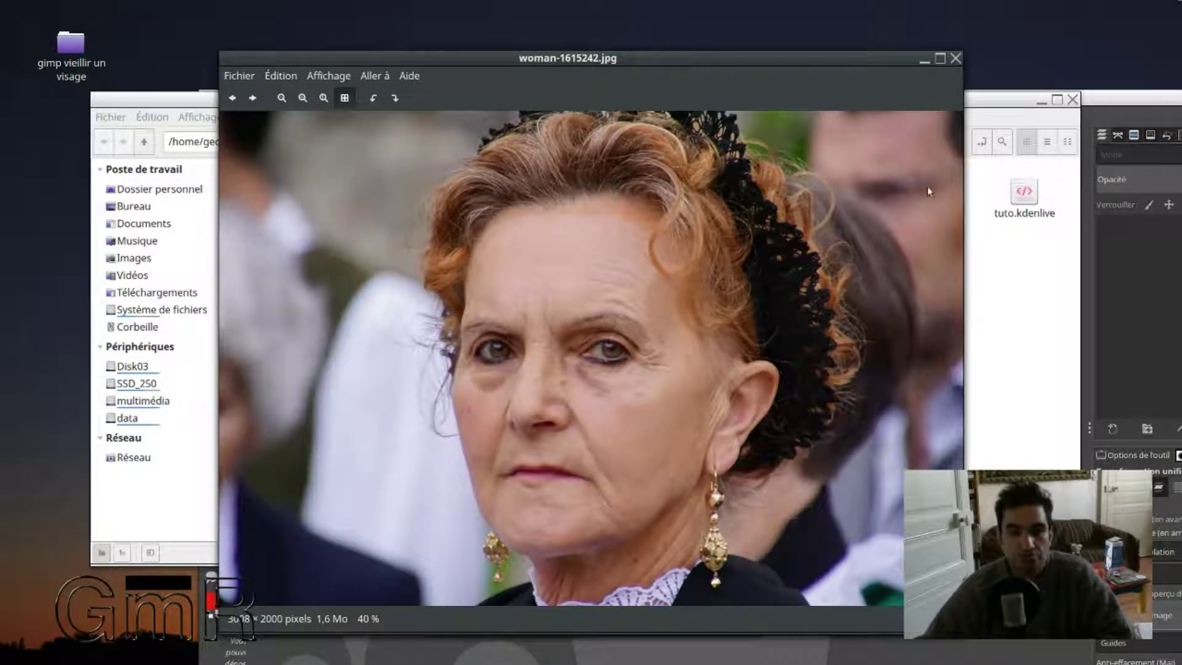
- Close the two photo previews and open girl-2306831.jpg from the project folder as a new image in GIMP
{"action": "left_click", "coordinate": [956, 59]}
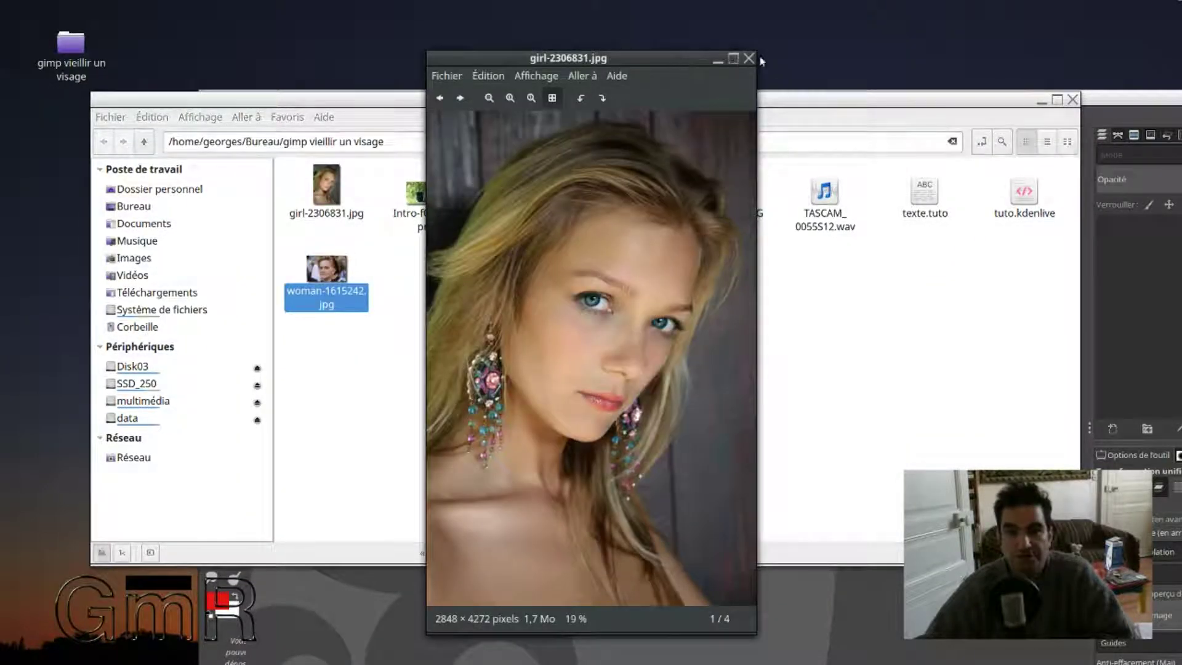
{"action": "left_click", "coordinate": [749, 58]}
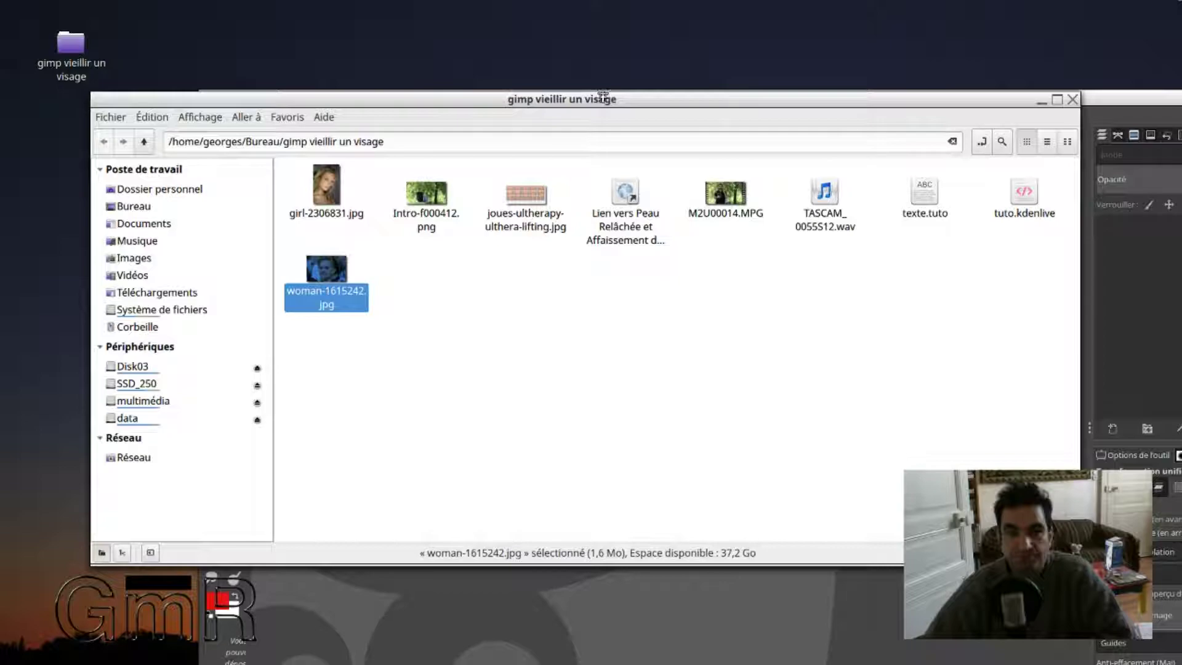
{"action": "left_click_drag", "start_coordinate": [598, 101], "coordinate": [527, 103]}
{"action": "left_click_drag", "start_coordinate": [269, 186], "coordinate": [1132, 249]}
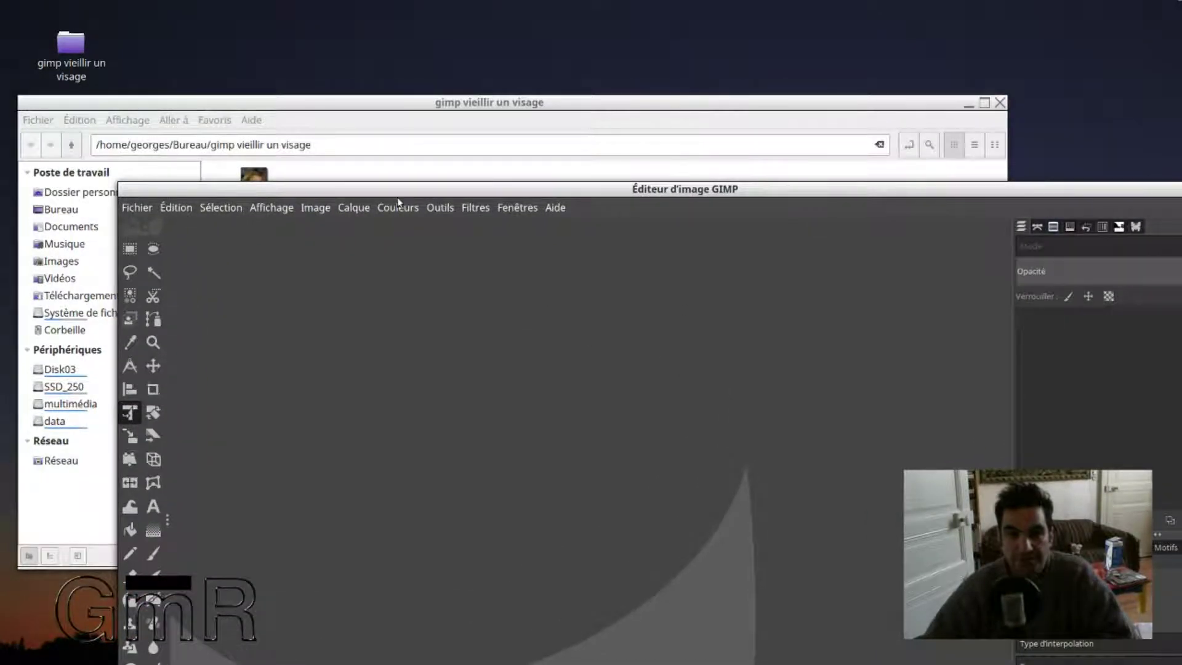
{"action": "left_click_drag", "start_coordinate": [401, 190], "coordinate": [396, 253]}
{"action": "left_click_drag", "start_coordinate": [255, 191], "coordinate": [501, 606]}
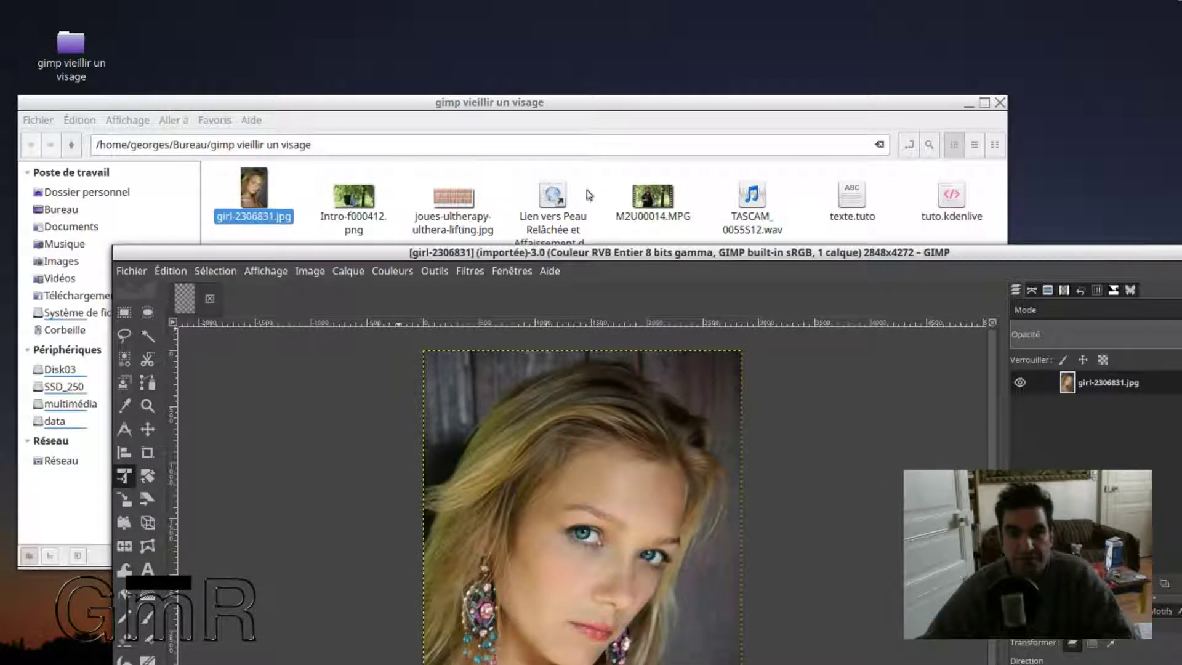
- Add woman-1615242.jpg from the project folder as a second layer in the girl image
{"action": "left_click", "coordinate": [602, 145]}
{"action": "left_click_drag", "start_coordinate": [256, 272], "coordinate": [1148, 447]}
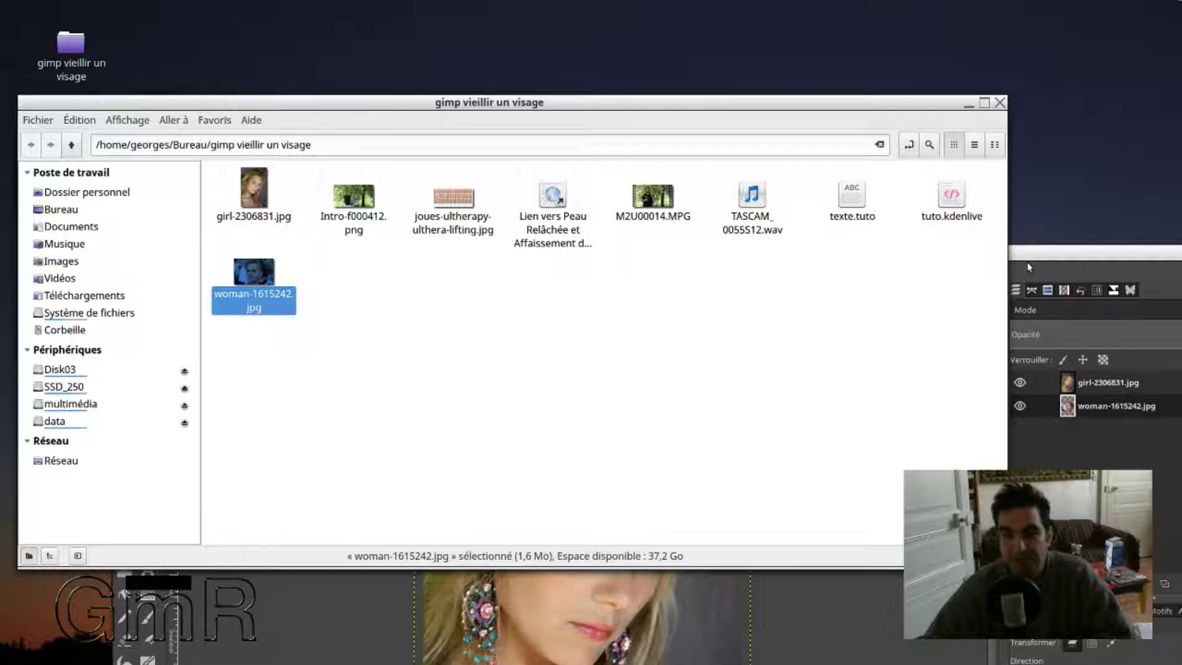
{"action": "left_click", "coordinate": [1025, 260]}
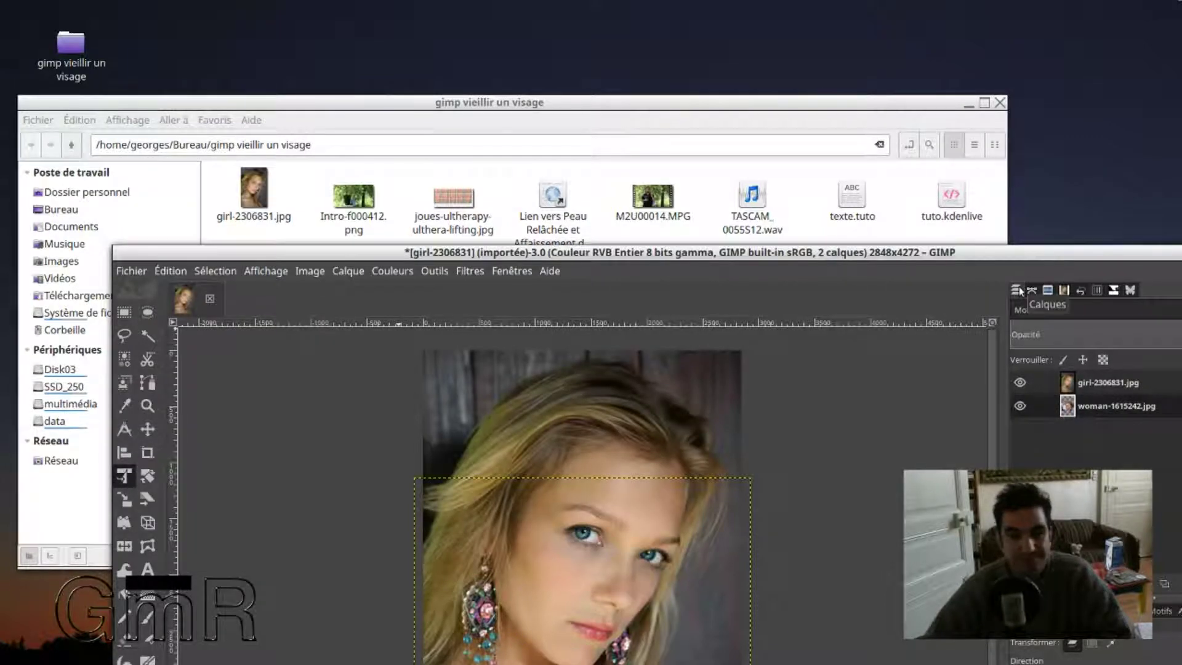
- Add an alpha channel to both the girl-2306831.jpg and woman-1615242.jpg layers, leaving the girl layer selected
{"action": "left_click", "coordinate": [1087, 382]}
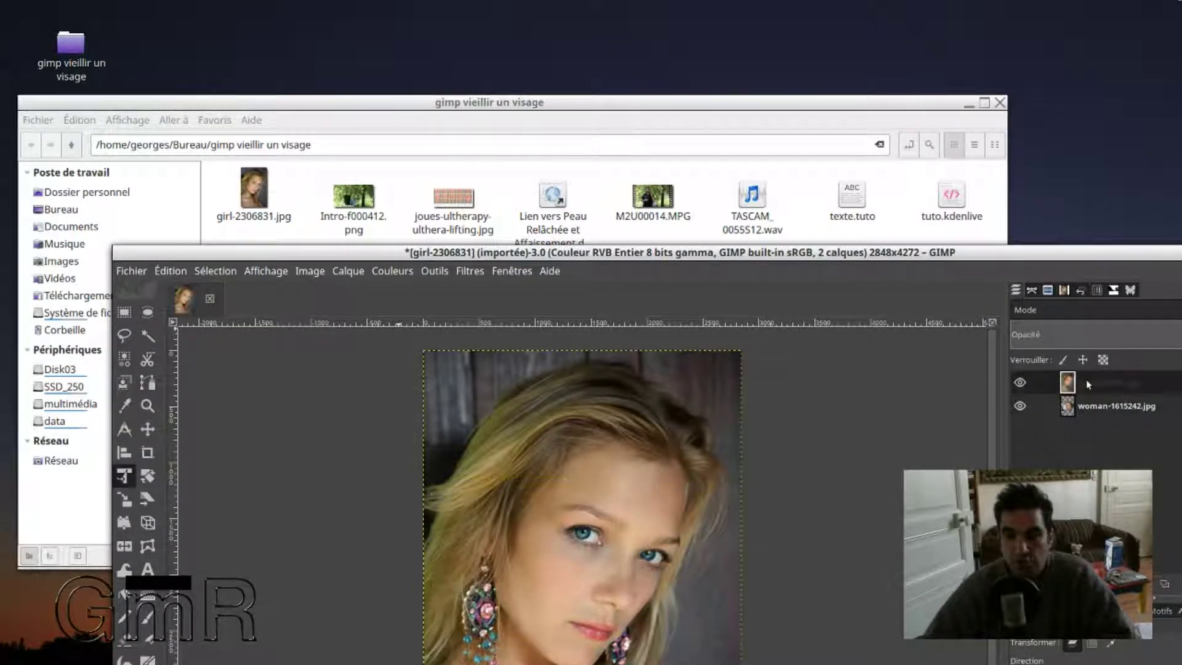
{"action": "right_click", "coordinate": [1087, 382]}
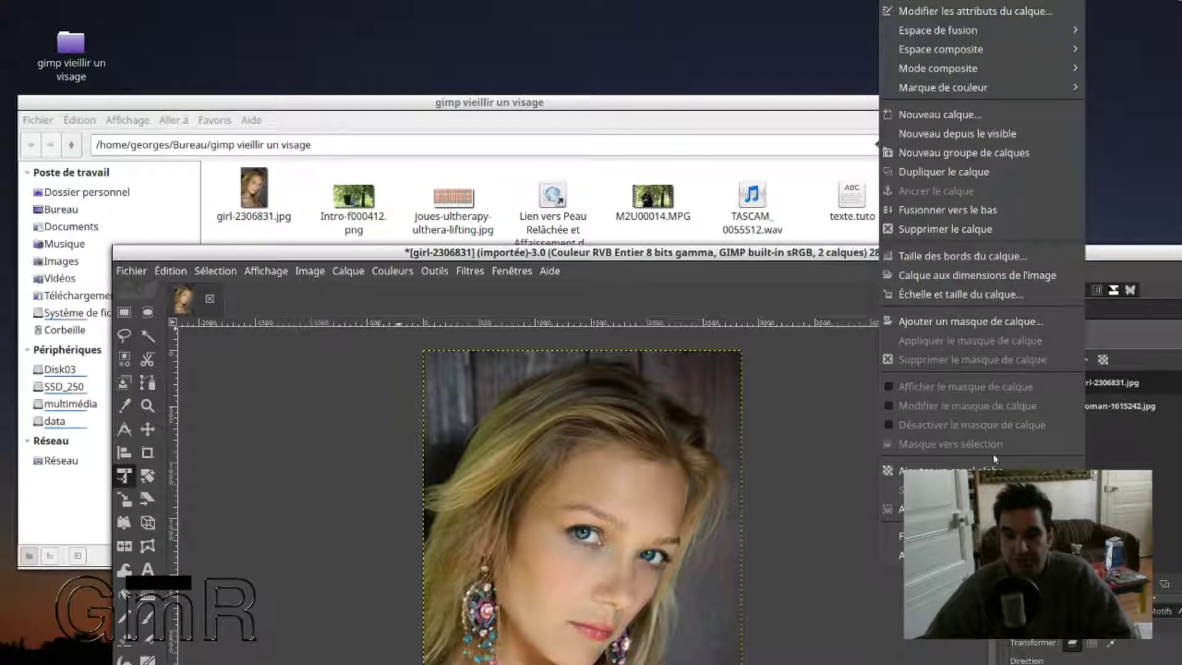
{"action": "left_click", "coordinate": [985, 472]}
{"action": "left_click", "coordinate": [1089, 407]}
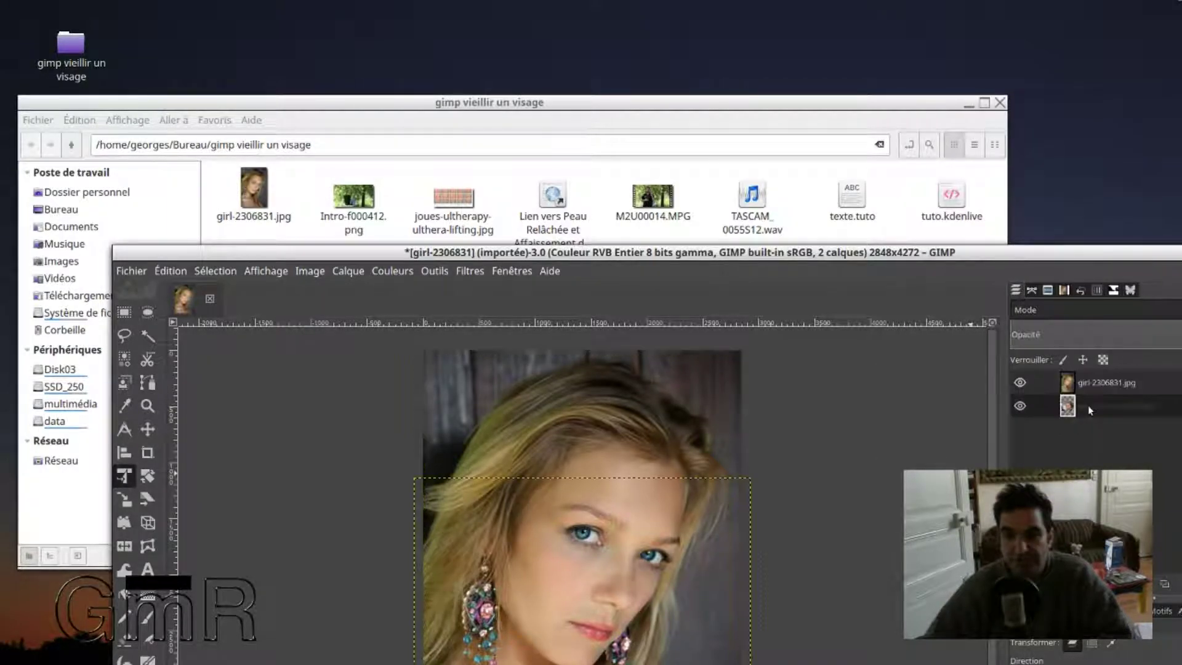
{"action": "right_click", "coordinate": [1087, 405]}
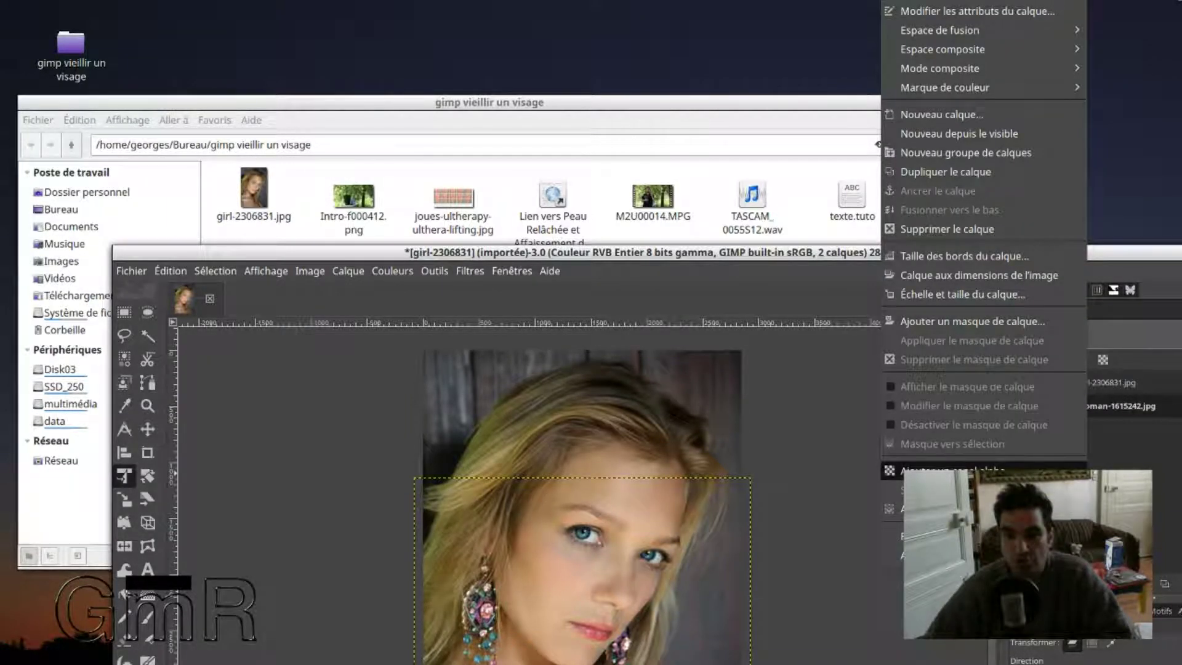
{"action": "left_click", "coordinate": [985, 471]}
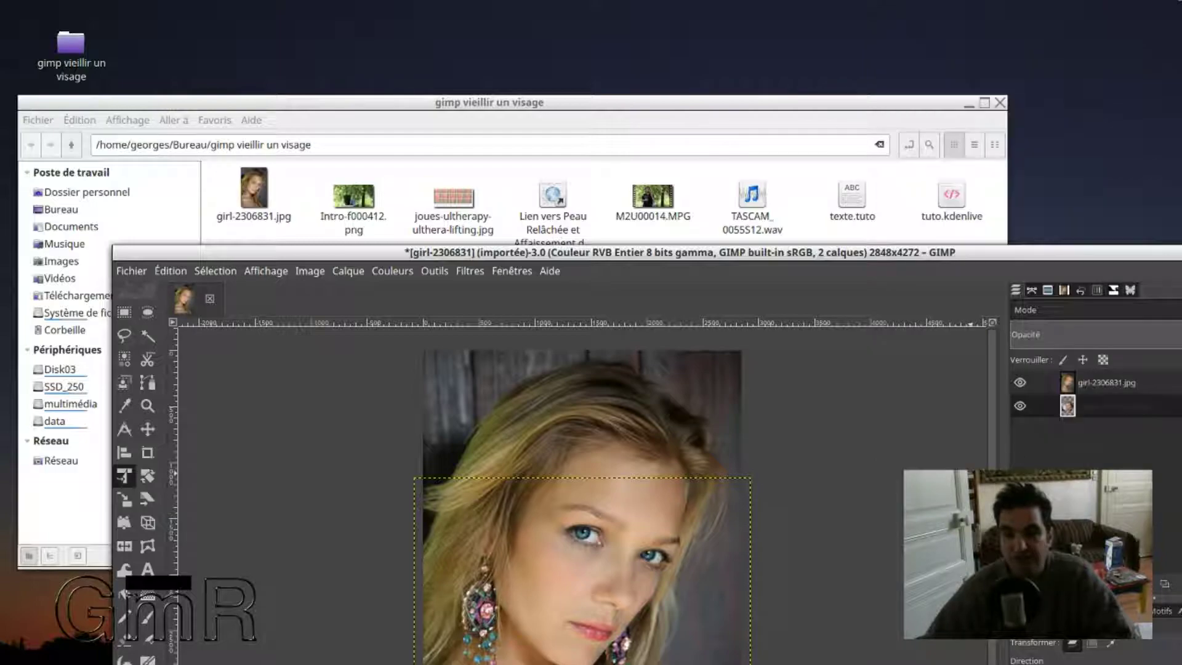
{"action": "left_click", "coordinate": [1099, 386]}
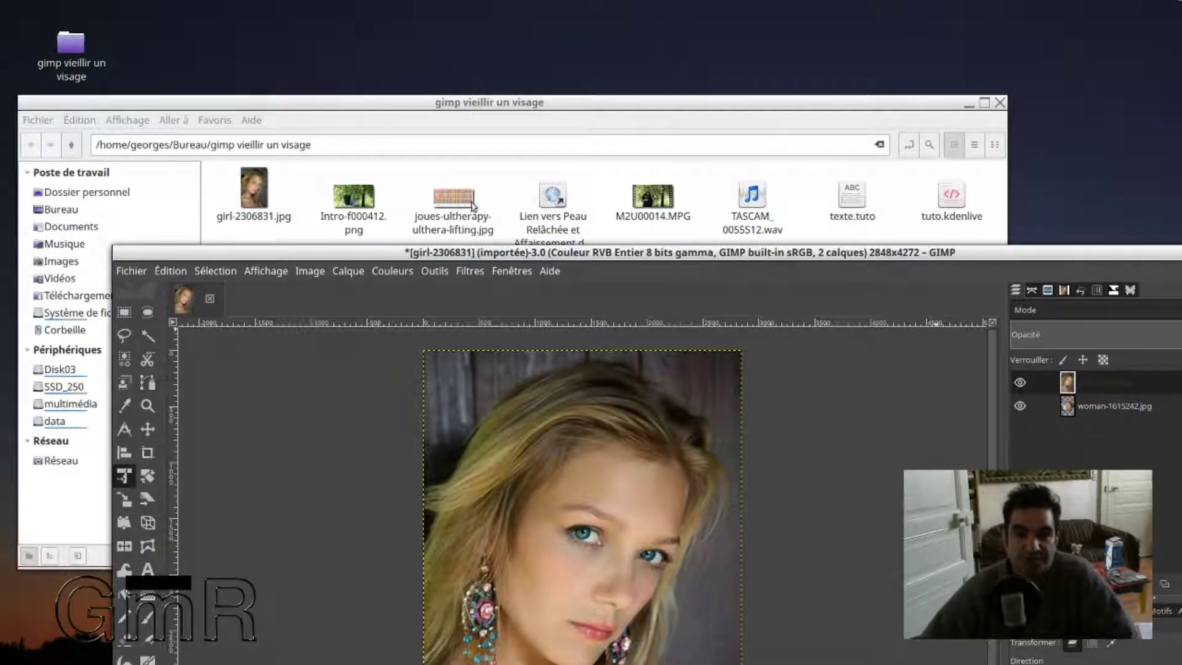
- Examine the cheek sagging stages in the reference picture joues-ultherapy-ulthera-lifting.jpg, enlarged to full screen, and close it
{"action": "left_click_drag", "start_coordinate": [477, 102], "coordinate": [579, 72]}
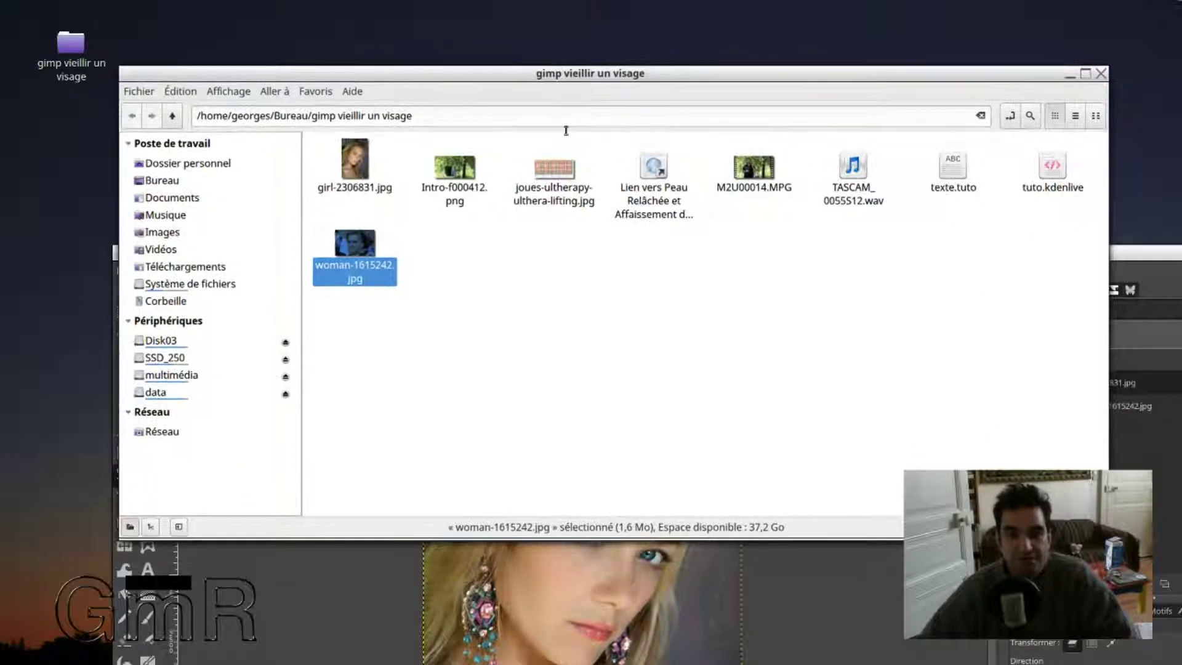
{"action": "double_click", "coordinate": [554, 167]}
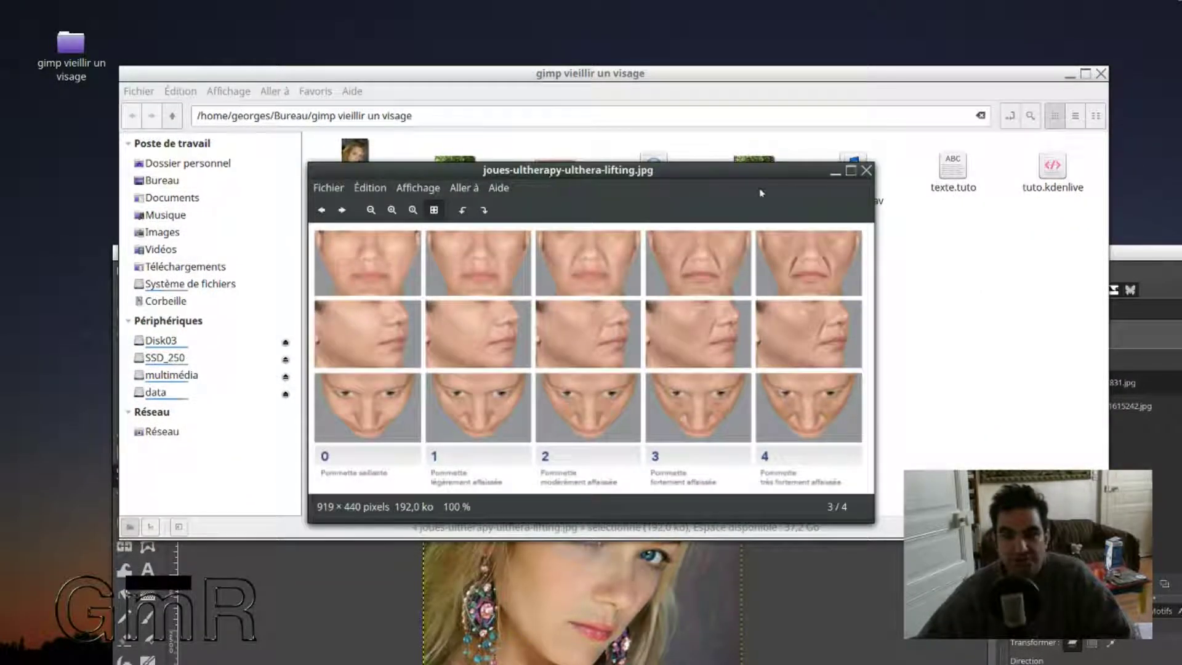
{"action": "left_click", "coordinate": [850, 170]}
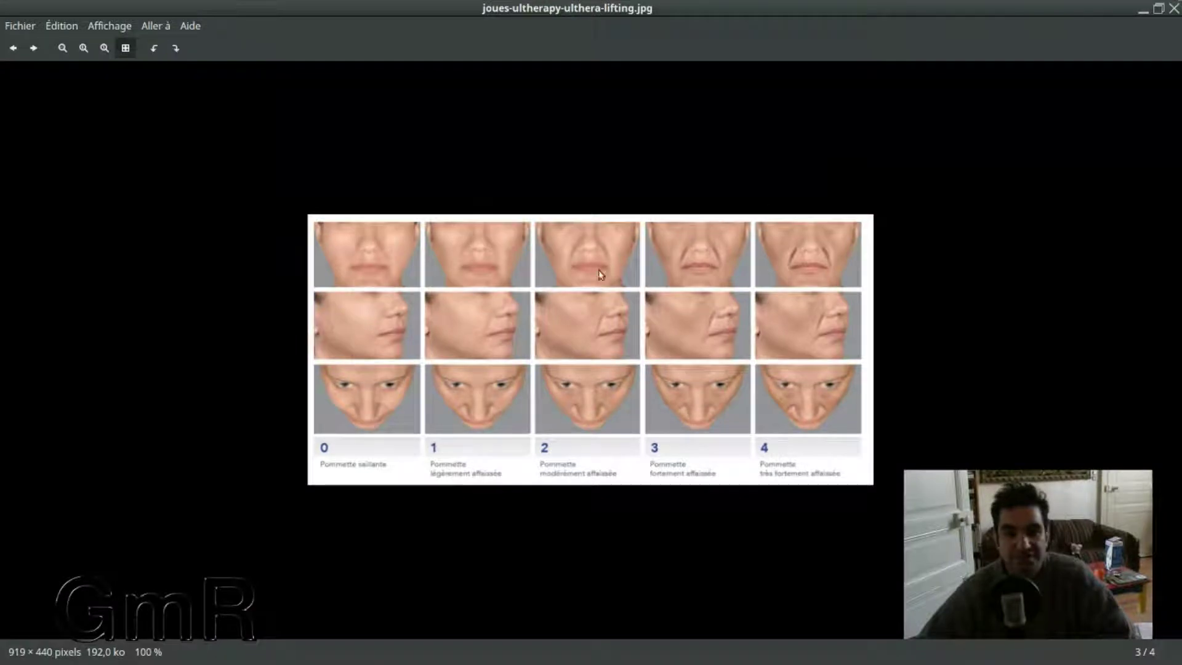
{"action": "scroll", "coordinate": [600, 274], "scroll_direction": "up", "scroll_amount": 2}
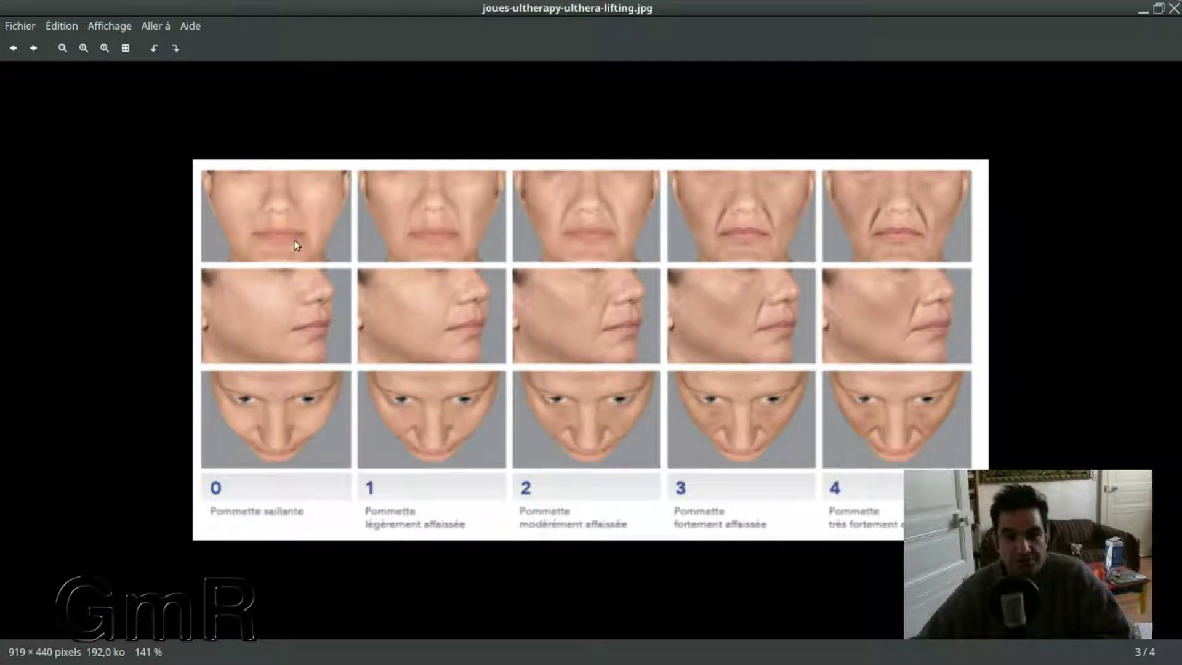
{"action": "scroll", "coordinate": [295, 247], "scroll_direction": "up", "scroll_amount": 1}
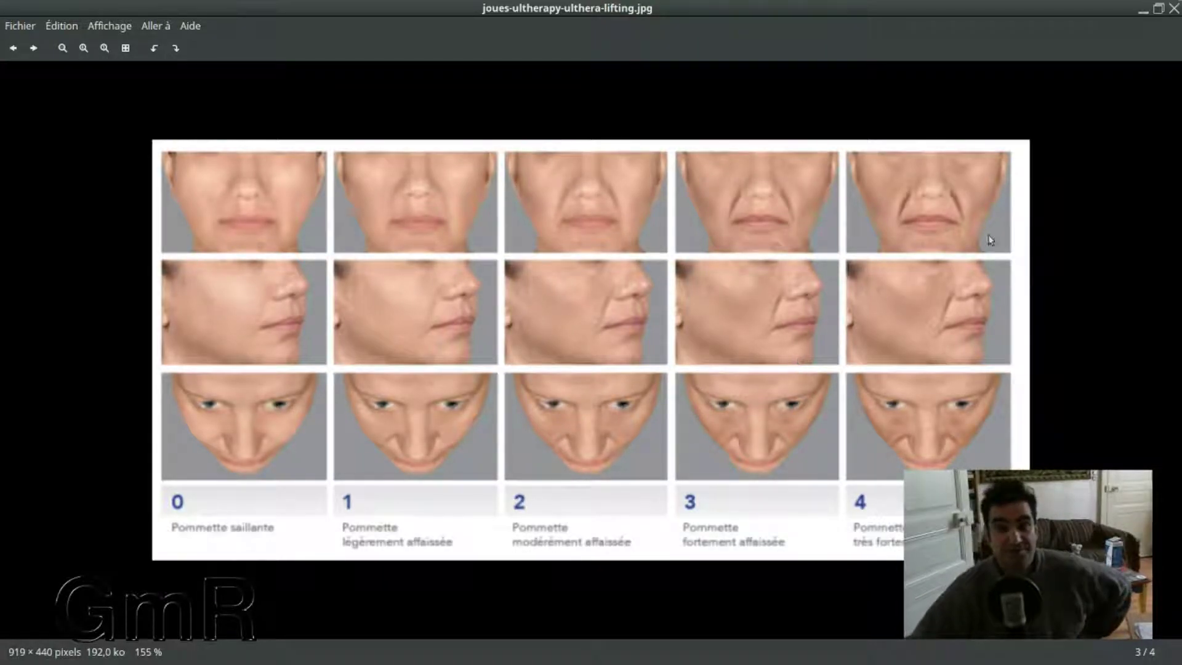
{"action": "left_click", "coordinate": [1173, 8]}
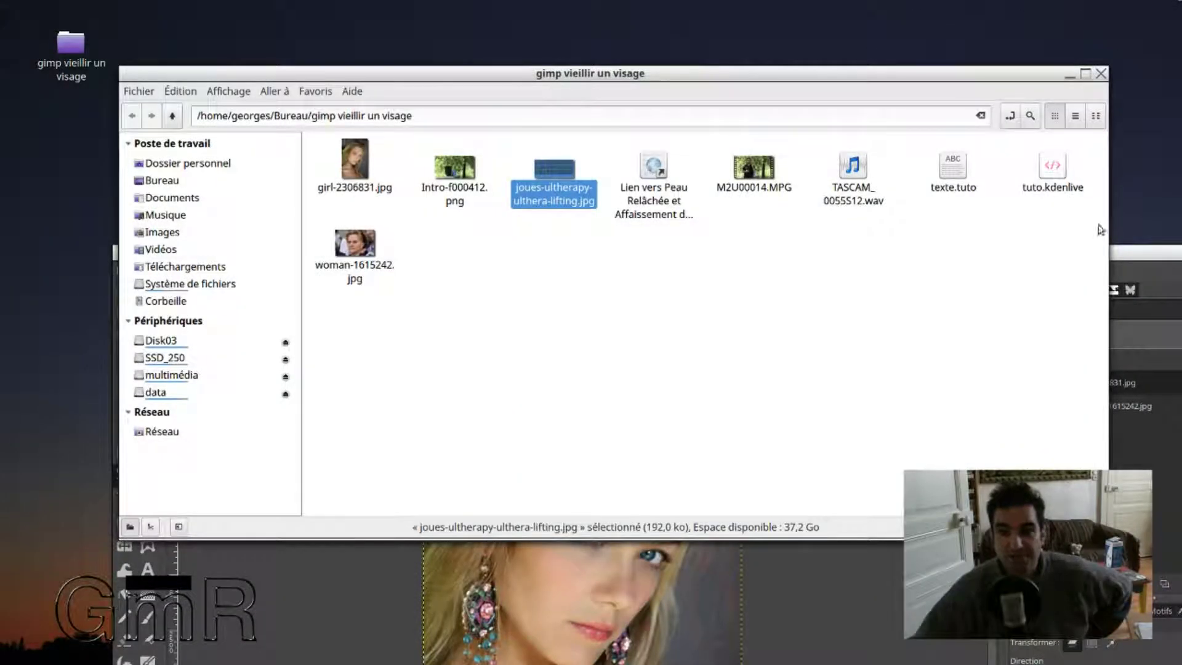
- Switch to GIMP and crop the image to a rectangular selection of about 2838 × 3063 px around the girl's head
{"action": "double_click", "coordinate": [1127, 254]}
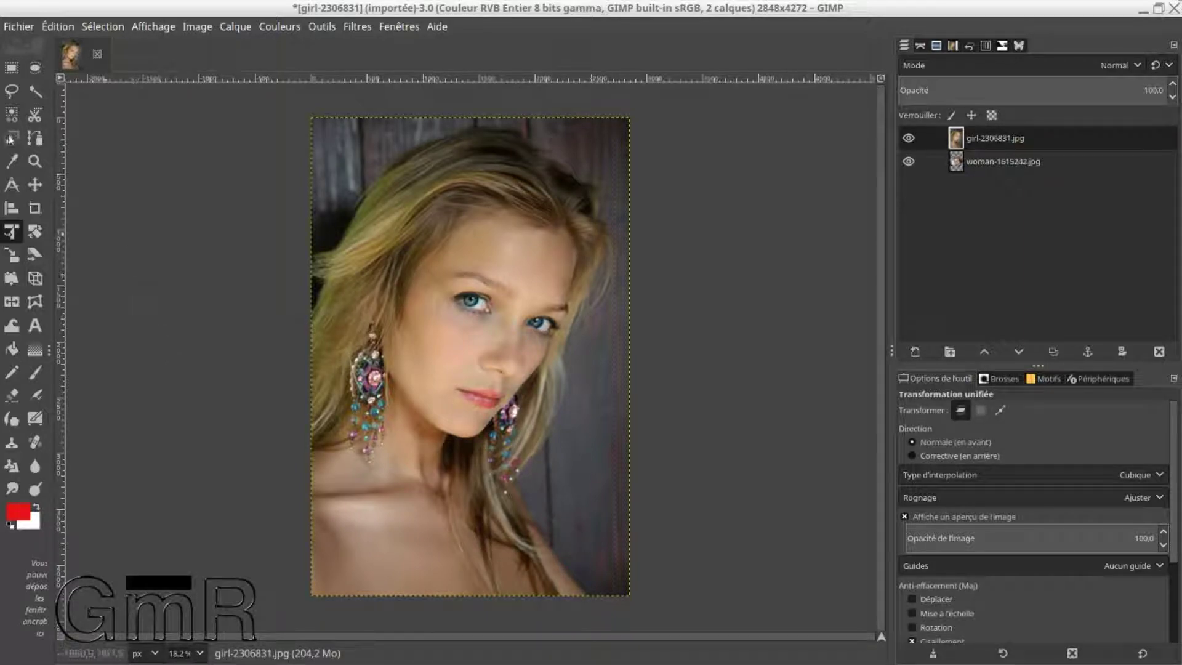
{"action": "left_click", "coordinate": [13, 69]}
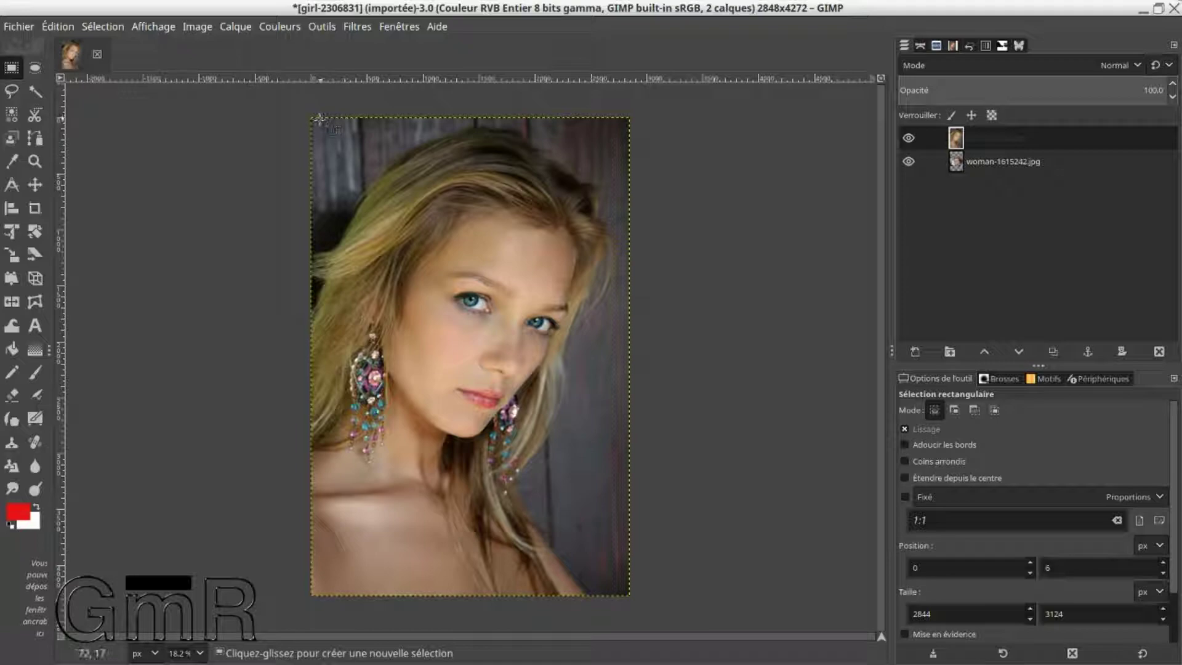
{"action": "left_click_drag", "start_coordinate": [312, 118], "coordinate": [628, 460]}
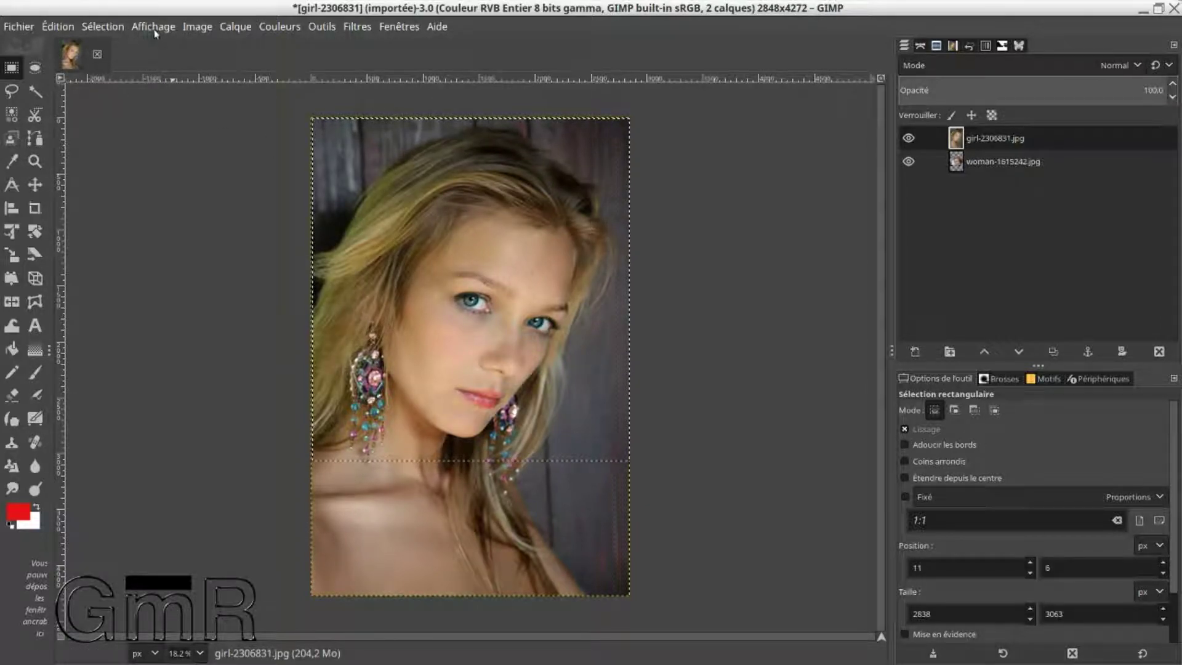
{"action": "left_click", "coordinate": [190, 27]}
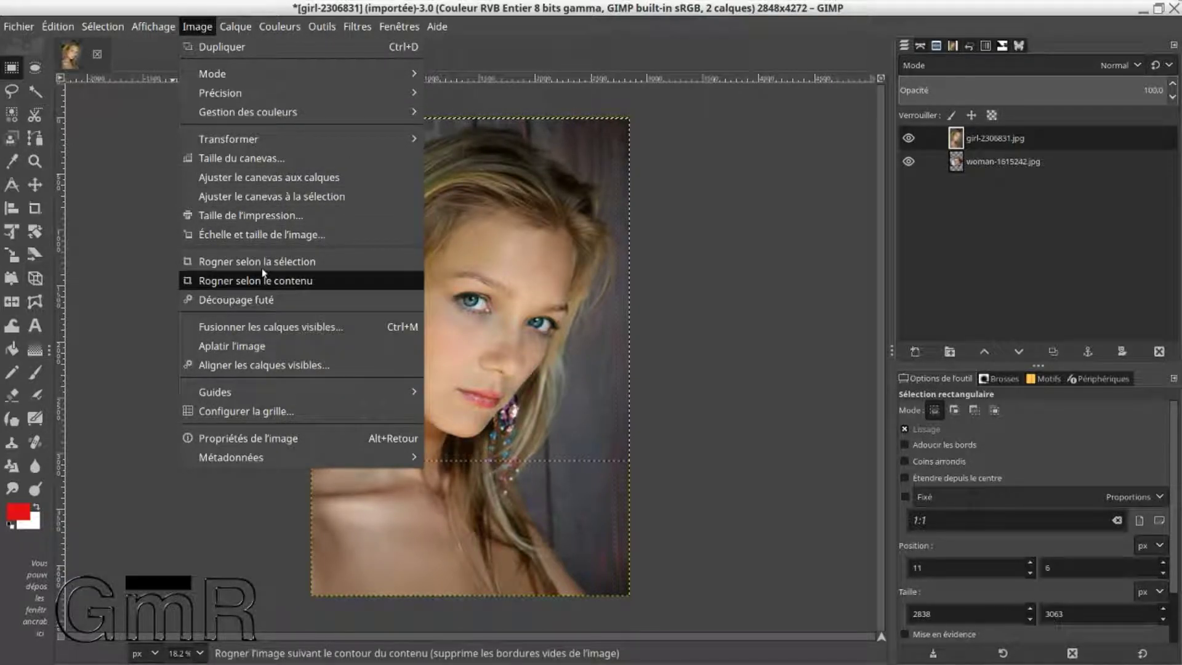
{"action": "left_click", "coordinate": [332, 269]}
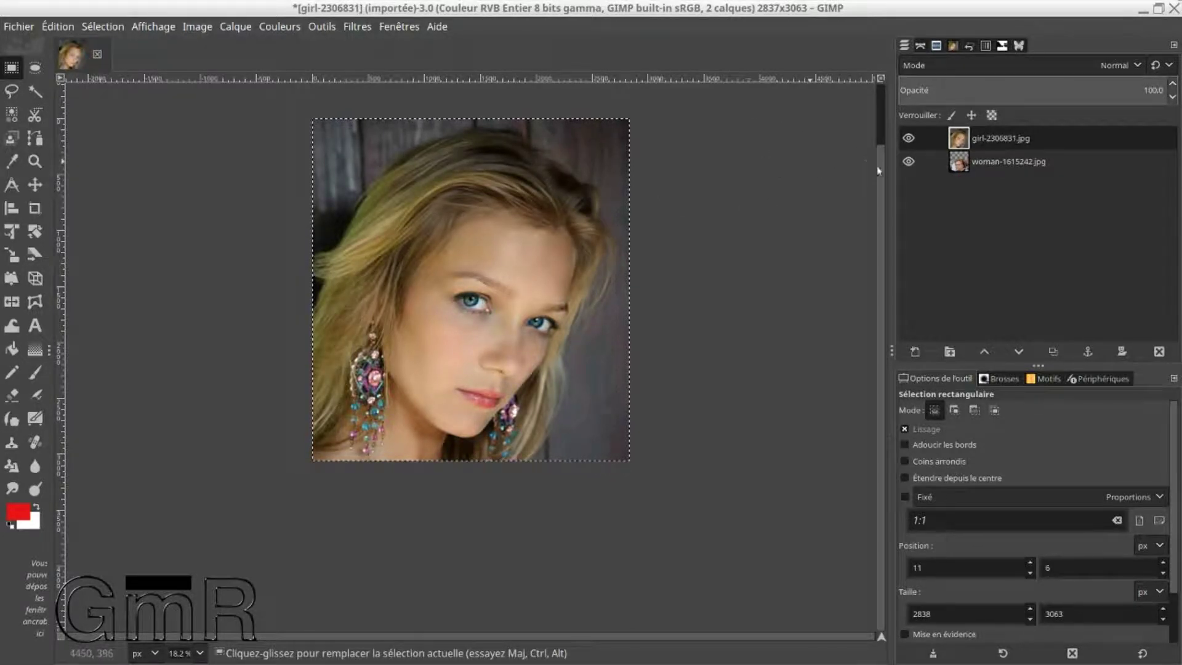
- Raise the woman-1615242.jpg layer above the girl layer and toggle its visibility to compare the two faces
{"action": "left_click", "coordinate": [952, 163]}
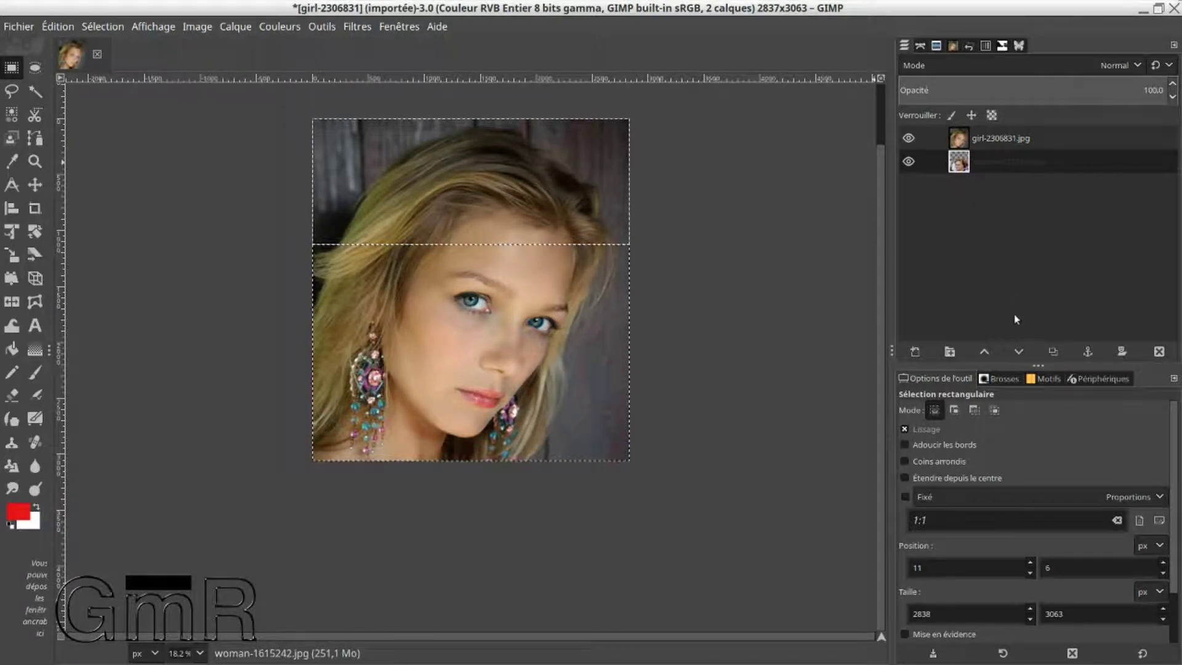
{"action": "left_click", "coordinate": [984, 351]}
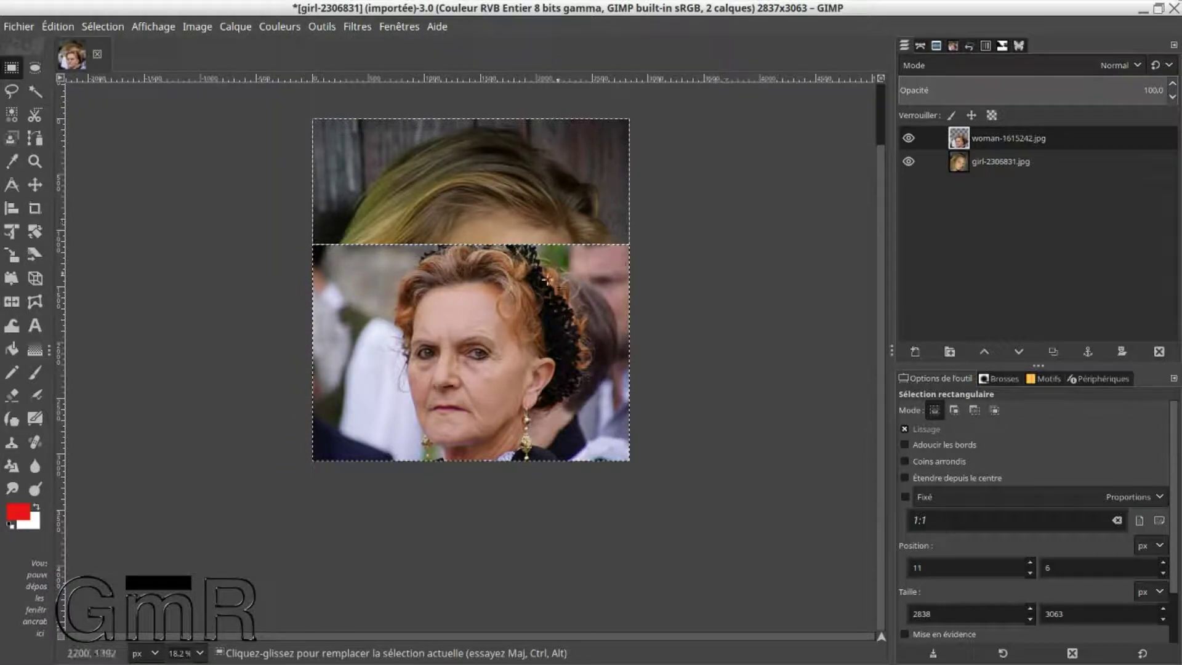
{"action": "left_click", "coordinate": [908, 140]}
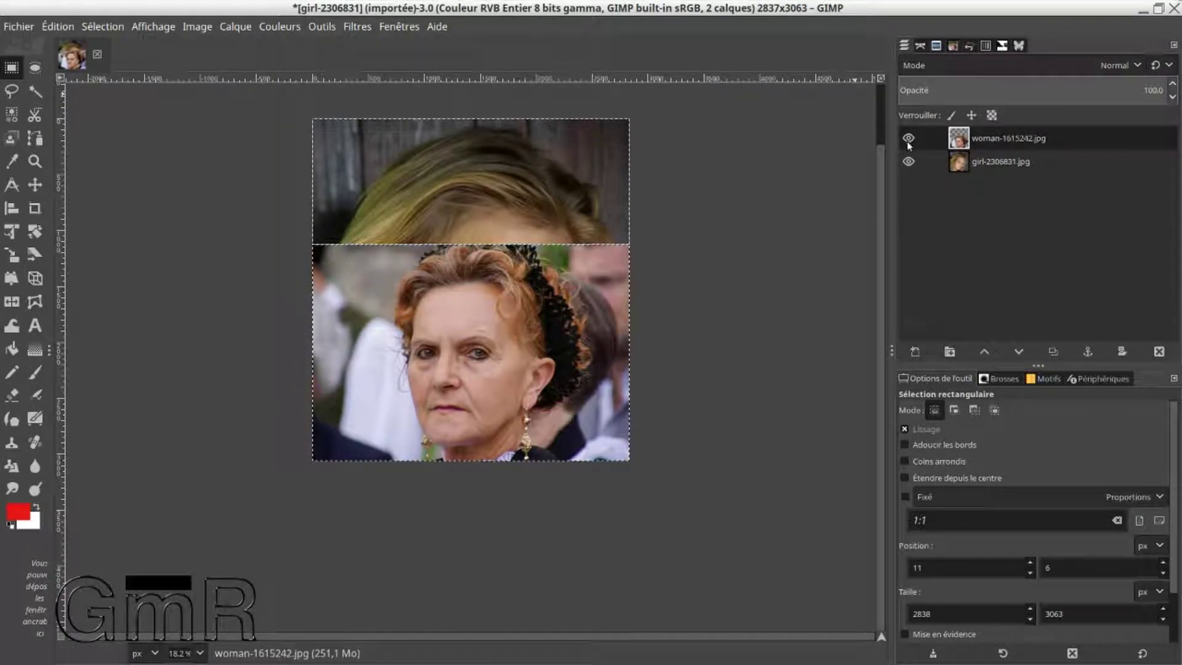
{"action": "left_click", "coordinate": [908, 139]}
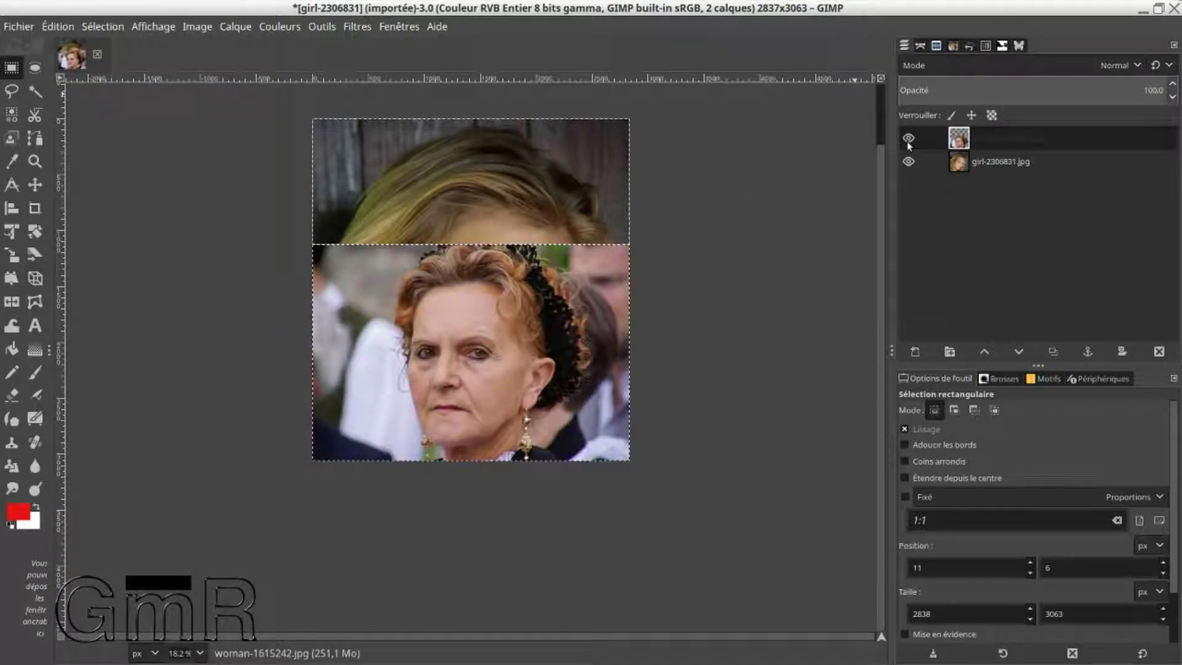
{"action": "left_click", "coordinate": [908, 139]}
{"action": "left_click", "coordinate": [907, 141]}
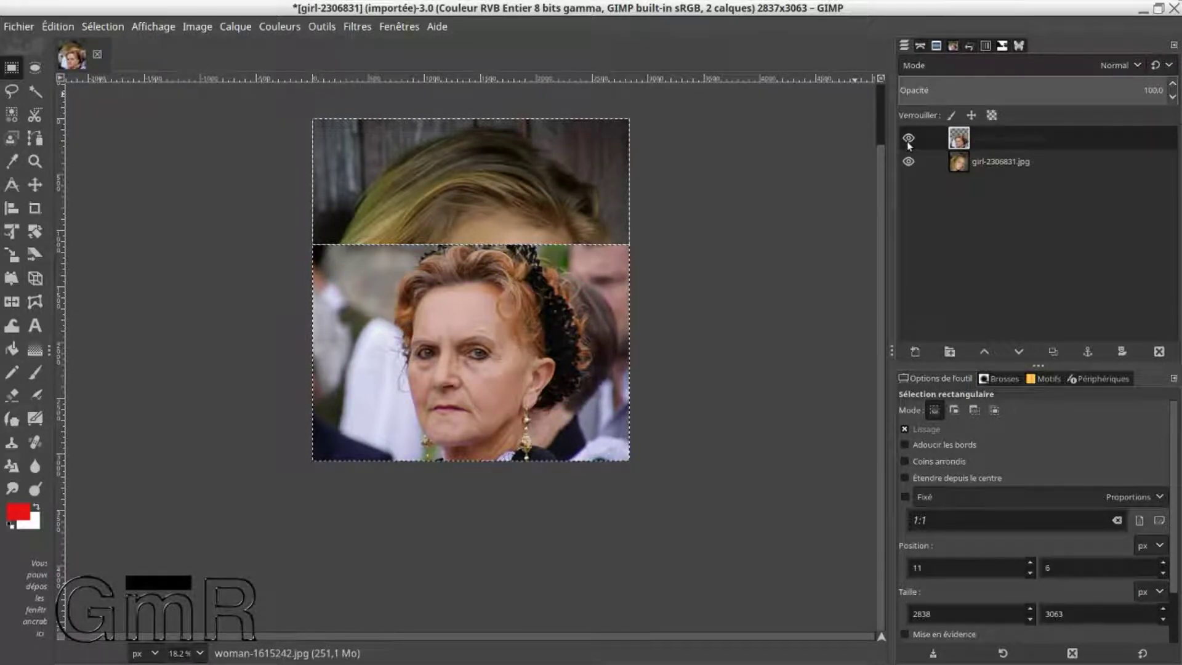
{"action": "left_click", "coordinate": [908, 141]}
{"action": "left_click", "coordinate": [907, 141]}
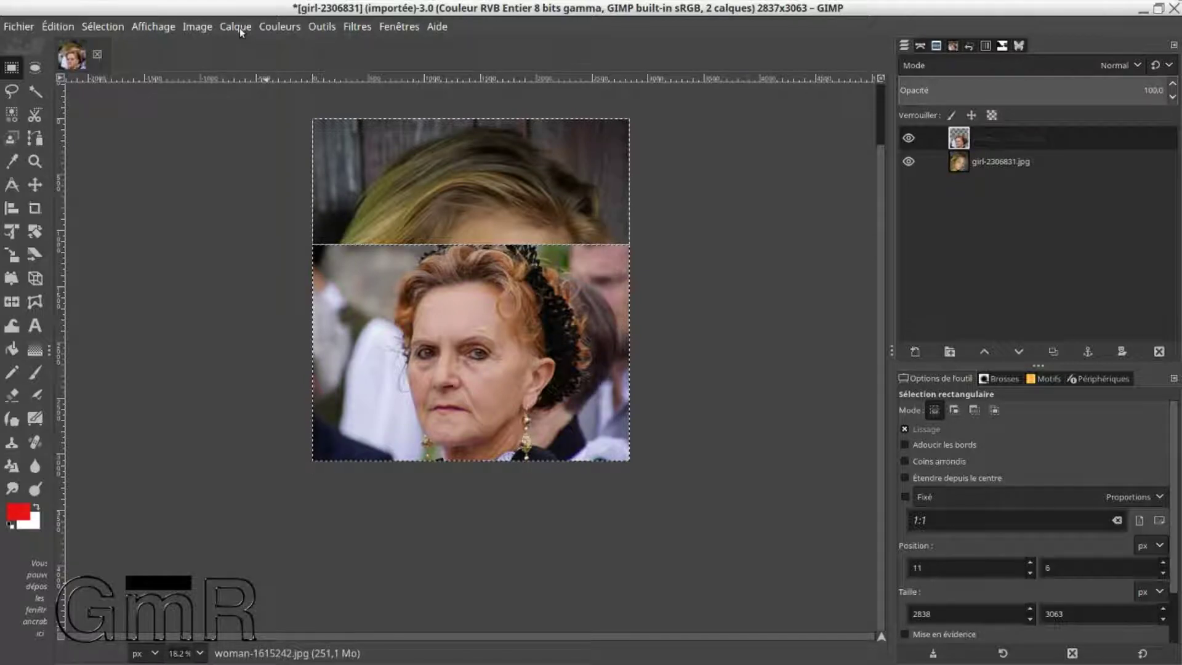
{"action": "left_click", "coordinate": [12, 255]}
{"action": "left_click", "coordinate": [363, 318]}
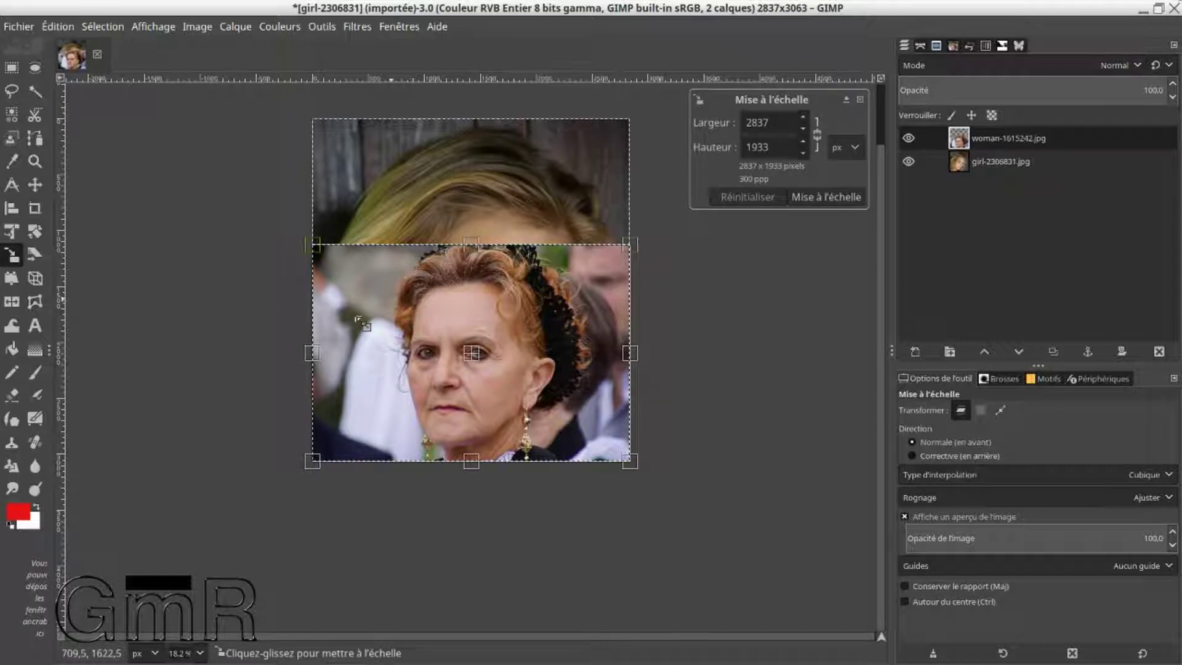
{"action": "left_click_drag", "start_coordinate": [342, 330], "coordinate": [301, 330]}
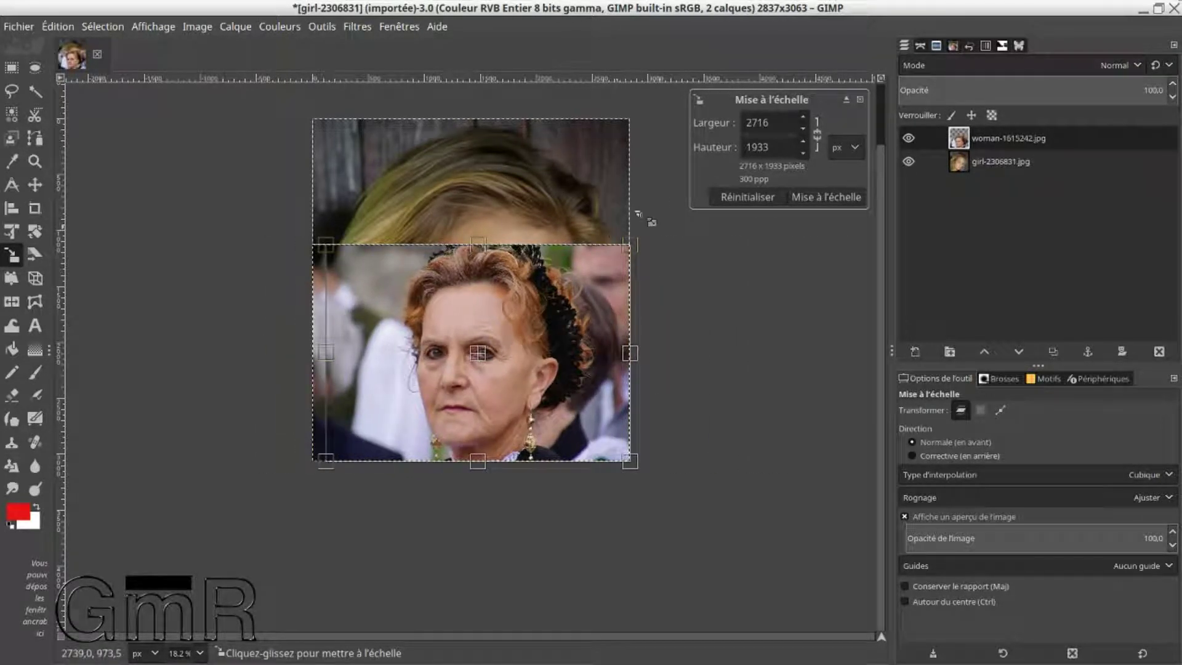
{"action": "left_click", "coordinate": [798, 196]}
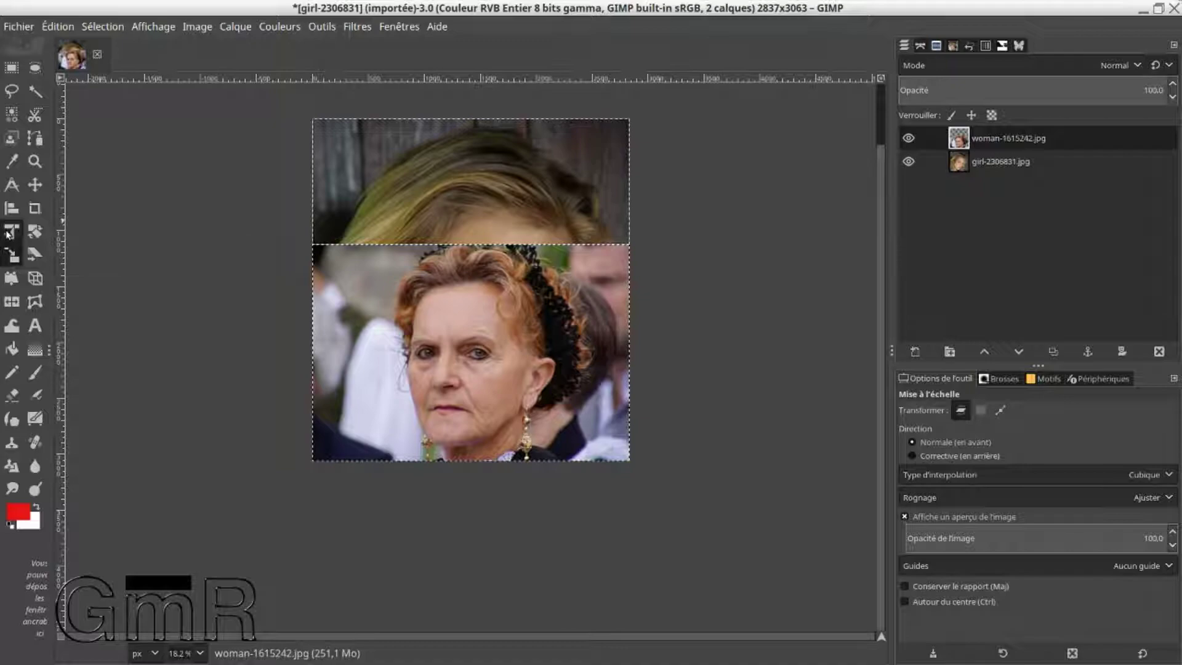
- Try to enlarge the woman-1615242.jpg layer over the girl's portrait with Unified Transform, stretching it upward and sideways
{"action": "left_click", "coordinate": [8, 232]}
{"action": "left_click", "coordinate": [370, 282]}
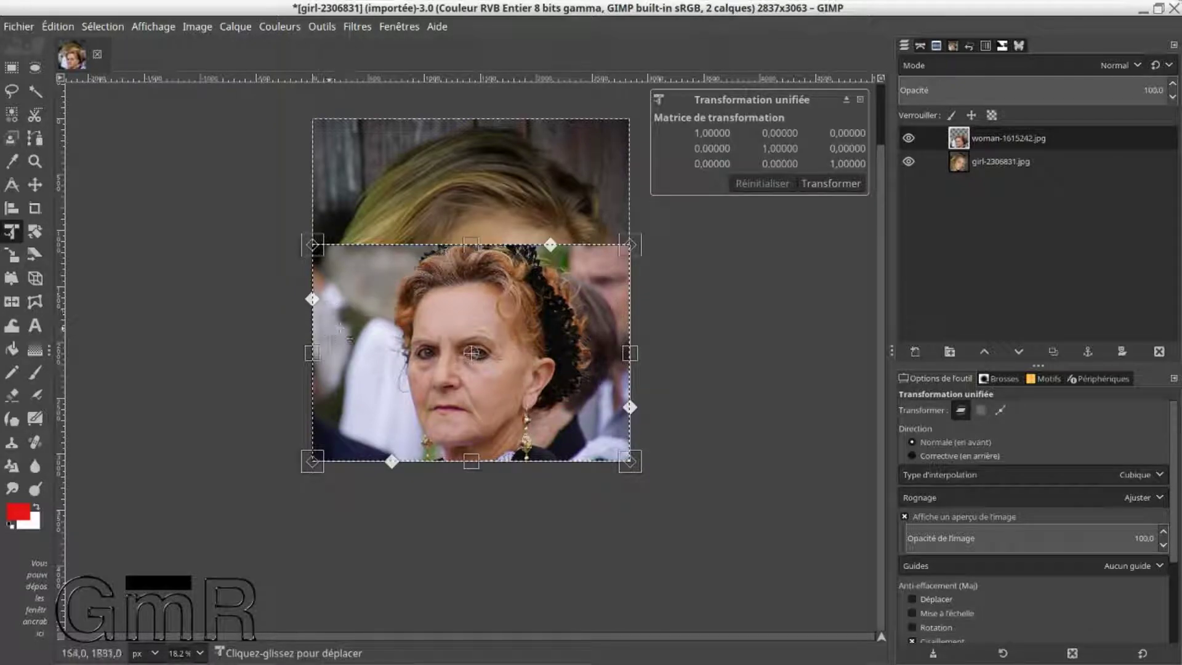
{"action": "left_click_drag", "start_coordinate": [313, 245], "coordinate": [318, 117]}
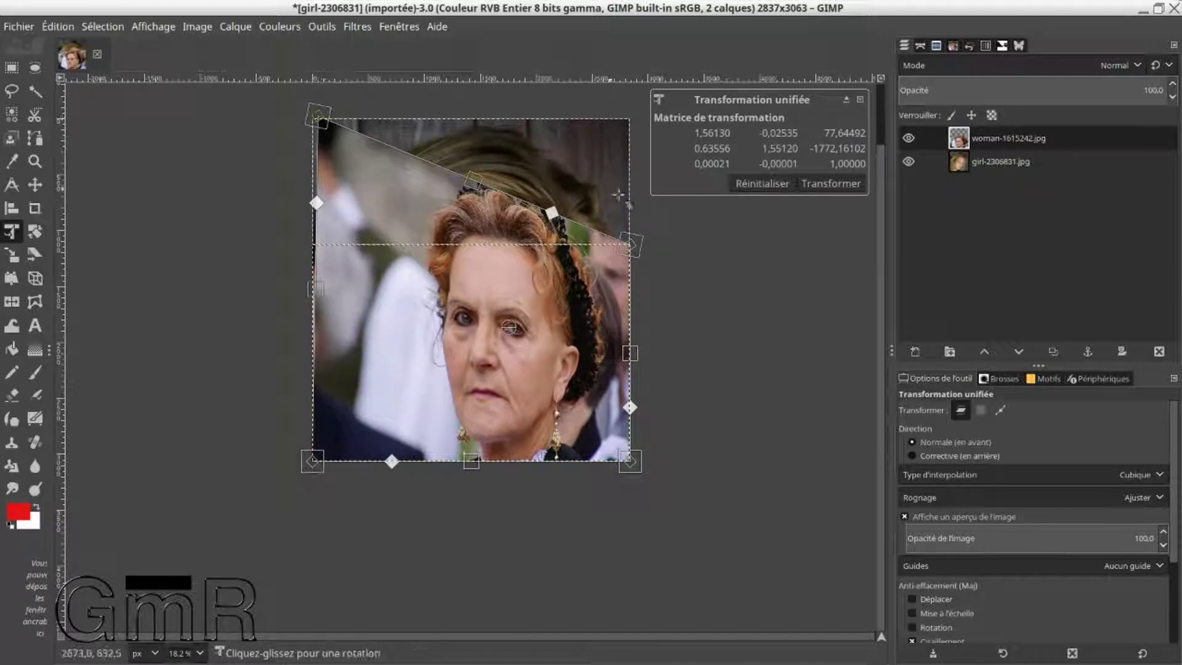
{"action": "left_click_drag", "start_coordinate": [641, 240], "coordinate": [654, 196]}
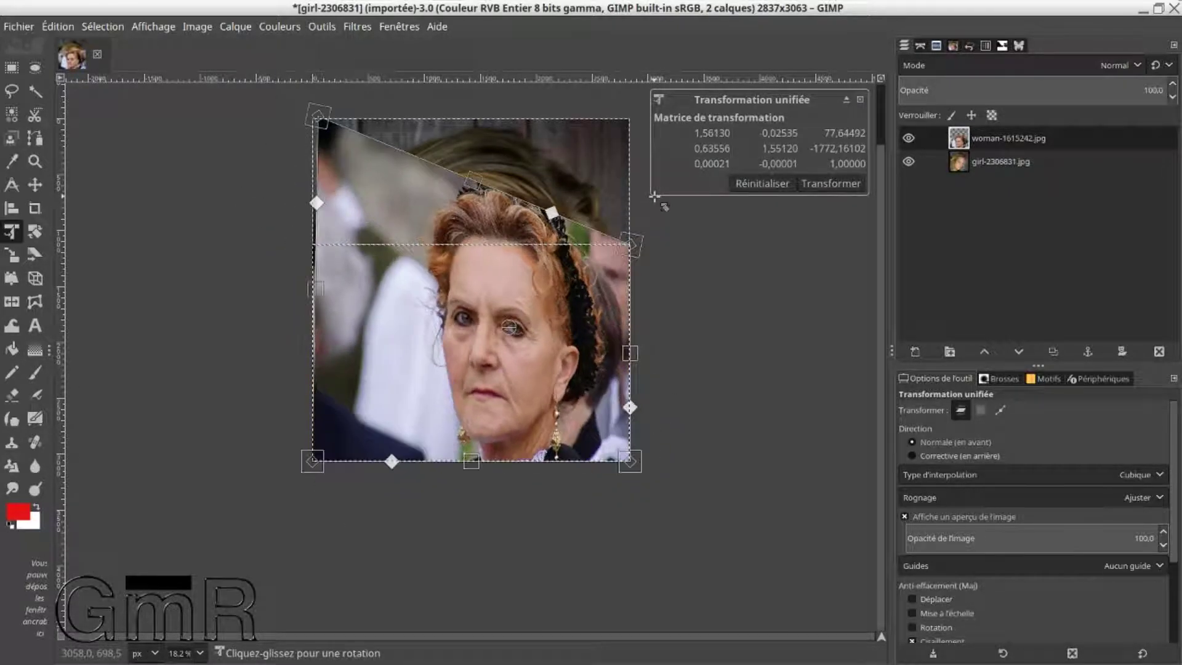
{"action": "left_click_drag", "start_coordinate": [634, 243], "coordinate": [645, 125]}
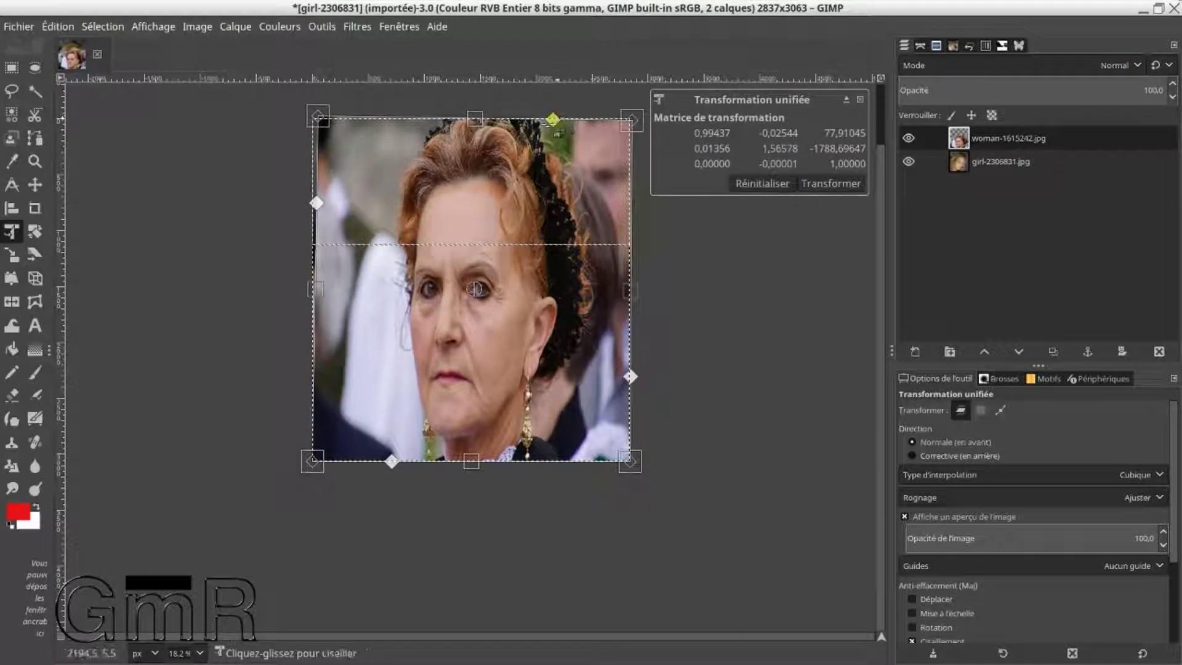
{"action": "left_click_drag", "start_coordinate": [304, 294], "coordinate": [181, 296]}
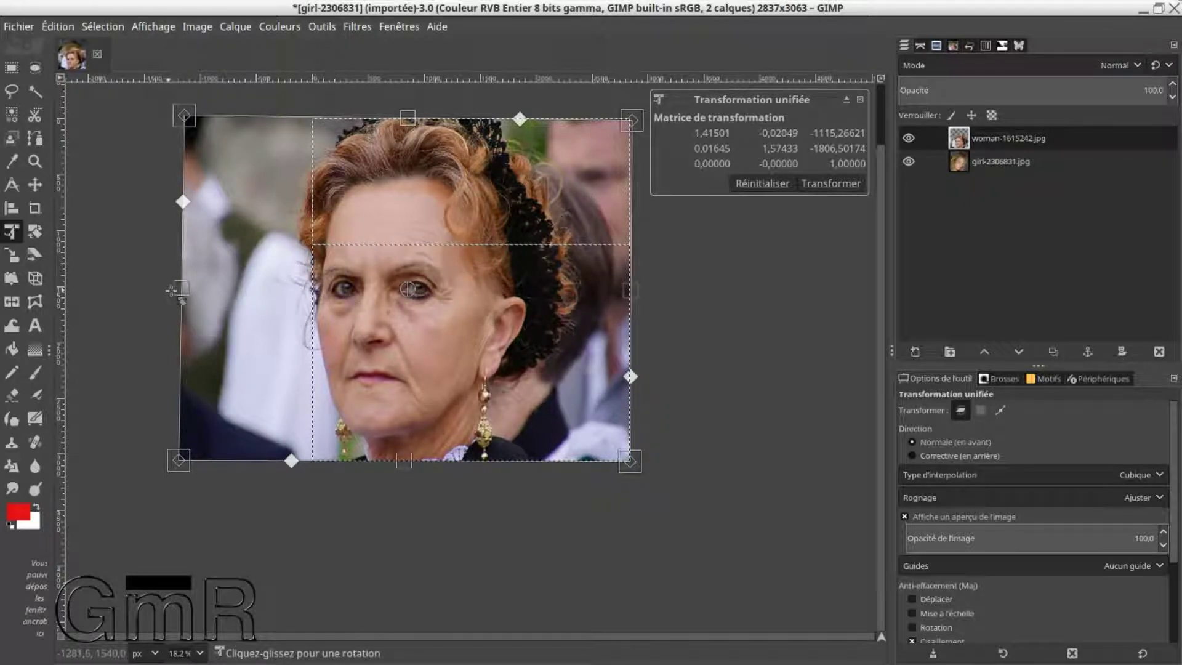
- Try to mirror the woman's photo horizontally within the transform, moving and widening it over the girl's face
{"action": "left_click_drag", "start_coordinate": [185, 289], "coordinate": [1038, 253]}
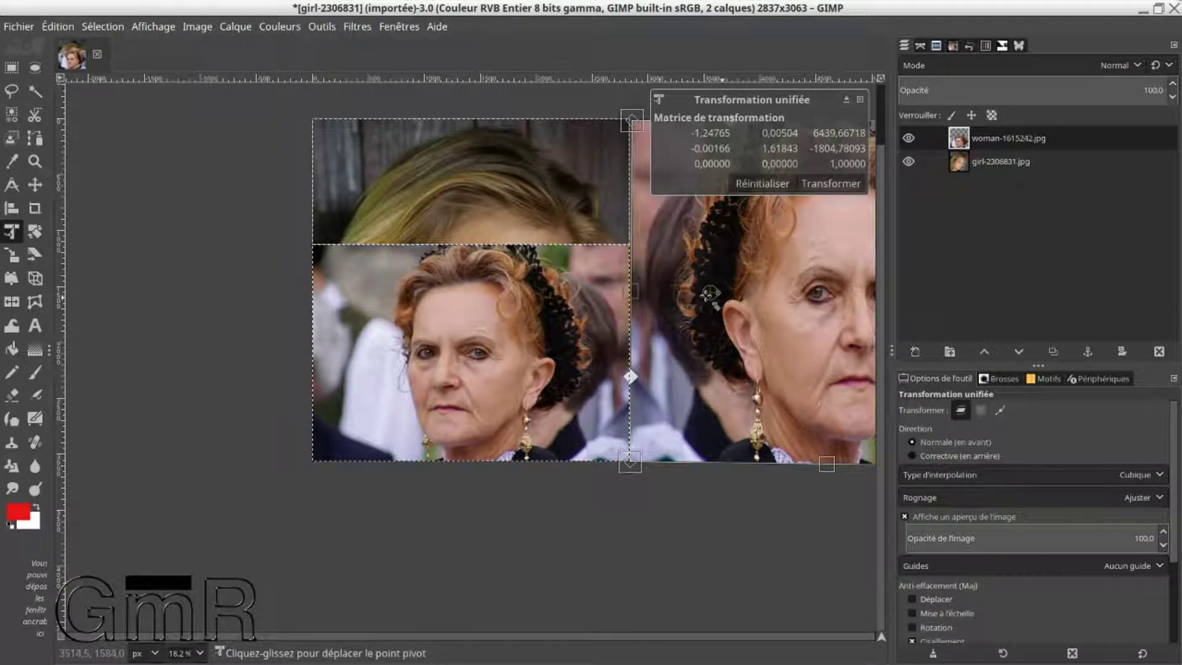
{"action": "left_click_drag", "start_coordinate": [831, 294], "coordinate": [467, 269]}
{"action": "left_click_drag", "start_coordinate": [678, 298], "coordinate": [725, 277]}
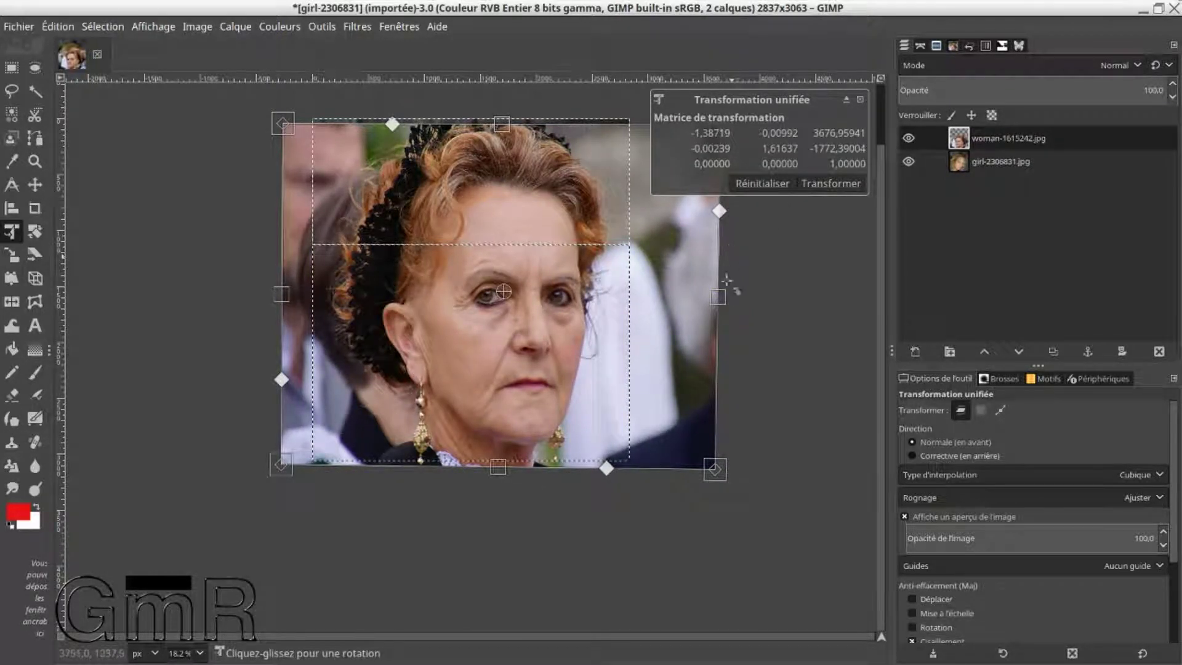
{"action": "left_click_drag", "start_coordinate": [722, 296], "coordinate": [755, 297]}
- Apply the transformation and anchor the floating selection, and undo both to restore the untransformed woman layer
{"action": "left_click", "coordinate": [831, 183]}
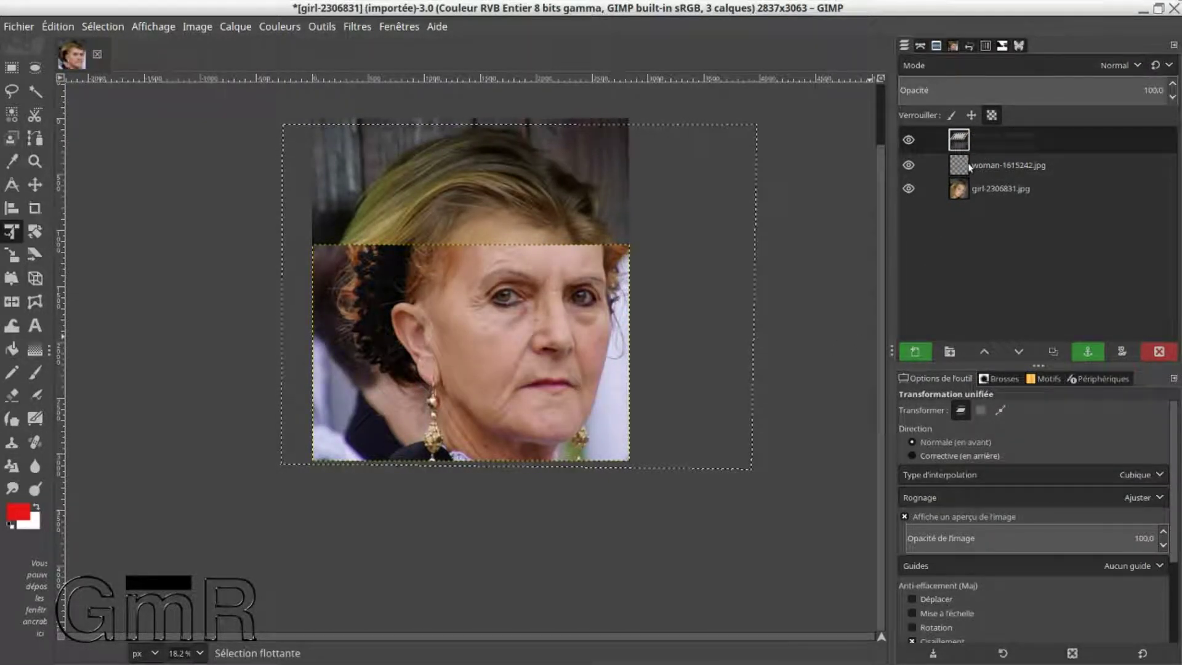
{"action": "left_click", "coordinate": [1085, 351]}
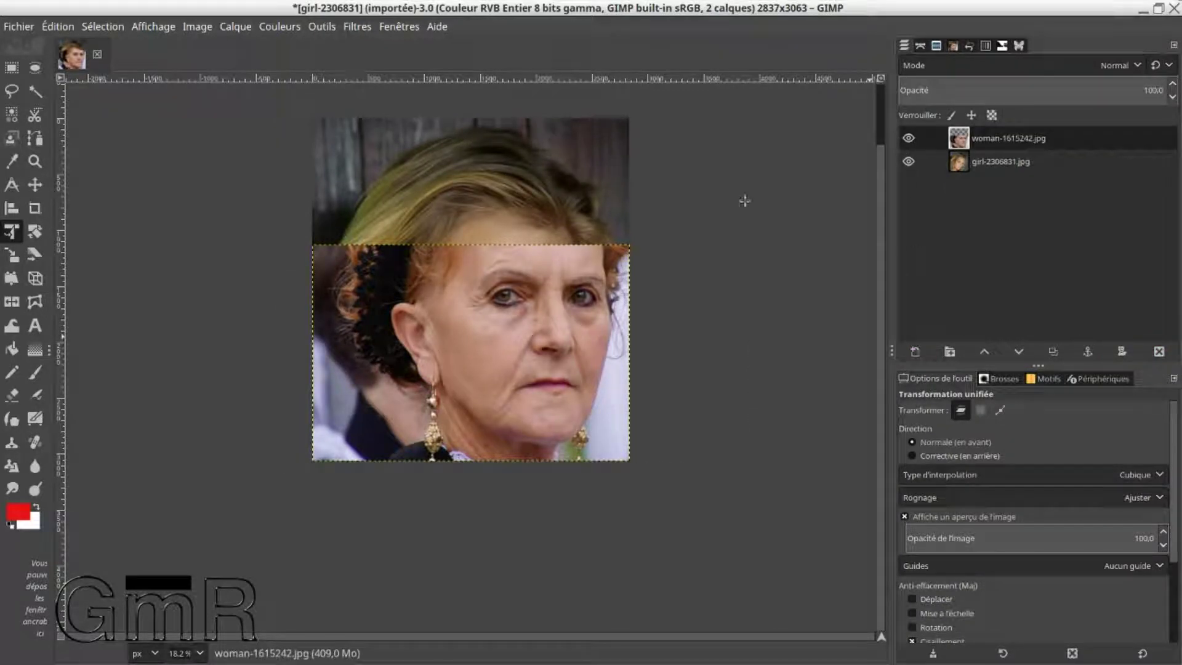
{"action": "left_click", "coordinate": [540, 234]}
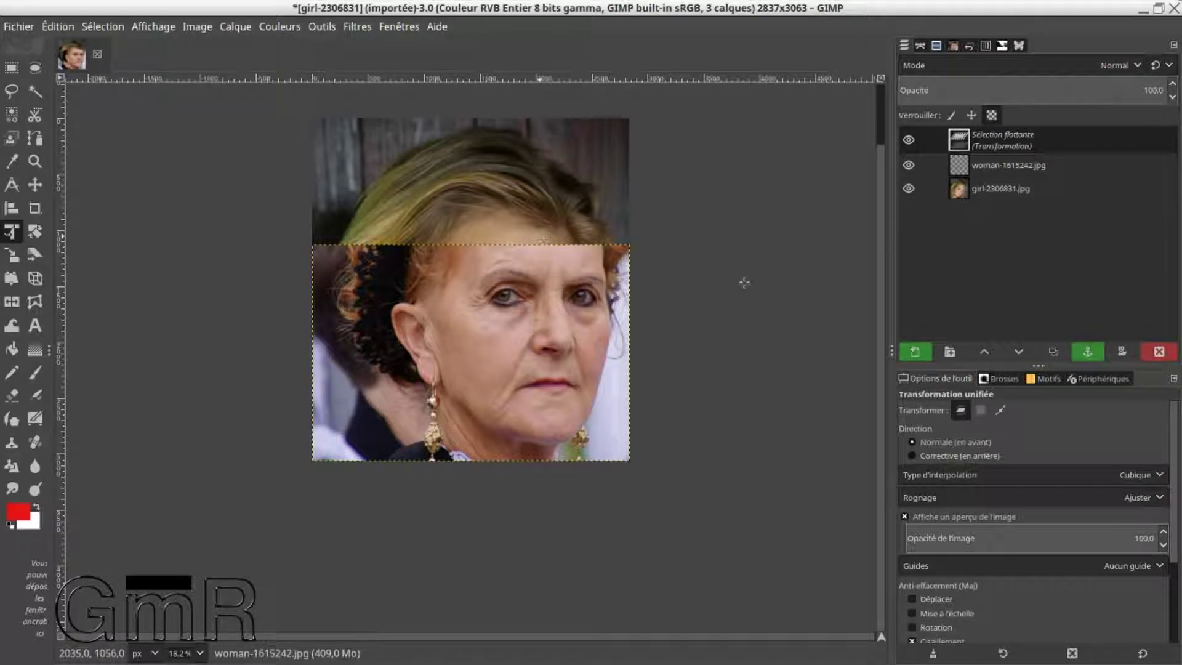
{"action": "key", "text": "ctrl+z"}
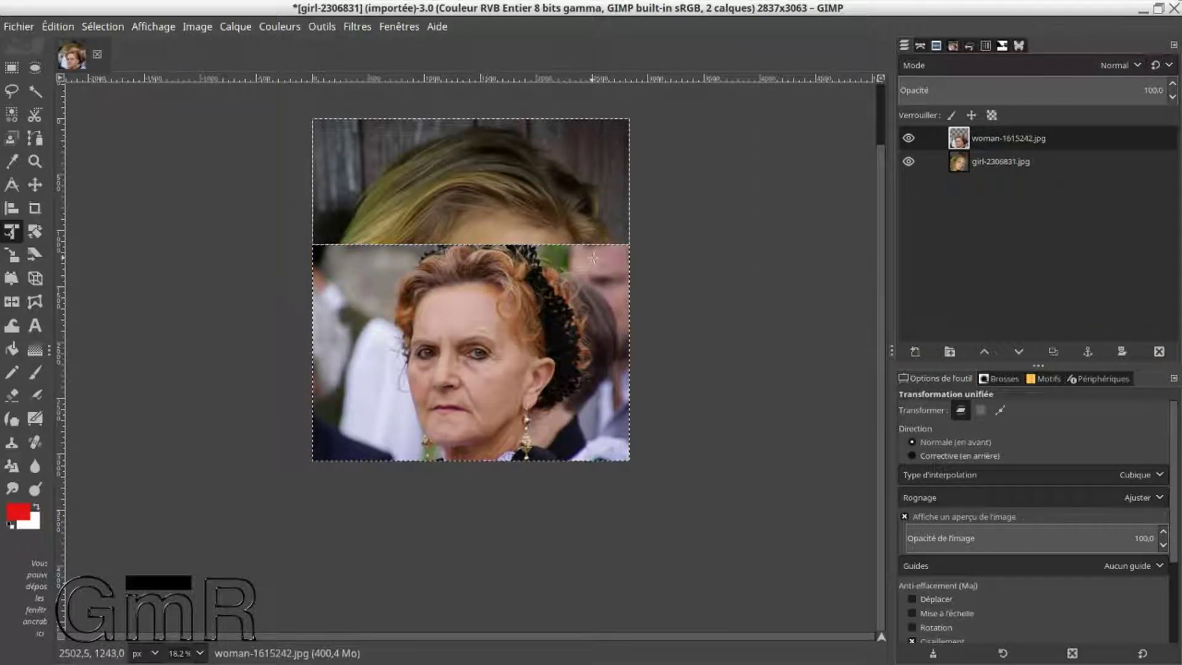
- Expand the woman-1615242.jpg layer to the image size and flip its content horizontally
{"action": "right_click", "coordinate": [960, 138]}
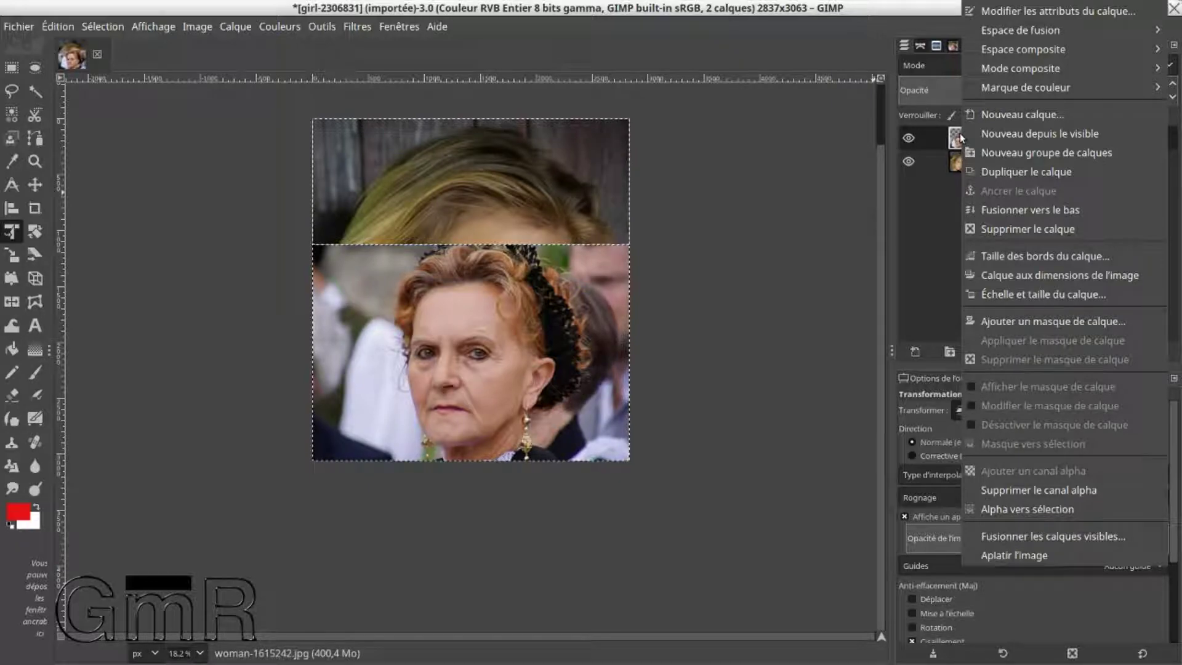
{"action": "left_click", "coordinate": [1058, 274]}
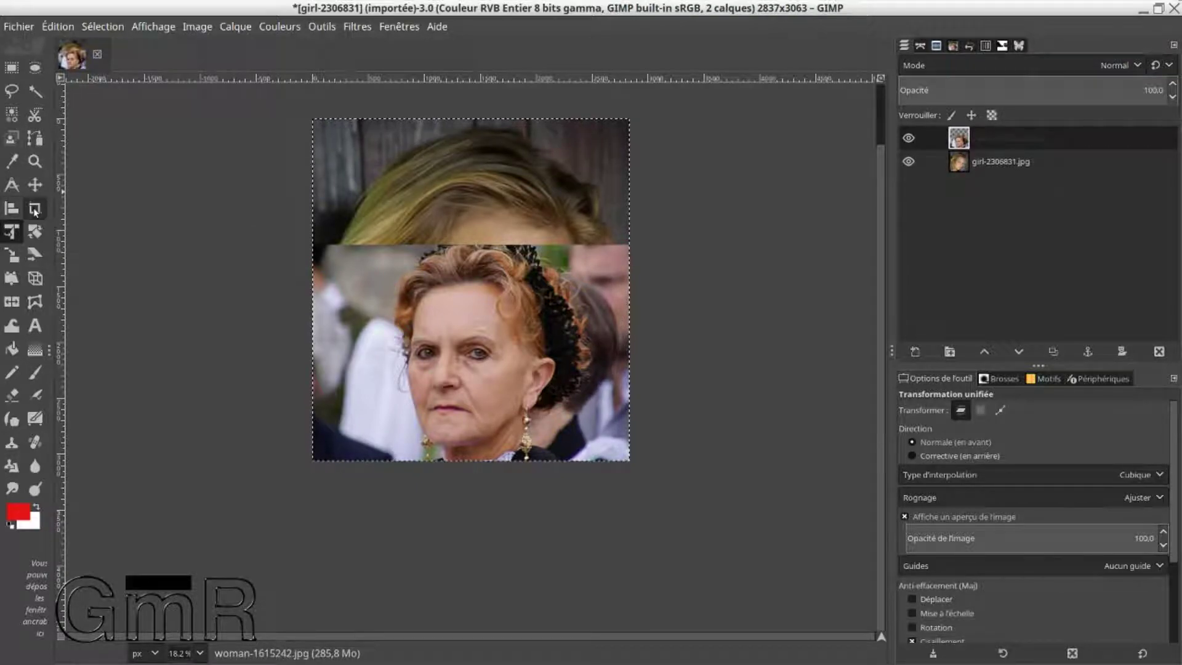
{"action": "left_click", "coordinate": [12, 303]}
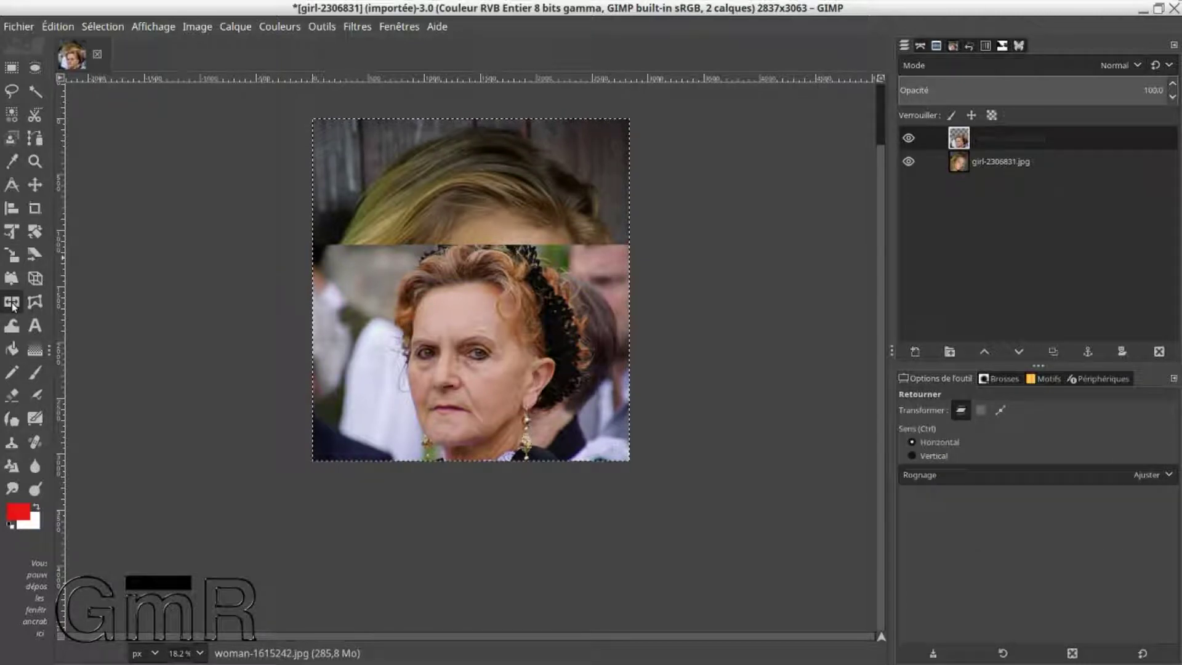
{"action": "left_click", "coordinate": [392, 311]}
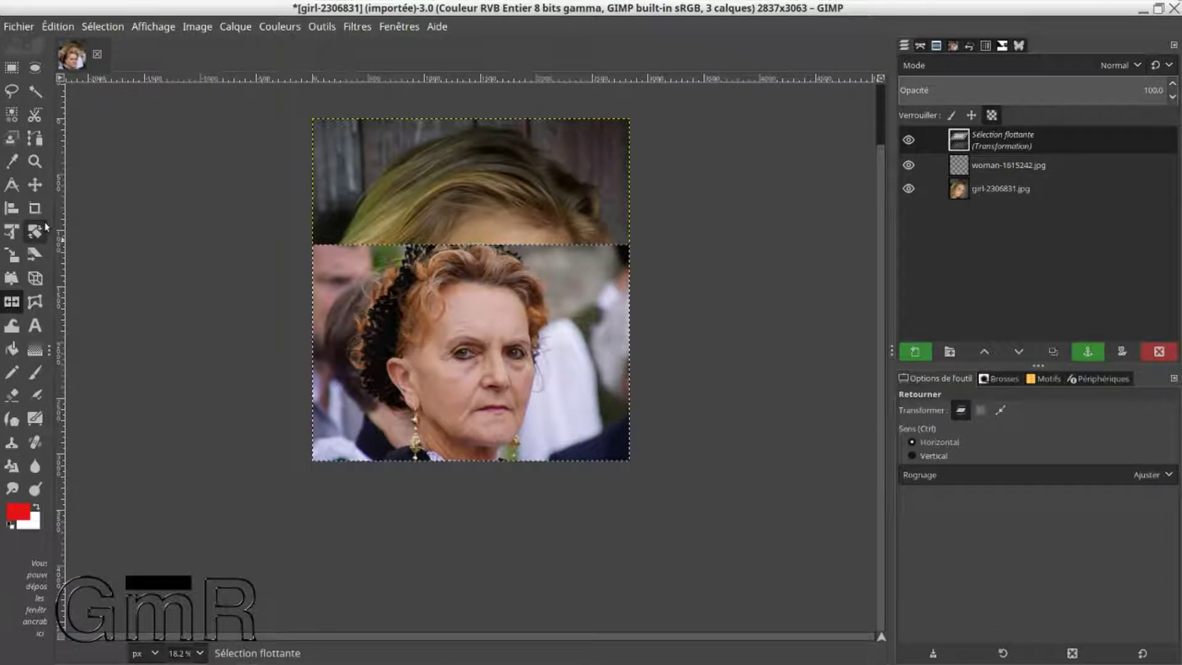
- Try to scale the flipped woman's photo to 4141 × 4845 px with the Scale tool
{"action": "left_click", "coordinate": [13, 257]}
{"action": "left_click", "coordinate": [471, 290]}
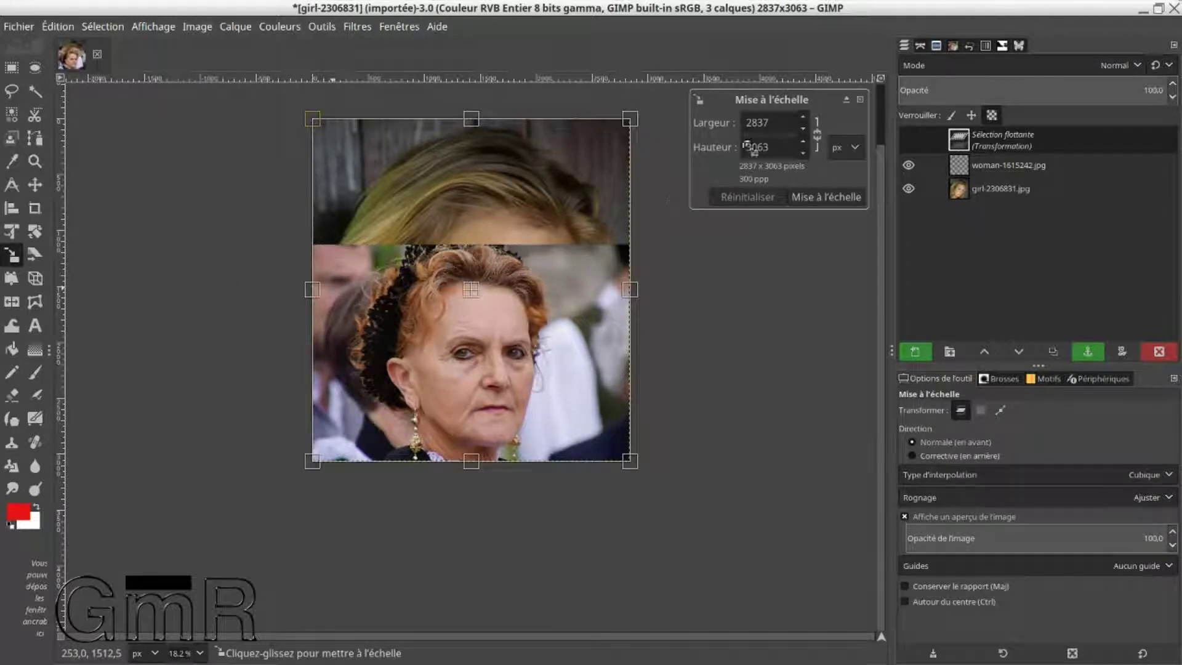
{"action": "left_click", "coordinate": [818, 132]}
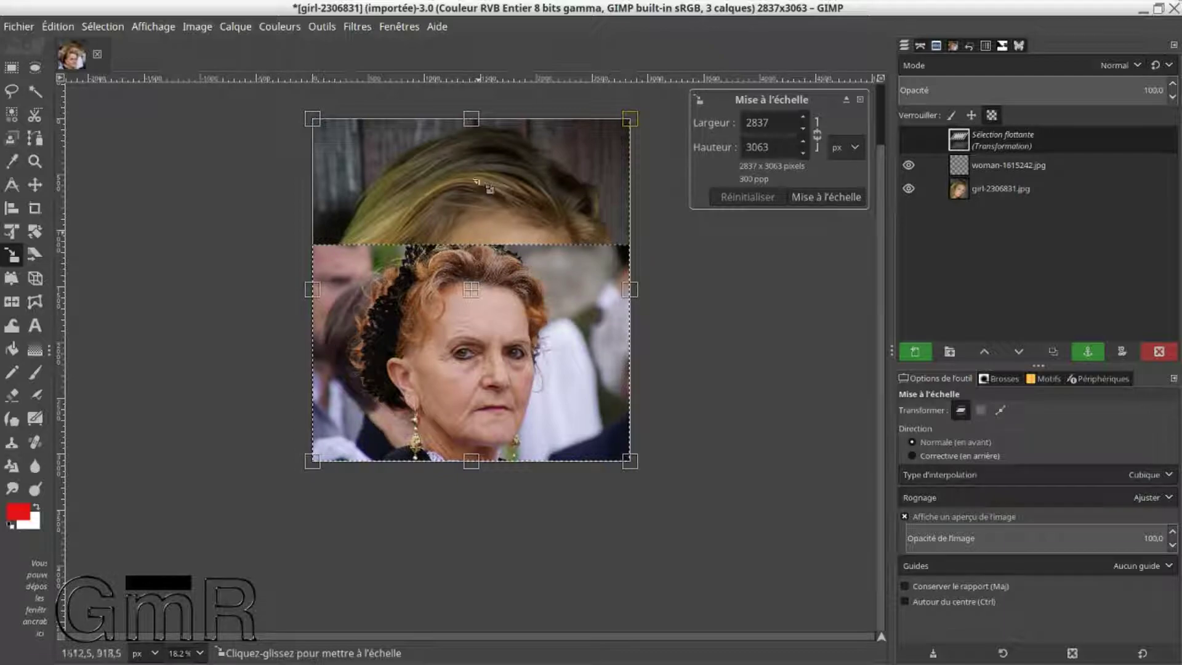
{"action": "left_click_drag", "start_coordinate": [485, 118], "coordinate": [469, 4]}
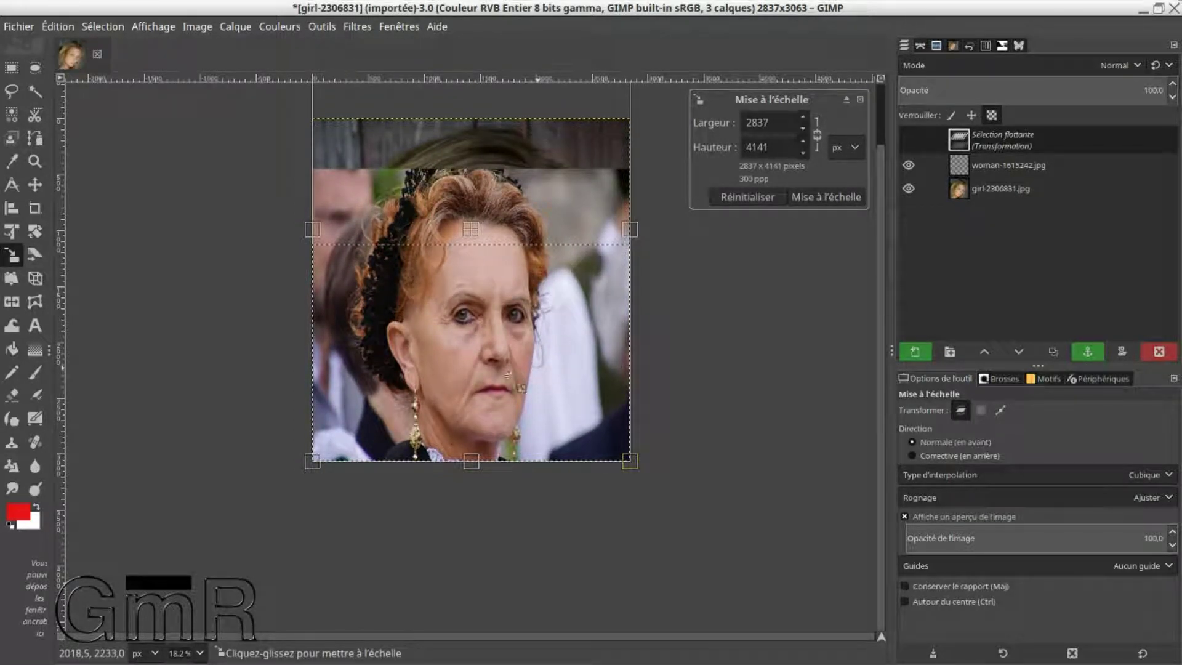
{"action": "left_click_drag", "start_coordinate": [275, 289], "coordinate": [259, 410]}
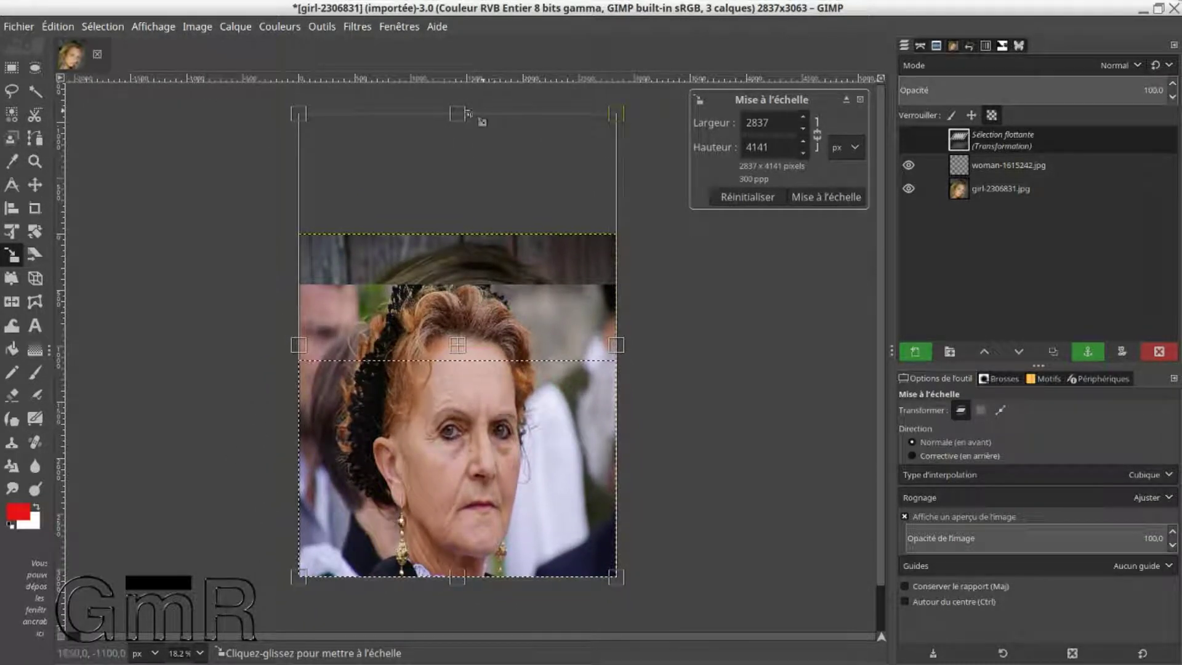
{"action": "left_click_drag", "start_coordinate": [457, 114], "coordinate": [457, 44]}
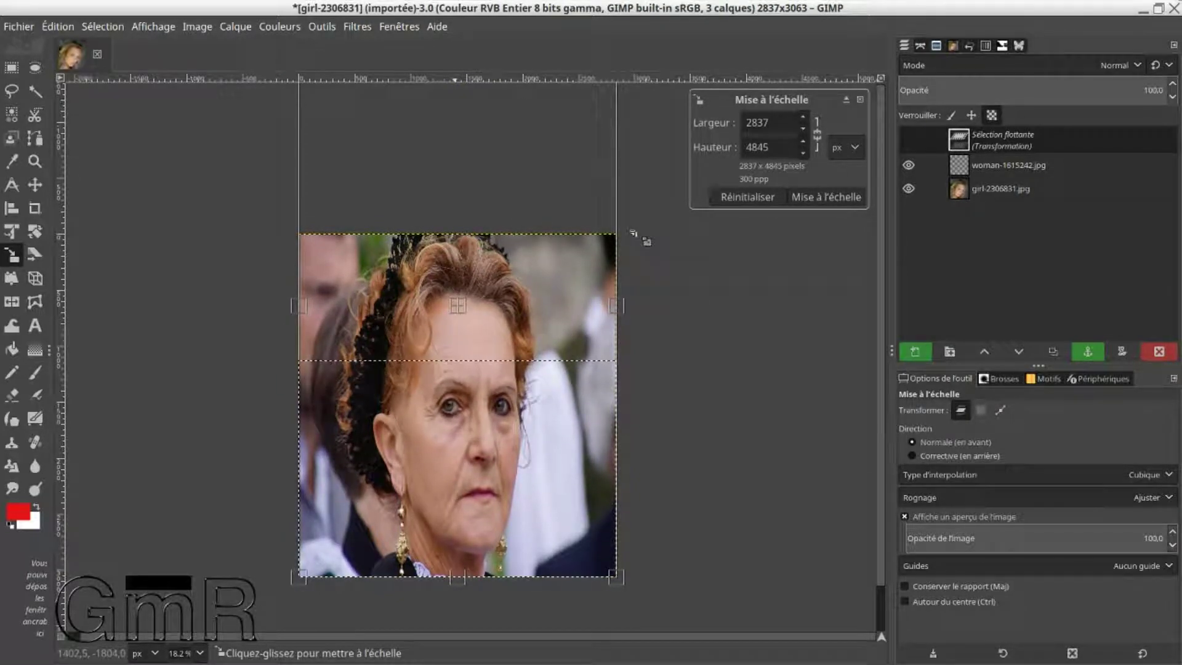
{"action": "left_click_drag", "start_coordinate": [620, 306], "coordinate": [767, 306]}
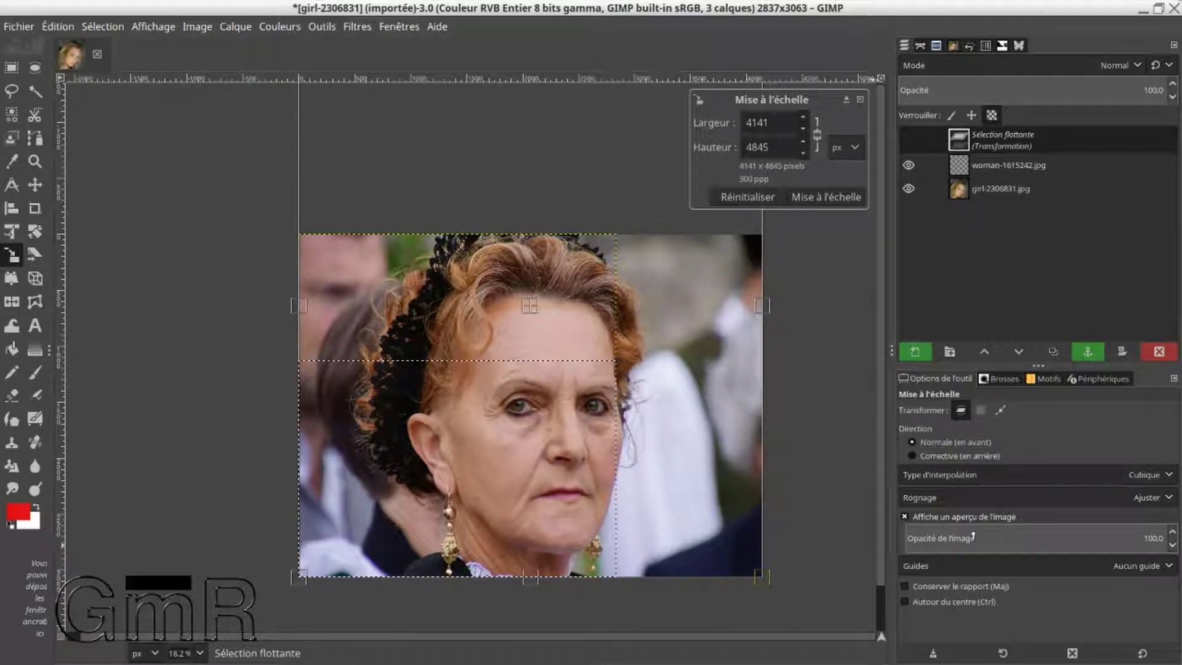
- Lower the scaling preview opacity to 47.9 to compare the faces, and reset the scaling to the original size
{"action": "left_click", "coordinate": [1040, 538]}
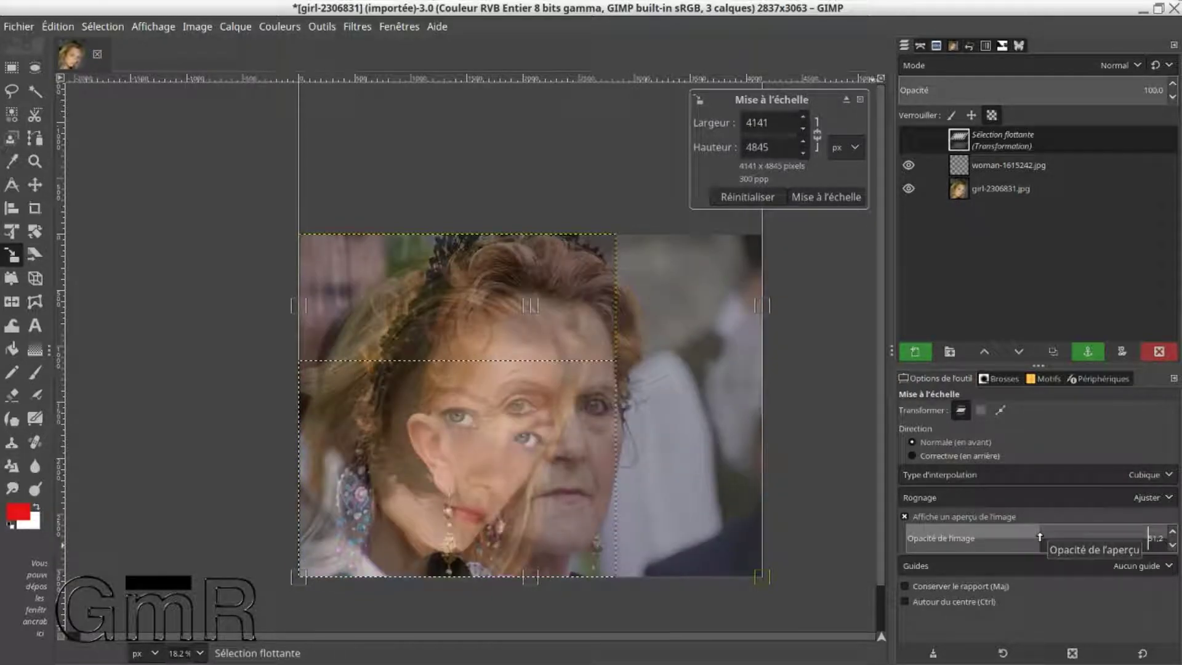
{"action": "left_click_drag", "start_coordinate": [1058, 535], "coordinate": [1031, 537]}
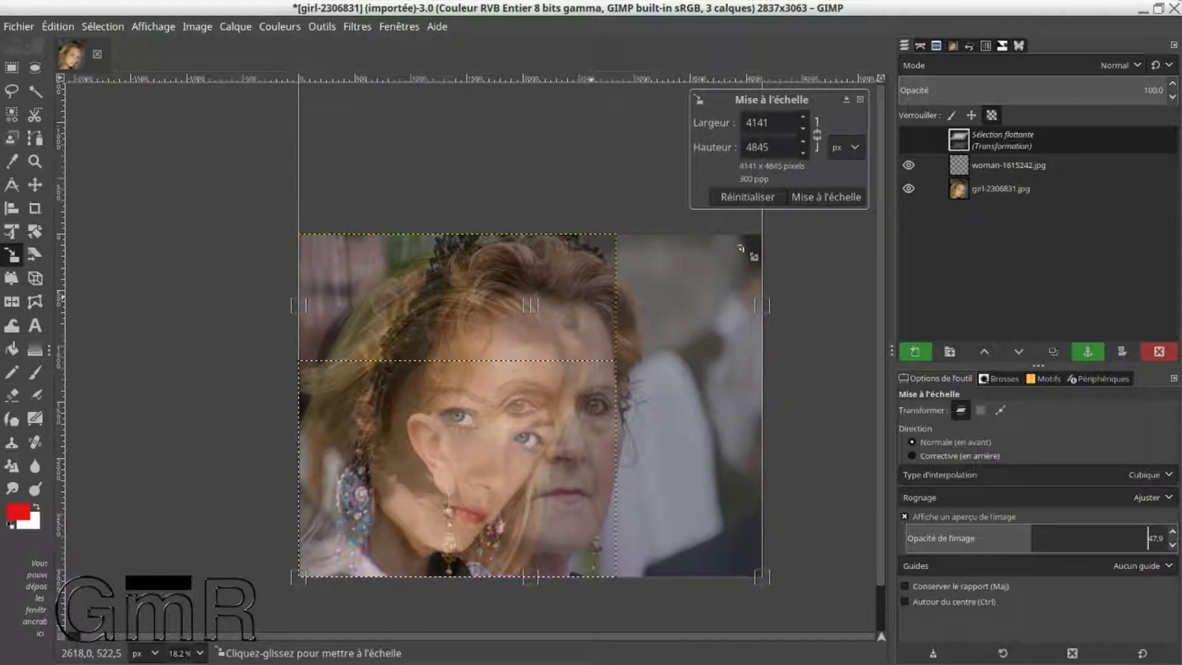
{"action": "left_click", "coordinate": [759, 199]}
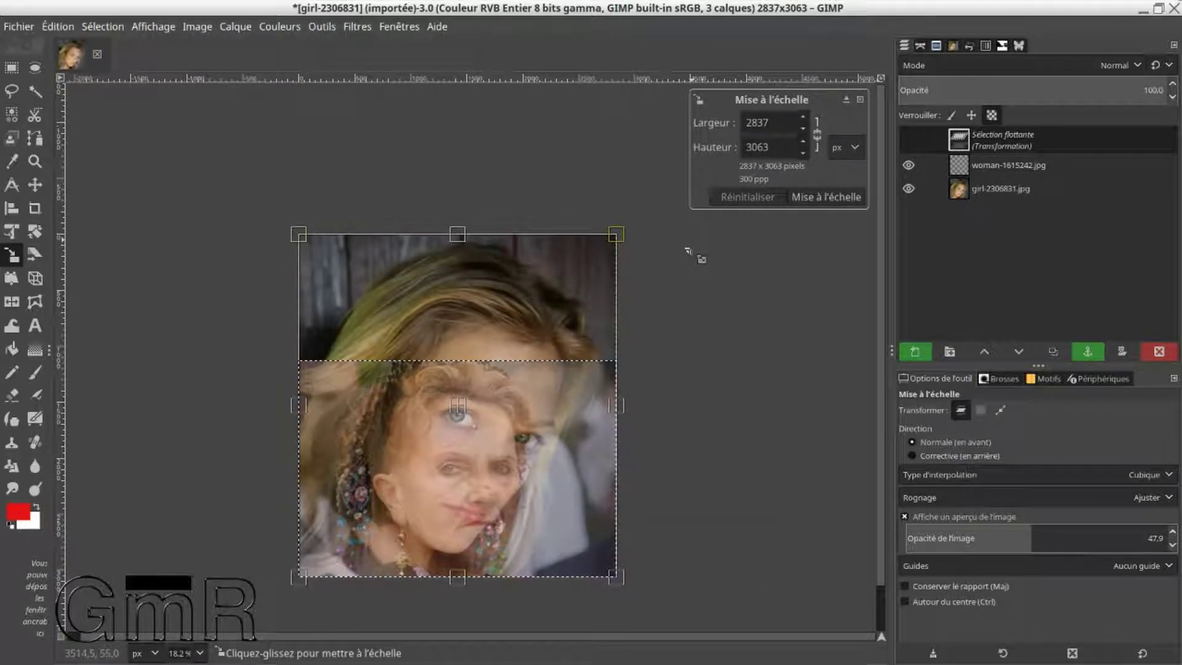
{"action": "left_click", "coordinate": [794, 197]}
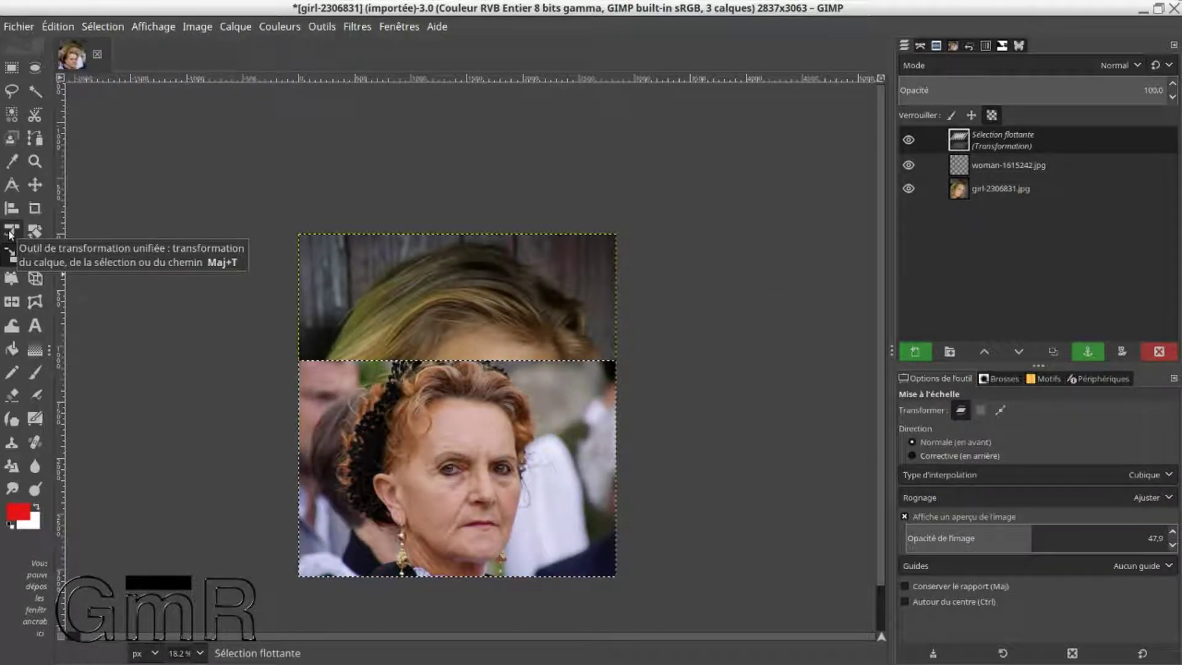
- Stretch the flipped woman's photo upward about 1.58 times with Unified Transform and set the preview opacity to 53.8
{"action": "left_click", "coordinate": [10, 233]}
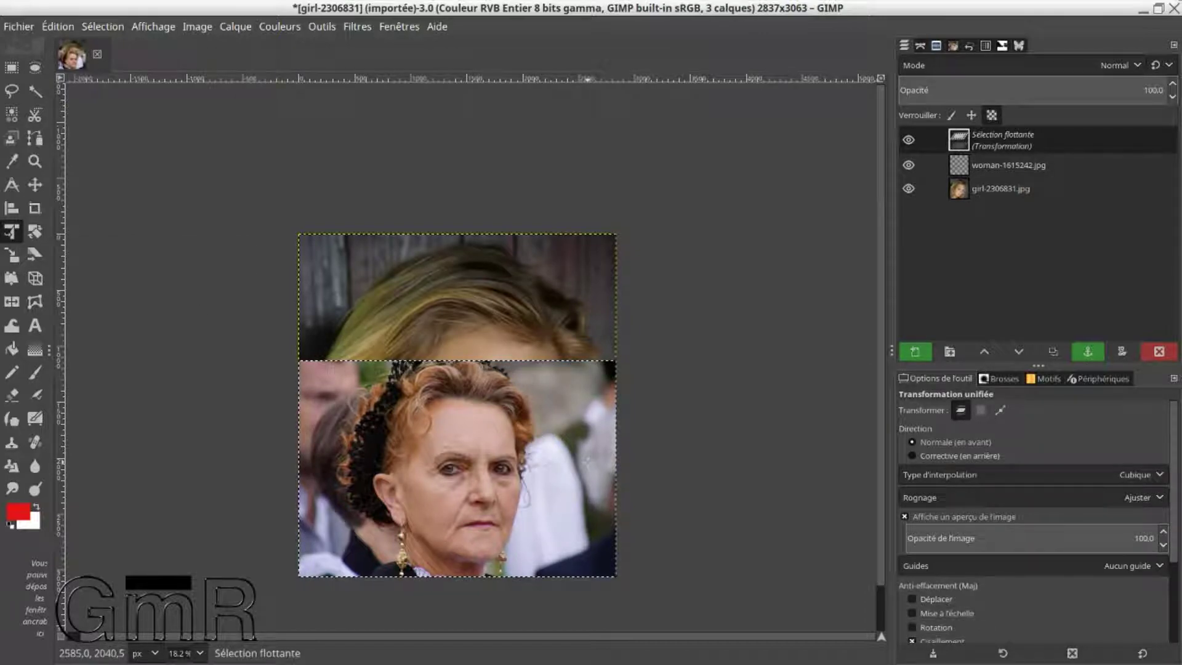
{"action": "left_click", "coordinate": [598, 473]}
{"action": "left_click_drag", "start_coordinate": [457, 234], "coordinate": [442, 49]}
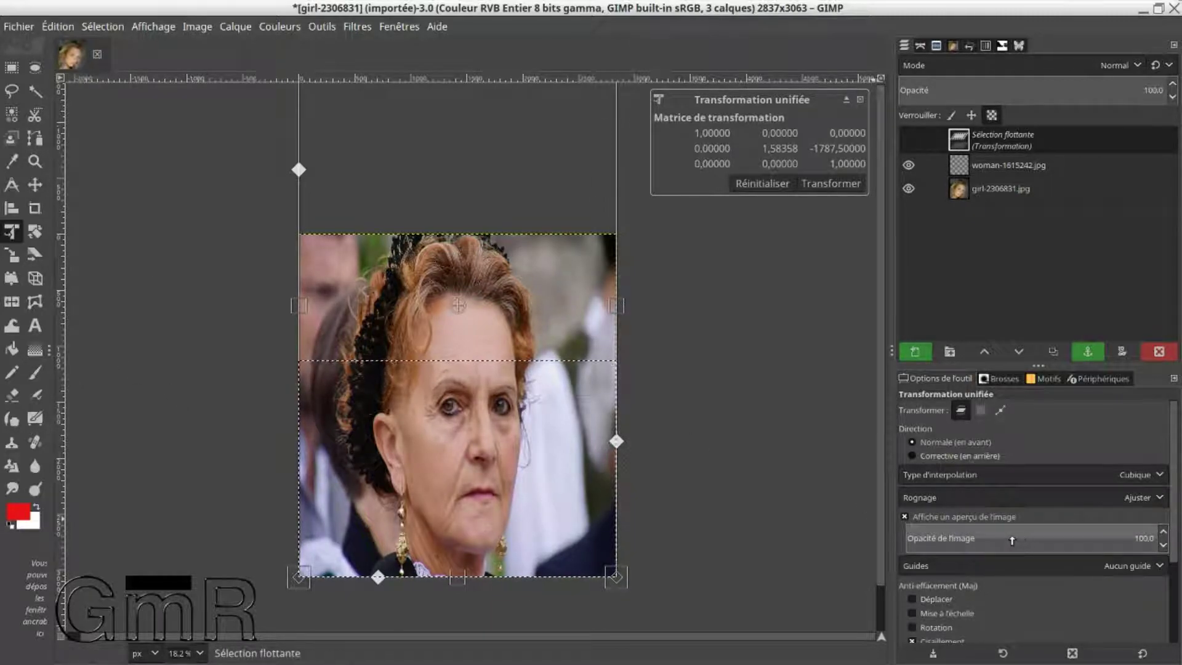
{"action": "left_click", "coordinate": [1026, 536]}
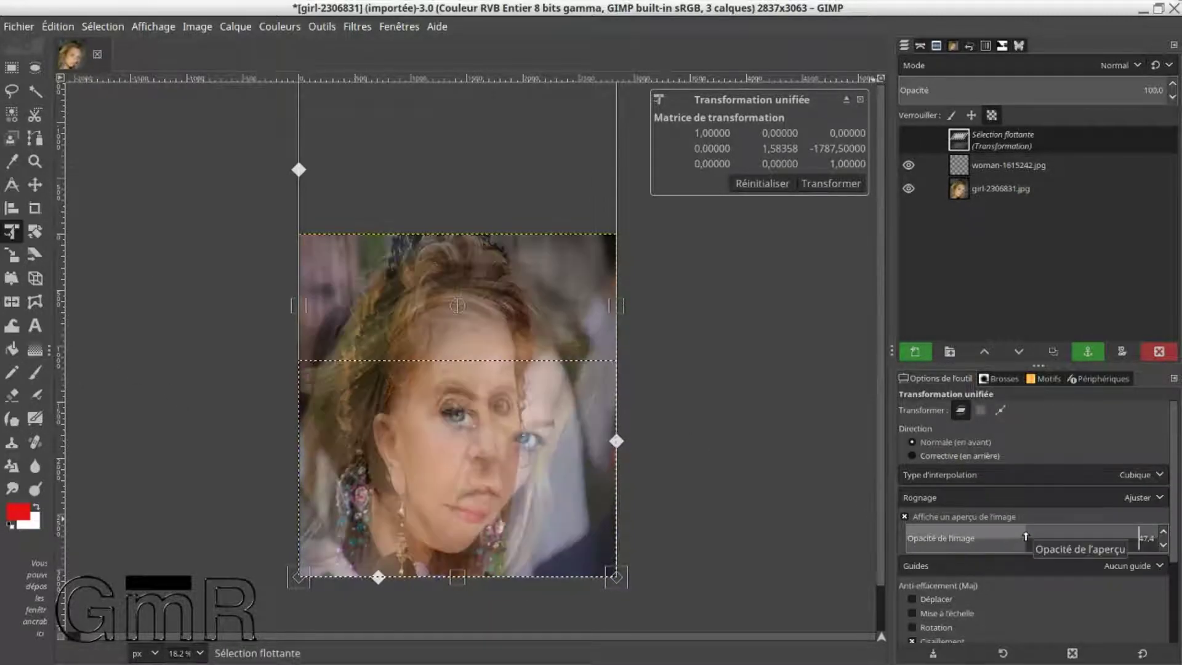
{"action": "left_click_drag", "start_coordinate": [1035, 536], "coordinate": [1043, 536]}
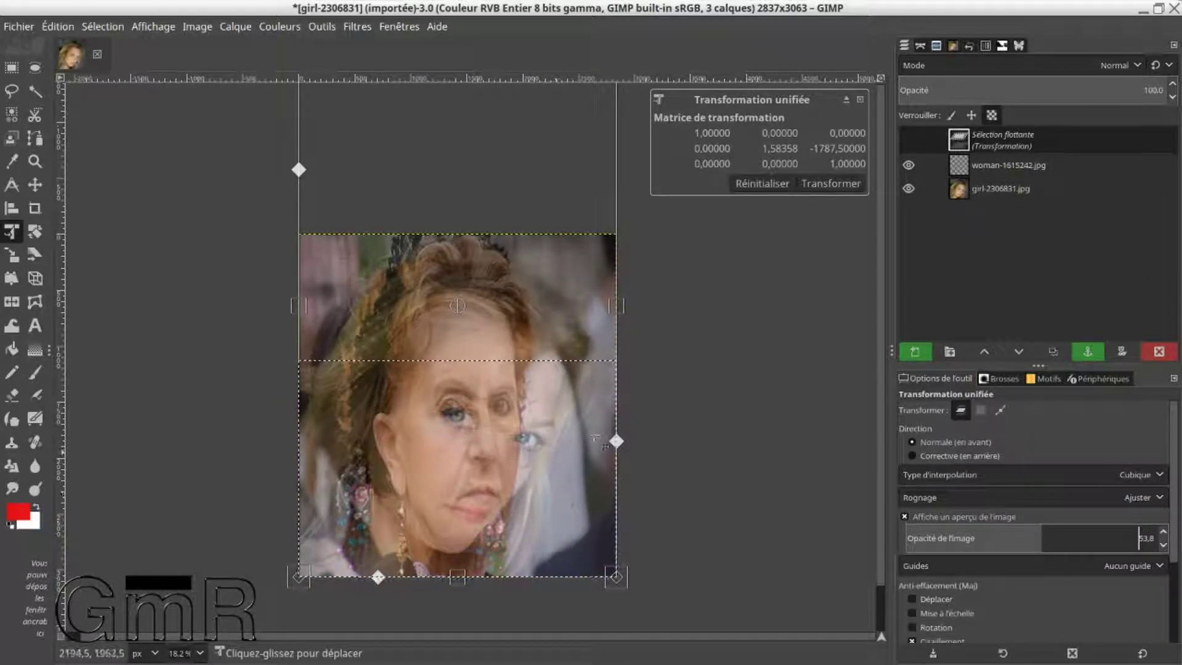
- Widen the woman's photo about 1.19 times, place the pivot on her eye nearest the ear, and align it over the girl's matching eye
{"action": "scroll", "coordinate": [773, 462], "scroll_direction": "up", "scroll_amount": 1}
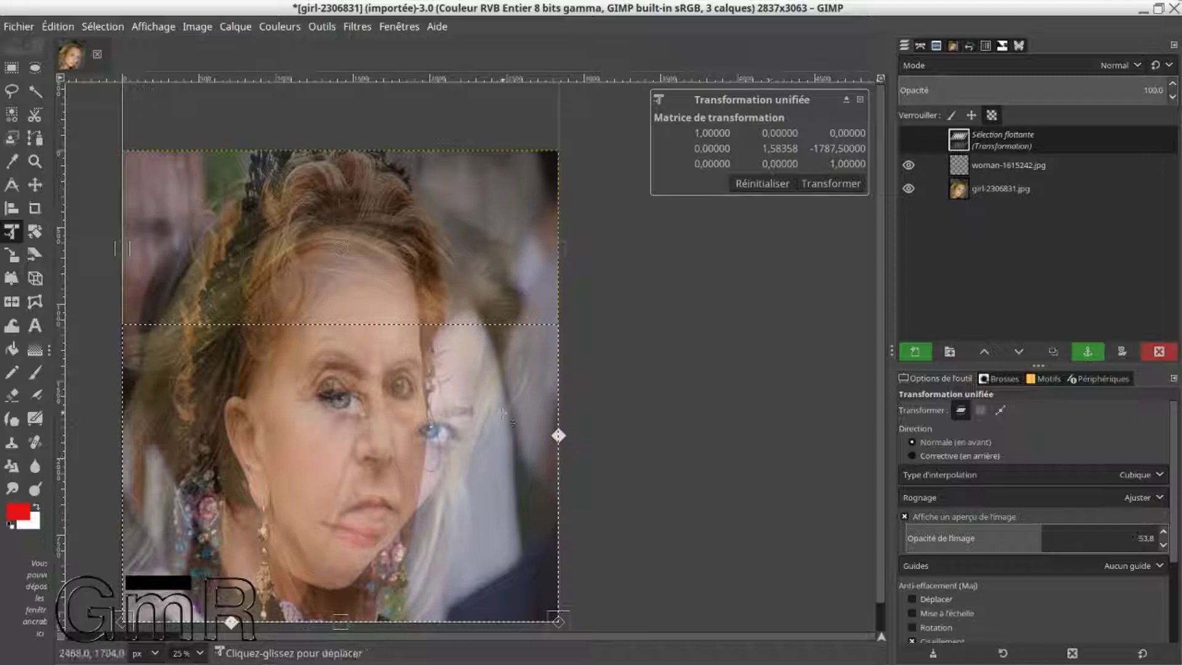
{"action": "left_click_drag", "start_coordinate": [558, 250], "coordinate": [616, 251]}
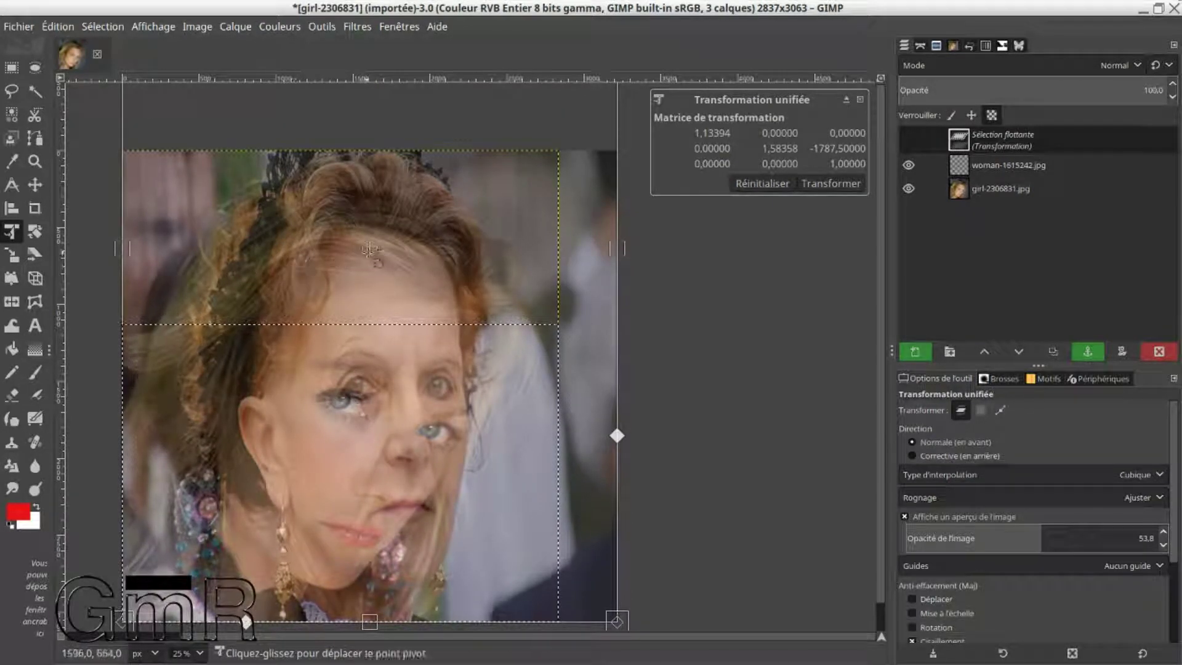
{"action": "left_click_drag", "start_coordinate": [377, 298], "coordinate": [375, 393]}
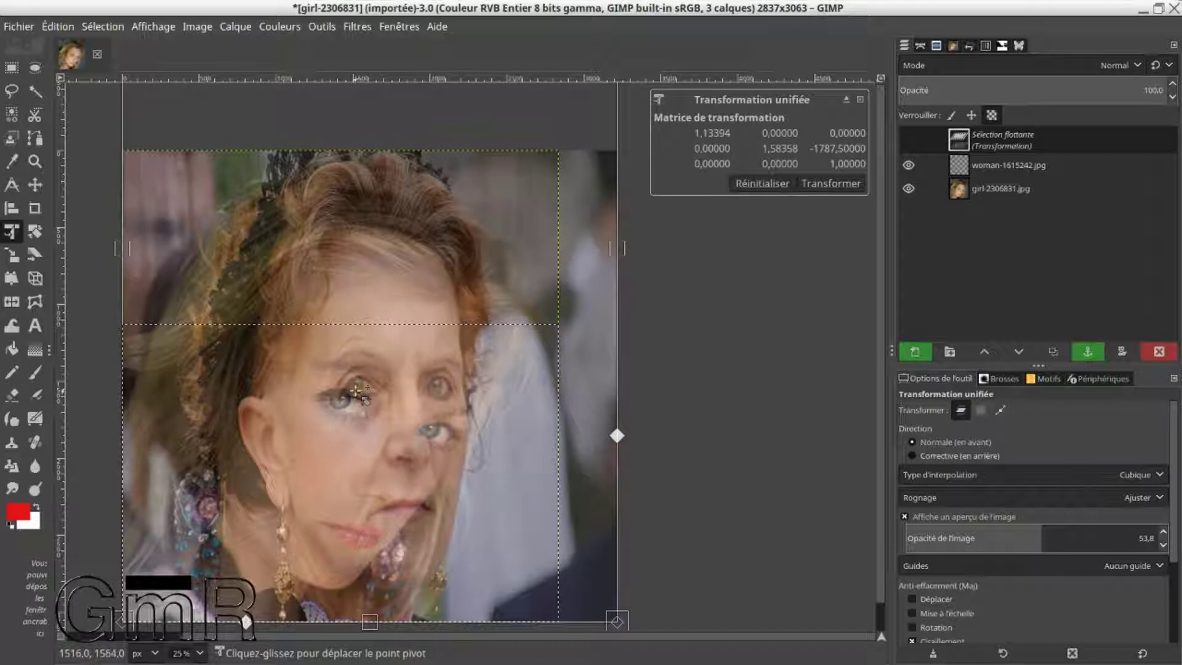
{"action": "left_click_drag", "start_coordinate": [317, 268], "coordinate": [298, 284]}
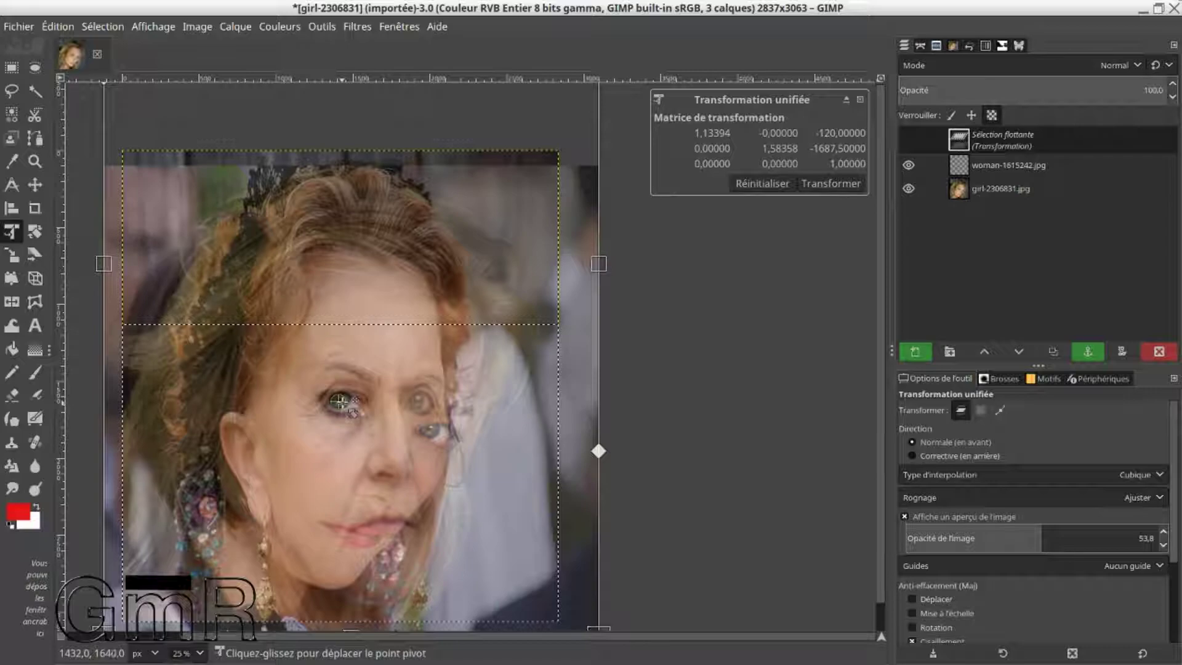
{"action": "left_click_drag", "start_coordinate": [598, 263], "coordinate": [625, 266]}
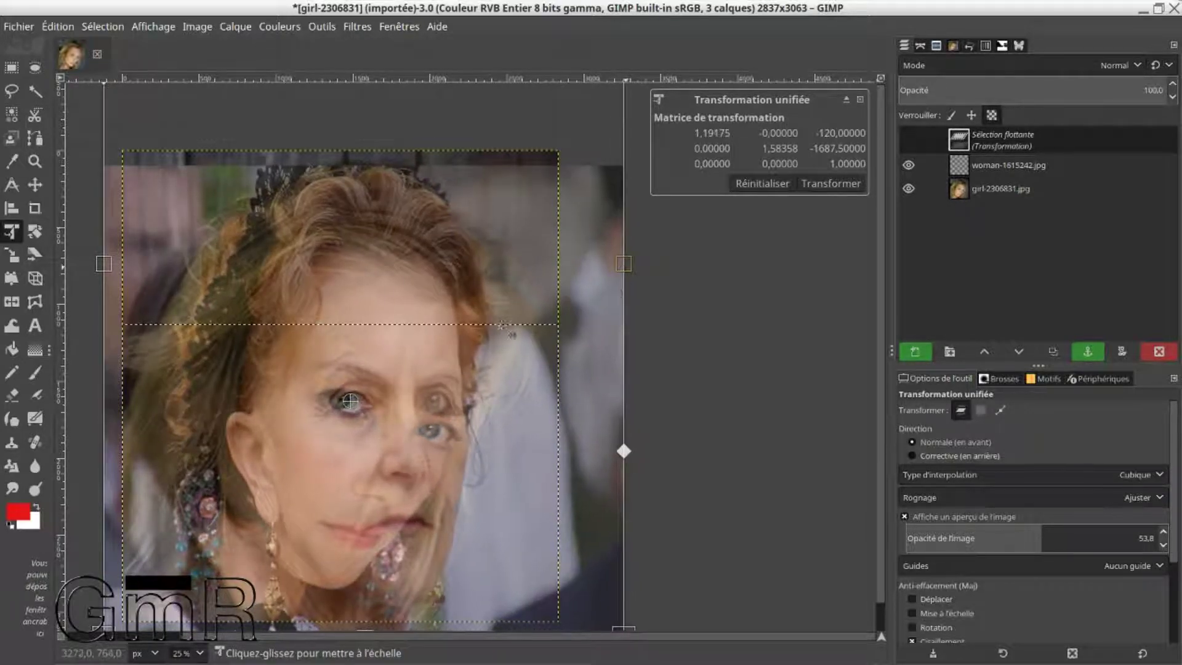
{"action": "left_click_drag", "start_coordinate": [418, 399], "coordinate": [410, 398]}
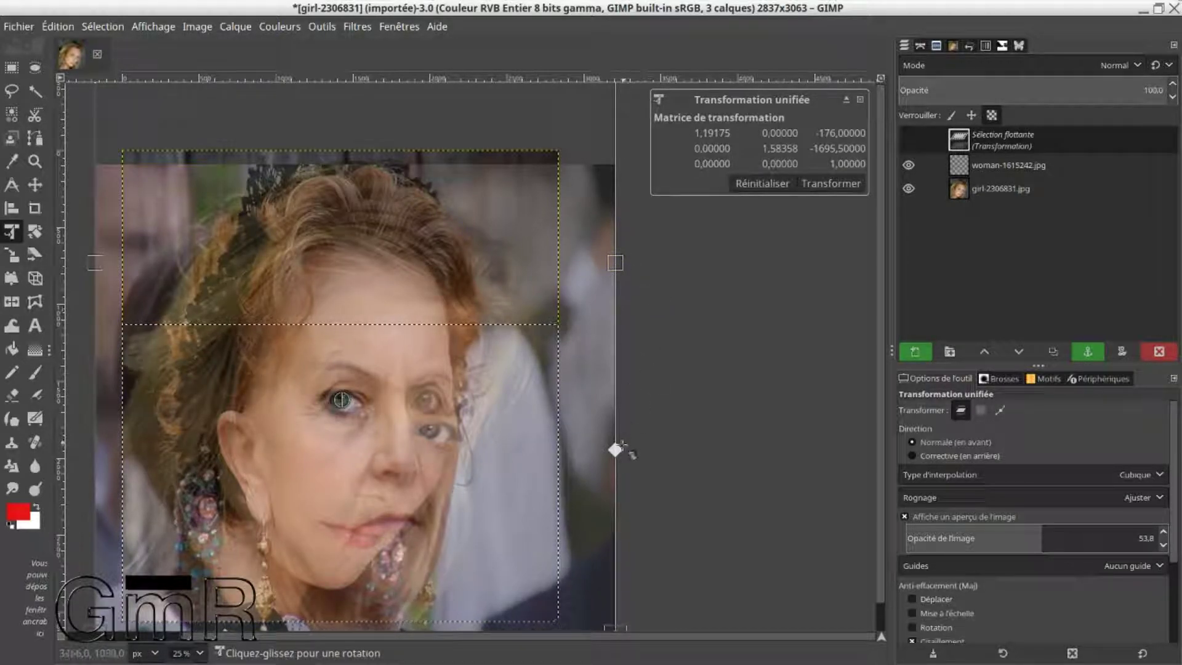
- Shear the woman's photo downward on its far-eye side, widen it to about 1.21 times, and realign the eye nearest her ear
{"action": "left_click_drag", "start_coordinate": [615, 449], "coordinate": [619, 501]}
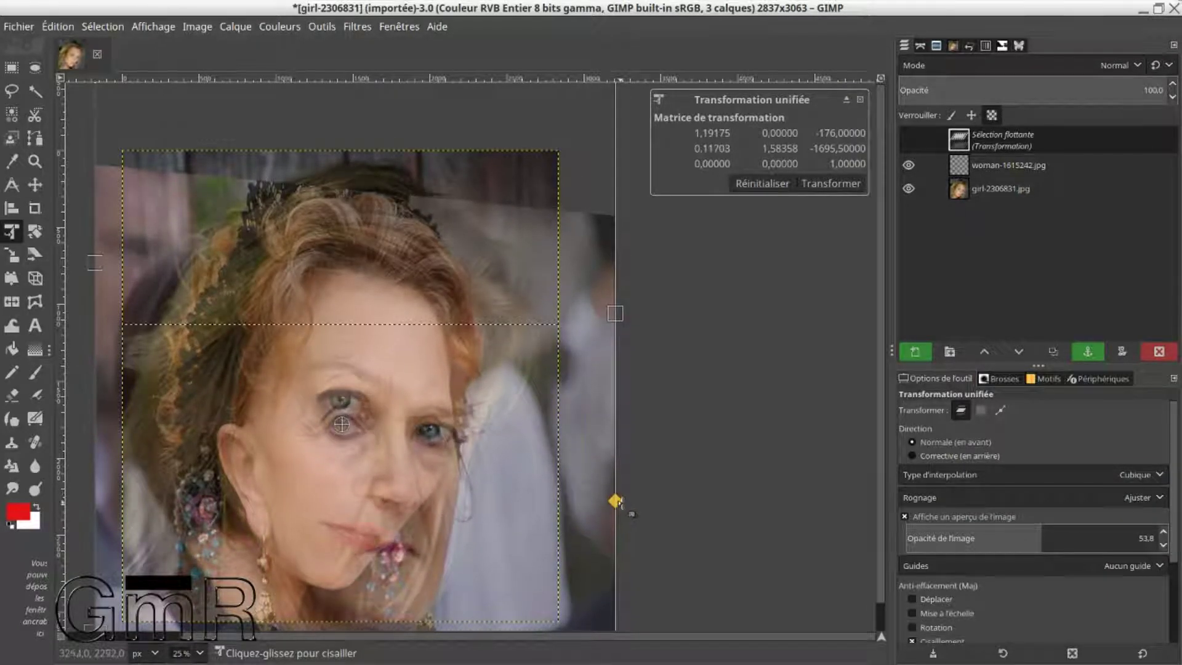
{"action": "left_click_drag", "start_coordinate": [616, 312], "coordinate": [620, 314]}
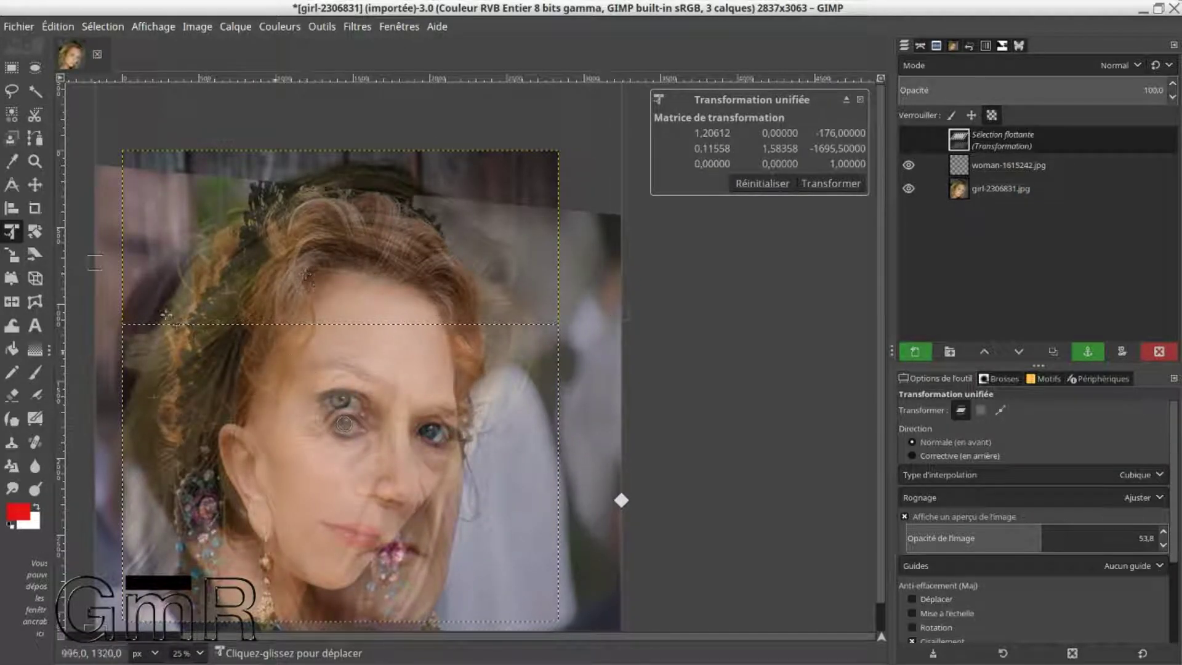
{"action": "scroll", "coordinate": [160, 410], "scroll_direction": "down", "scroll_amount": 1}
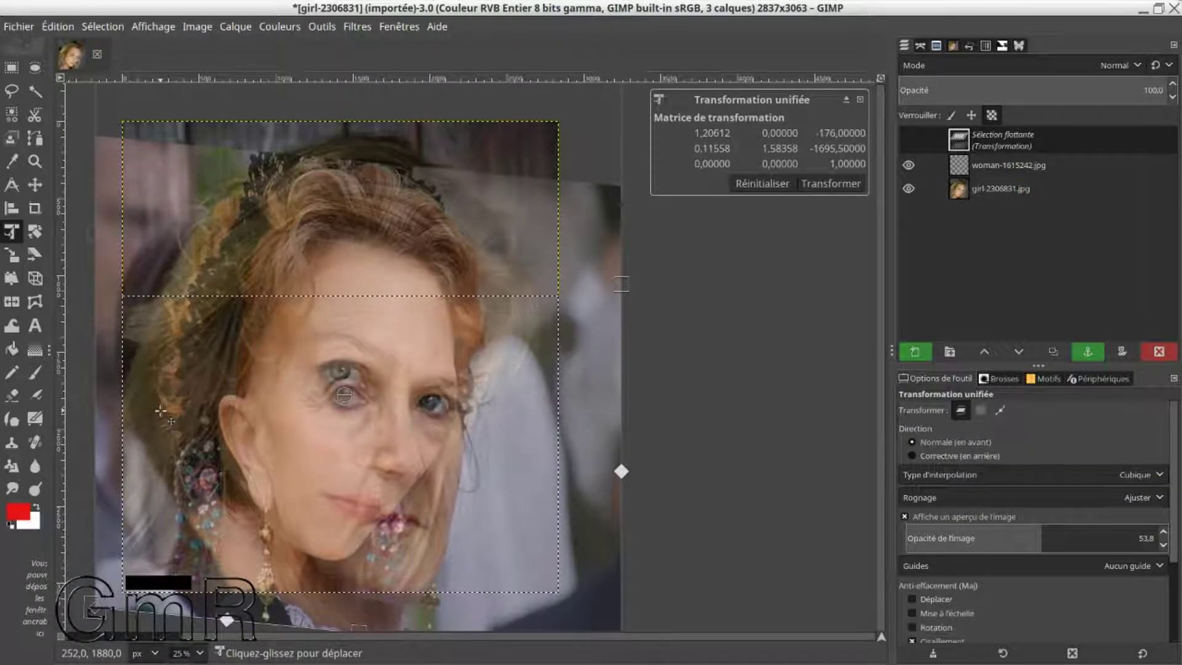
{"action": "scroll", "coordinate": [160, 411], "scroll_direction": "down", "scroll_amount": 1}
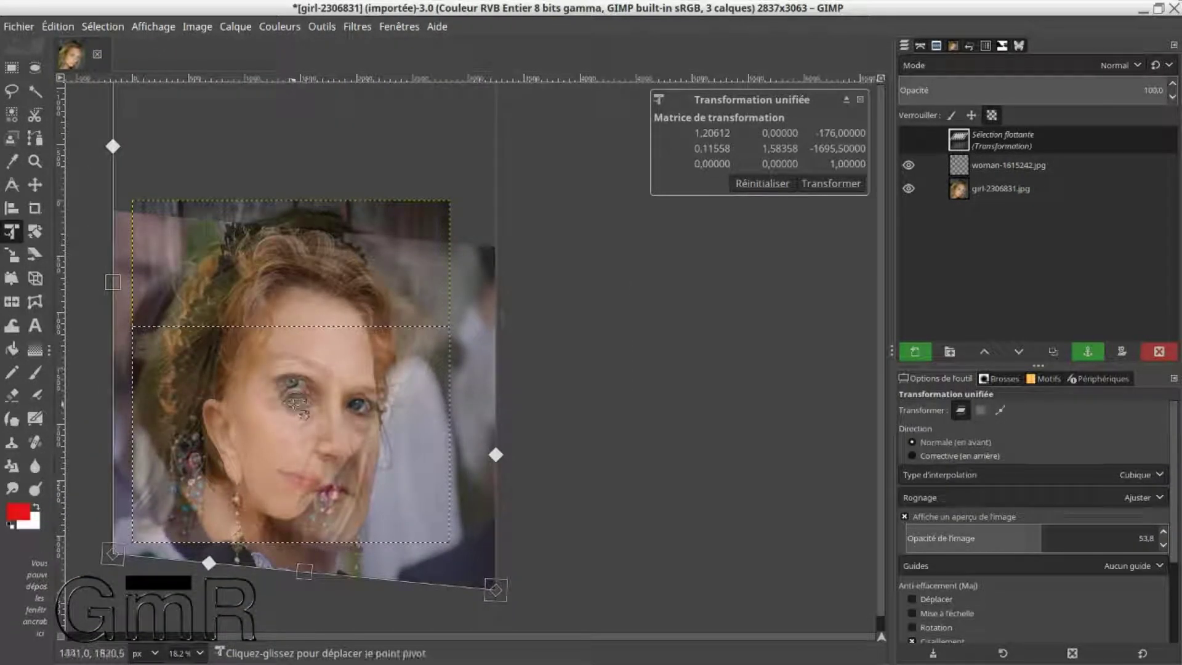
{"action": "left_click_drag", "start_coordinate": [287, 434], "coordinate": [284, 419]}
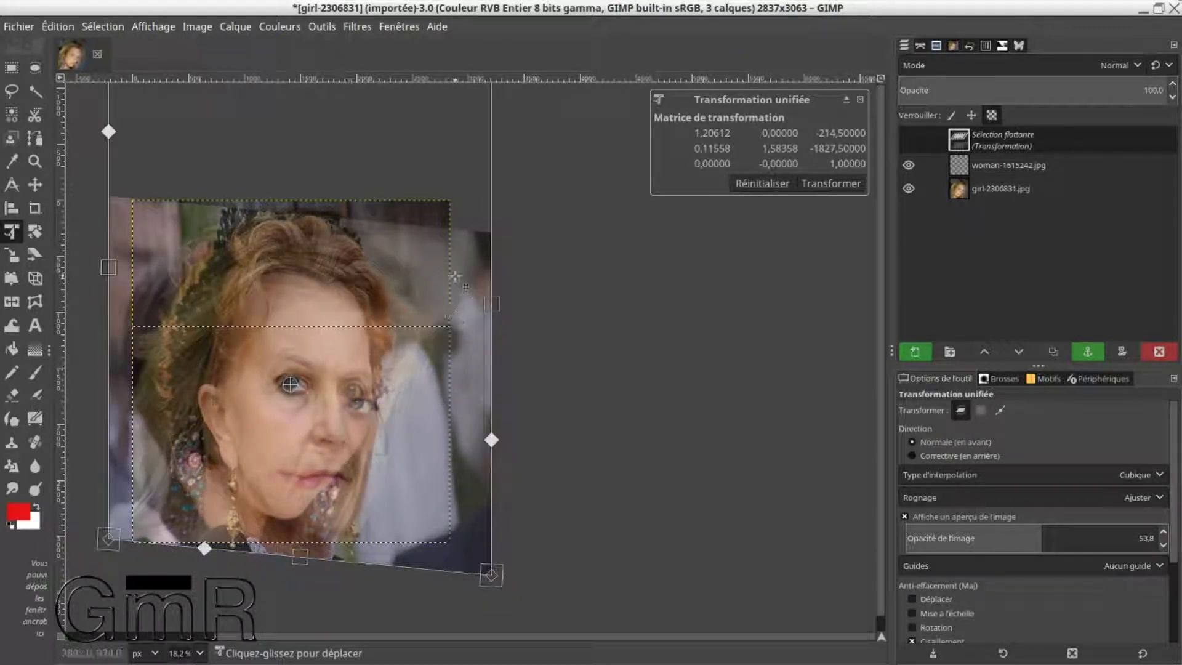
{"action": "left_click_drag", "start_coordinate": [467, 293], "coordinate": [470, 302]}
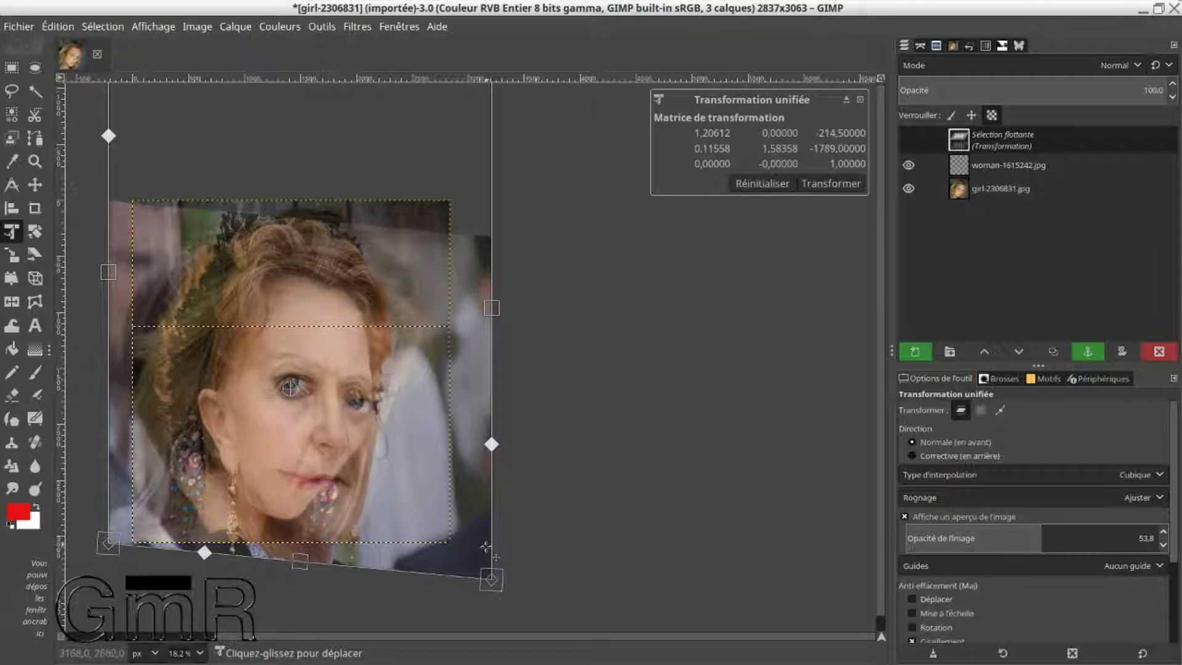
- Adjust the woman's photo's perspective by fine-tuning the lower corner beside the dark jacket
{"action": "mouse_move", "coordinate": [491, 581]}
{"action": "left_mouse_down"}
{"action": "mouse_move", "coordinate": [502, 586]}
{"action": "mouse_move", "coordinate": [483, 595]}
{"action": "mouse_move", "coordinate": [502, 596]}
{"action": "mouse_move", "coordinate": [488, 584]}
{"action": "mouse_move", "coordinate": [496, 542]}
{"action": "mouse_move", "coordinate": [454, 549]}
{"action": "mouse_move", "coordinate": [491, 556]}
{"action": "mouse_move", "coordinate": [492, 569]}
{"action": "left_mouse_up"}
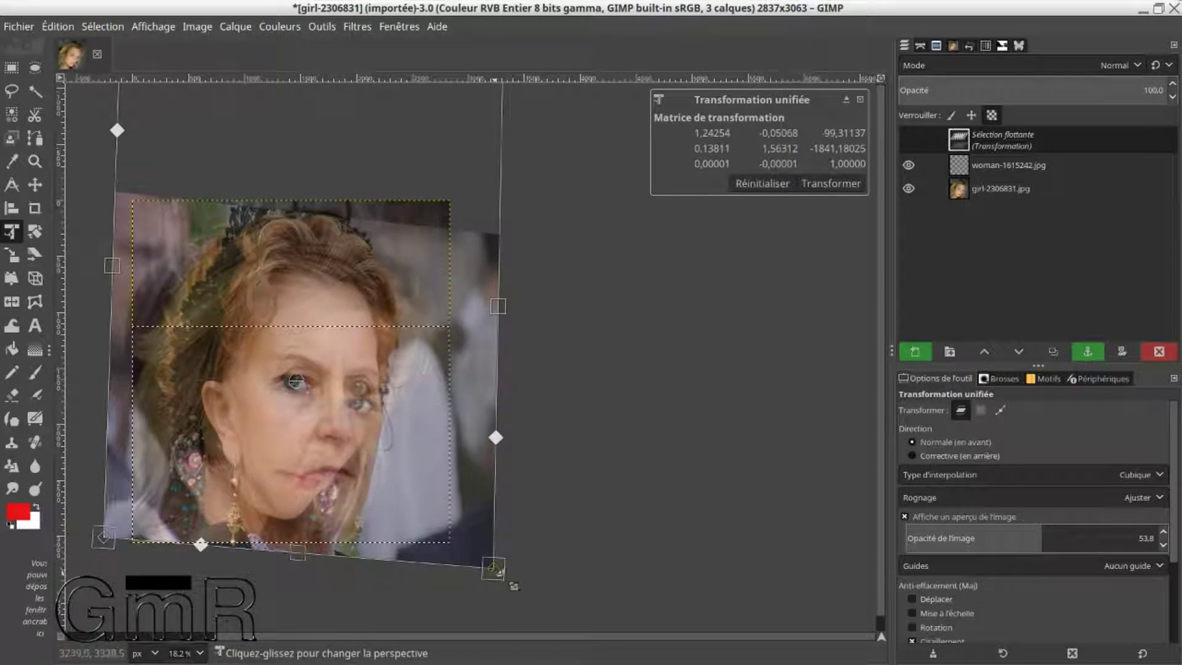
{"action": "scroll", "coordinate": [493, 568], "scroll_direction": "up", "scroll_amount": 2}
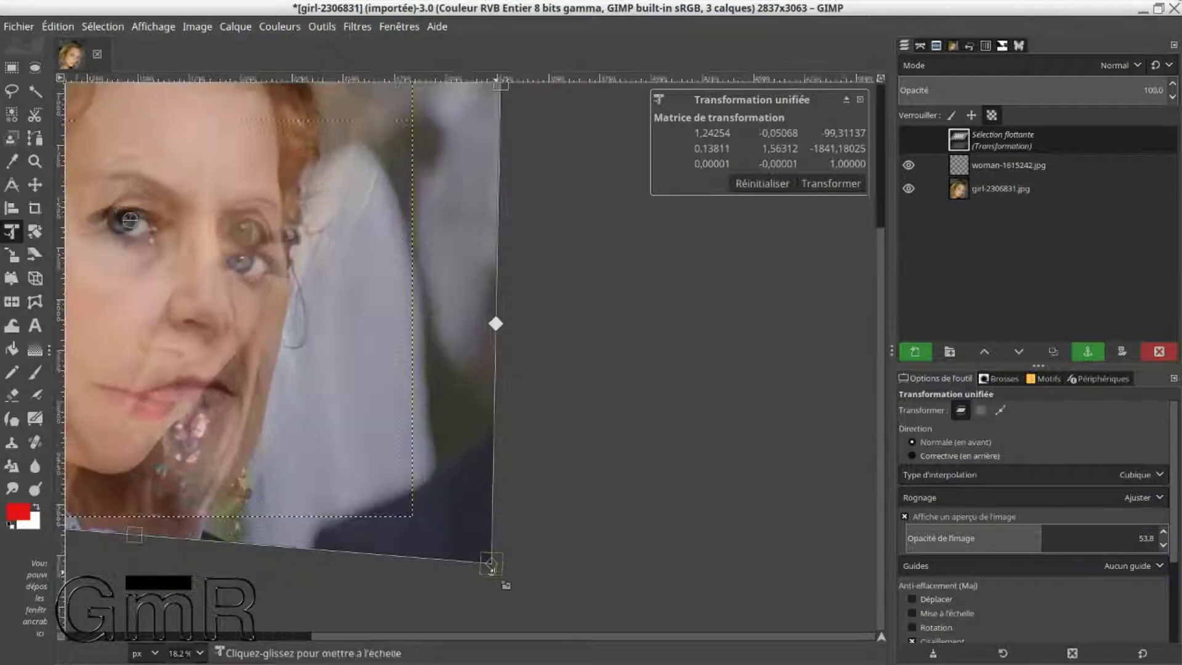
{"action": "scroll", "coordinate": [491, 566], "scroll_direction": "up", "scroll_amount": 5}
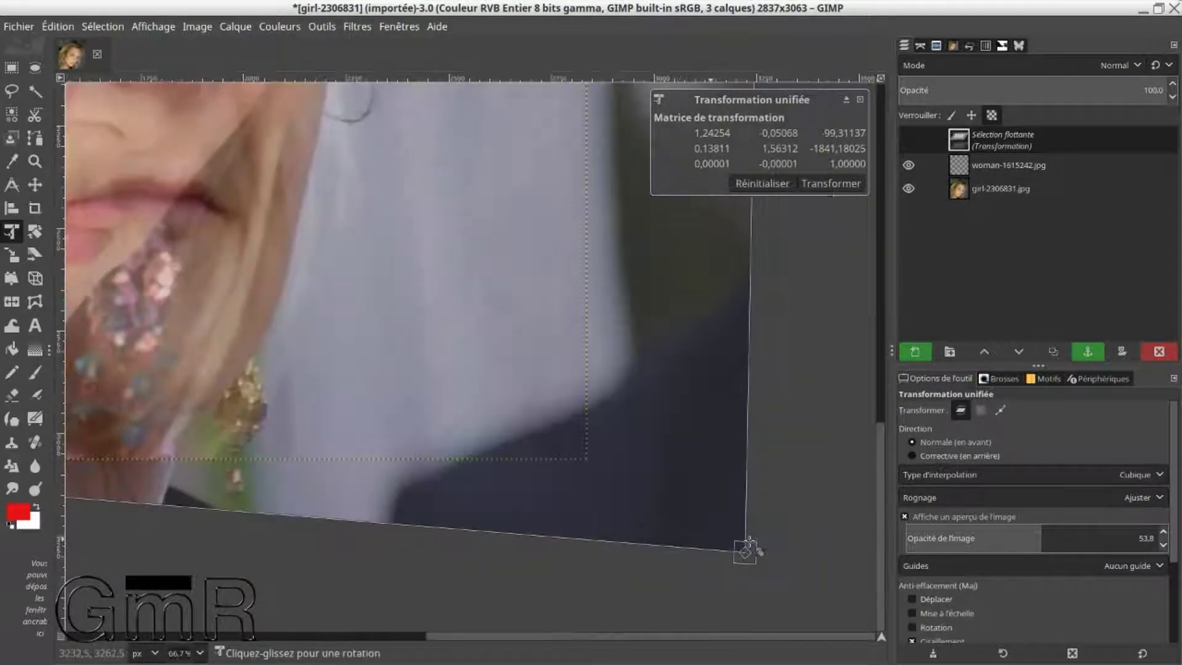
{"action": "scroll", "coordinate": [612, 434], "scroll_direction": "up", "scroll_amount": 2}
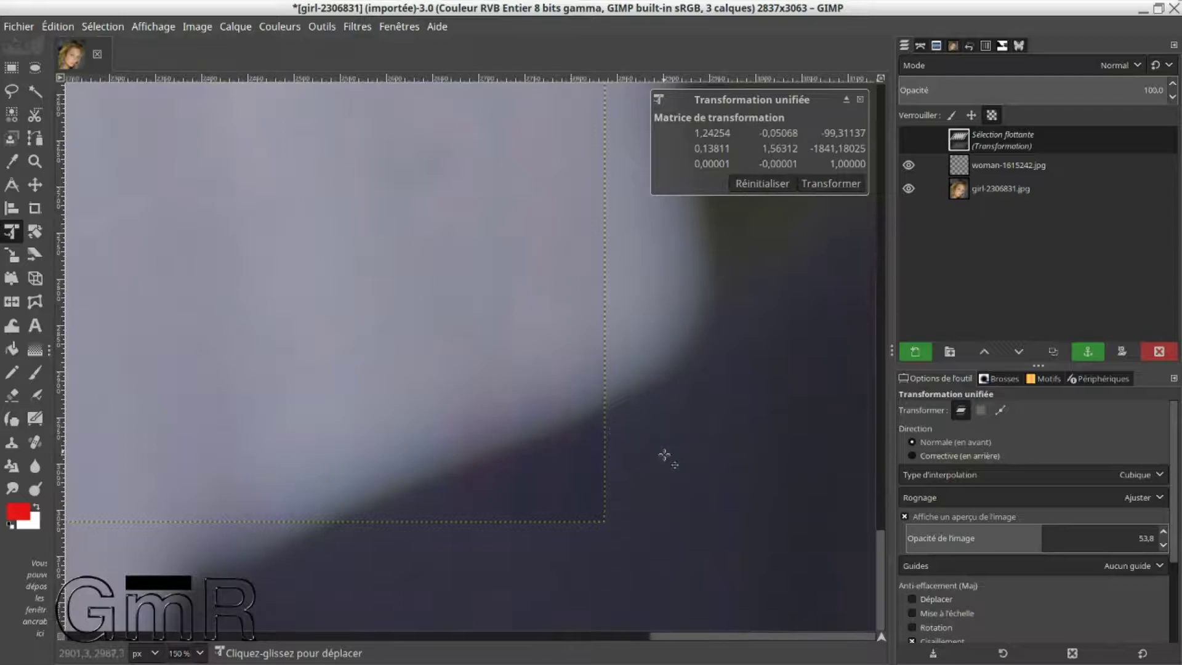
{"action": "scroll", "coordinate": [664, 455], "scroll_direction": "down", "scroll_amount": 2}
{"action": "scroll", "coordinate": [615, 430], "scroll_direction": "down", "scroll_amount": 2}
{"action": "scroll", "coordinate": [548, 367], "scroll_direction": "right", "scroll_amount": 2}
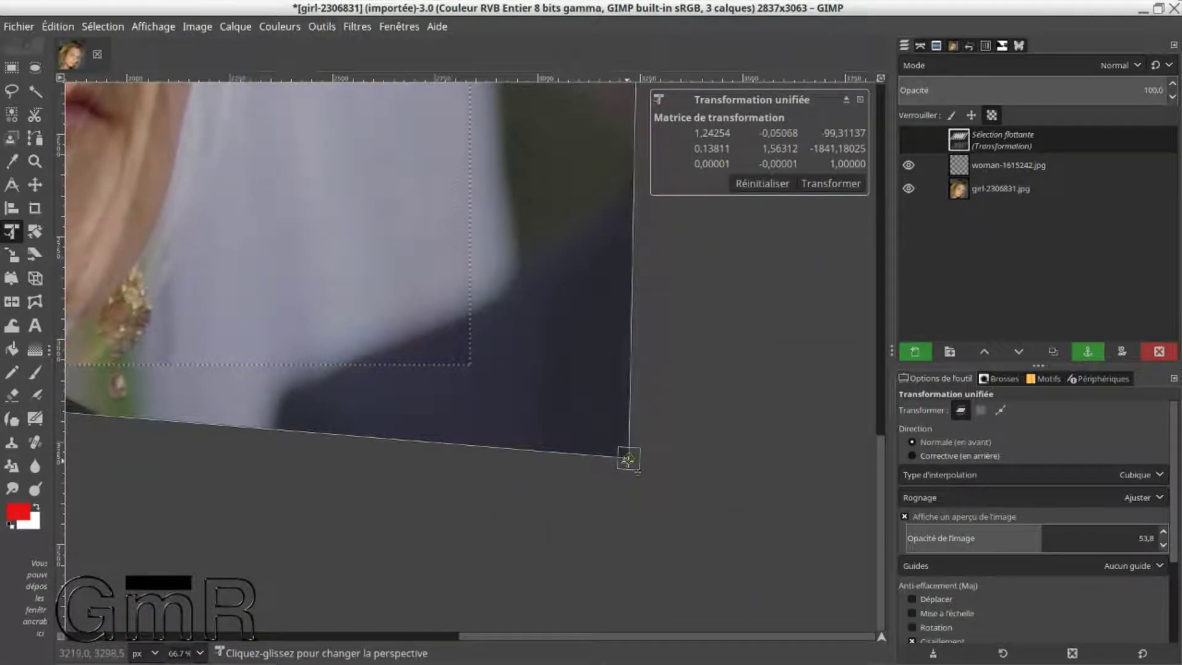
{"action": "scroll", "coordinate": [627, 459], "scroll_direction": "up", "scroll_amount": 1}
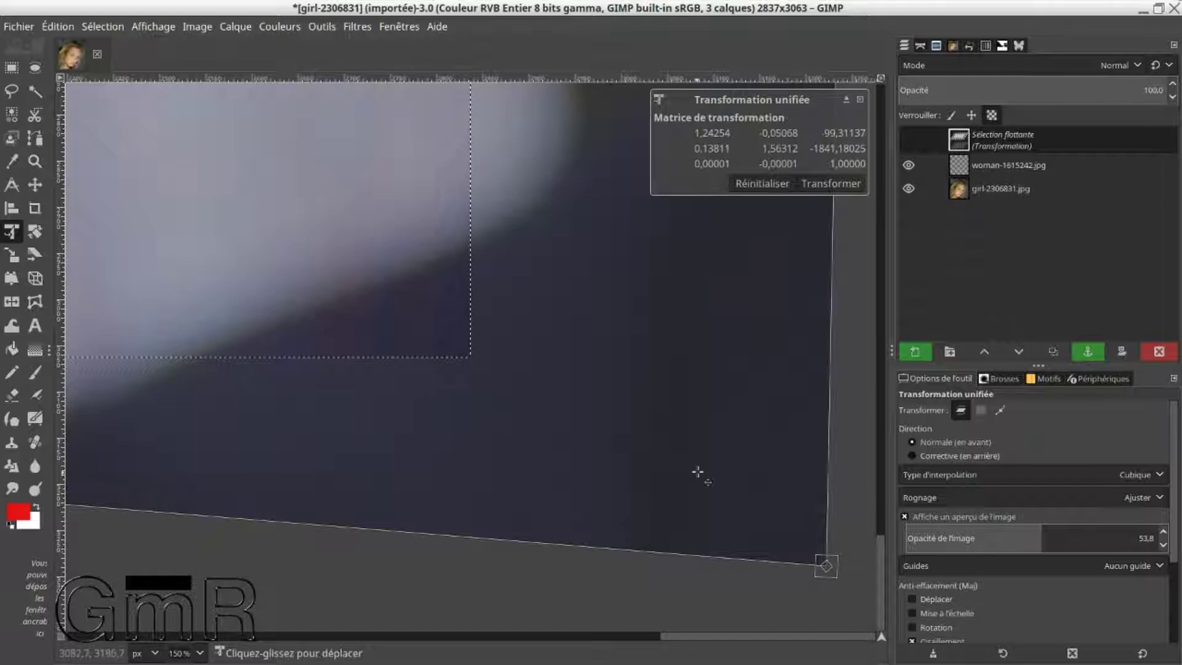
{"action": "scroll", "coordinate": [699, 474], "scroll_direction": "down", "scroll_amount": 1}
{"action": "scroll", "coordinate": [763, 541], "scroll_direction": "down", "scroll_amount": 1}
{"action": "scroll", "coordinate": [763, 540], "scroll_direction": "right", "scroll_amount": 2}
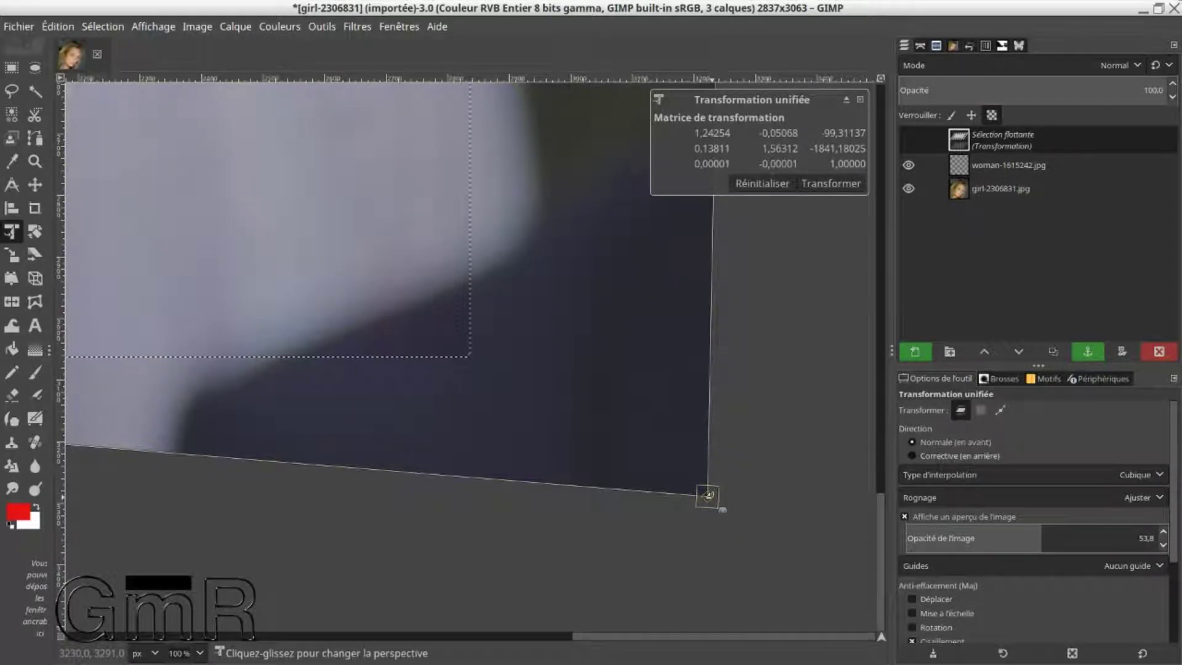
{"action": "mouse_move", "coordinate": [708, 493]}
{"action": "left_mouse_down"}
{"action": "mouse_move", "coordinate": [708, 483]}
{"action": "mouse_move", "coordinate": [710, 514]}
{"action": "left_mouse_up"}
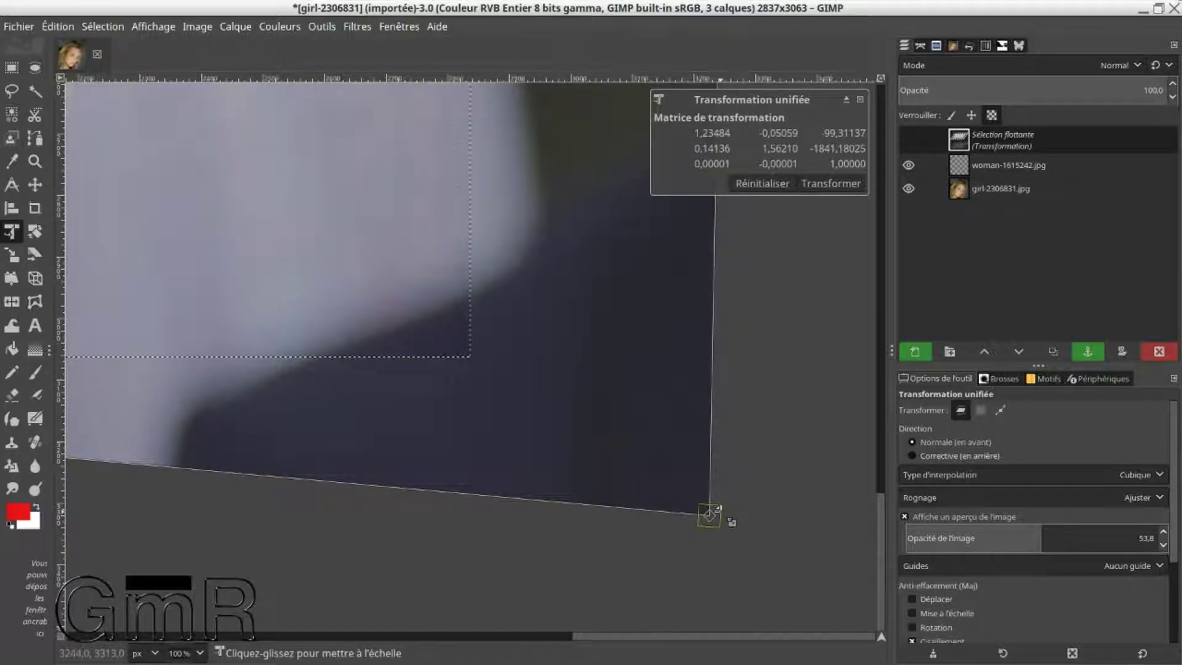
- Pull the same lower corner inward until the woman's far eye and mouth sit closer to the girl's
{"action": "scroll", "coordinate": [709, 516], "scroll_direction": "down", "scroll_amount": 2}
{"action": "scroll", "coordinate": [711, 512], "scroll_direction": "down", "scroll_amount": 2}
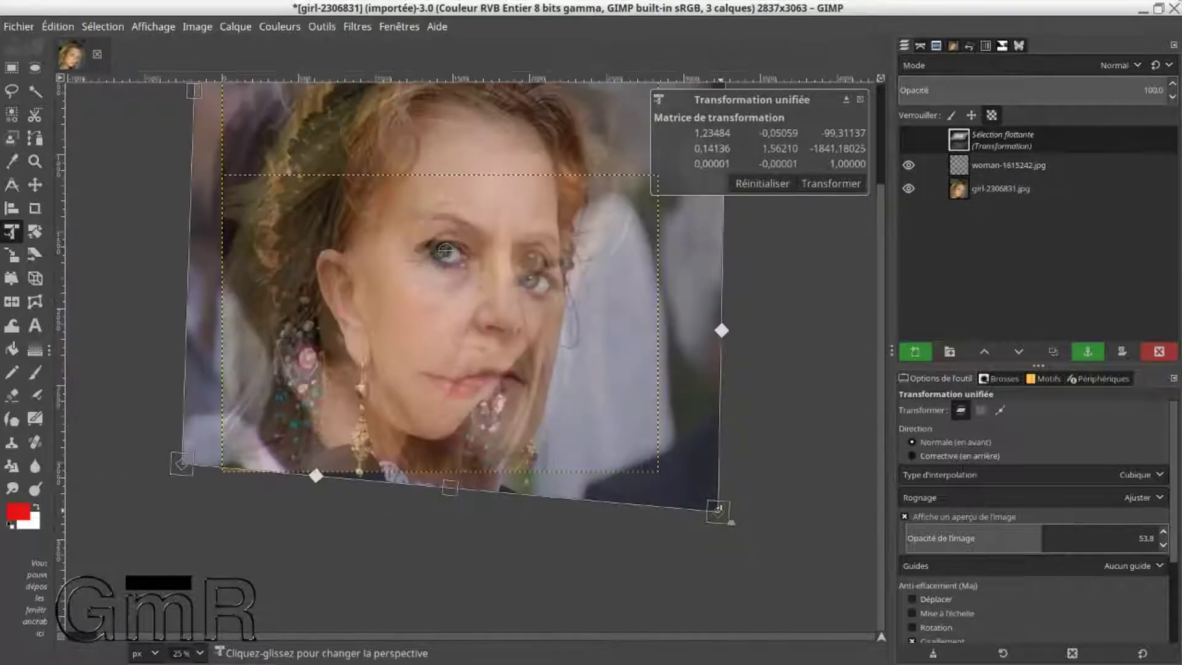
{"action": "scroll", "coordinate": [719, 511], "scroll_direction": "down", "scroll_amount": 1}
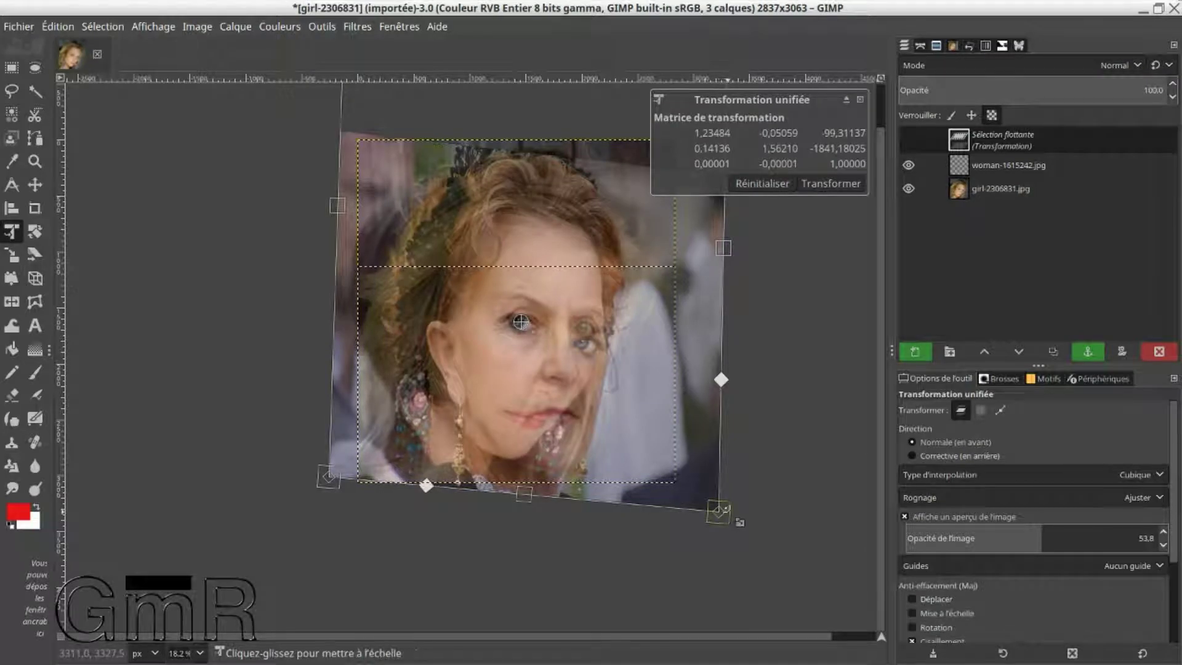
{"action": "left_click_drag", "start_coordinate": [727, 506], "coordinate": [714, 543]}
{"action": "left_click_drag", "start_coordinate": [743, 501], "coordinate": [725, 510]}
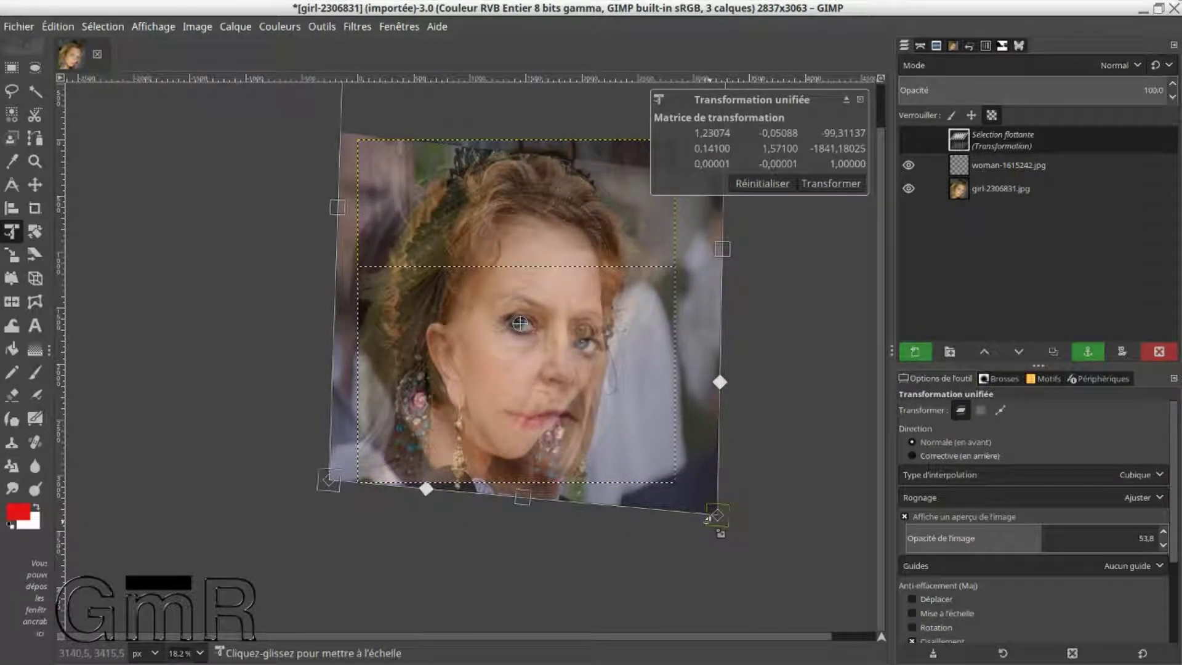
{"action": "mouse_move", "coordinate": [717, 520]}
{"action": "left_mouse_down"}
{"action": "mouse_move", "coordinate": [719, 493]}
{"action": "mouse_move", "coordinate": [701, 512]}
{"action": "left_mouse_up"}
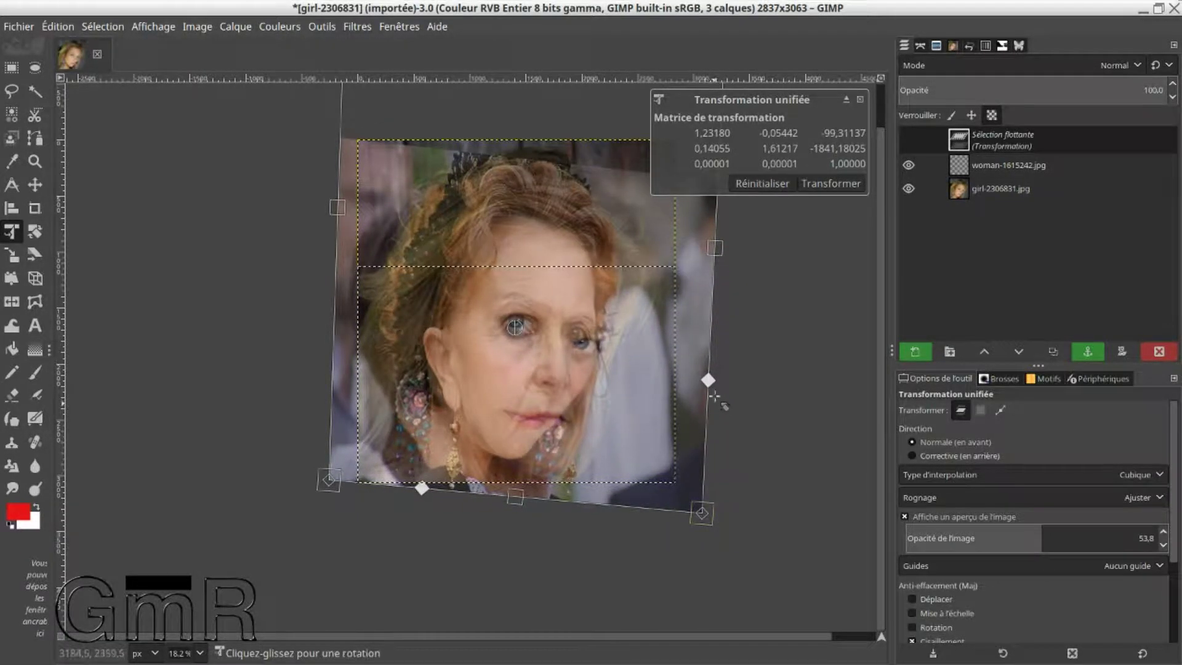
- Adjust the photo's vertical shear, rotate it clockwise, and shift it slightly upward to keep the eye nearest the ear aligned
{"action": "left_click_drag", "start_coordinate": [699, 398], "coordinate": [734, 378]}
{"action": "left_click_drag", "start_coordinate": [518, 492], "coordinate": [513, 477]}
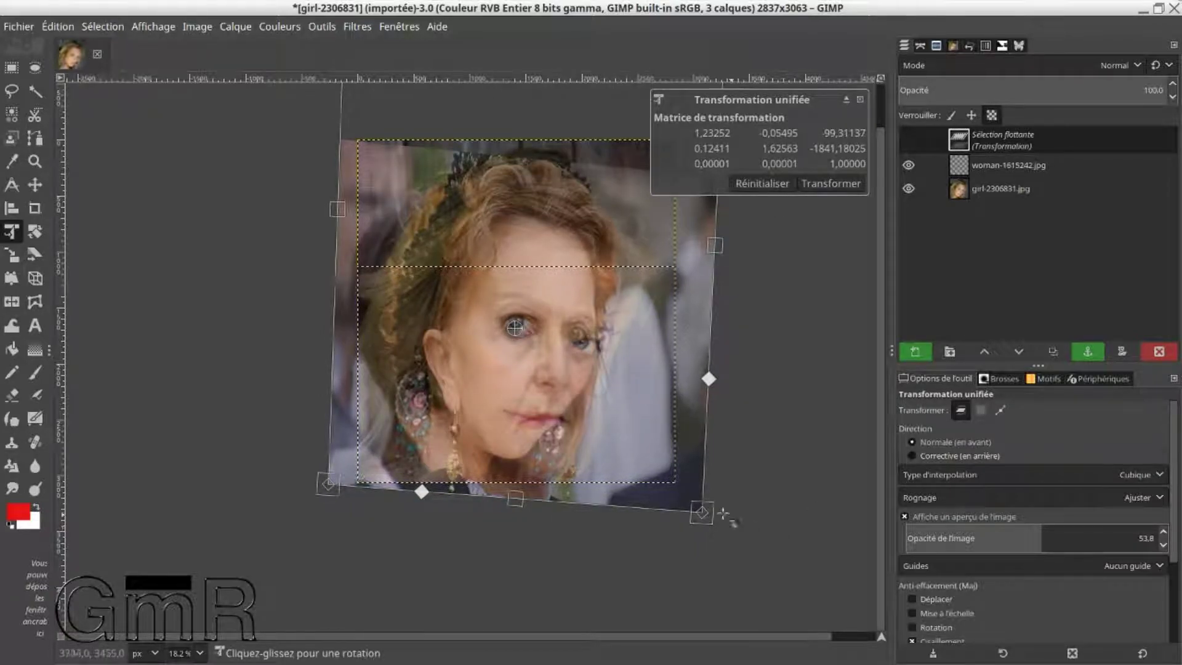
{"action": "mouse_move", "coordinate": [725, 512]}
{"action": "left_mouse_down"}
{"action": "mouse_move", "coordinate": [705, 526]}
{"action": "mouse_move", "coordinate": [742, 492]}
{"action": "mouse_move", "coordinate": [719, 525]}
{"action": "left_mouse_up"}
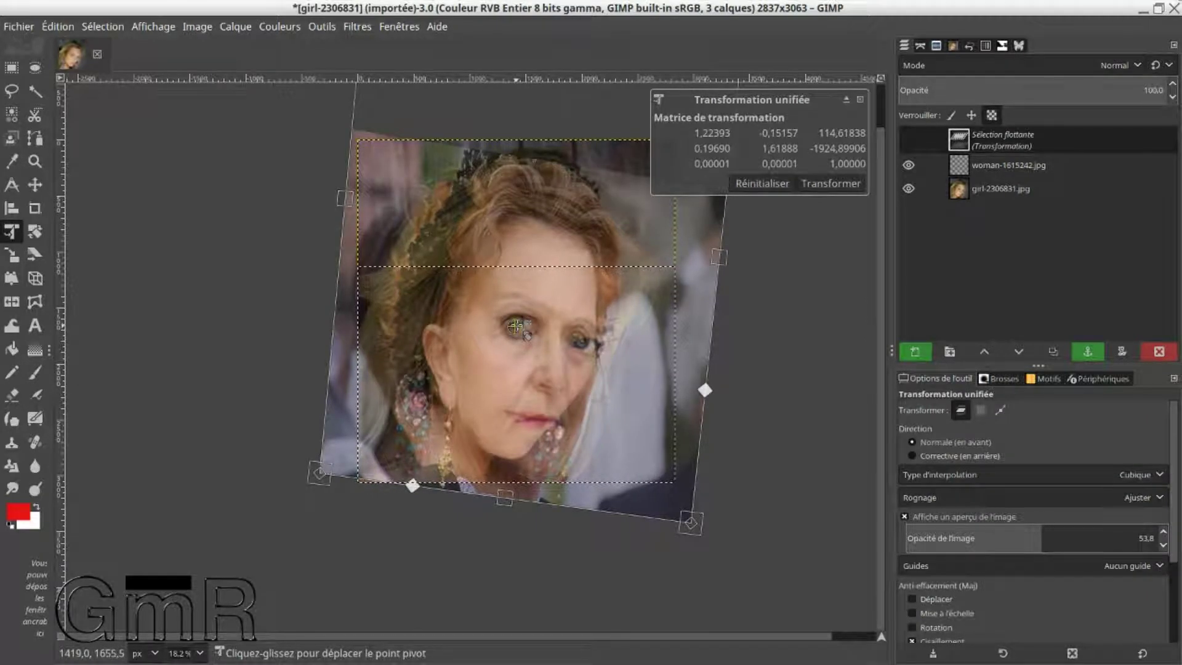
{"action": "left_click_drag", "start_coordinate": [558, 341], "coordinate": [562, 336]}
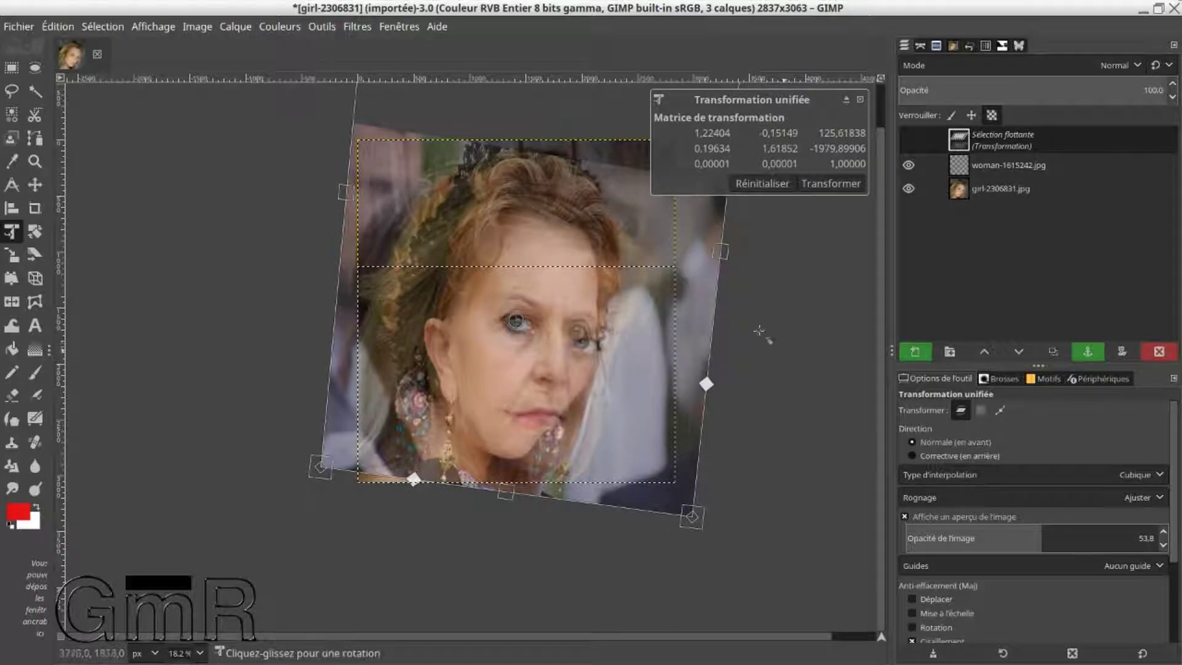
{"action": "left_click_drag", "start_coordinate": [730, 255], "coordinate": [737, 267]}
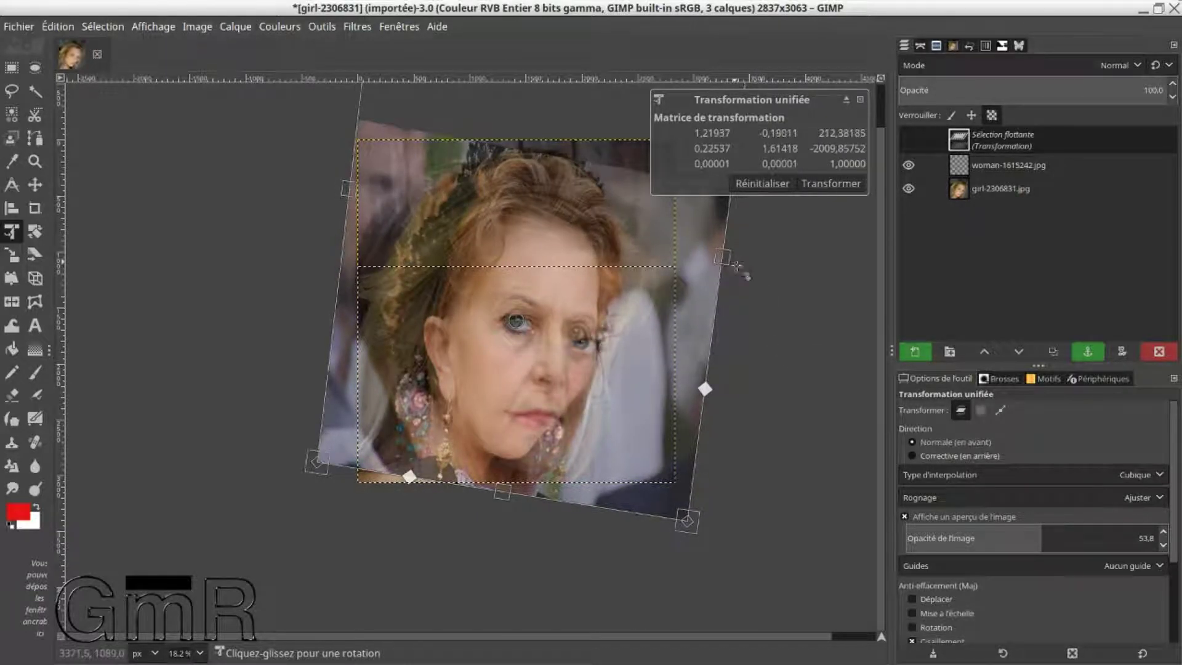
- Widen and rotate the woman's photo clockwise until both eyes and the mouth match, and apply and anchor the transformation
{"action": "left_click_drag", "start_coordinate": [692, 517], "coordinate": [722, 521]}
{"action": "left_click_drag", "start_coordinate": [633, 369], "coordinate": [618, 368]}
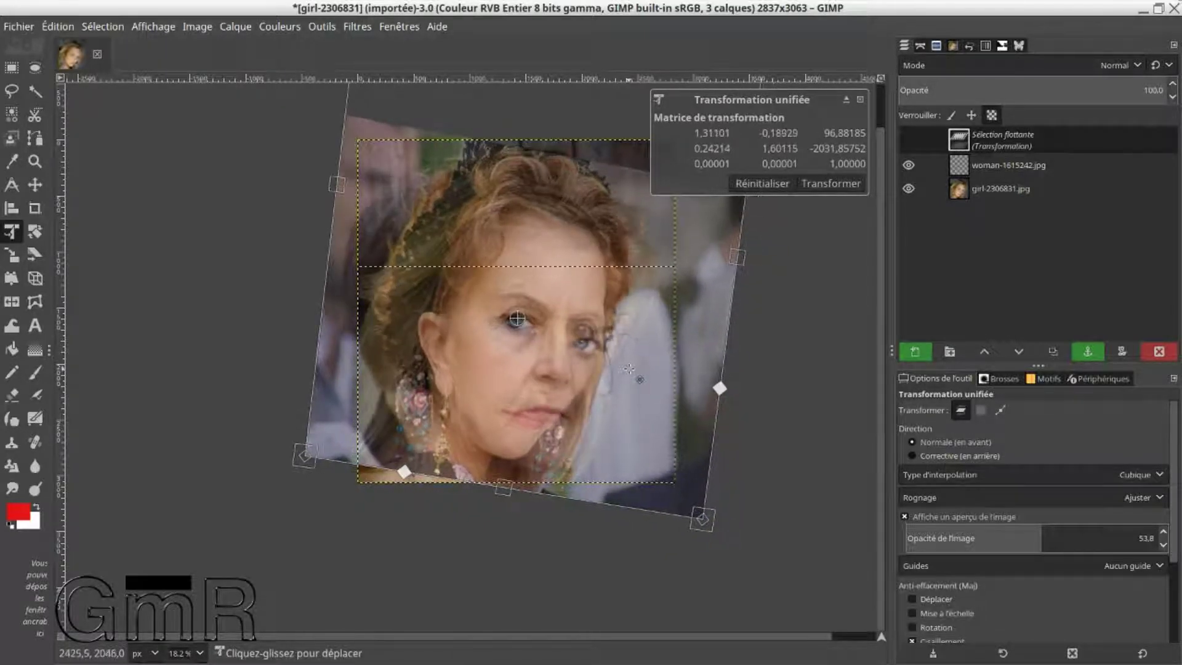
{"action": "left_click_drag", "start_coordinate": [810, 298], "coordinate": [798, 331]}
{"action": "left_click_drag", "start_coordinate": [613, 366], "coordinate": [617, 367]}
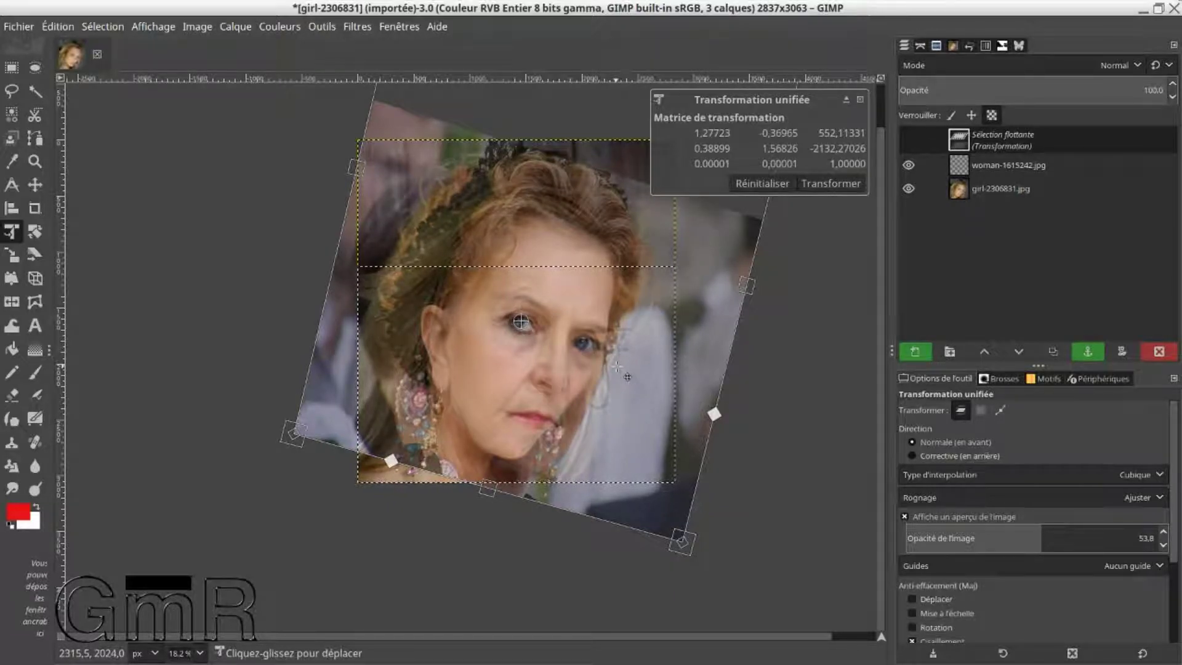
{"action": "left_click", "coordinate": [830, 183]}
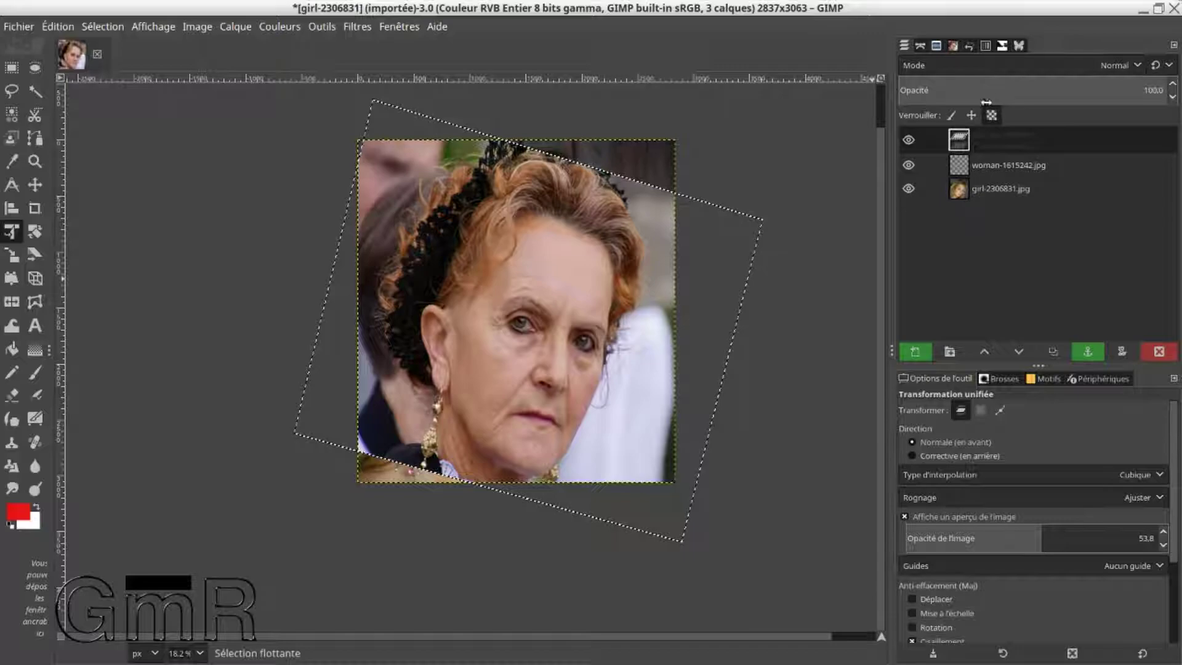
{"action": "left_click", "coordinate": [1088, 351]}
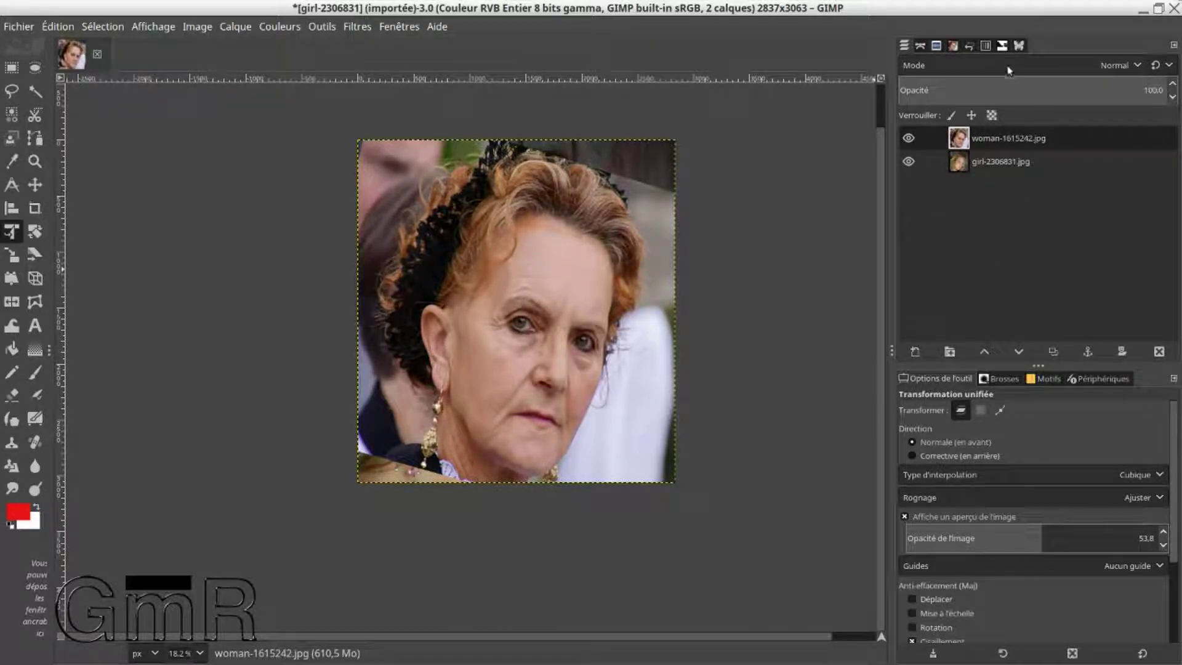
- Set the woman layer's blend mode to Multiply (Multiplier)
{"action": "scroll", "coordinate": [1007, 66], "scroll_direction": "down", "scroll_amount": 6}
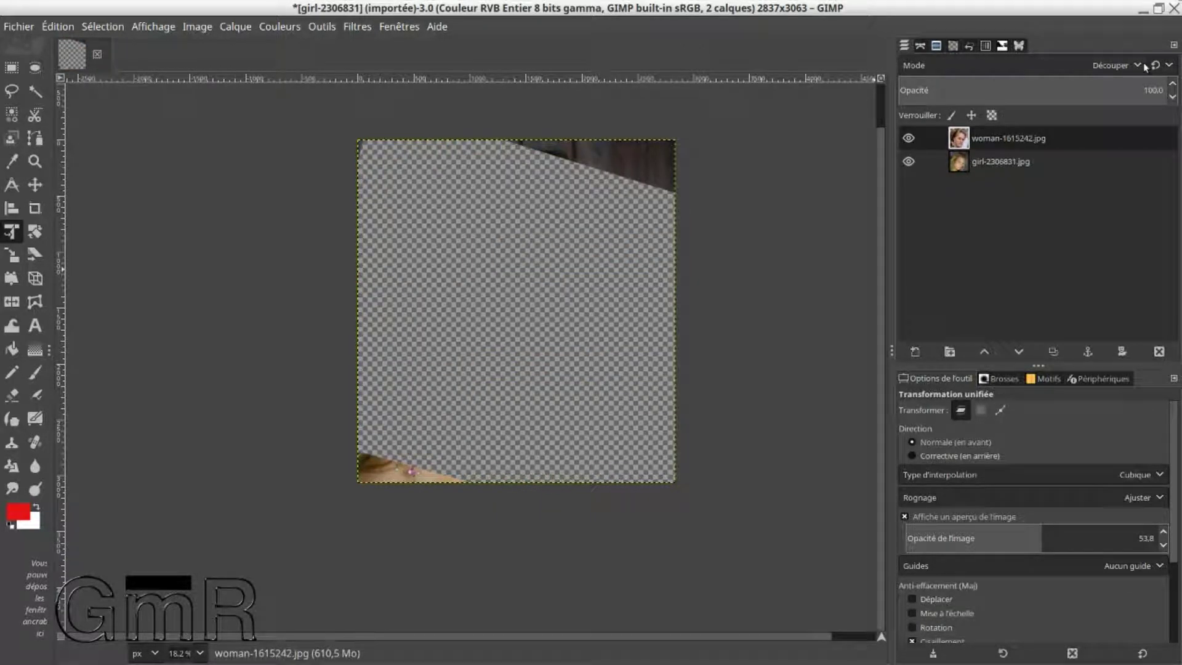
{"action": "left_click", "coordinate": [1145, 66]}
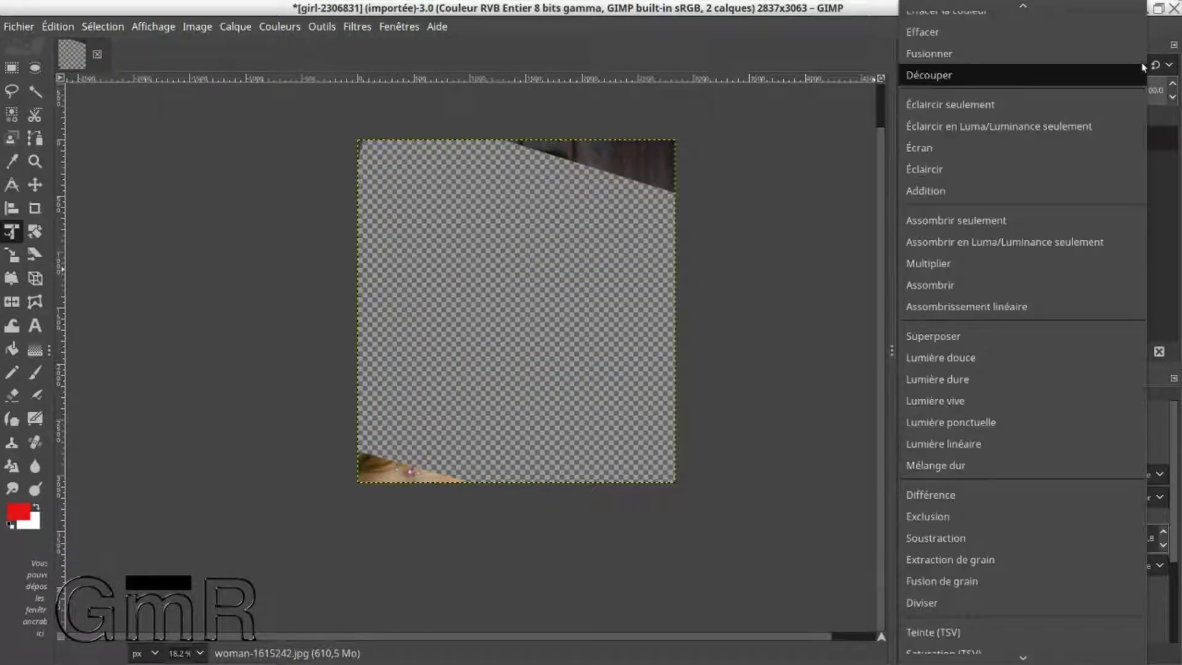
{"action": "left_click", "coordinate": [995, 268]}
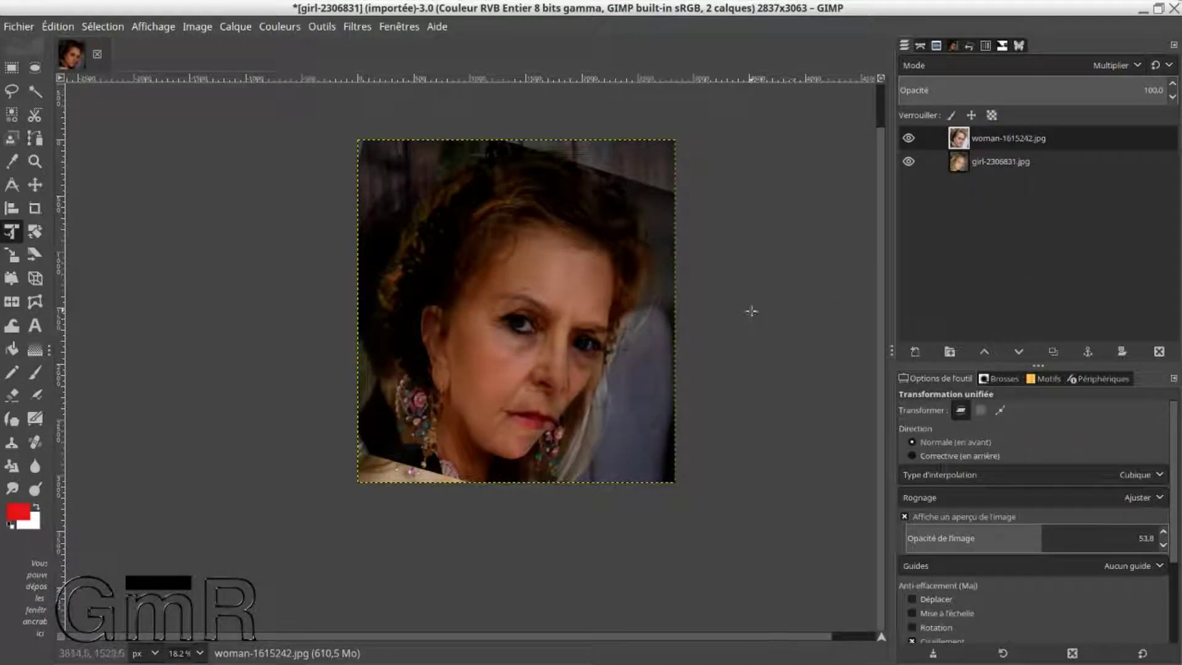
{"action": "scroll", "coordinate": [738, 313], "scroll_direction": "up", "scroll_amount": 2}
{"action": "scroll", "coordinate": [657, 316], "scroll_direction": "down", "scroll_amount": 1}
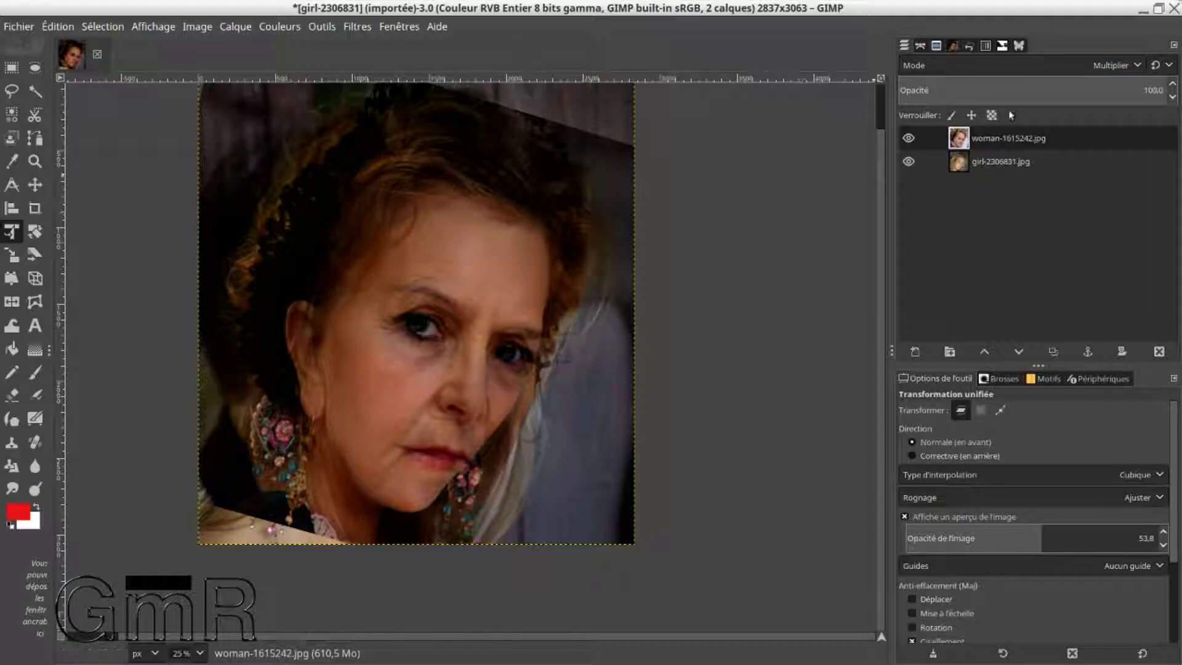
- Hide the woman layer and warm the girl layer with Color Temperature, setting the intended temperature to 7943.1
{"action": "left_click", "coordinate": [908, 138]}
{"action": "left_click", "coordinate": [1001, 162]}
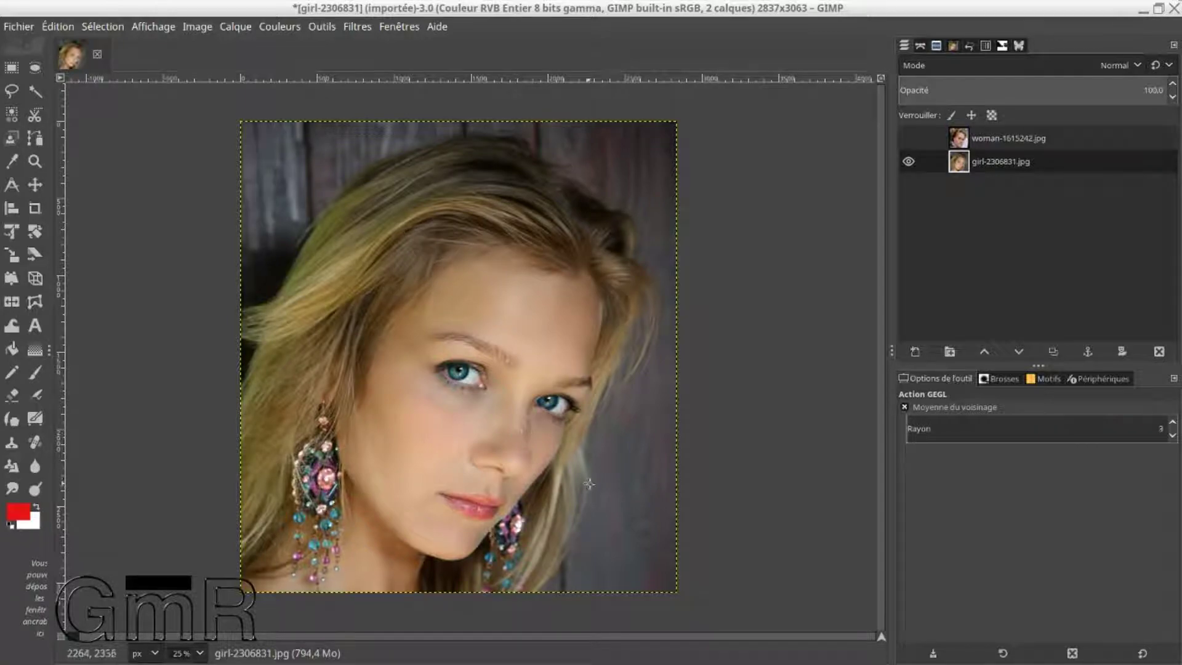
{"action": "left_click", "coordinate": [280, 28]}
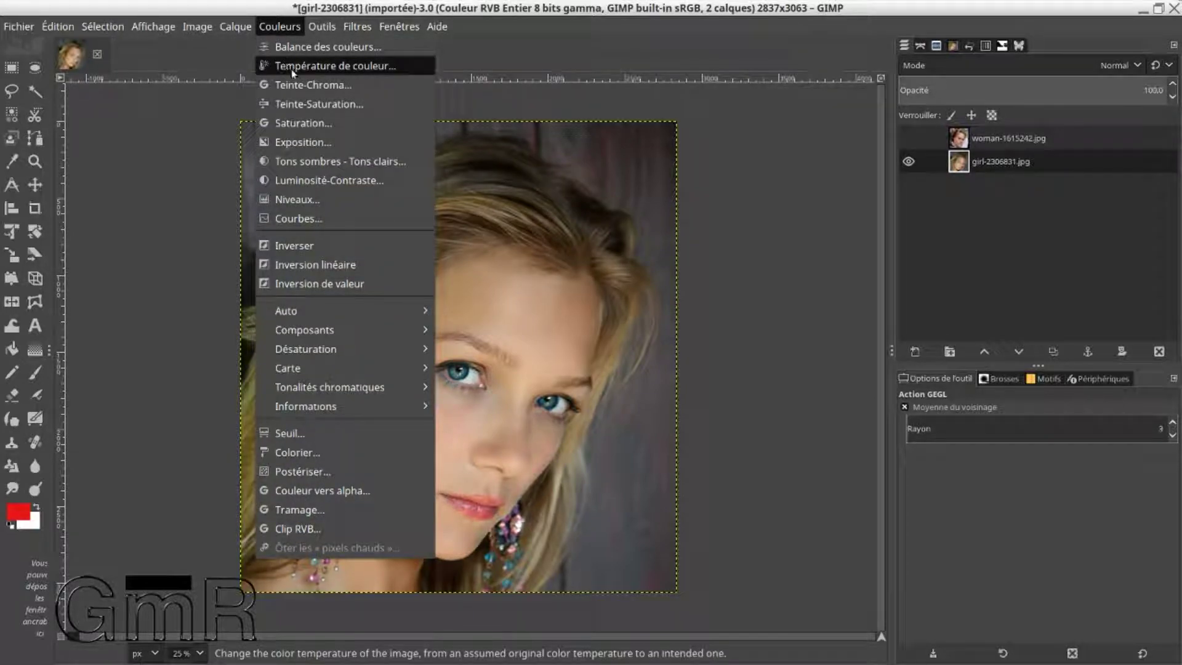
{"action": "left_click", "coordinate": [291, 65]}
{"action": "left_click_drag", "start_coordinate": [822, 167], "coordinate": [808, 228]}
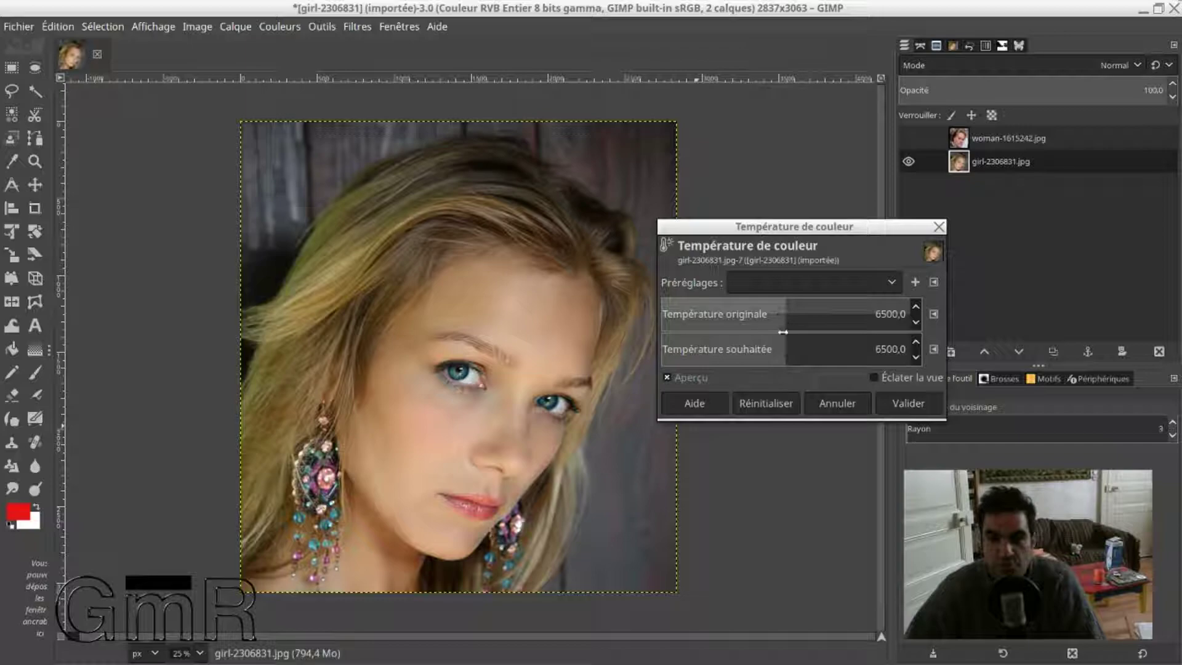
{"action": "left_click_drag", "start_coordinate": [782, 345], "coordinate": [743, 354]}
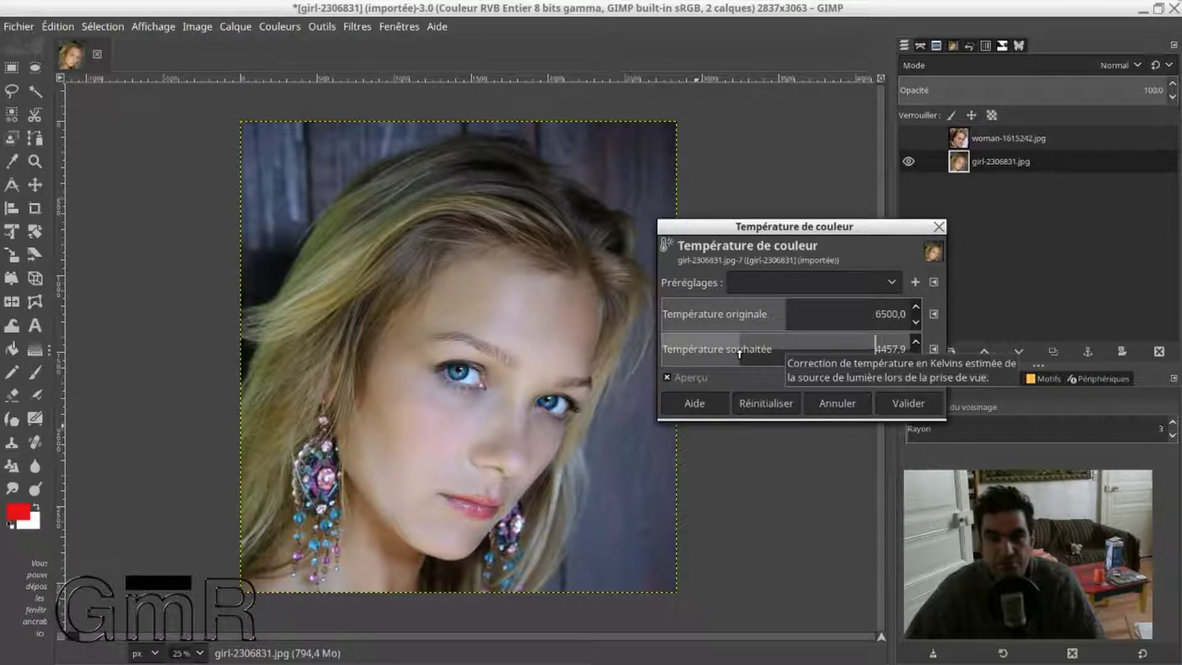
{"action": "left_click_drag", "start_coordinate": [739, 354], "coordinate": [846, 358]}
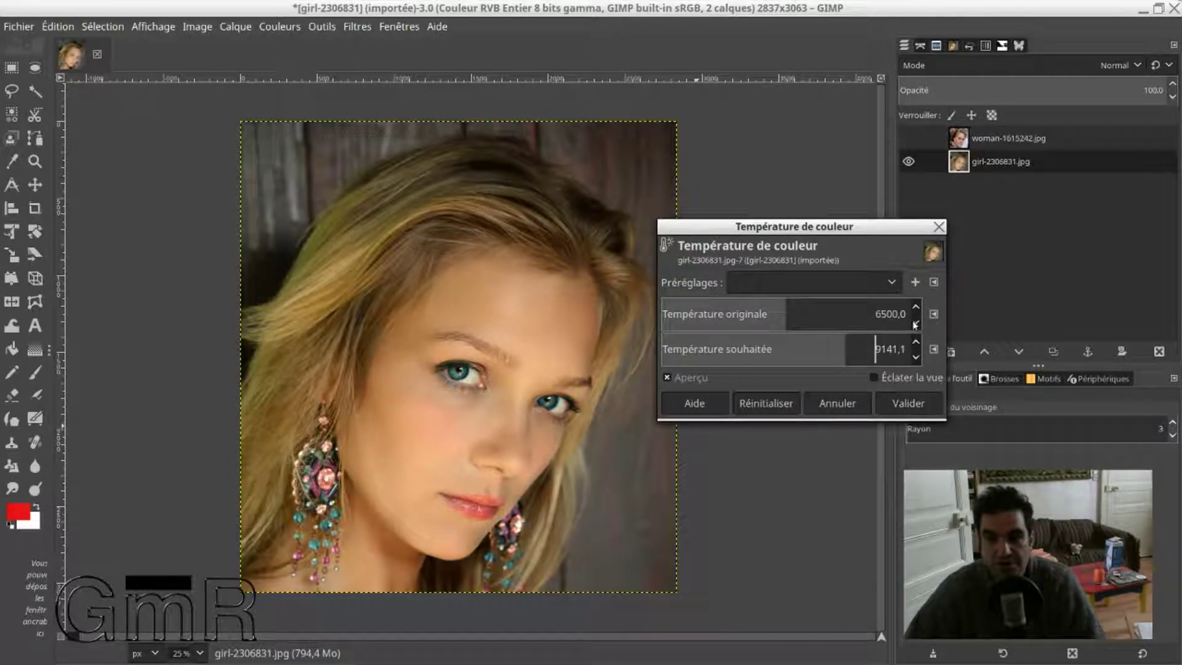
{"action": "left_click", "coordinate": [835, 354]}
{"action": "left_click_drag", "start_coordinate": [855, 352], "coordinate": [810, 350]}
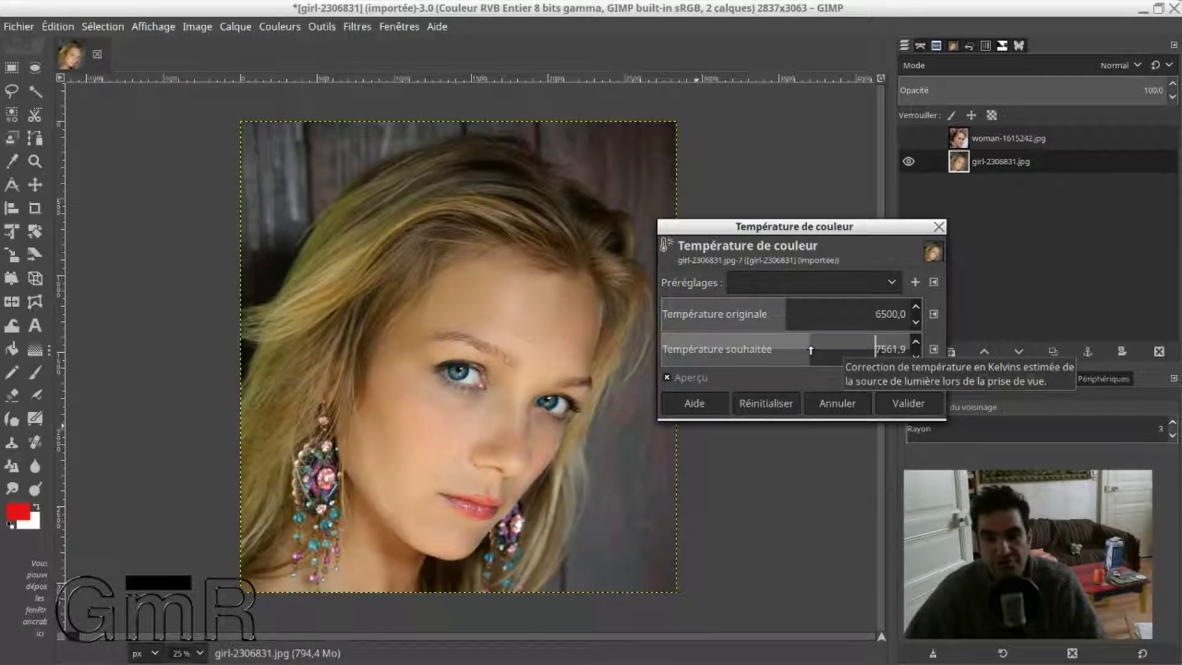
{"action": "left_click_drag", "start_coordinate": [826, 350], "coordinate": [817, 350]}
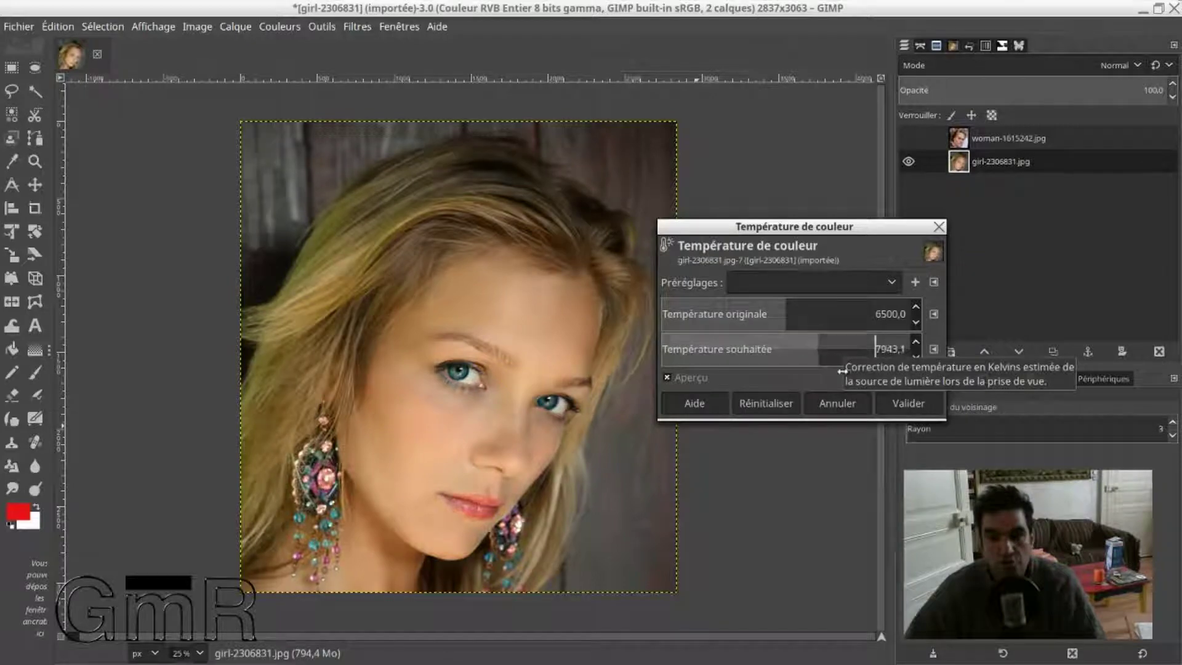
{"action": "left_click", "coordinate": [908, 403]}
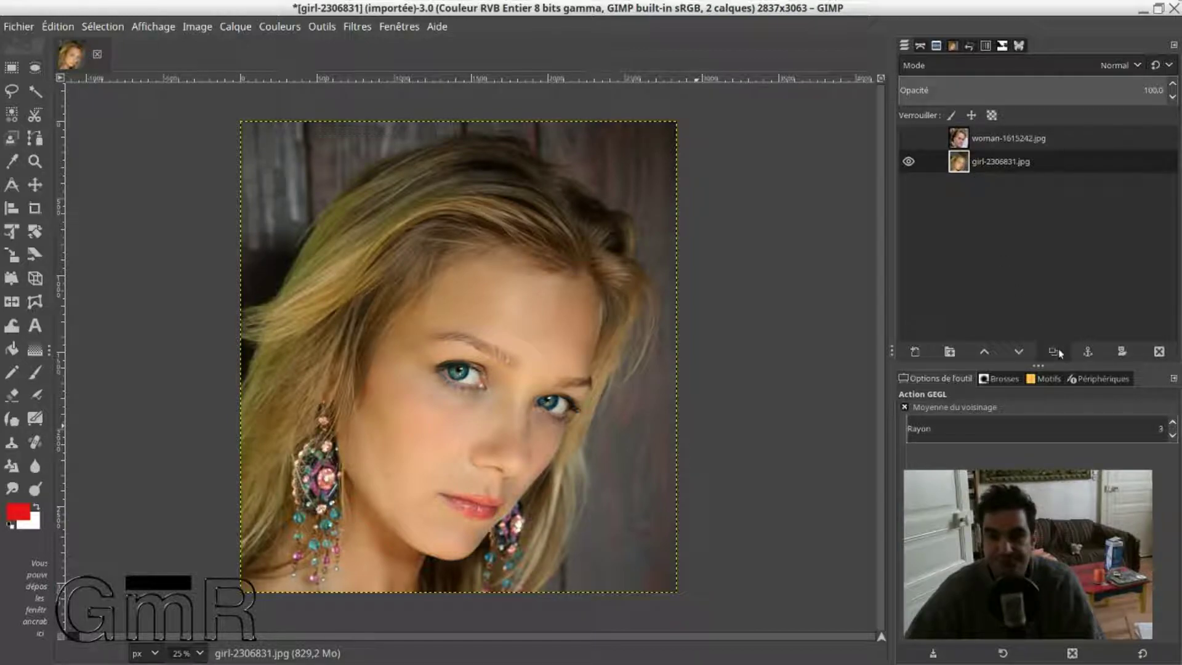
- Duplicate the girl layer and rename the copy "cheuvex"
{"action": "left_click", "coordinate": [1056, 352]}
{"action": "double_click", "coordinate": [1022, 161]}
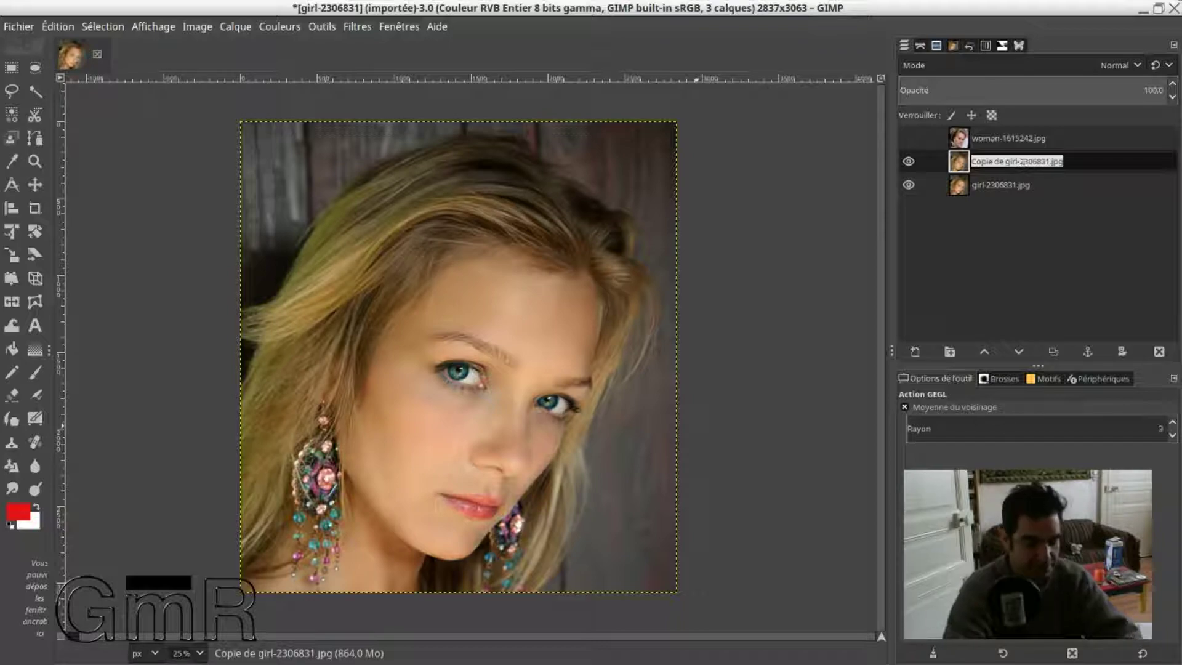
{"action": "type", "text": "cheuvex"}
{"action": "key", "text": "Return"}
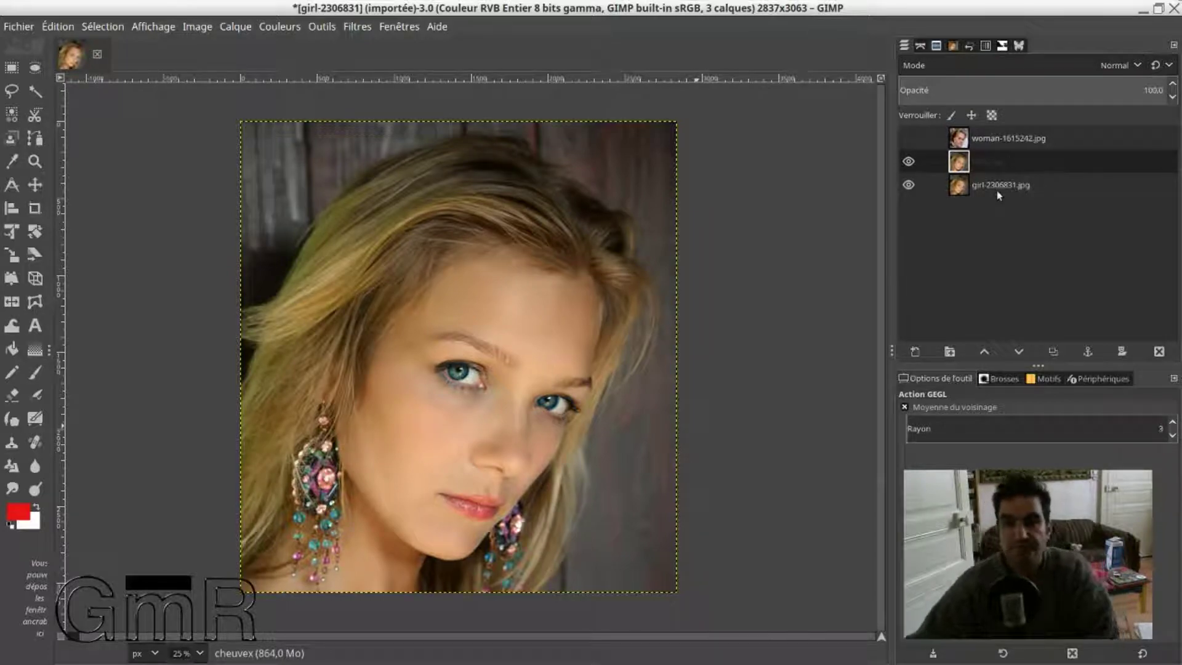
- Start a Hue-Chroma adjustment on the cheuvex layer and set the hue to 157.81
{"action": "left_click", "coordinate": [280, 28]}
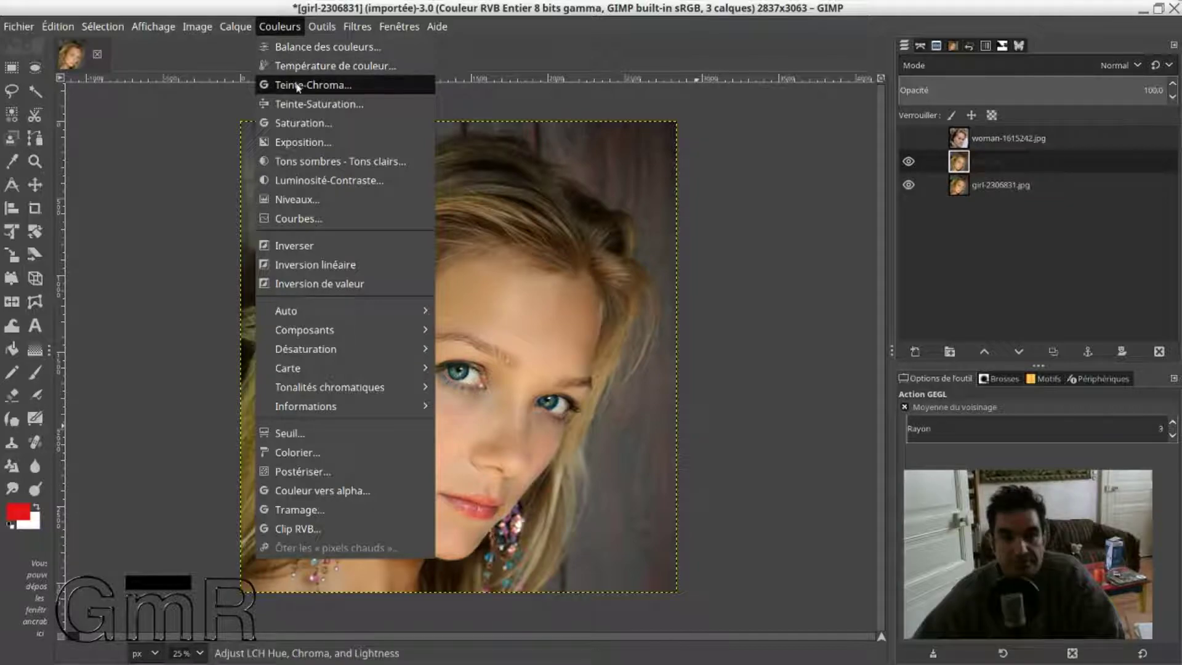
{"action": "left_click", "coordinate": [347, 92]}
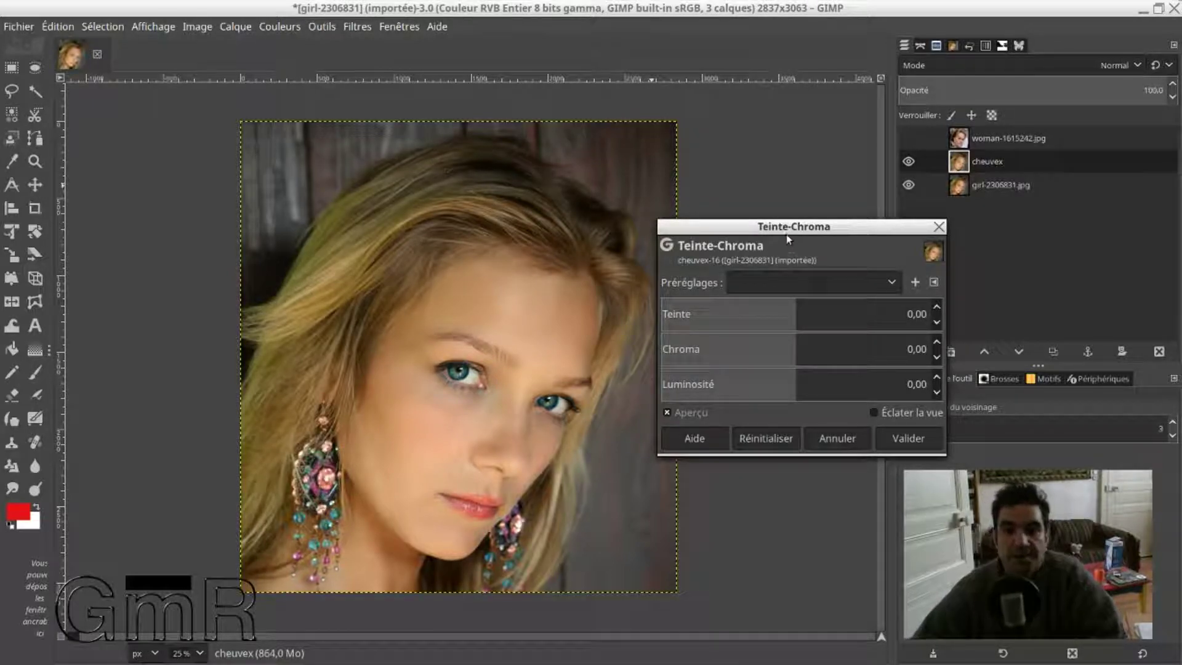
{"action": "left_click_drag", "start_coordinate": [778, 228], "coordinate": [773, 206]}
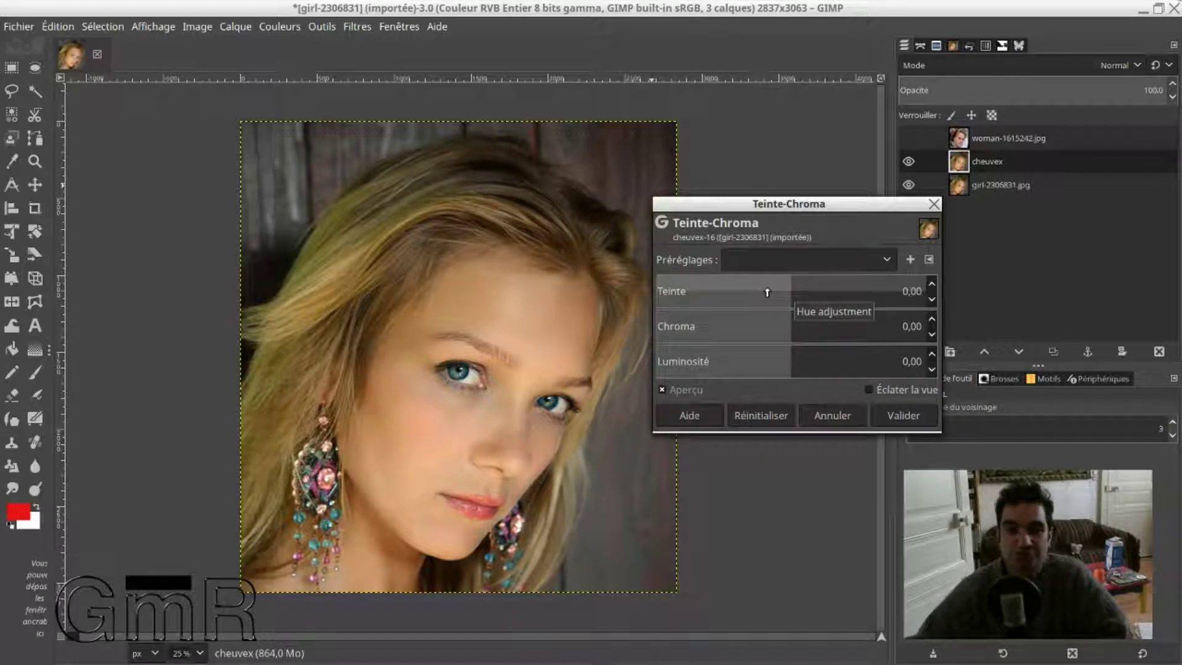
{"action": "left_click_drag", "start_coordinate": [790, 295], "coordinate": [879, 297]}
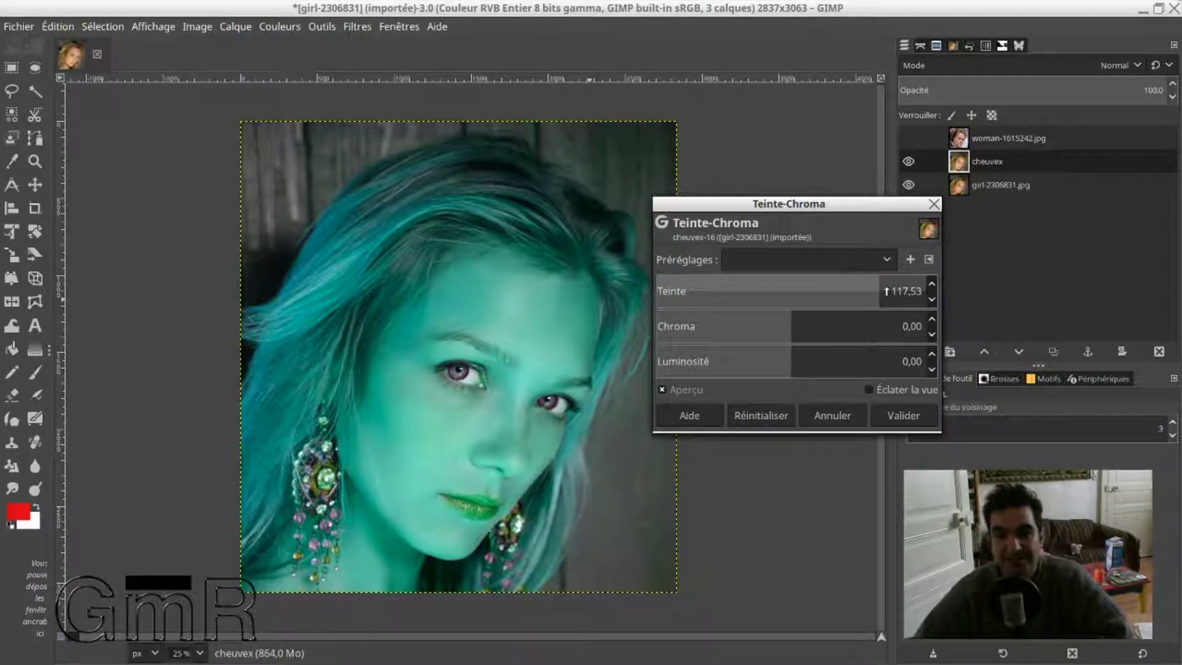
{"action": "left_click_drag", "start_coordinate": [878, 291], "coordinate": [912, 299]}
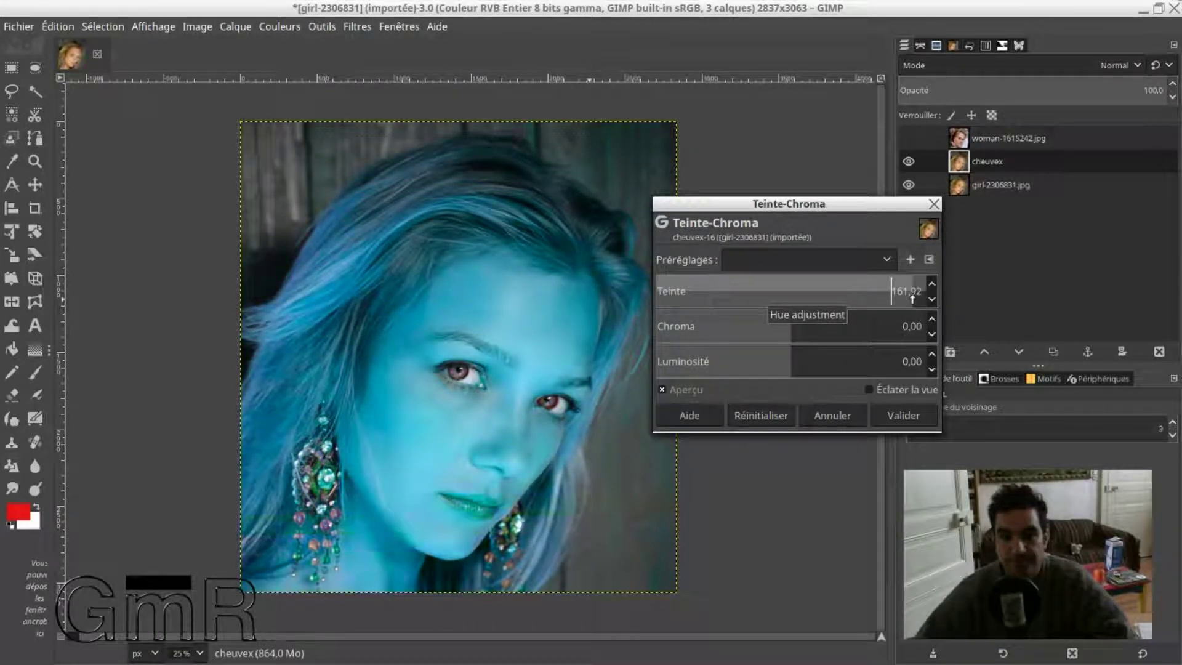
{"action": "left_click_drag", "start_coordinate": [910, 299], "coordinate": [907, 299]}
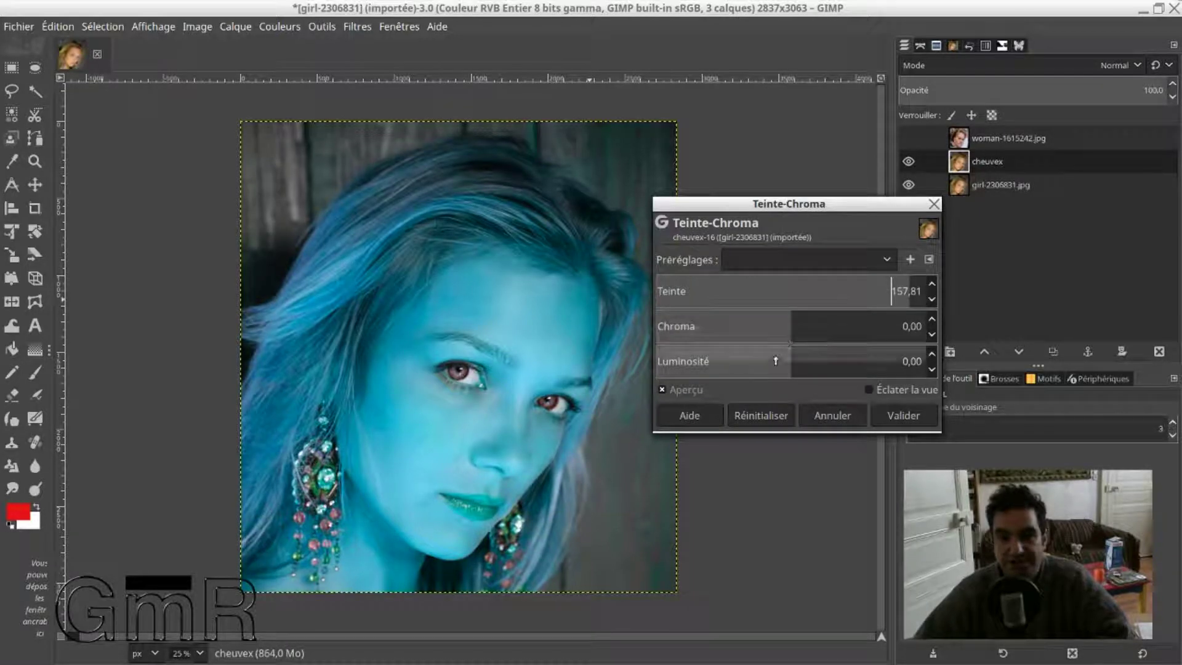
- Raise the lightness of the Hue-Chroma adjustment to 9.59
{"action": "left_click_drag", "start_coordinate": [792, 363], "coordinate": [814, 362]}
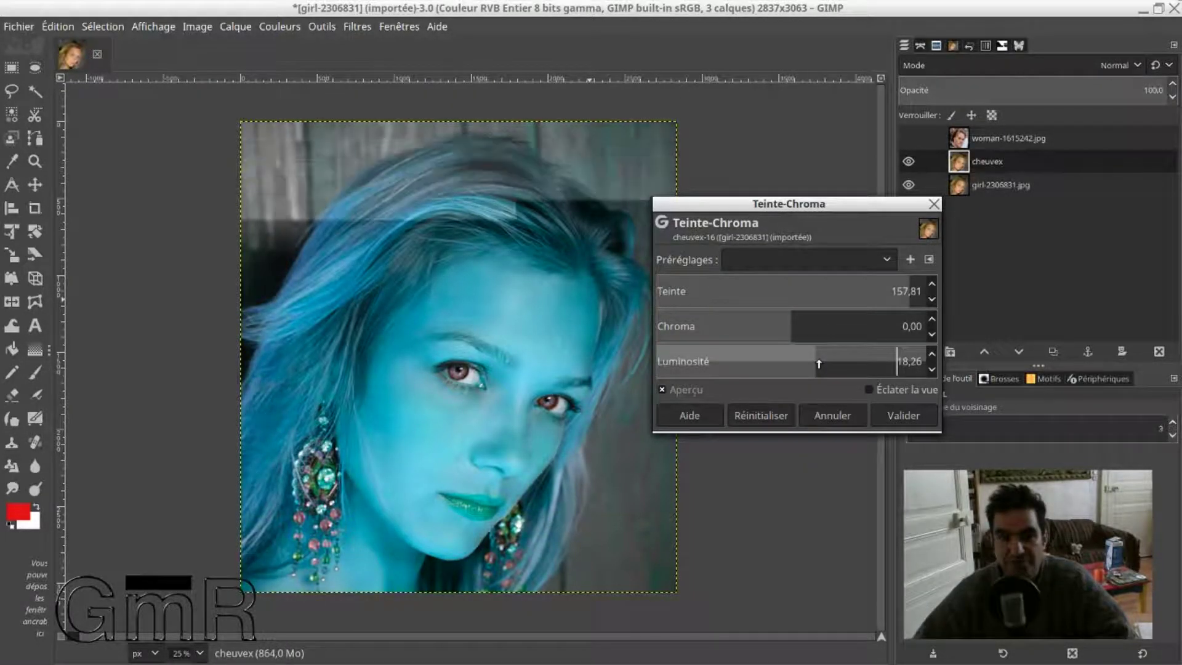
{"action": "left_click_drag", "start_coordinate": [814, 362], "coordinate": [805, 360]}
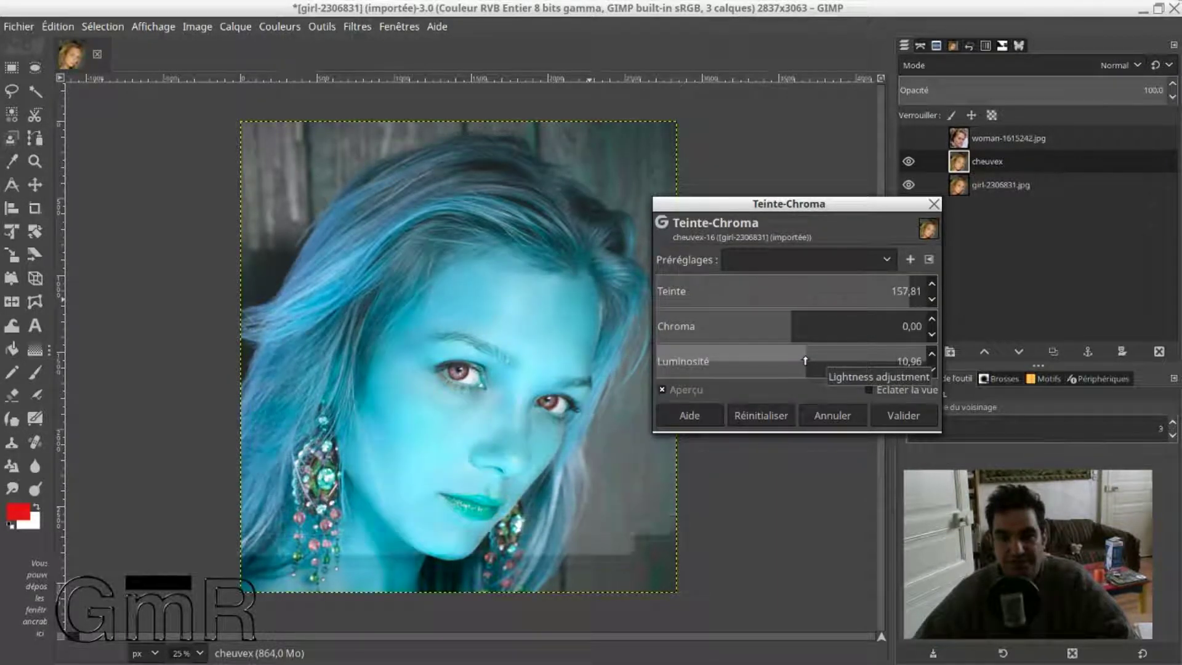
{"action": "left_click_drag", "start_coordinate": [804, 361], "coordinate": [802, 361]}
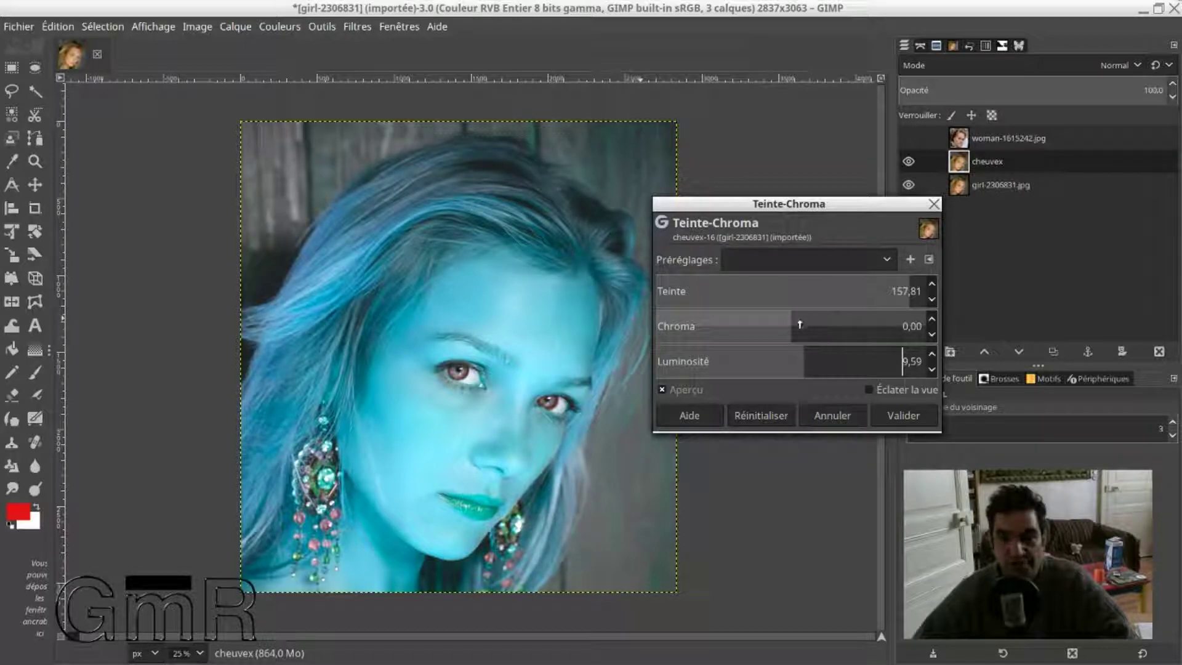
- Lower the chroma to -45.16 to turn the hair grey, and apply the Hue-Chroma adjustment
{"action": "left_click_drag", "start_coordinate": [789, 325], "coordinate": [771, 327]}
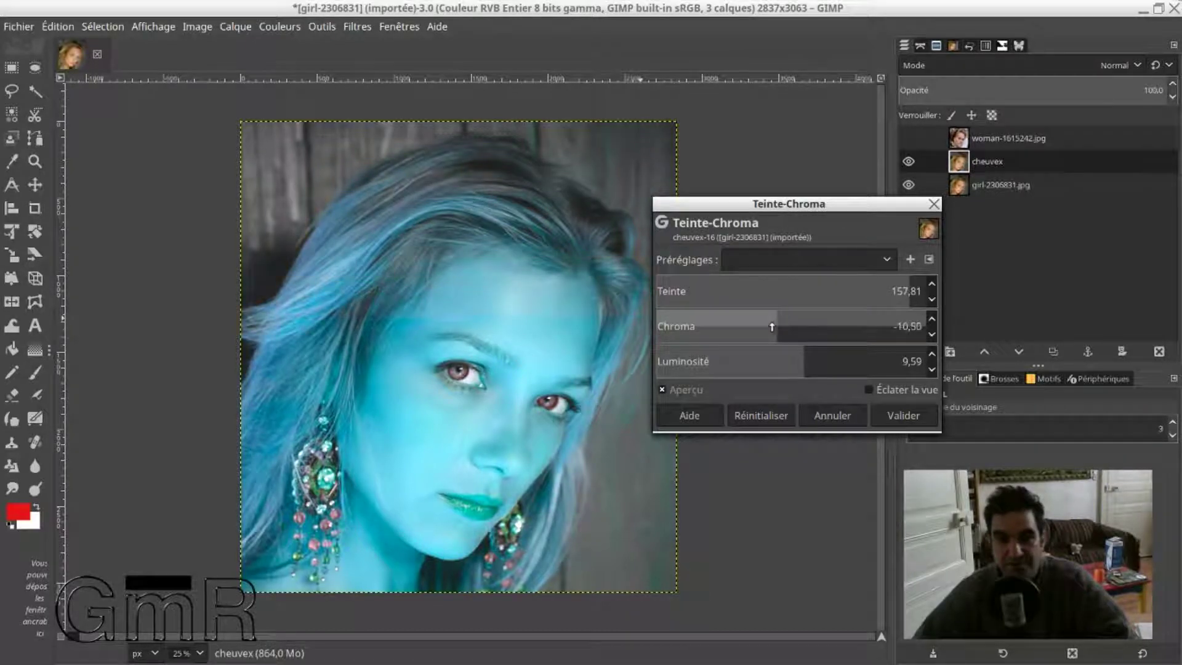
{"action": "left_click_drag", "start_coordinate": [771, 326], "coordinate": [767, 326]}
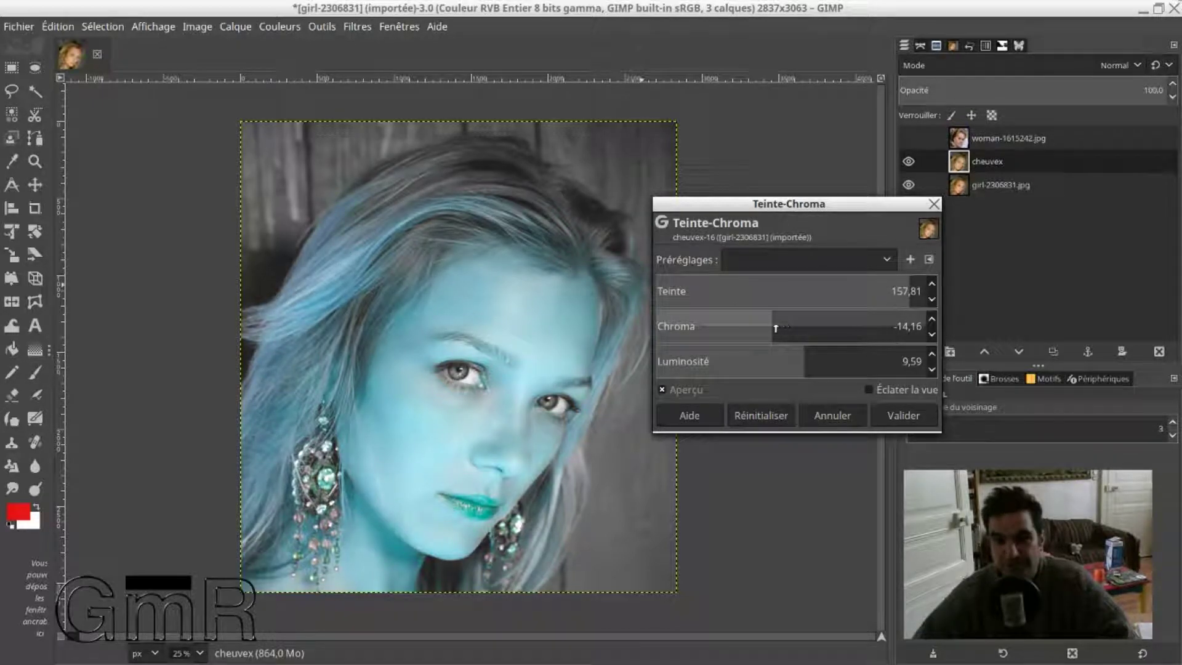
{"action": "scroll", "coordinate": [776, 328], "scroll_direction": "down", "scroll_amount": 2}
{"action": "scroll", "coordinate": [775, 328], "scroll_direction": "down", "scroll_amount": 5}
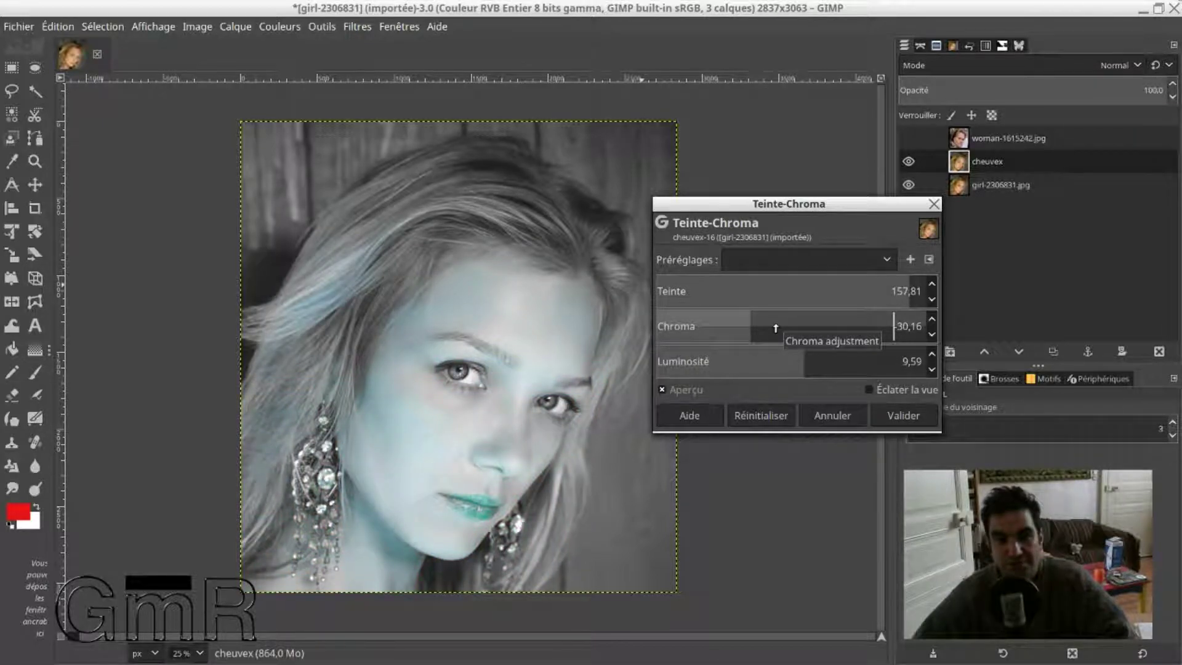
{"action": "scroll", "coordinate": [775, 328], "scroll_direction": "down", "scroll_amount": 2}
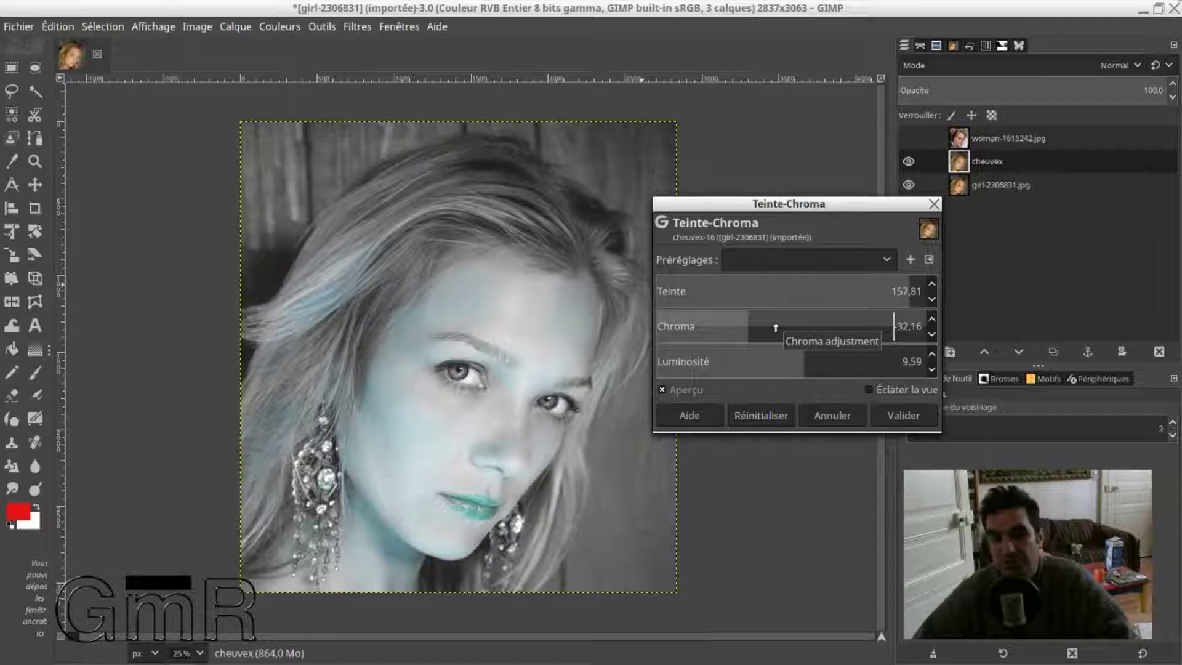
{"action": "scroll", "coordinate": [776, 328], "scroll_direction": "down", "scroll_amount": 2}
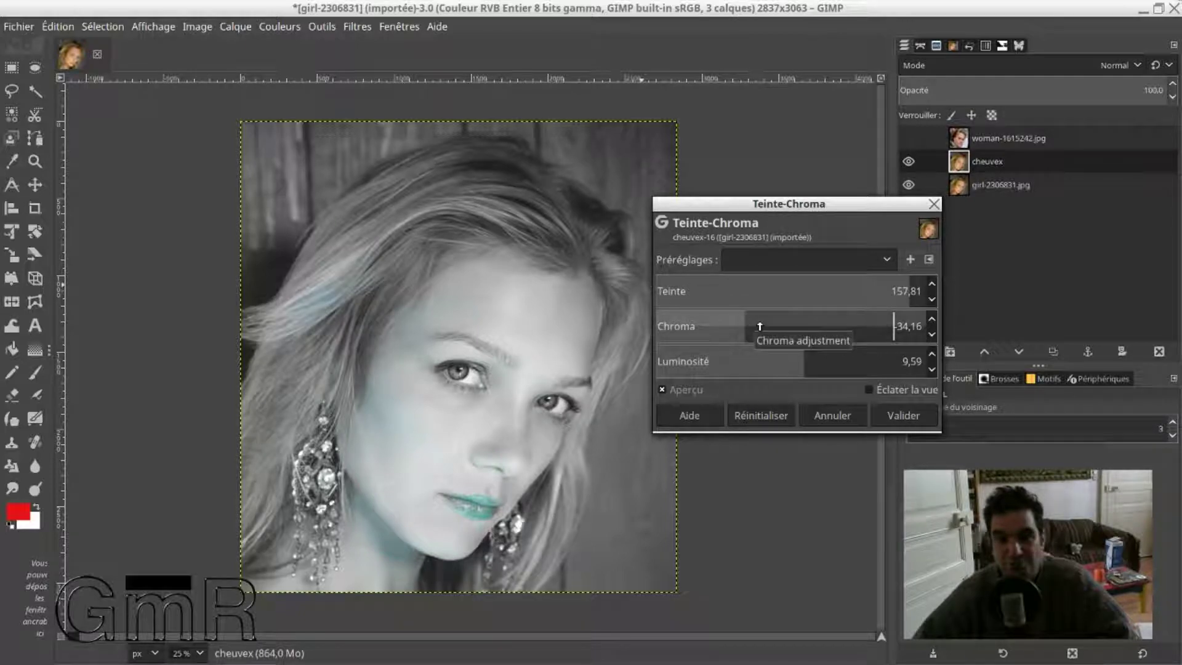
{"action": "scroll", "coordinate": [759, 327], "scroll_direction": "down", "scroll_amount": 2}
{"action": "scroll", "coordinate": [760, 326], "scroll_direction": "down", "scroll_amount": 2}
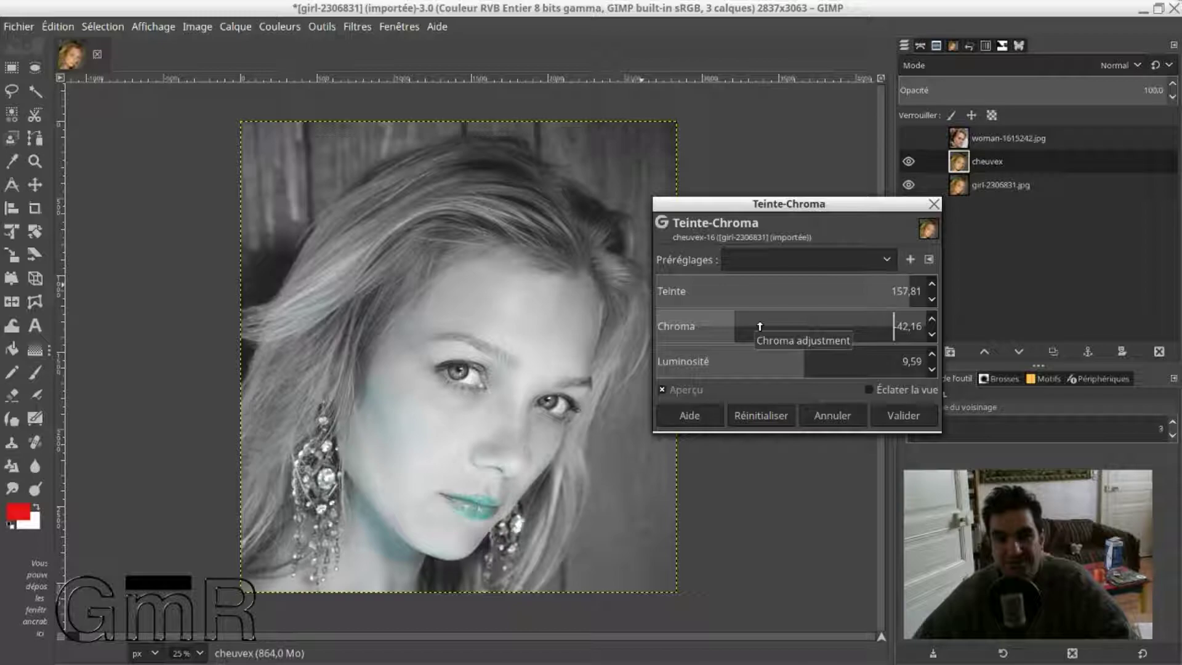
{"action": "scroll", "coordinate": [759, 326], "scroll_direction": "down", "scroll_amount": 1}
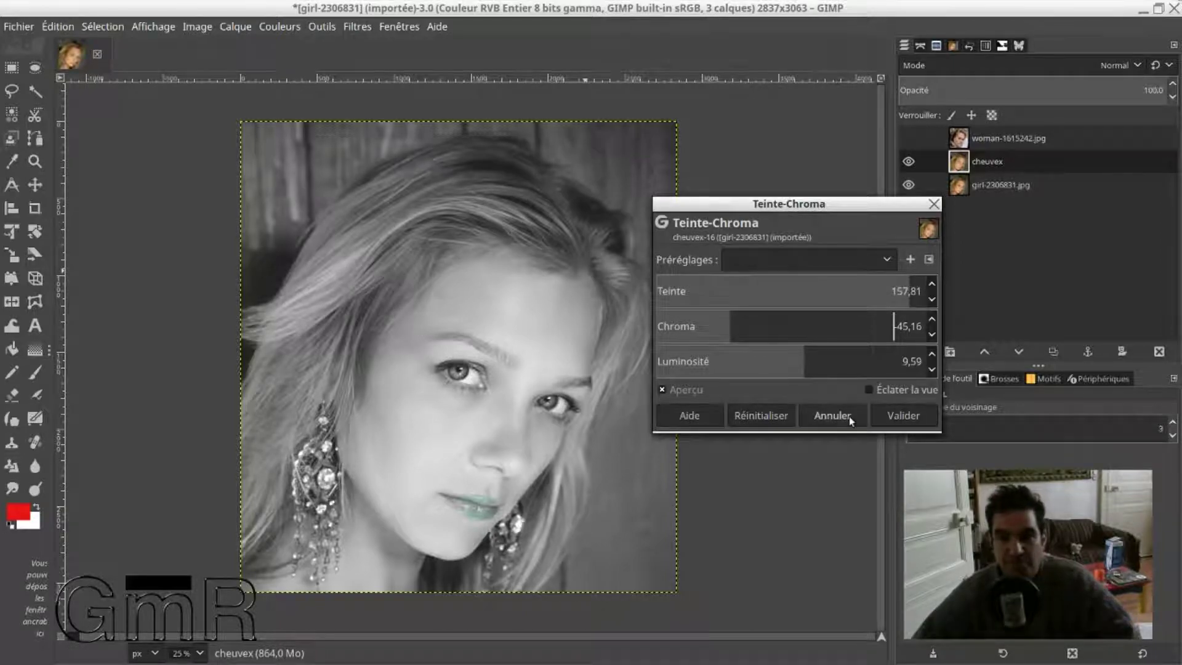
{"action": "left_click", "coordinate": [915, 417]}
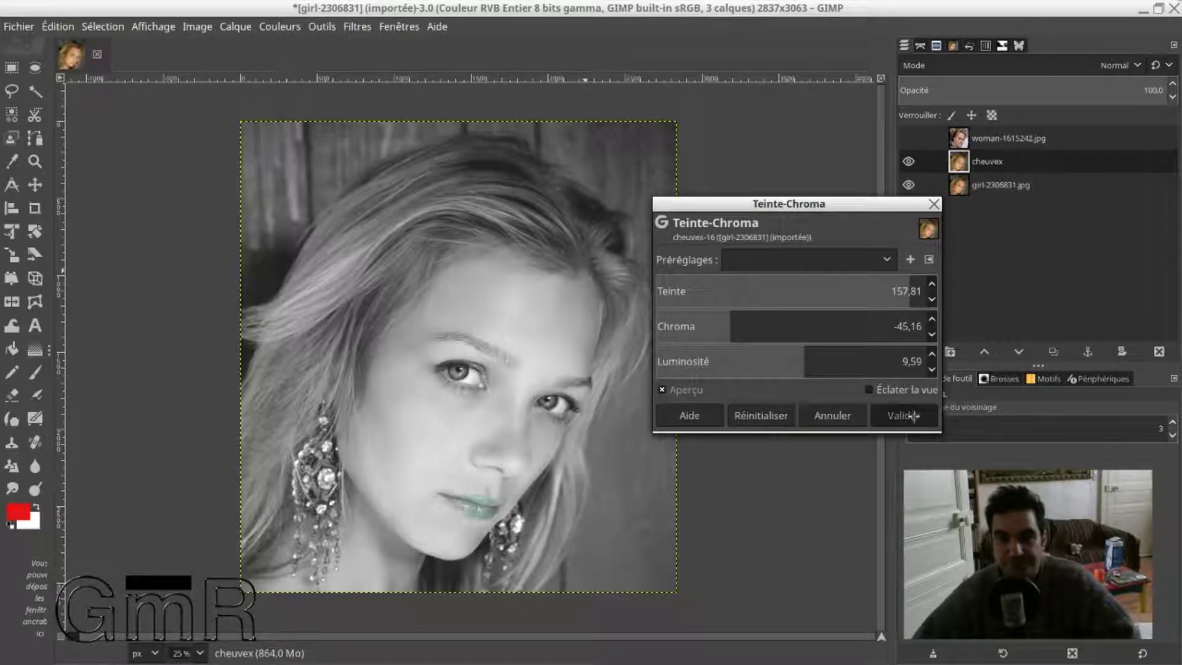
- Compare the portrait with the grey cheuvex layer hidden and shown
{"action": "left_click", "coordinate": [908, 163]}
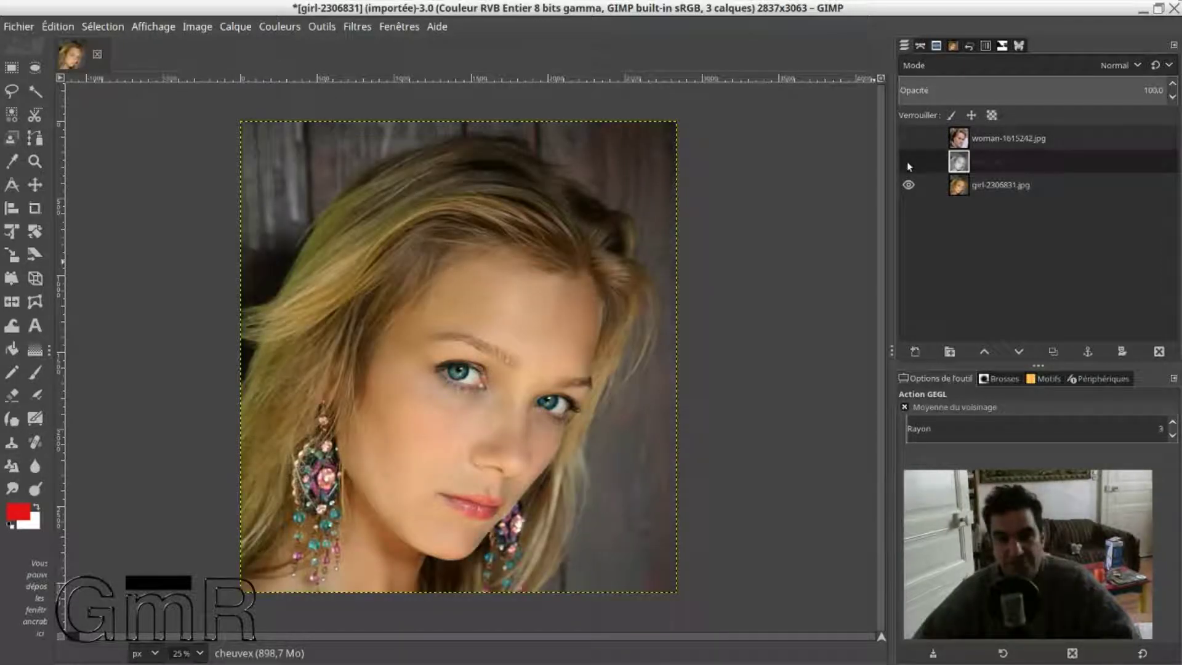
{"action": "left_click", "coordinate": [908, 162]}
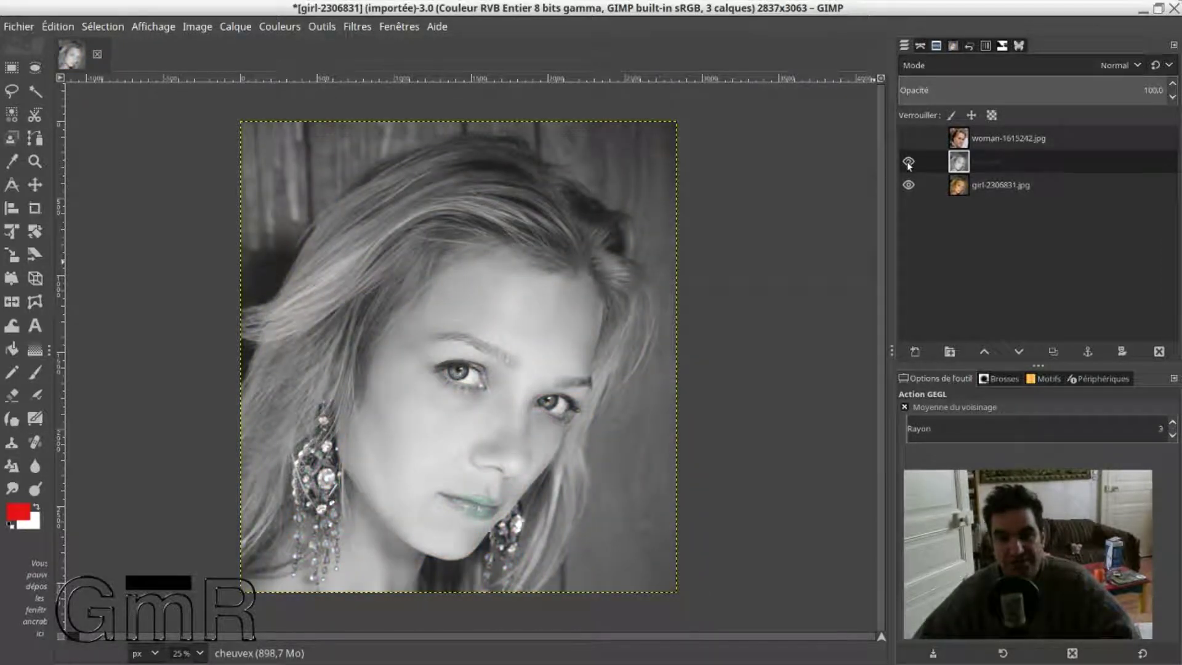
{"action": "left_click", "coordinate": [908, 162]}
{"action": "right_click", "coordinate": [964, 166]}
{"action": "left_click", "coordinate": [938, 231]}
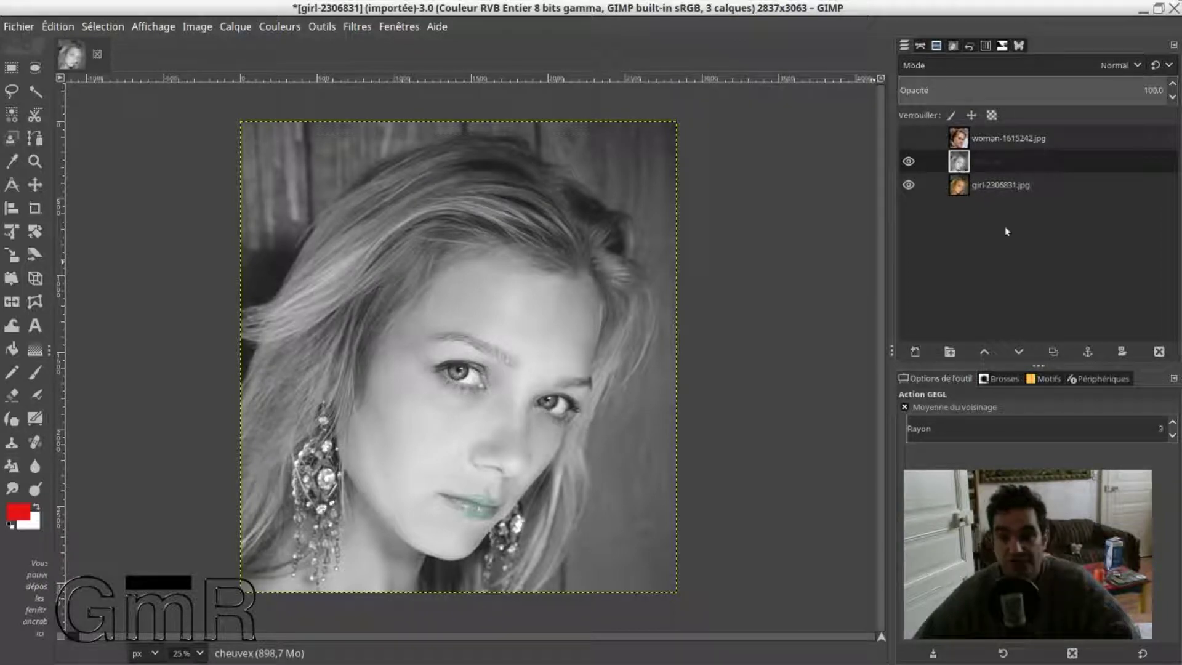
- Add a black (full transparency) layer mask to the cheuvex layer, and reset the foreground and background colours to black and white
{"action": "left_click", "coordinate": [1121, 352]}
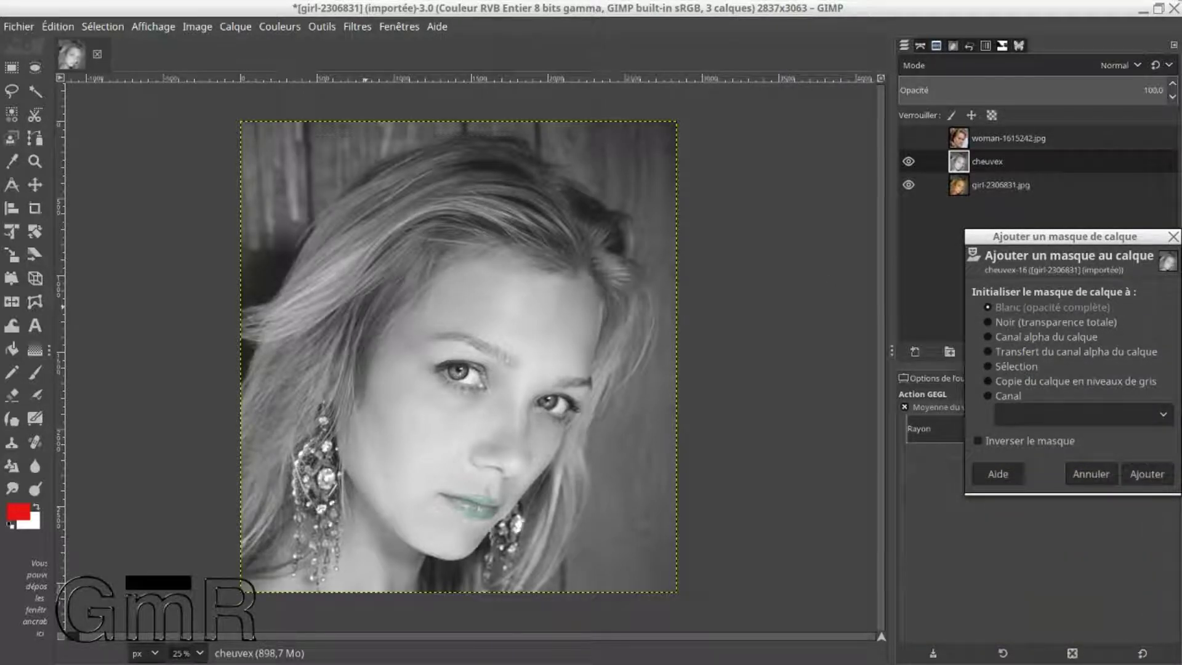
{"action": "left_click_drag", "start_coordinate": [1010, 236], "coordinate": [902, 246]}
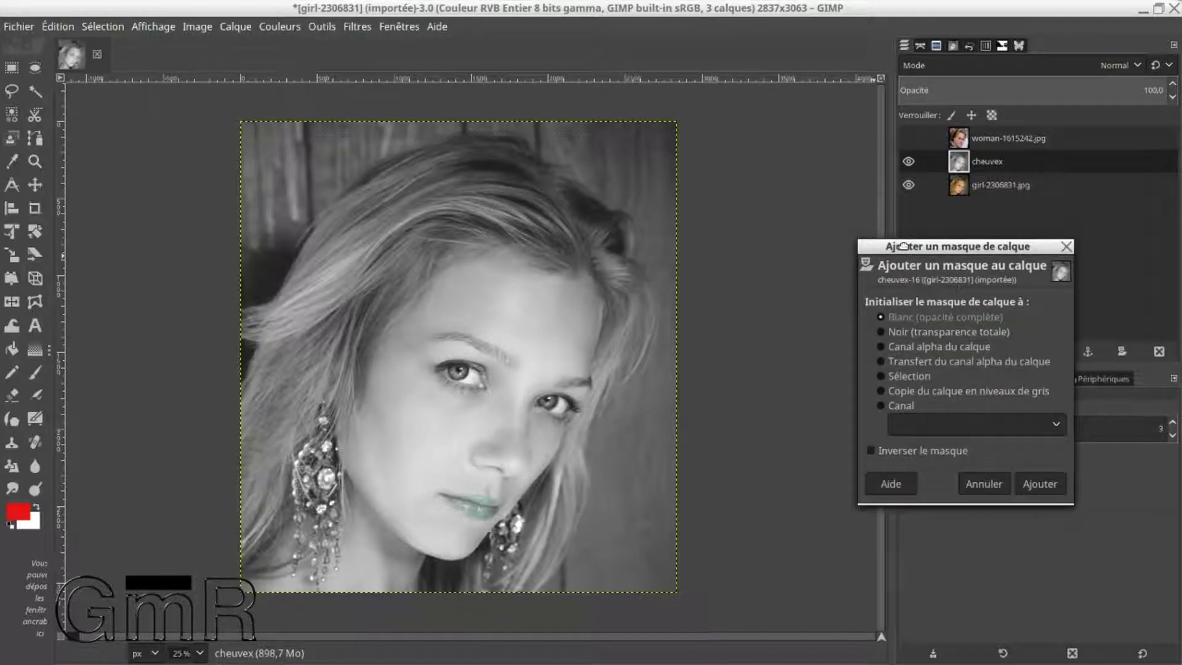
{"action": "left_click", "coordinate": [907, 332]}
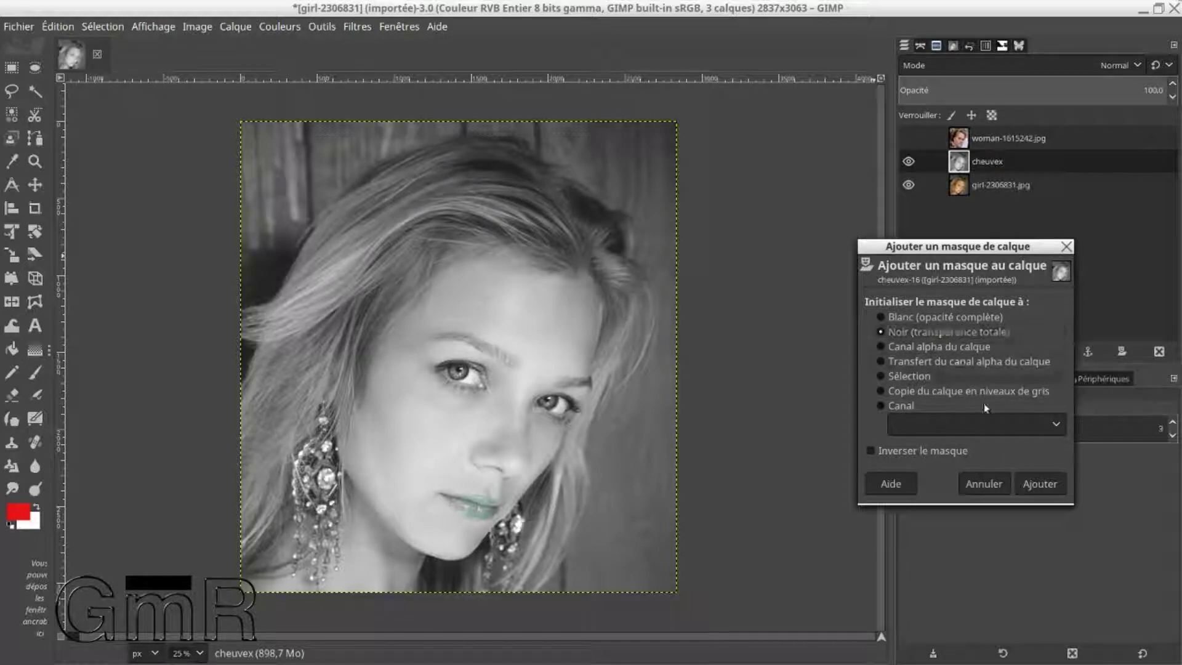
{"action": "left_click", "coordinate": [1039, 483]}
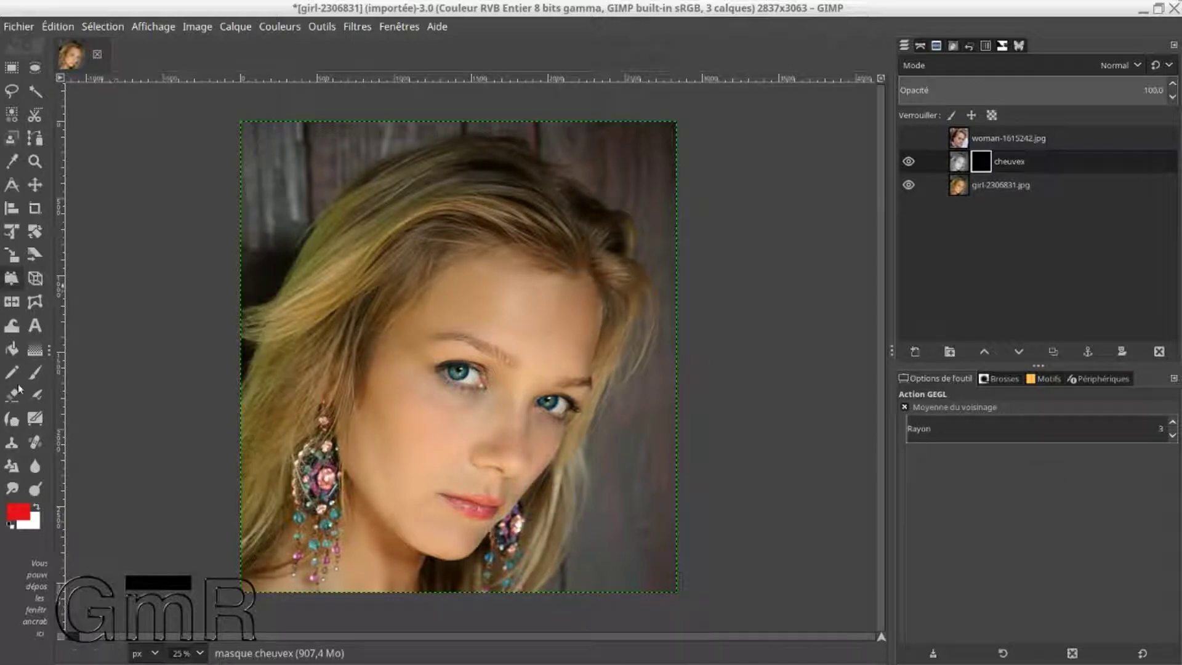
{"action": "left_click", "coordinate": [11, 525]}
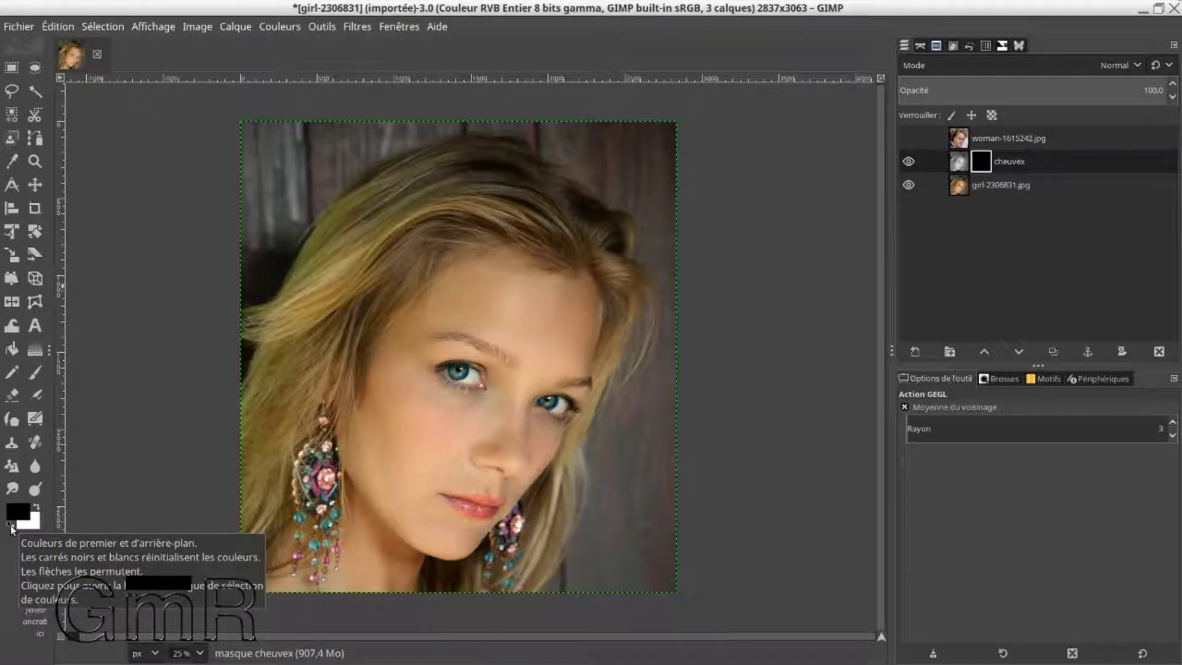
- Paint the cheuvex mask white over the main mass of hair with a Paintbrush of size 399.78
{"action": "left_click", "coordinate": [38, 508]}
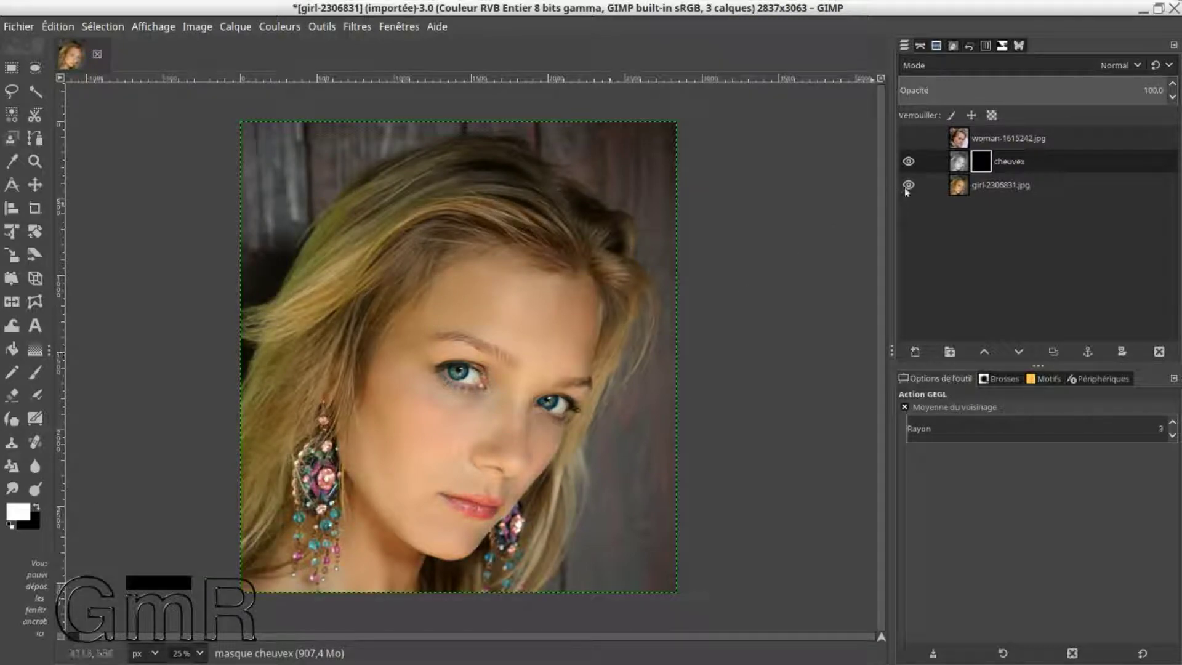
{"action": "left_click", "coordinate": [12, 395]}
{"action": "left_click", "coordinate": [35, 377]}
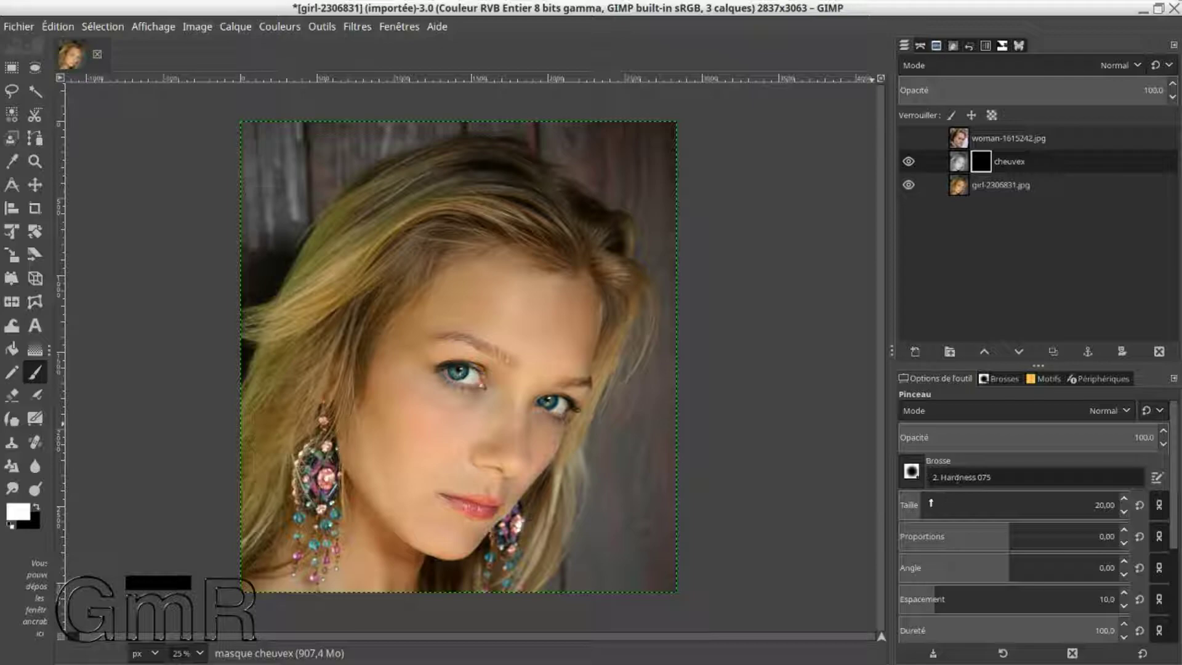
{"action": "mouse_move", "coordinate": [931, 505]}
{"action": "left_mouse_down"}
{"action": "mouse_move", "coordinate": [1047, 502]}
{"action": "mouse_move", "coordinate": [988, 502]}
{"action": "left_mouse_up"}
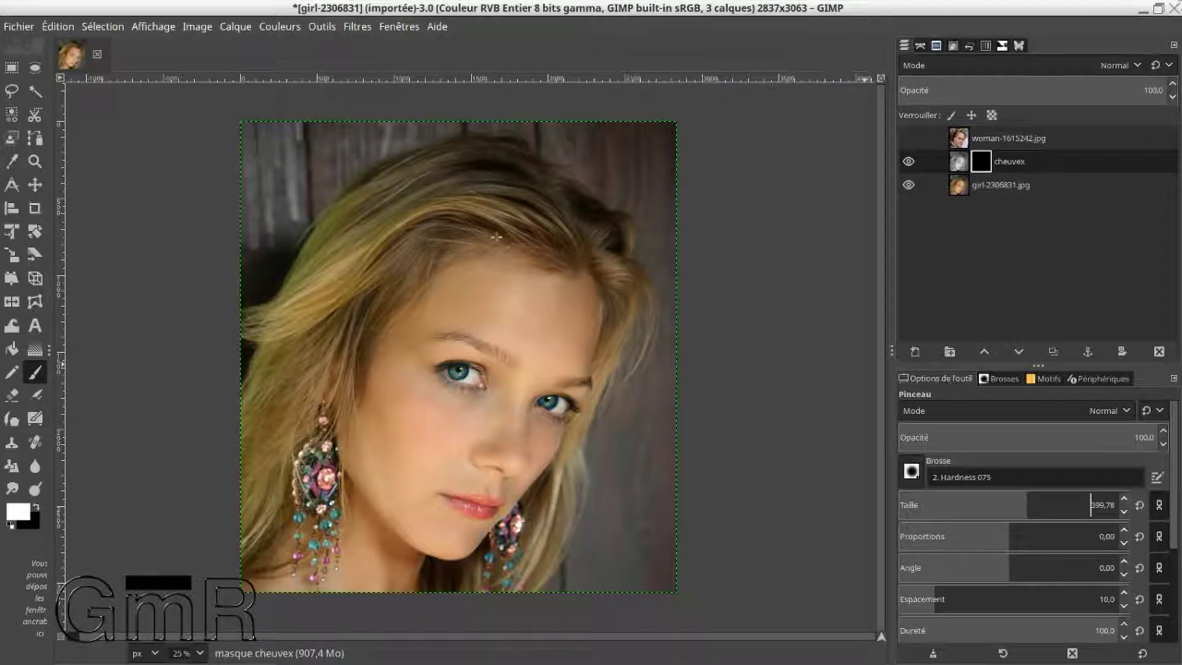
{"action": "mouse_move", "coordinate": [390, 226]}
{"action": "left_mouse_down"}
{"action": "mouse_move", "coordinate": [369, 246]}
{"action": "mouse_move", "coordinate": [360, 227]}
{"action": "mouse_move", "coordinate": [335, 272]}
{"action": "mouse_move", "coordinate": [299, 366]}
{"action": "mouse_move", "coordinate": [371, 251]}
{"action": "mouse_move", "coordinate": [372, 276]}
{"action": "mouse_move", "coordinate": [381, 263]}
{"action": "mouse_move", "coordinate": [312, 342]}
{"action": "mouse_move", "coordinate": [281, 420]}
{"action": "mouse_move", "coordinate": [274, 397]}
{"action": "mouse_move", "coordinate": [272, 411]}
{"action": "mouse_move", "coordinate": [292, 345]}
{"action": "mouse_move", "coordinate": [260, 482]}
{"action": "mouse_move", "coordinate": [229, 540]}
{"action": "mouse_move", "coordinate": [260, 412]}
{"action": "left_mouse_up"}
{"action": "mouse_move", "coordinate": [403, 227]}
{"action": "left_mouse_down"}
{"action": "mouse_move", "coordinate": [422, 198]}
{"action": "mouse_move", "coordinate": [388, 217]}
{"action": "mouse_move", "coordinate": [380, 209]}
{"action": "mouse_move", "coordinate": [327, 274]}
{"action": "mouse_move", "coordinate": [366, 257]}
{"action": "mouse_move", "coordinate": [371, 277]}
{"action": "mouse_move", "coordinate": [407, 226]}
{"action": "mouse_move", "coordinate": [457, 198]}
{"action": "mouse_move", "coordinate": [496, 200]}
{"action": "mouse_move", "coordinate": [568, 247]}
{"action": "mouse_move", "coordinate": [597, 225]}
{"action": "mouse_move", "coordinate": [492, 182]}
{"action": "mouse_move", "coordinate": [403, 163]}
{"action": "left_mouse_up"}
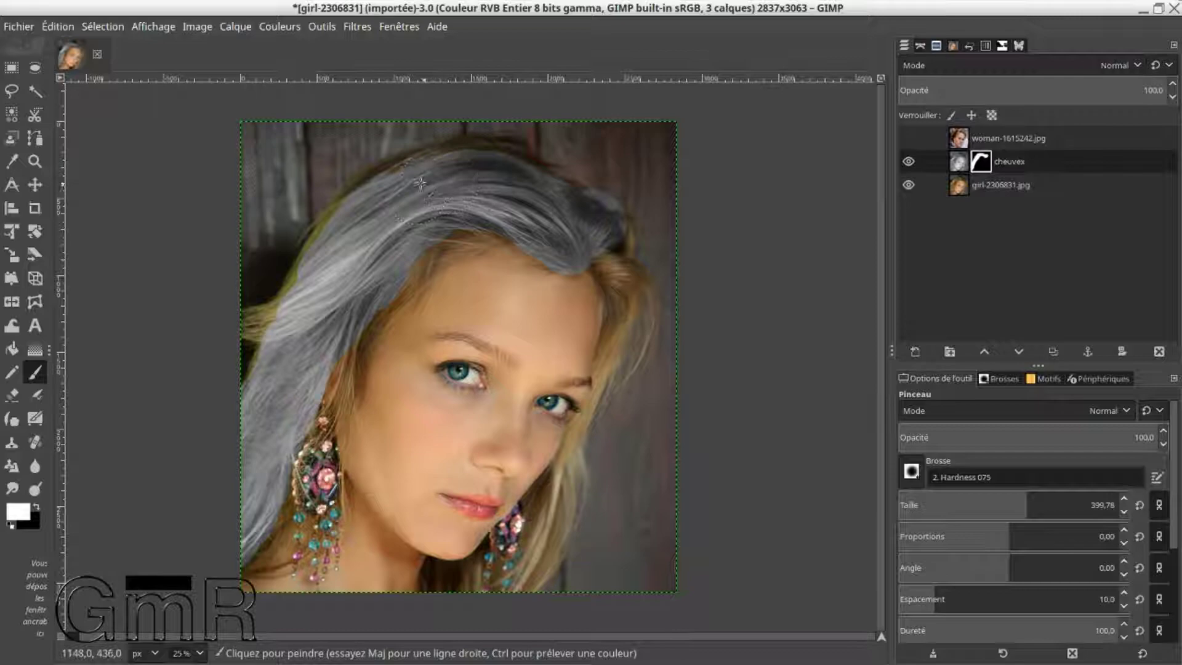
- Reduce the brush size to 106.23 and reveal the grey hair around the raised lock beyond the forehead, correcting the mask with black
{"action": "left_click", "coordinate": [928, 501]}
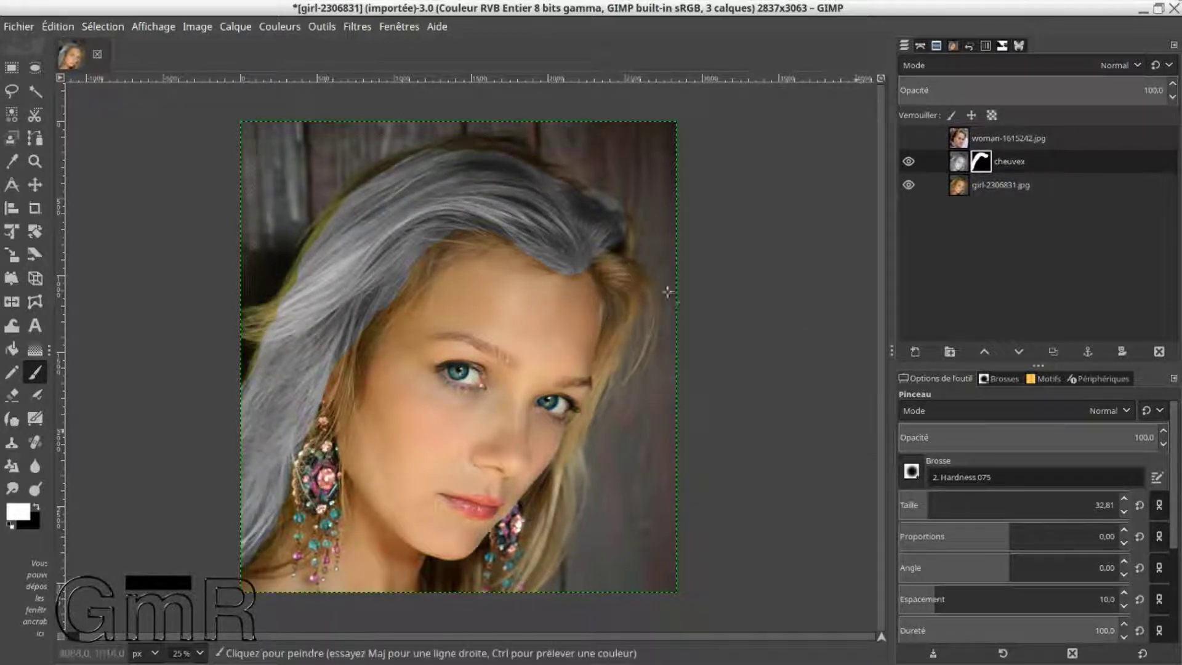
{"action": "left_click", "coordinate": [948, 505]}
{"action": "left_click_drag", "start_coordinate": [947, 508], "coordinate": [958, 507]}
{"action": "mouse_move", "coordinate": [615, 277]}
{"action": "left_mouse_down"}
{"action": "mouse_move", "coordinate": [602, 266]}
{"action": "mouse_move", "coordinate": [625, 274]}
{"action": "mouse_move", "coordinate": [620, 241]}
{"action": "left_mouse_up"}
{"action": "left_click_drag", "start_coordinate": [626, 240], "coordinate": [601, 207]}
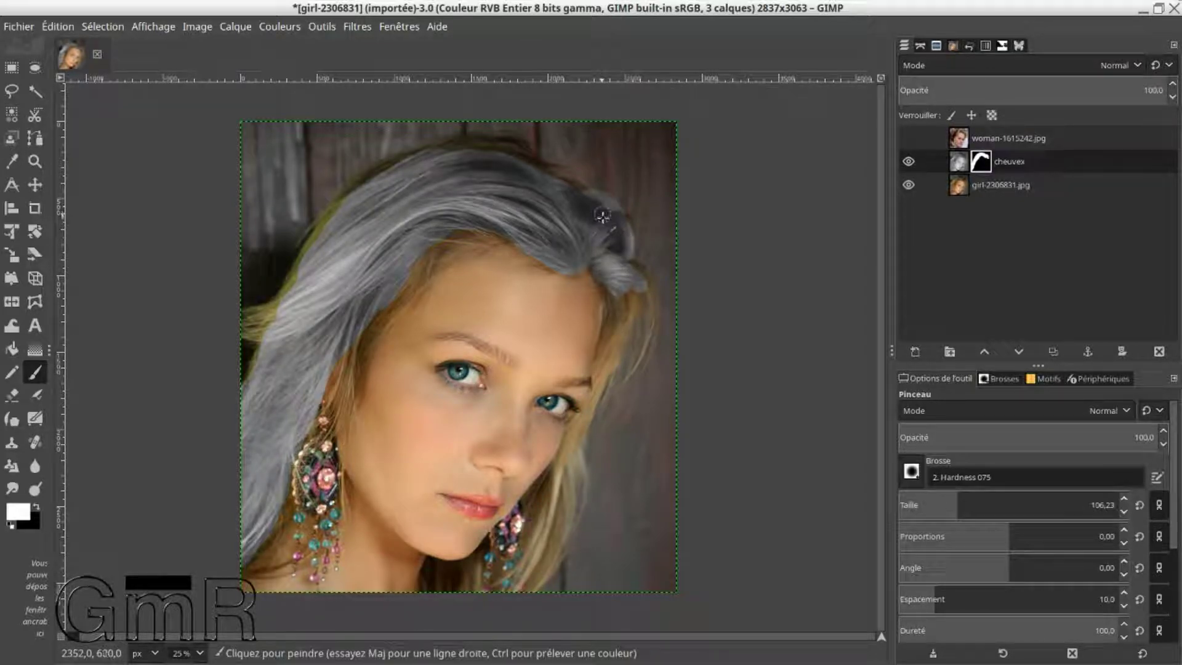
{"action": "key", "text": "x"}
{"action": "mouse_move", "coordinate": [600, 193]}
{"action": "left_mouse_down"}
{"action": "mouse_move", "coordinate": [614, 197]}
{"action": "mouse_move", "coordinate": [592, 184]}
{"action": "mouse_move", "coordinate": [628, 206]}
{"action": "mouse_move", "coordinate": [605, 202]}
{"action": "left_mouse_up"}
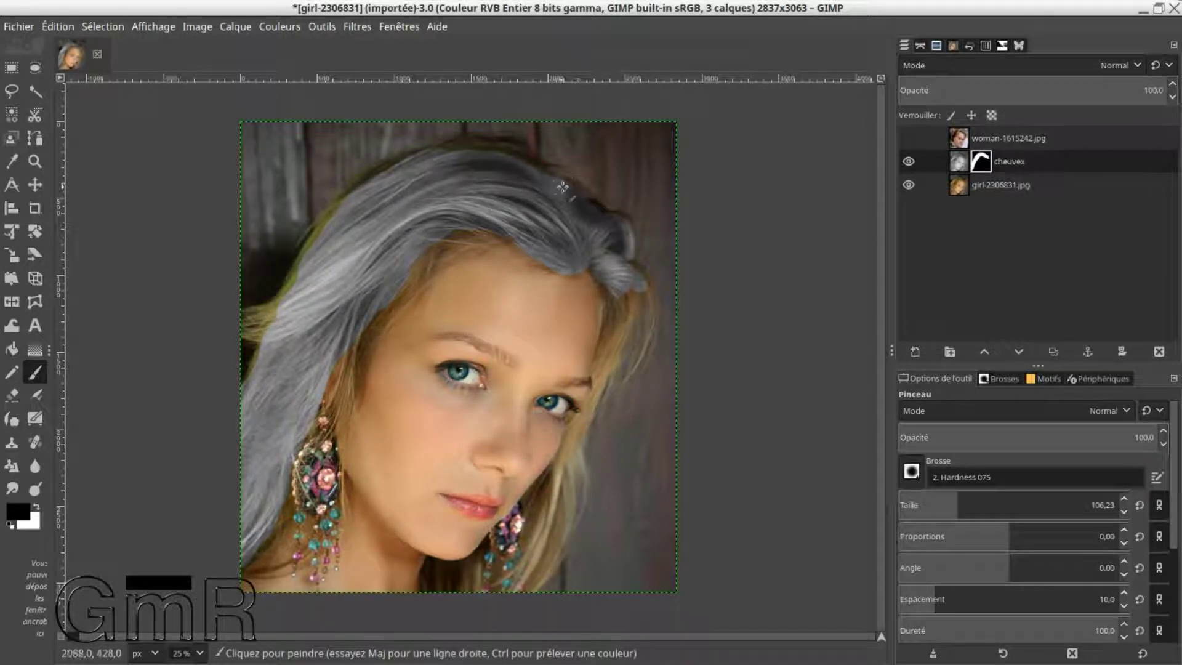
- Paint the mask white at 41.6 opacity along the hair's outer edges, the strands by the large earring and the temple hairline
{"action": "key", "text": "x"}
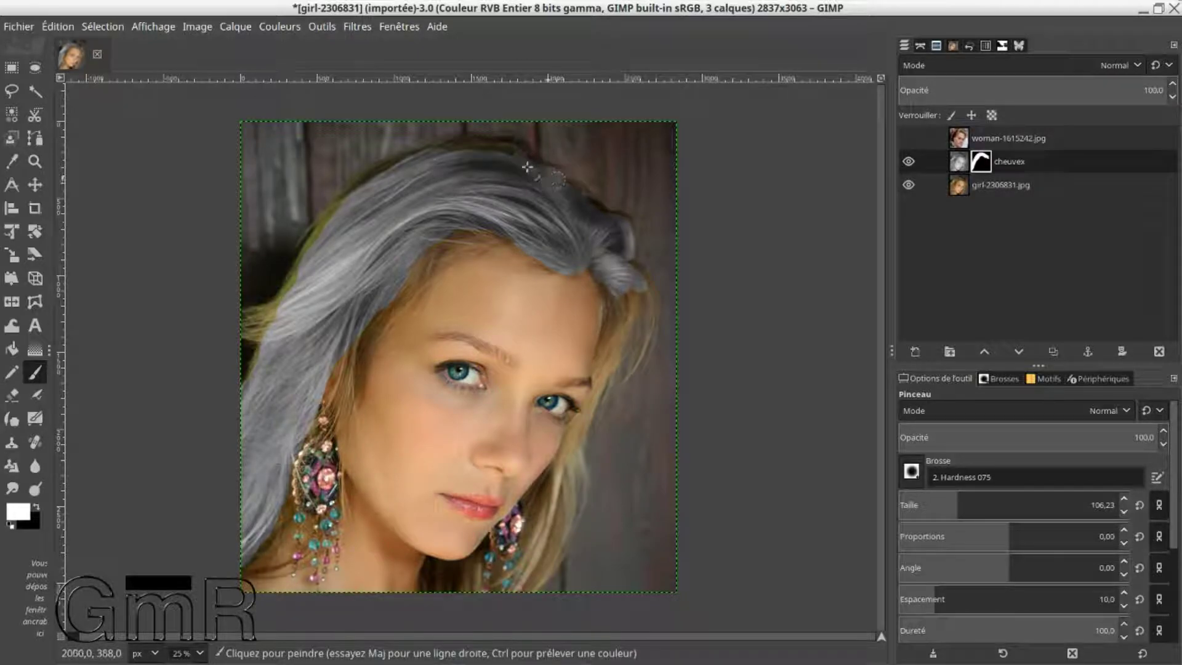
{"action": "left_click", "coordinate": [1005, 439]}
{"action": "left_click_drag", "start_coordinate": [1005, 439], "coordinate": [1006, 439]}
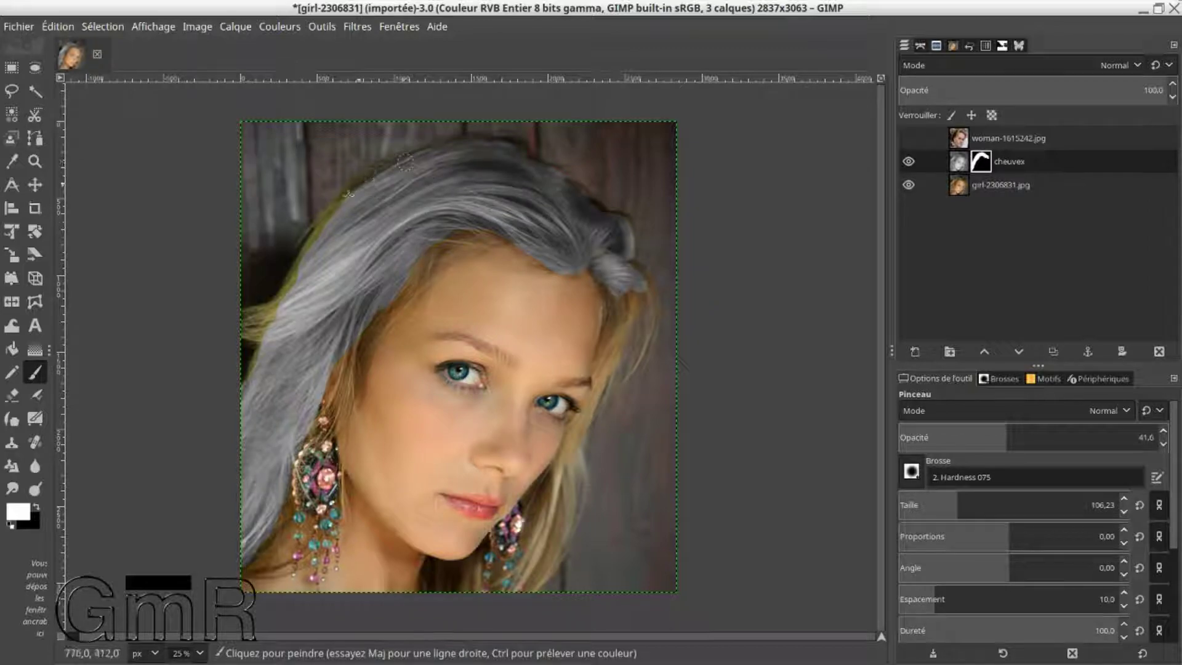
{"action": "mouse_move", "coordinate": [307, 246]}
{"action": "left_mouse_down"}
{"action": "mouse_move", "coordinate": [326, 215]}
{"action": "mouse_move", "coordinate": [292, 301]}
{"action": "mouse_move", "coordinate": [306, 257]}
{"action": "left_mouse_up"}
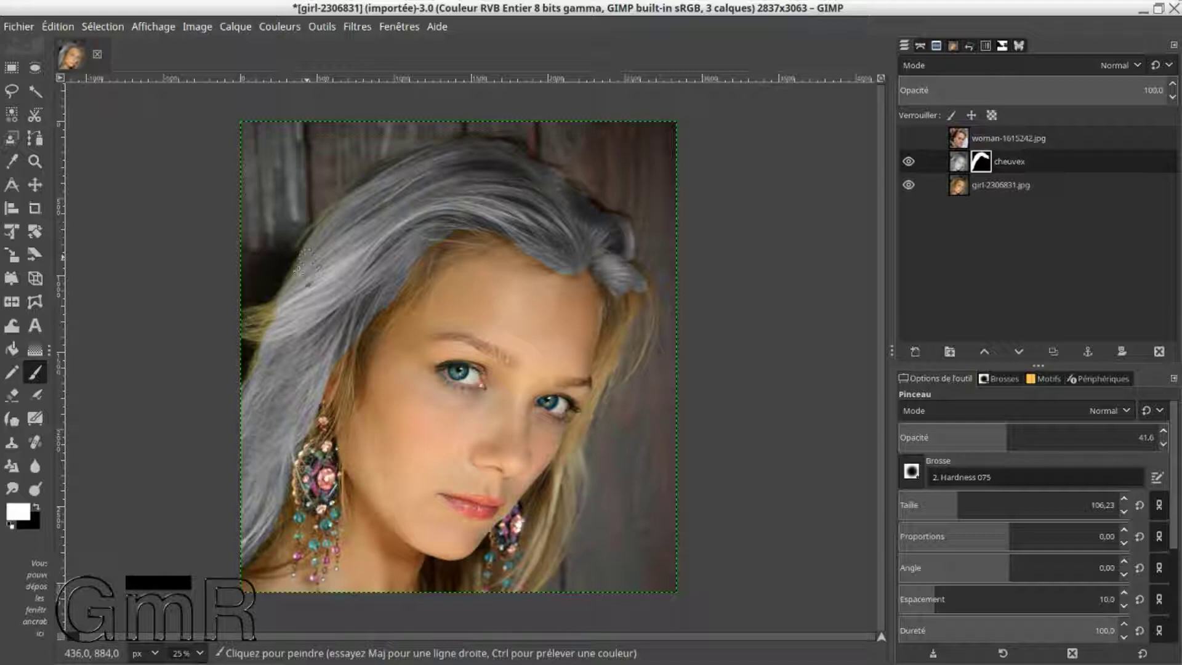
{"action": "mouse_move", "coordinate": [269, 323]}
{"action": "left_mouse_down"}
{"action": "mouse_move", "coordinate": [242, 325]}
{"action": "mouse_move", "coordinate": [262, 312]}
{"action": "mouse_move", "coordinate": [251, 319]}
{"action": "mouse_move", "coordinate": [266, 335]}
{"action": "mouse_move", "coordinate": [242, 332]}
{"action": "mouse_move", "coordinate": [271, 337]}
{"action": "mouse_move", "coordinate": [253, 373]}
{"action": "left_mouse_up"}
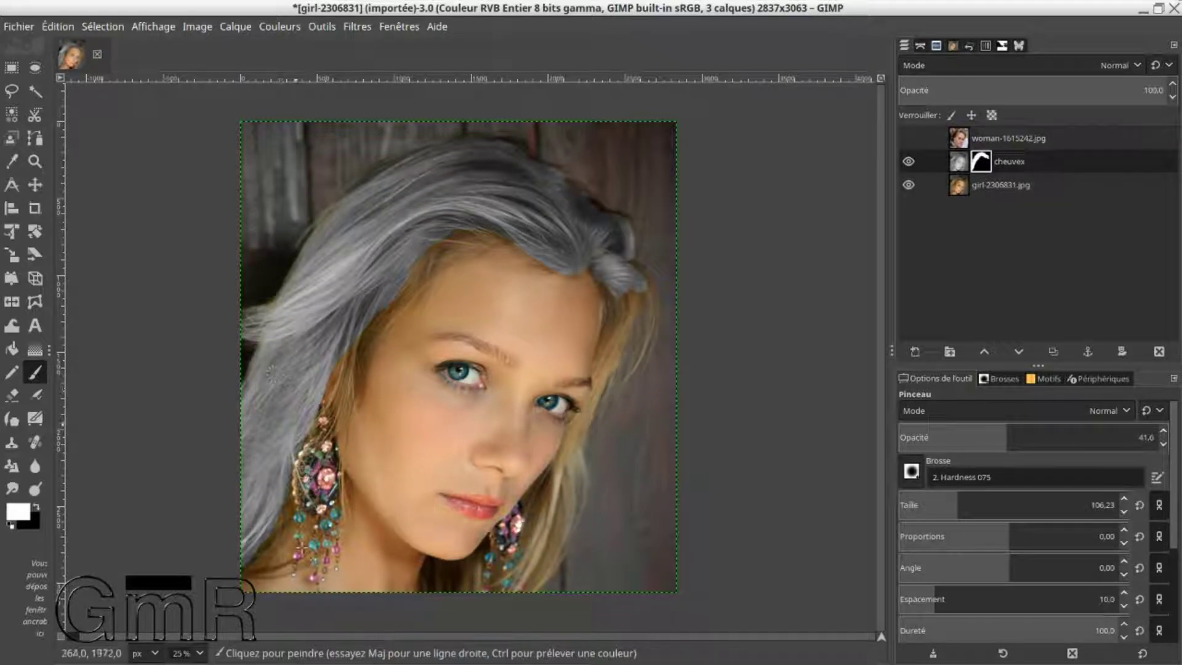
{"action": "mouse_move", "coordinate": [288, 509]}
{"action": "left_mouse_down"}
{"action": "mouse_move", "coordinate": [265, 555]}
{"action": "mouse_move", "coordinate": [278, 526]}
{"action": "mouse_move", "coordinate": [235, 575]}
{"action": "mouse_move", "coordinate": [296, 550]}
{"action": "left_mouse_up"}
{"action": "left_click_drag", "start_coordinate": [371, 353], "coordinate": [329, 428]}
{"action": "mouse_move", "coordinate": [387, 304]}
{"action": "left_mouse_down"}
{"action": "mouse_move", "coordinate": [411, 272]}
{"action": "mouse_move", "coordinate": [408, 299]}
{"action": "mouse_move", "coordinate": [432, 245]}
{"action": "mouse_move", "coordinate": [426, 276]}
{"action": "mouse_move", "coordinate": [437, 242]}
{"action": "mouse_move", "coordinate": [470, 229]}
{"action": "mouse_move", "coordinate": [443, 238]}
{"action": "mouse_move", "coordinate": [473, 231]}
{"action": "mouse_move", "coordinate": [476, 248]}
{"action": "mouse_move", "coordinate": [411, 183]}
{"action": "left_mouse_up"}
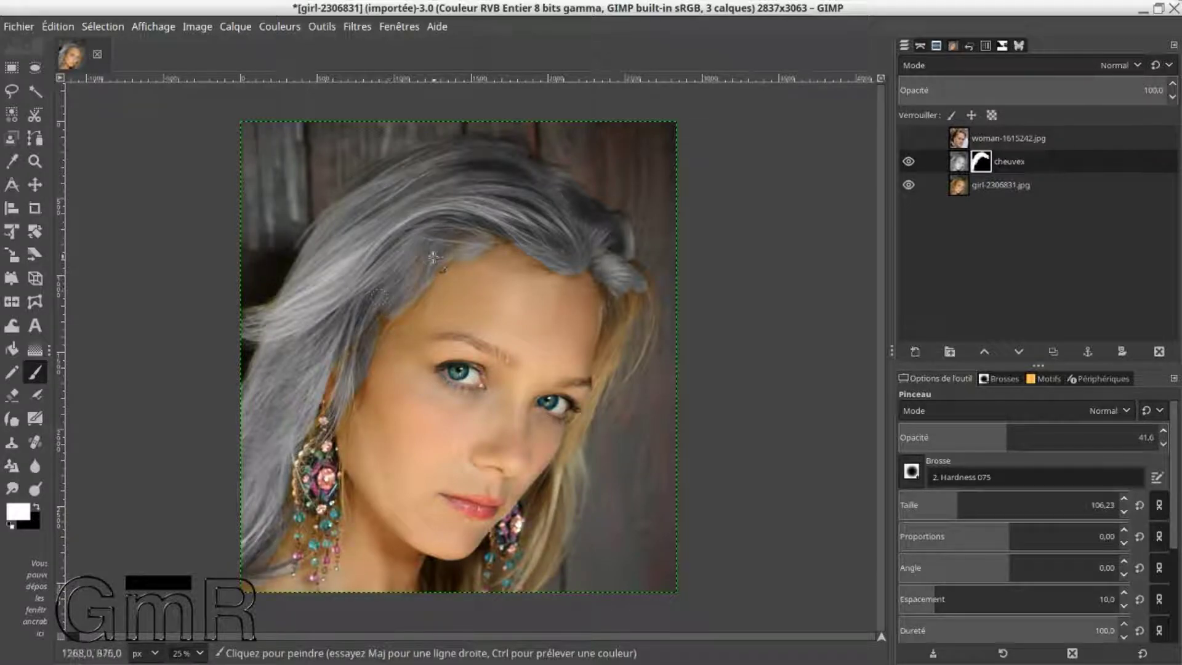
- Lower the brush opacity to 21.6 and refine the mask along the temple and forehead hairline, alternating white and black
{"action": "key", "text": "x"}
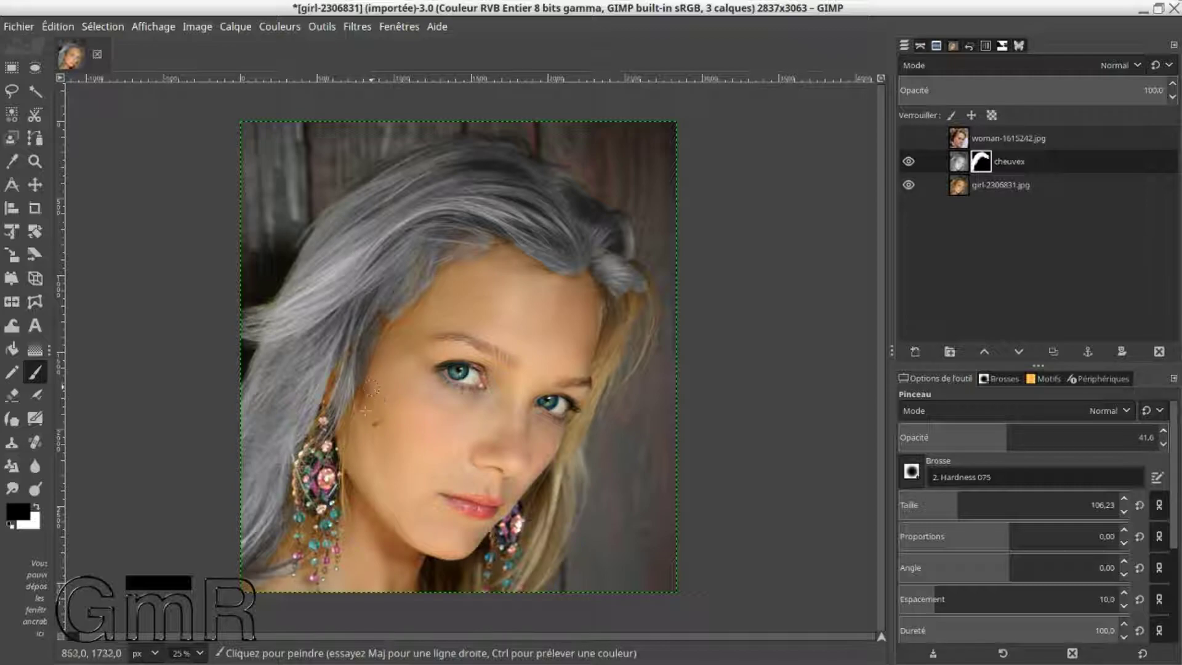
{"action": "key", "text": "x"}
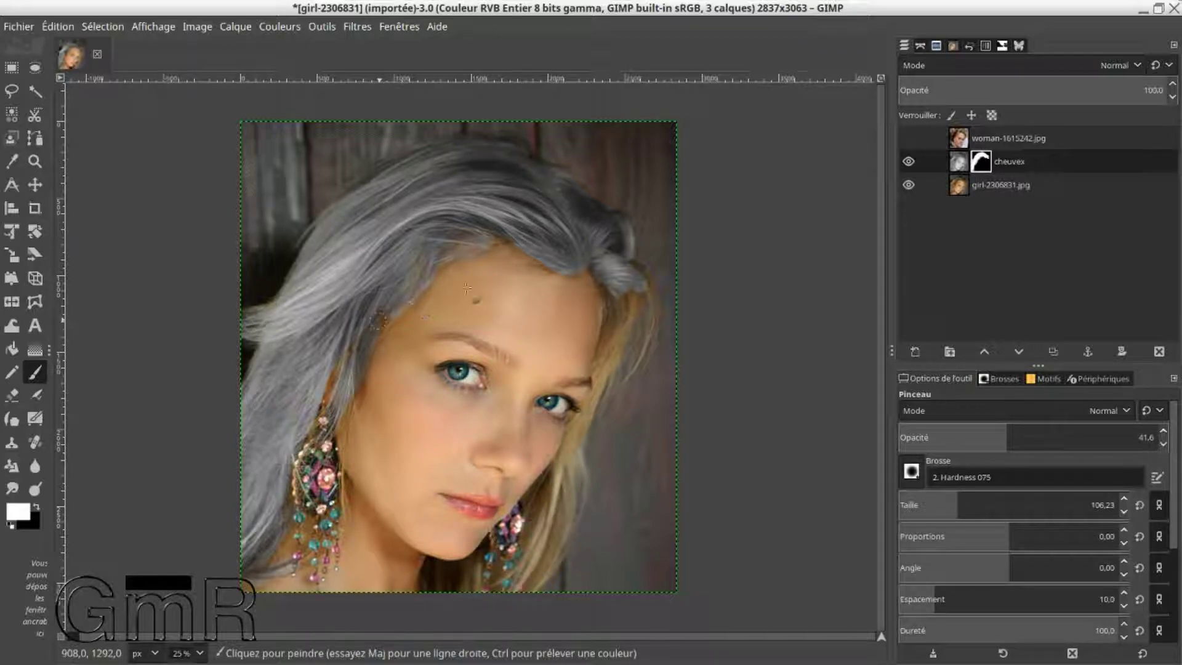
{"action": "left_click", "coordinate": [954, 433]}
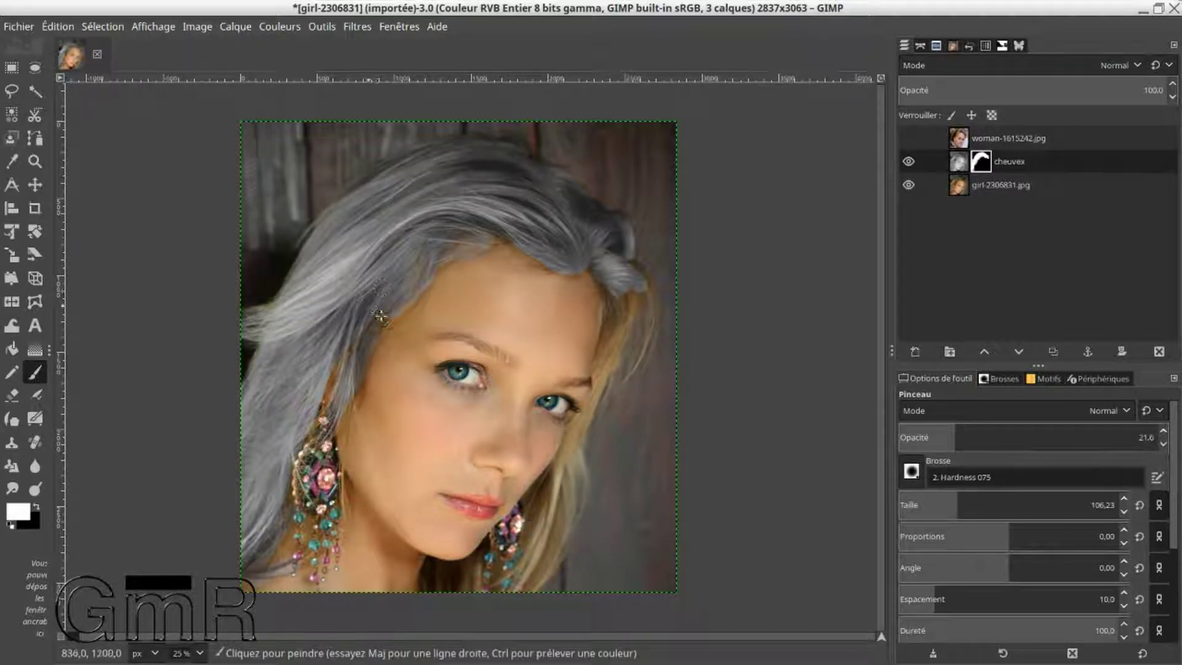
{"action": "left_click_drag", "start_coordinate": [380, 314], "coordinate": [356, 399]}
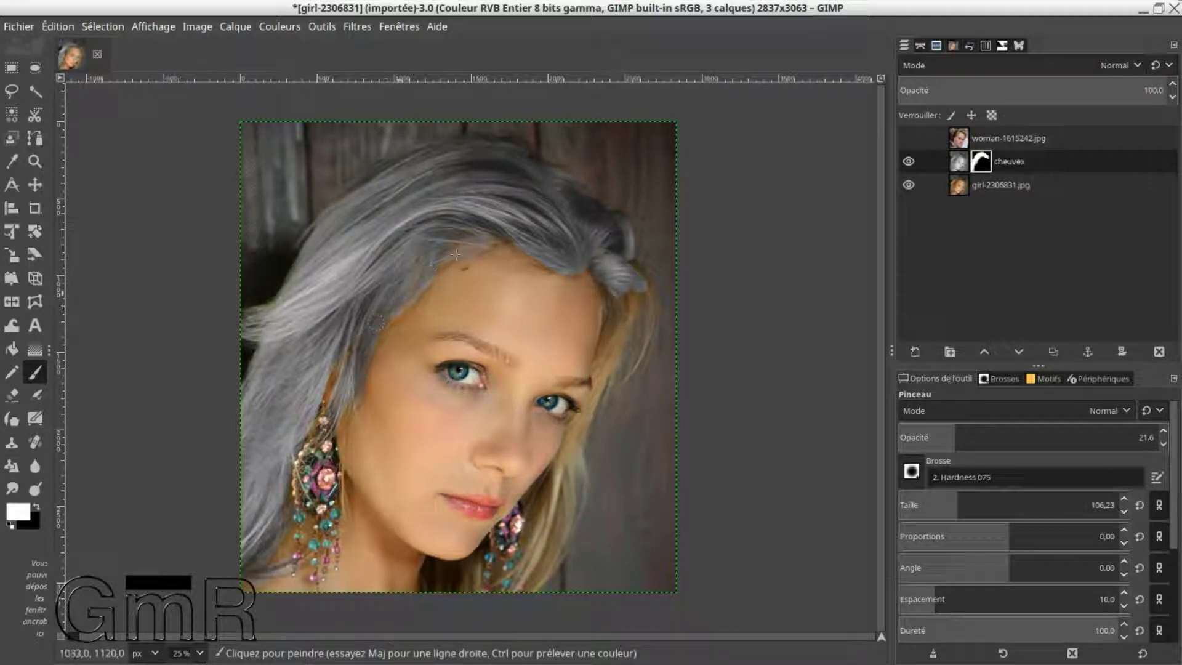
{"action": "key", "text": "x"}
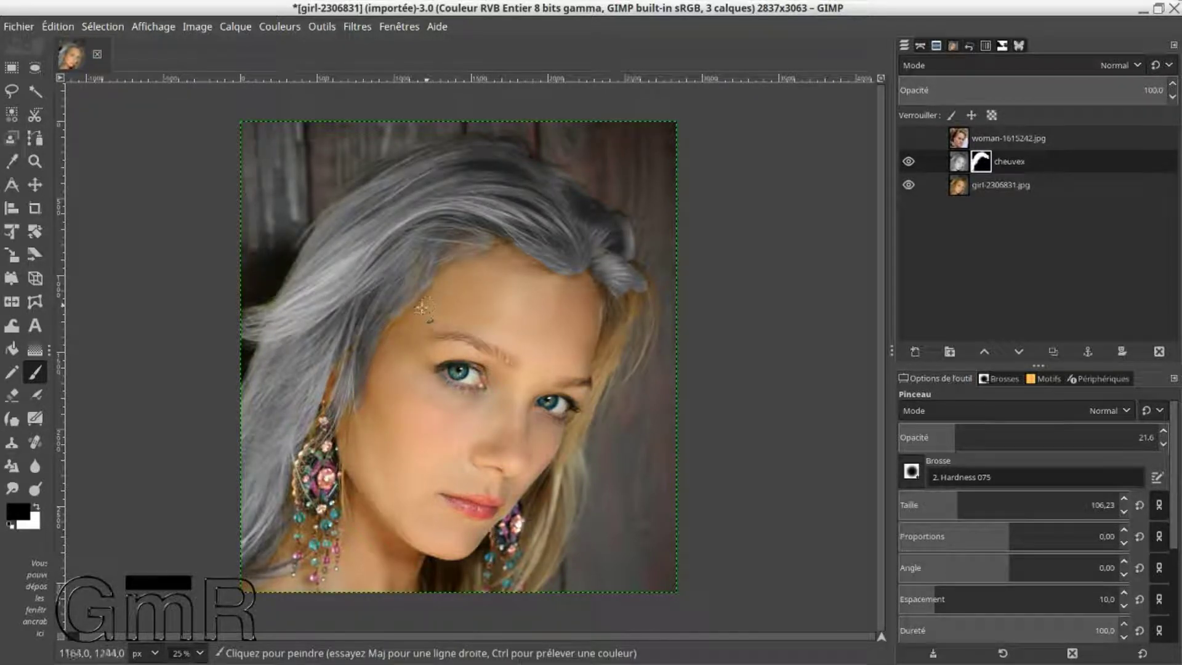
{"action": "key", "text": "x"}
{"action": "key", "text": "x"}
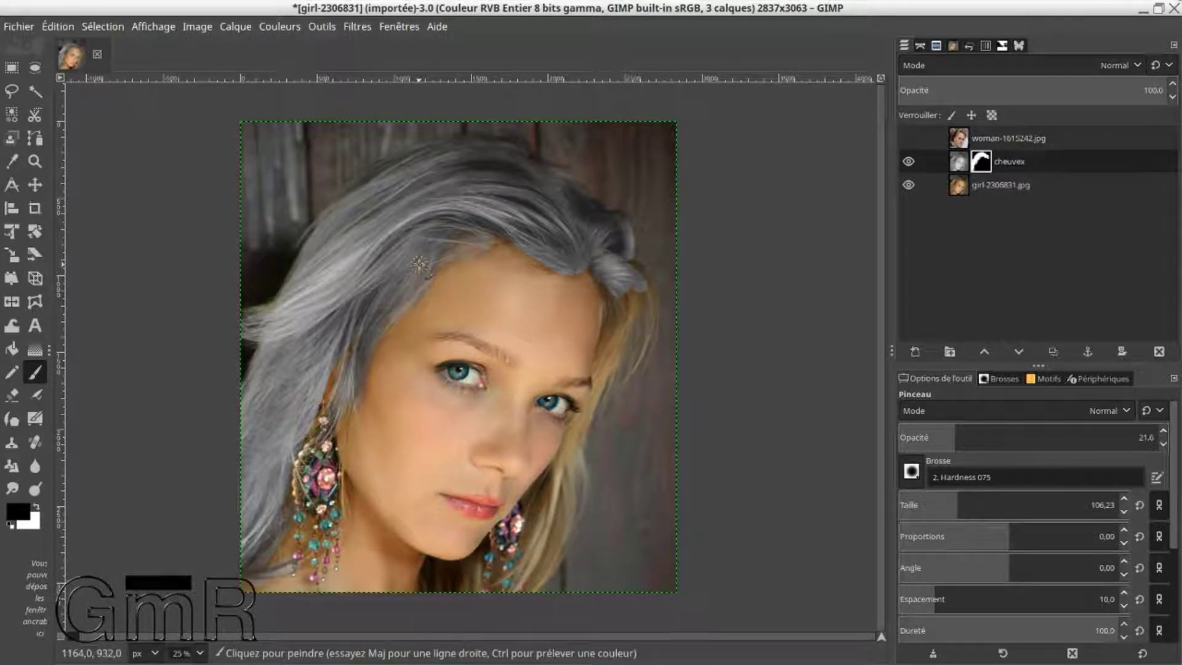
- Paint the mask over the hair on the far side of the face and under the chin, alternating white with black corrections
{"action": "key", "text": "x"}
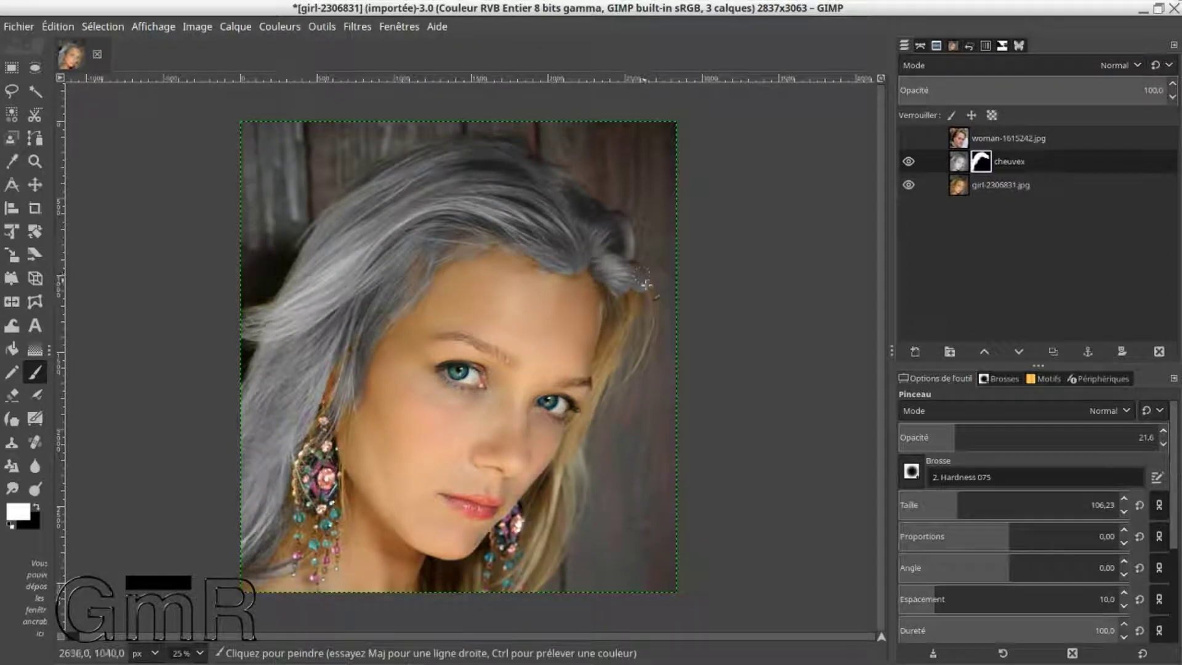
{"action": "mouse_move", "coordinate": [623, 300]}
{"action": "left_mouse_down"}
{"action": "mouse_move", "coordinate": [613, 328]}
{"action": "mouse_move", "coordinate": [611, 305]}
{"action": "mouse_move", "coordinate": [600, 368]}
{"action": "mouse_move", "coordinate": [632, 288]}
{"action": "mouse_move", "coordinate": [625, 233]}
{"action": "left_mouse_up"}
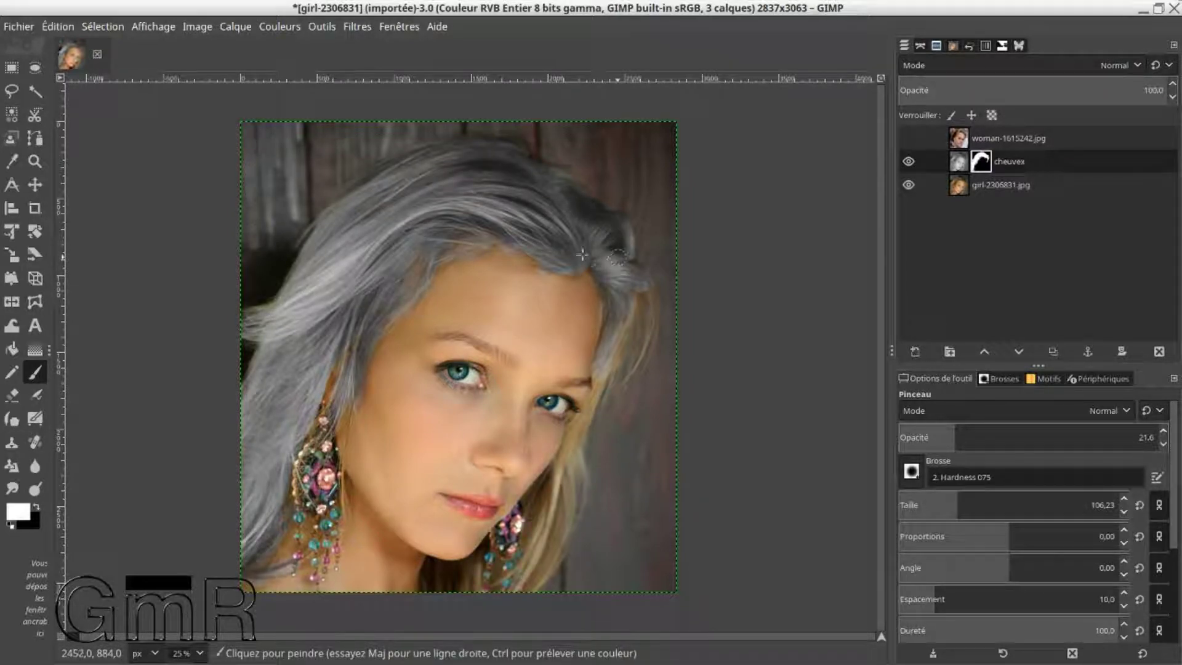
{"action": "key", "text": "x"}
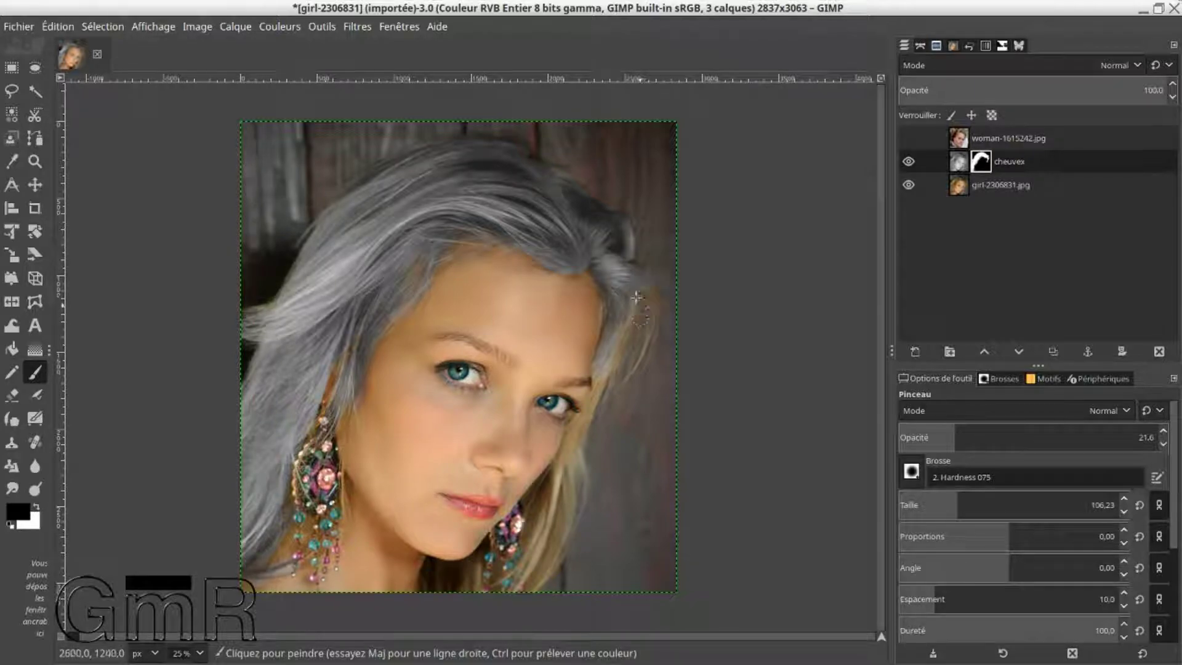
{"action": "key", "text": "x"}
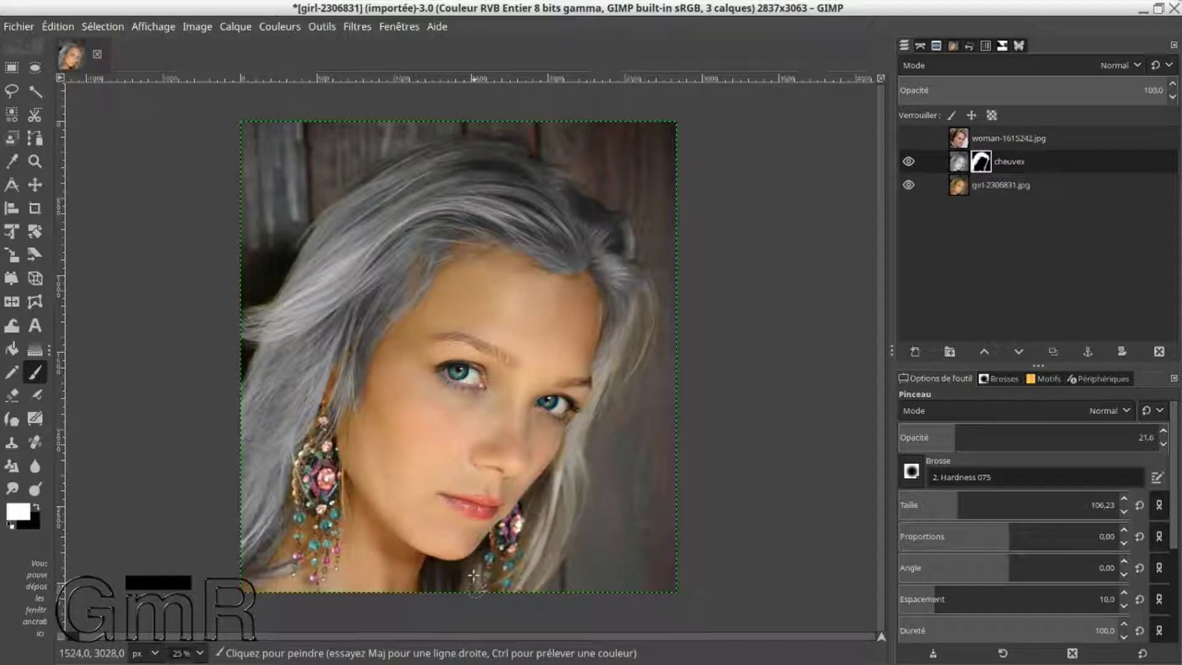
{"action": "key", "text": "x"}
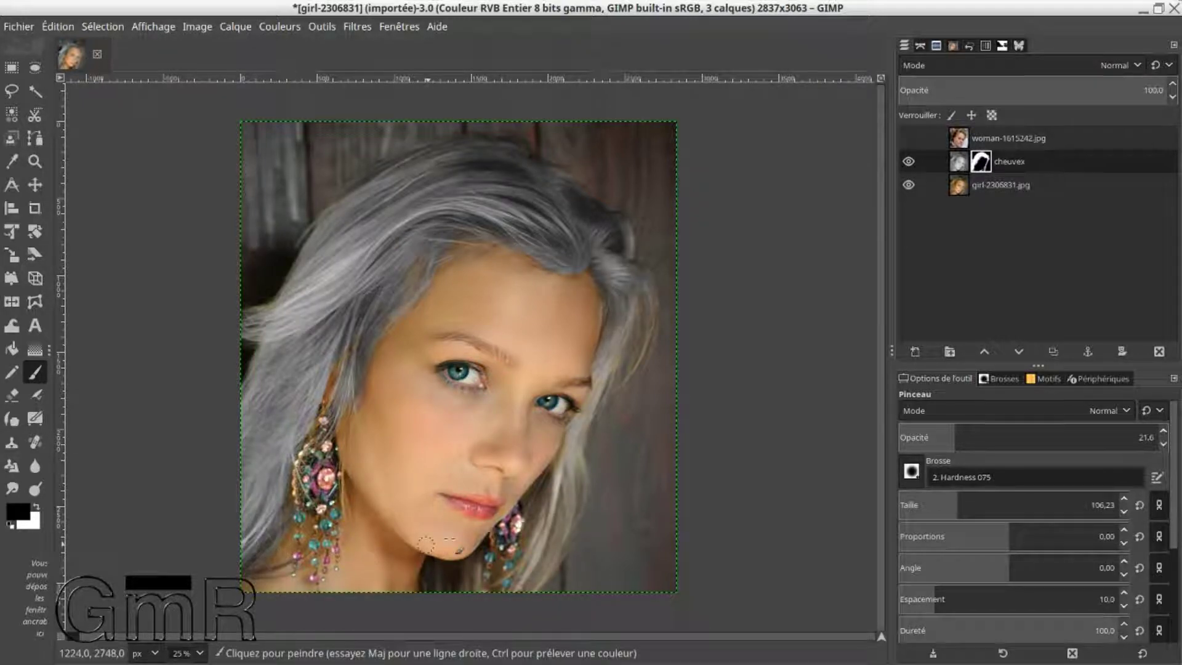
{"action": "key", "text": "x"}
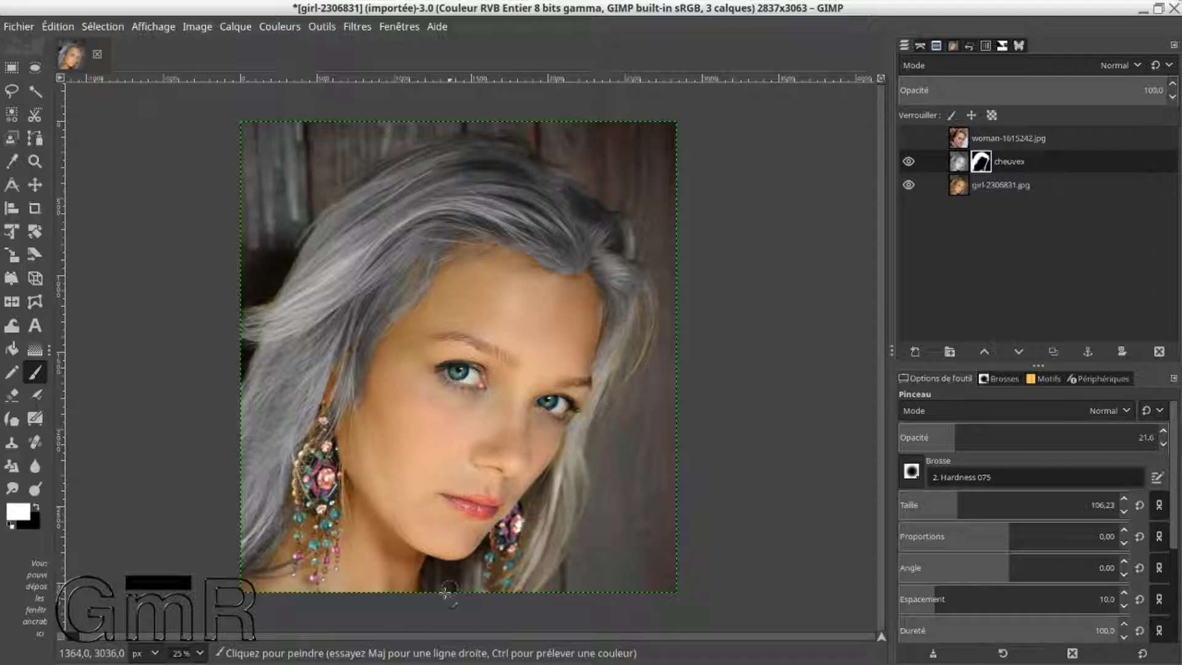
{"action": "key", "text": "x"}
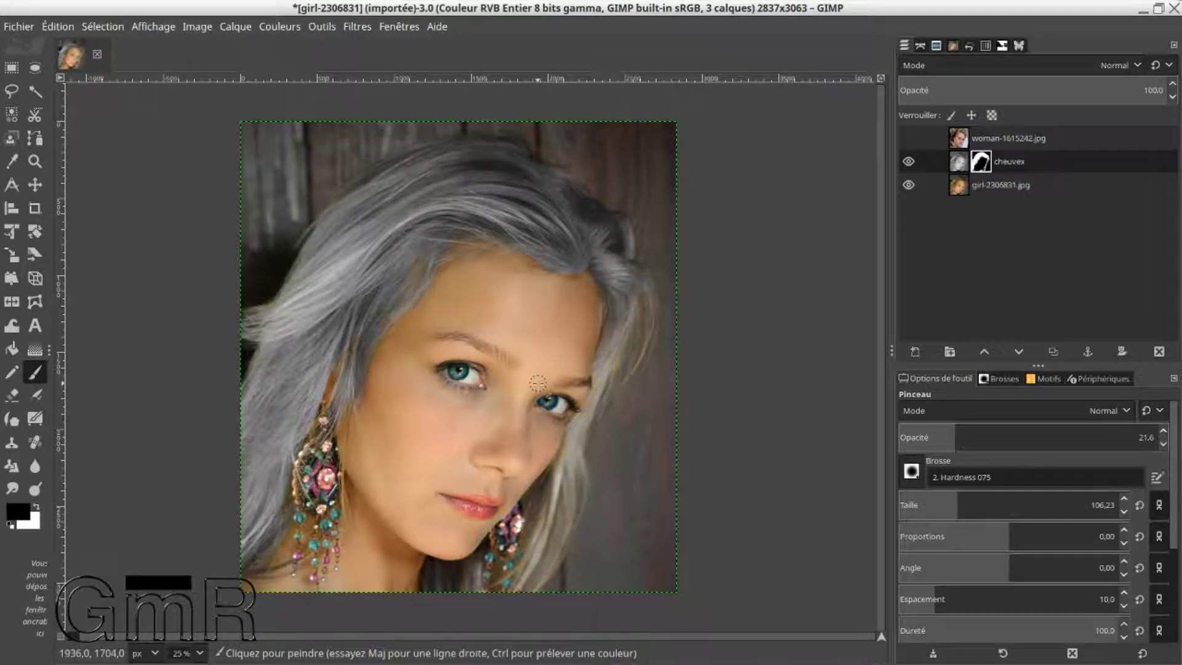
- Refine the mask on the fine loose strands beside the far eye with a brush at 49.6 opacity and size 7.82
{"action": "scroll", "coordinate": [557, 387], "scroll_direction": "up", "scroll_amount": 3}
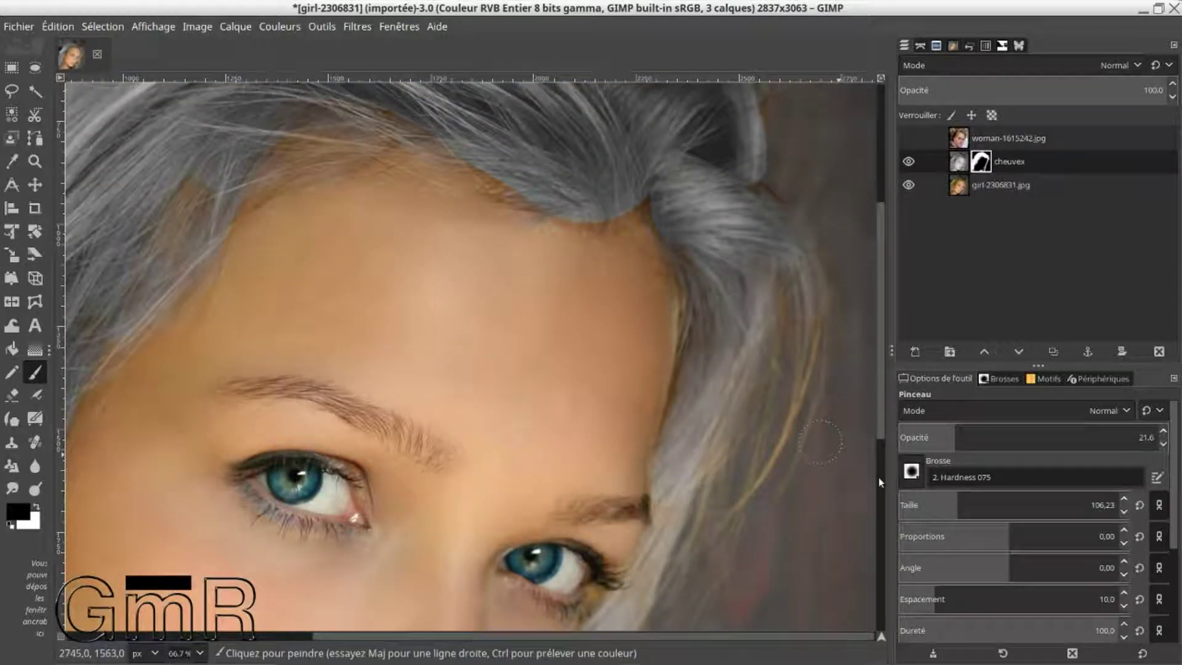
{"action": "left_click_drag", "start_coordinate": [951, 434], "coordinate": [1026, 434]}
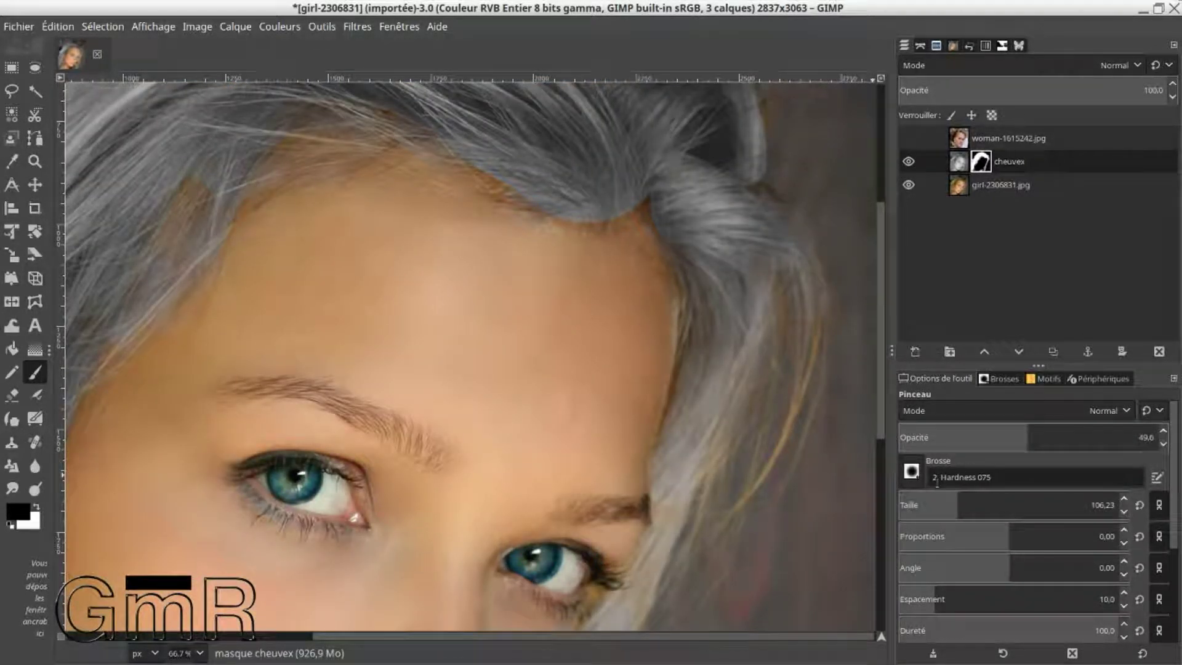
{"action": "left_click_drag", "start_coordinate": [936, 506], "coordinate": [902, 505]}
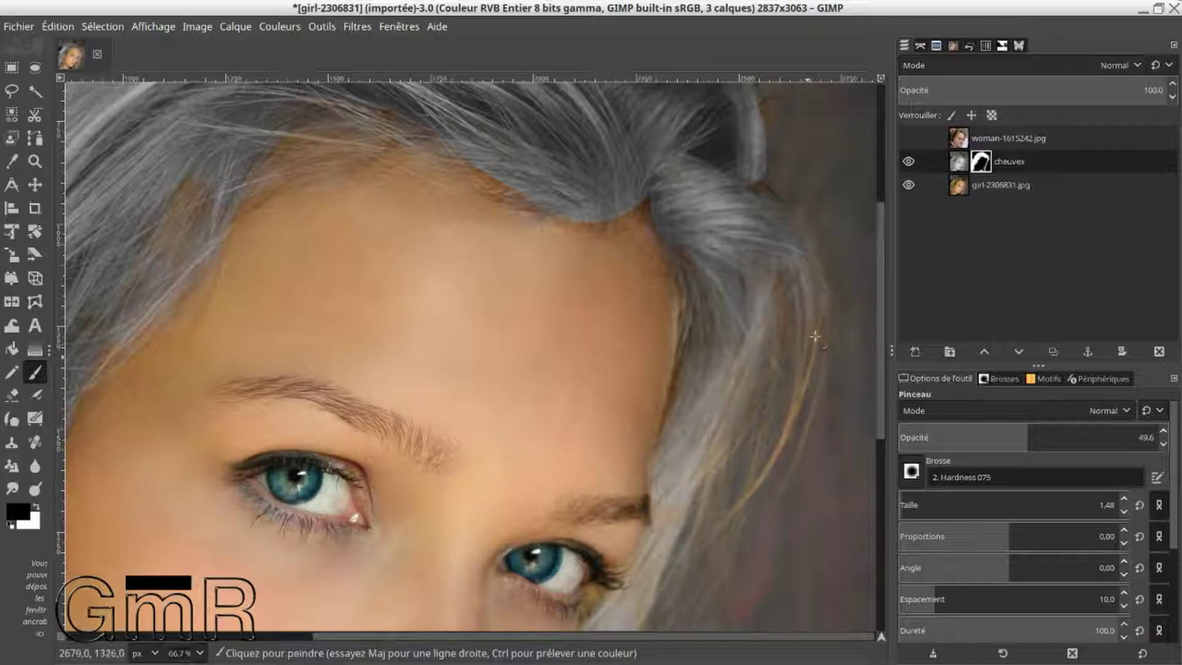
{"action": "left_click_drag", "start_coordinate": [910, 503], "coordinate": [911, 508]}
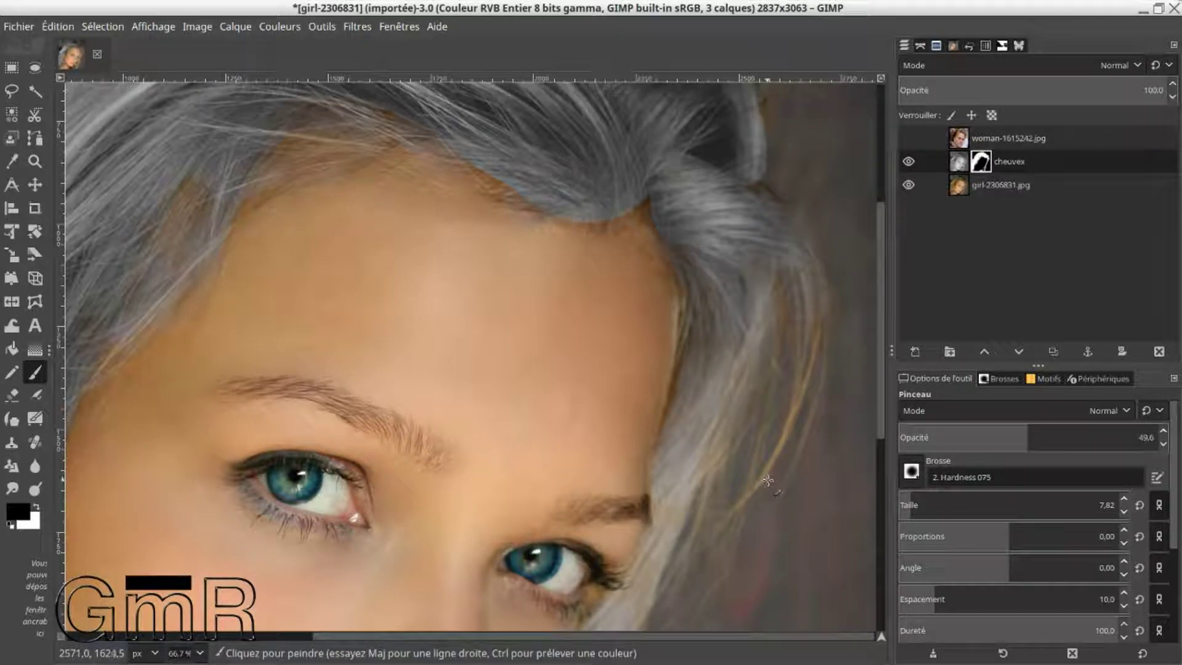
{"action": "key", "text": "x"}
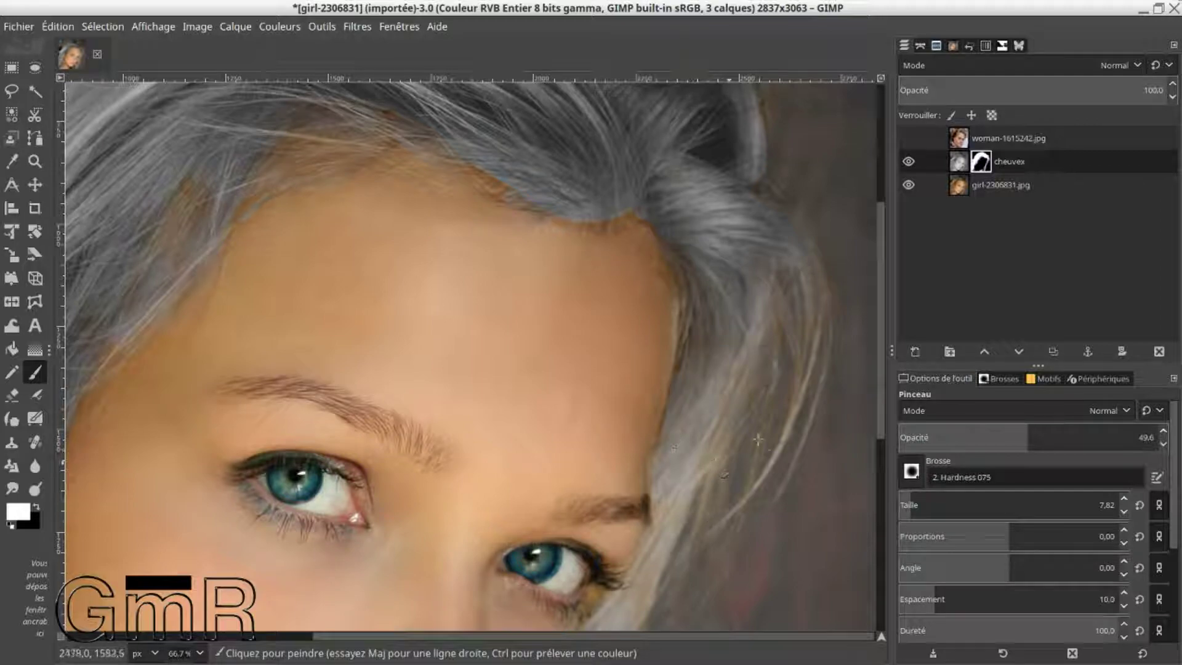
{"action": "key", "text": "x"}
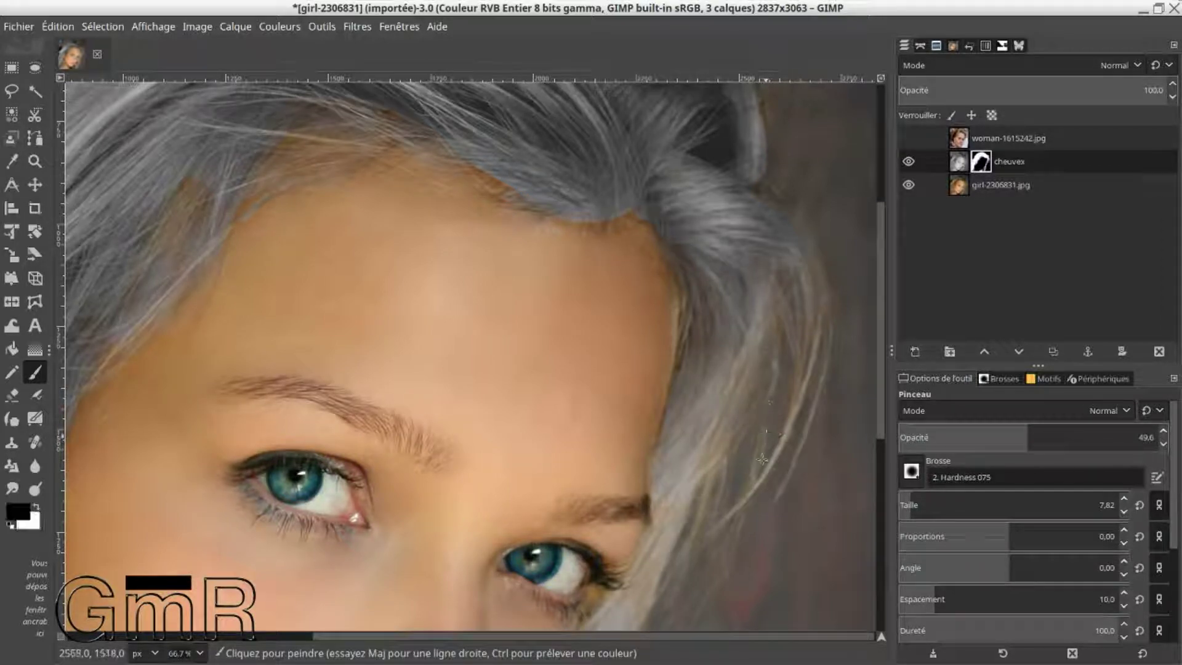
{"action": "key", "text": "x"}
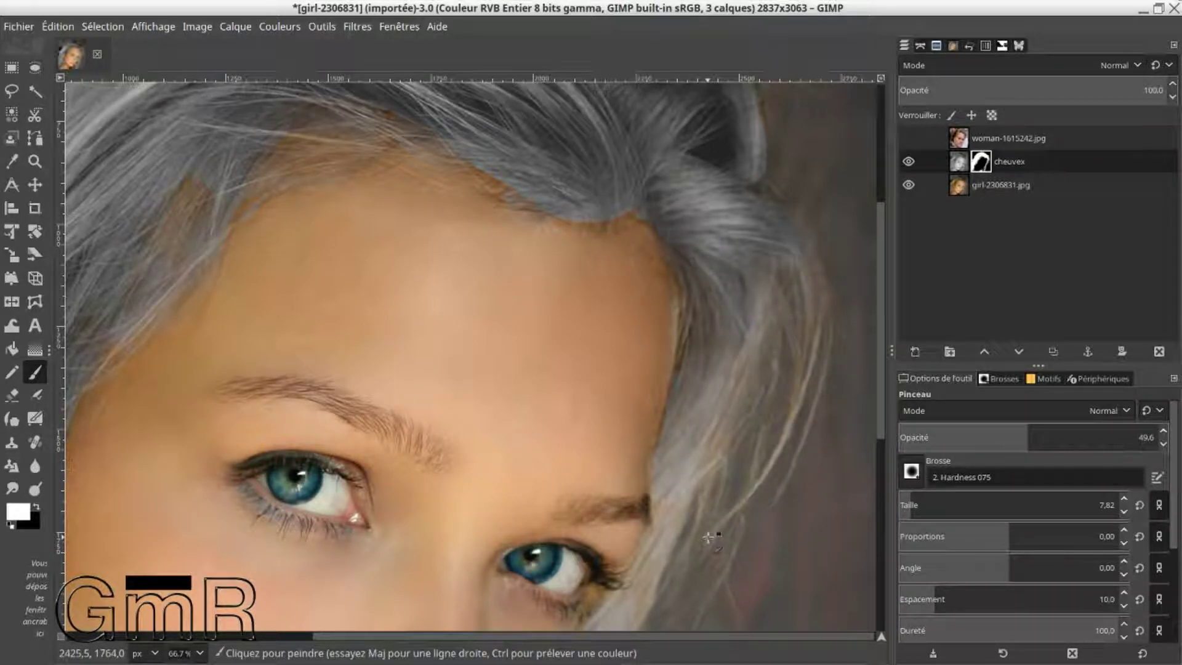
- Compare the whole portrait with the masked cheuvex layer hidden and shown
{"action": "scroll", "coordinate": [689, 454], "scroll_direction": "down", "scroll_amount": 4}
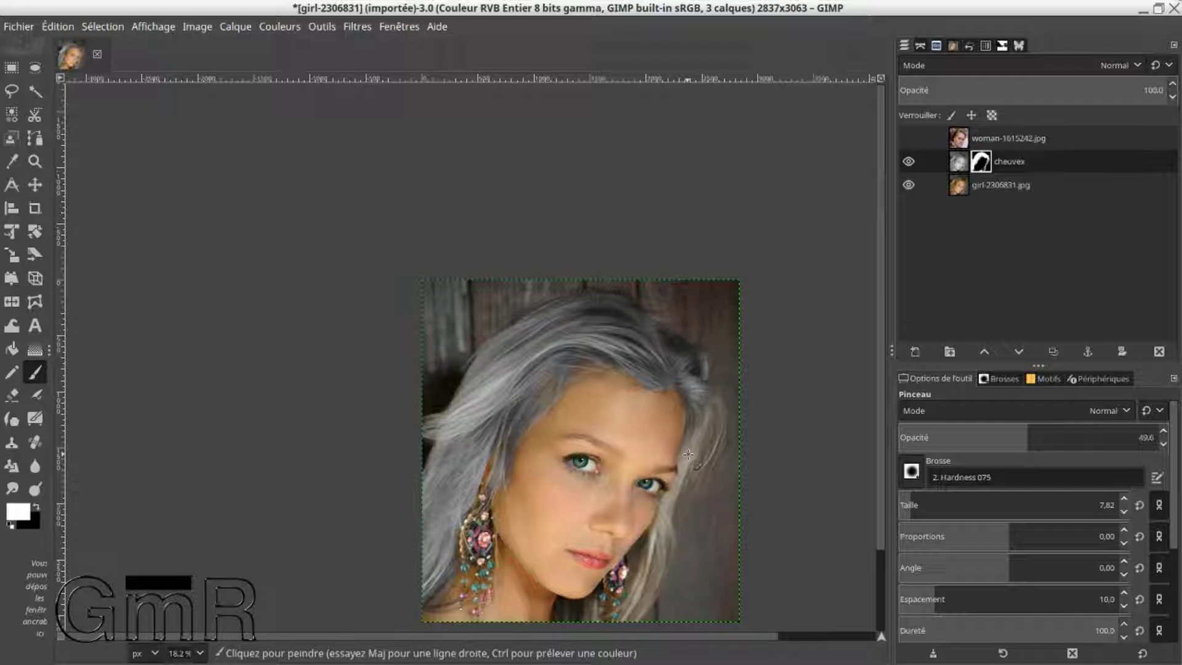
{"action": "left_click", "coordinate": [909, 161]}
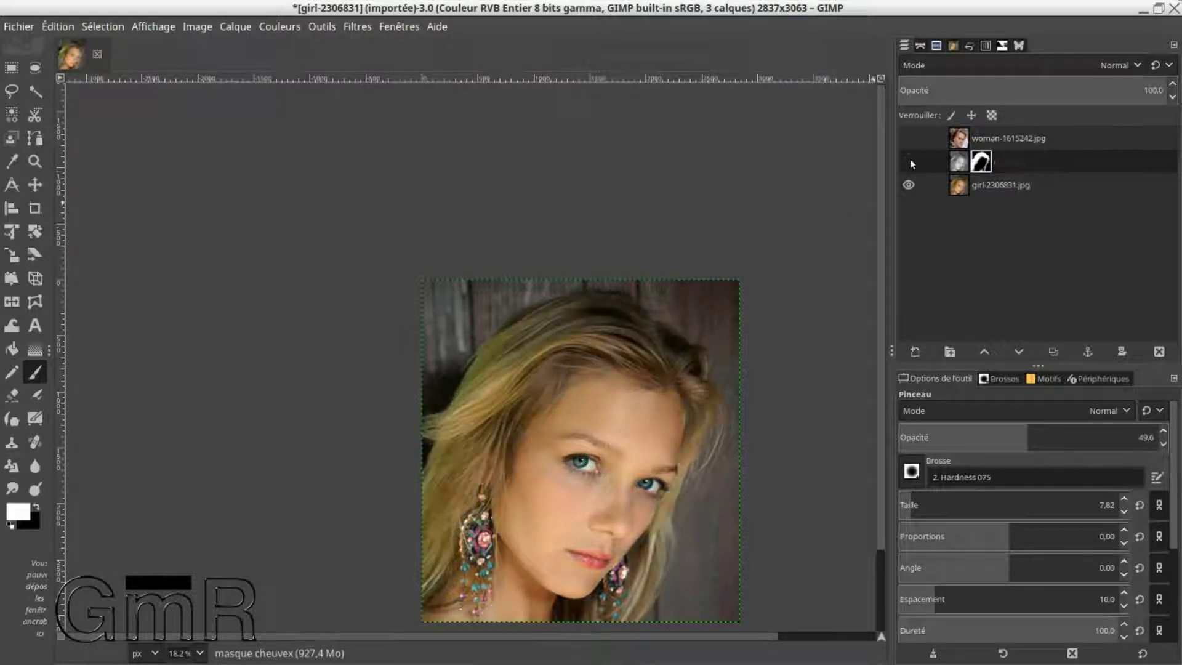
{"action": "left_click", "coordinate": [907, 161]}
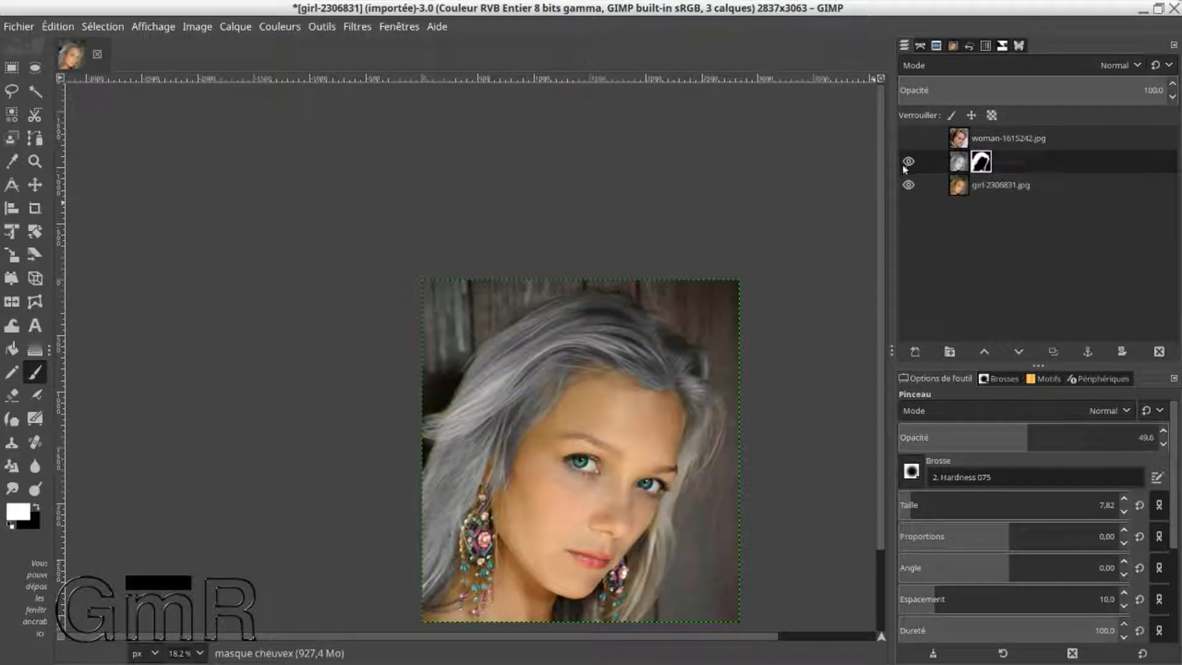
- Show the woman-1615242.jpg layer and set the cheuvex layer's blend mode to Éclaircir en Luma/Luminance seulement
{"action": "left_click", "coordinate": [909, 138]}
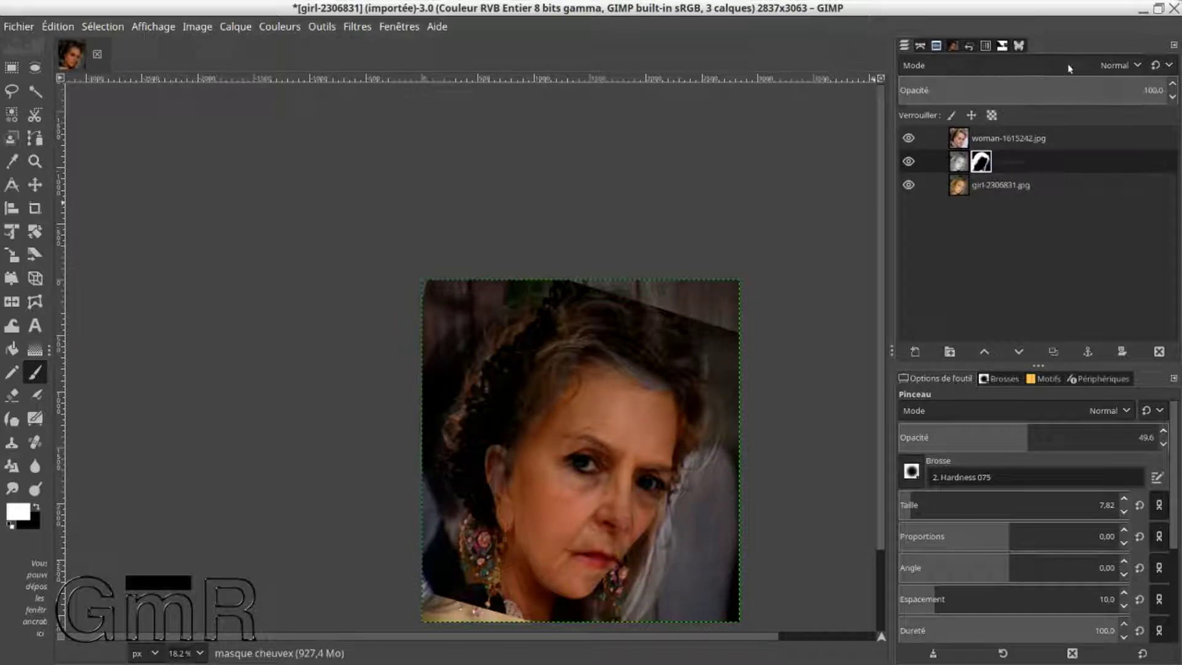
{"action": "left_click", "coordinate": [1140, 66]}
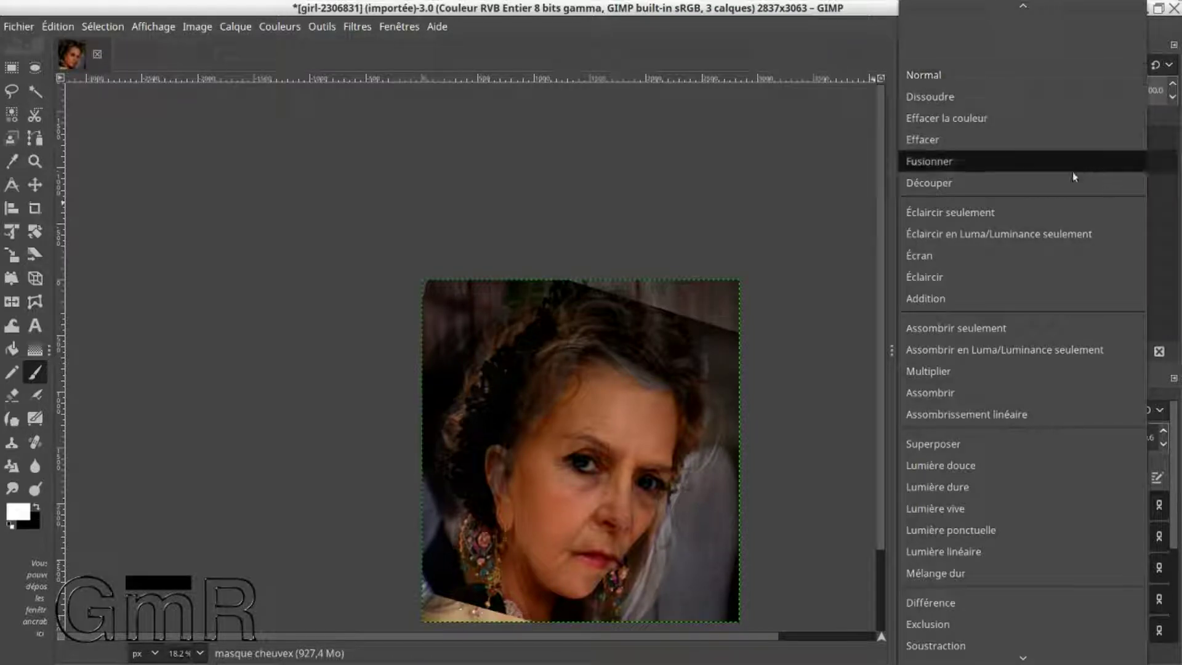
{"action": "left_click", "coordinate": [984, 231]}
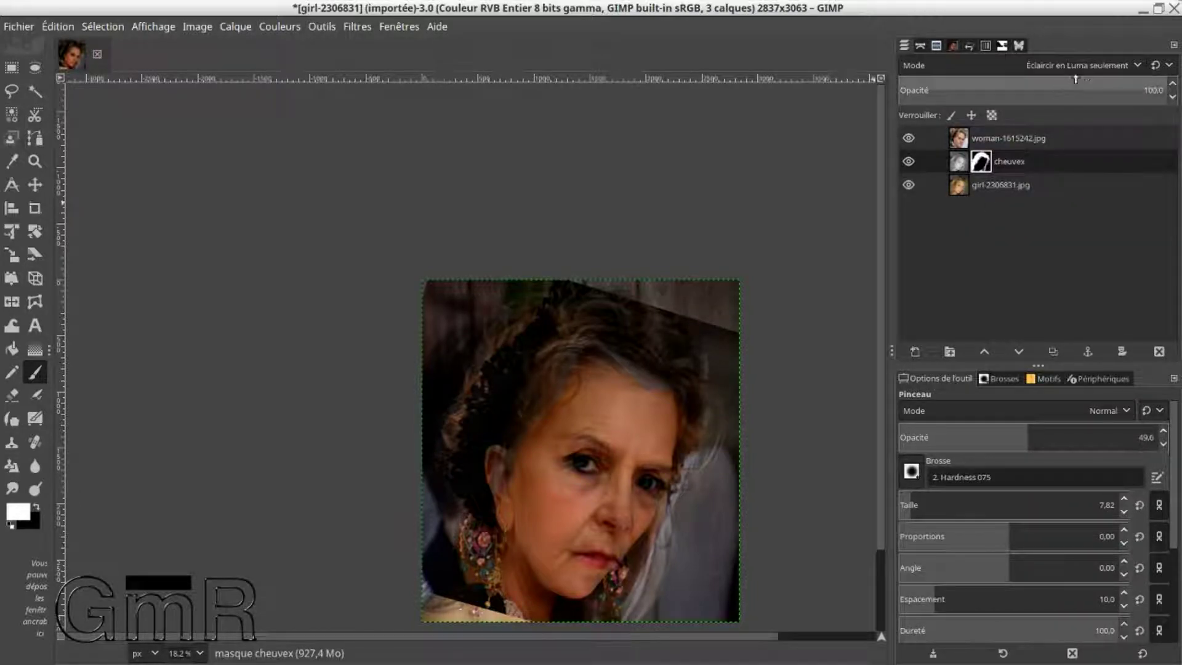
{"action": "left_click", "coordinate": [1122, 64]}
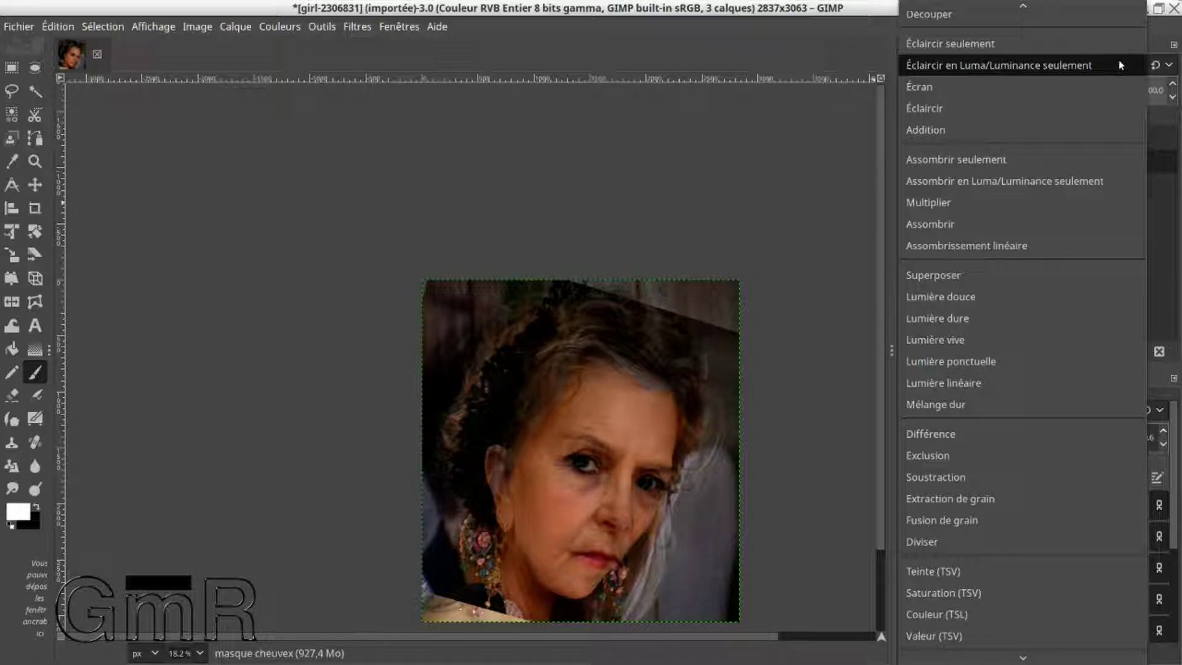
{"action": "left_click", "coordinate": [1118, 64]}
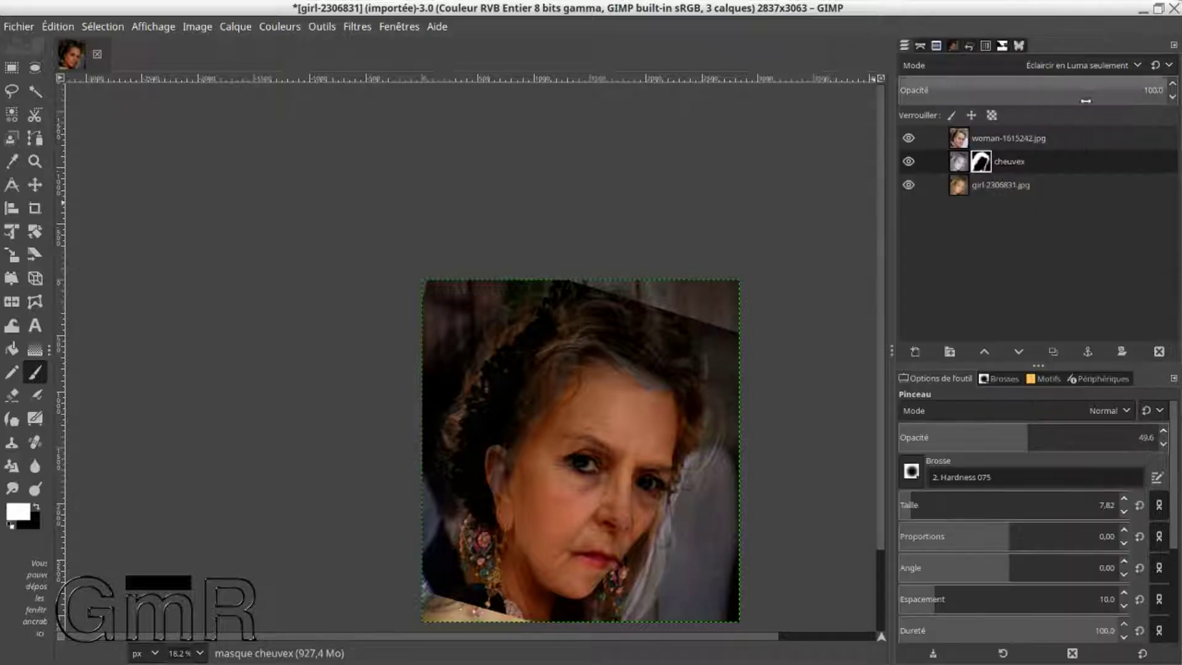
- Hide the woman-1615242.jpg layer, lower the cheuvex layer's opacity to 56.7, and compare the portrait with the cheuvex layer hidden and shown
{"action": "left_click", "coordinate": [909, 140]}
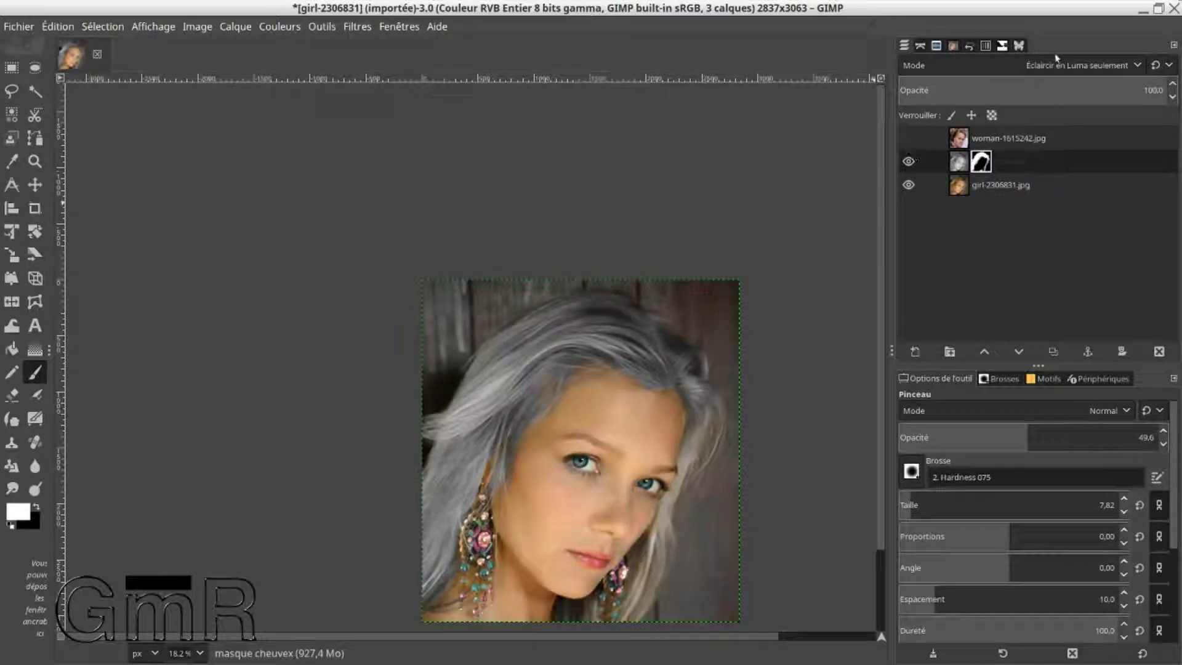
{"action": "left_click", "coordinate": [1129, 64]}
{"action": "left_click", "coordinate": [1126, 62]}
{"action": "left_click", "coordinate": [1099, 93]}
{"action": "left_click_drag", "start_coordinate": [1093, 95], "coordinate": [1055, 92]}
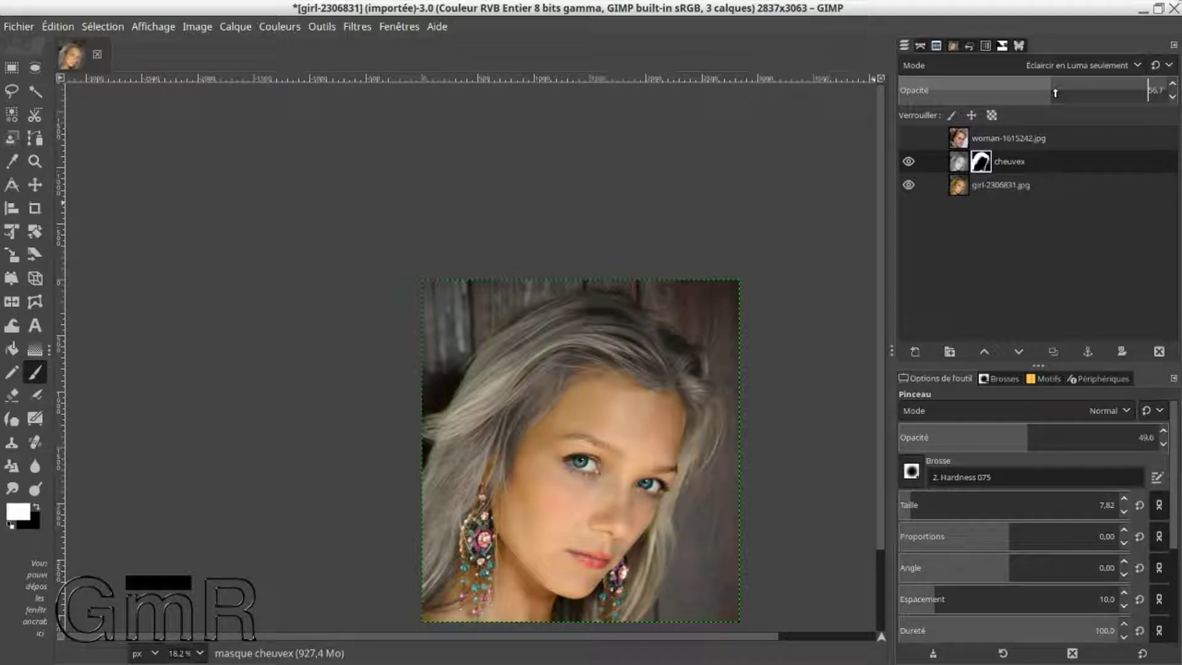
{"action": "scroll", "coordinate": [628, 349], "scroll_direction": "up", "scroll_amount": 2}
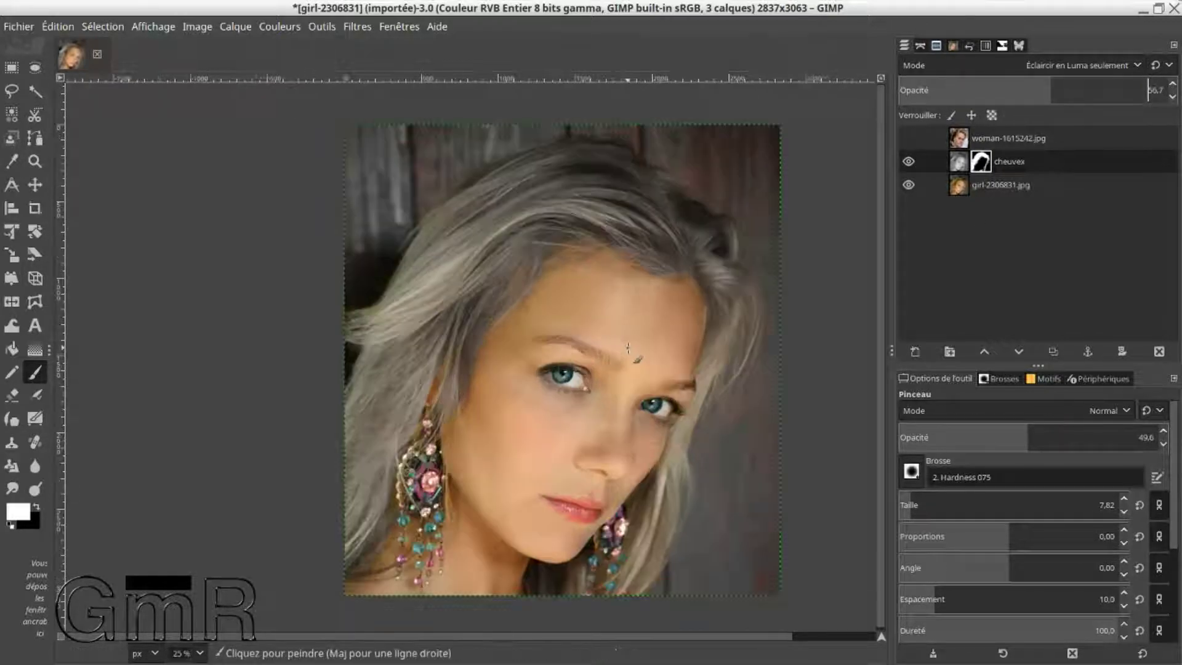
{"action": "scroll", "coordinate": [628, 349], "scroll_direction": "up", "scroll_amount": 1}
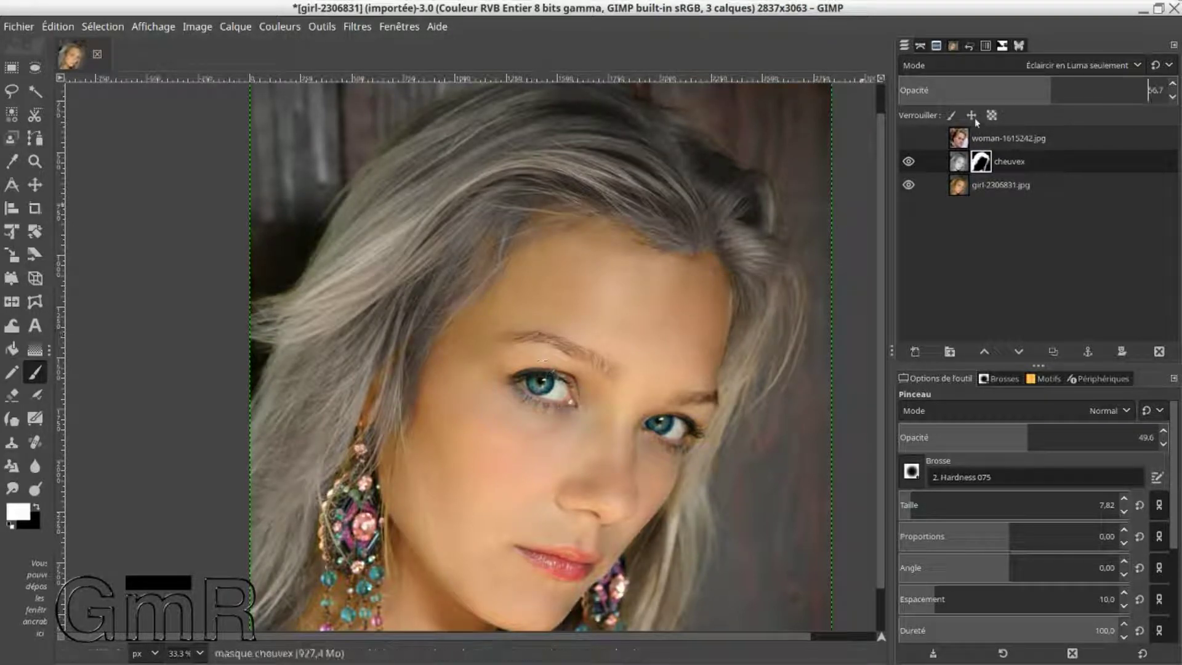
{"action": "left_click", "coordinate": [908, 162]}
{"action": "left_click", "coordinate": [908, 162]}
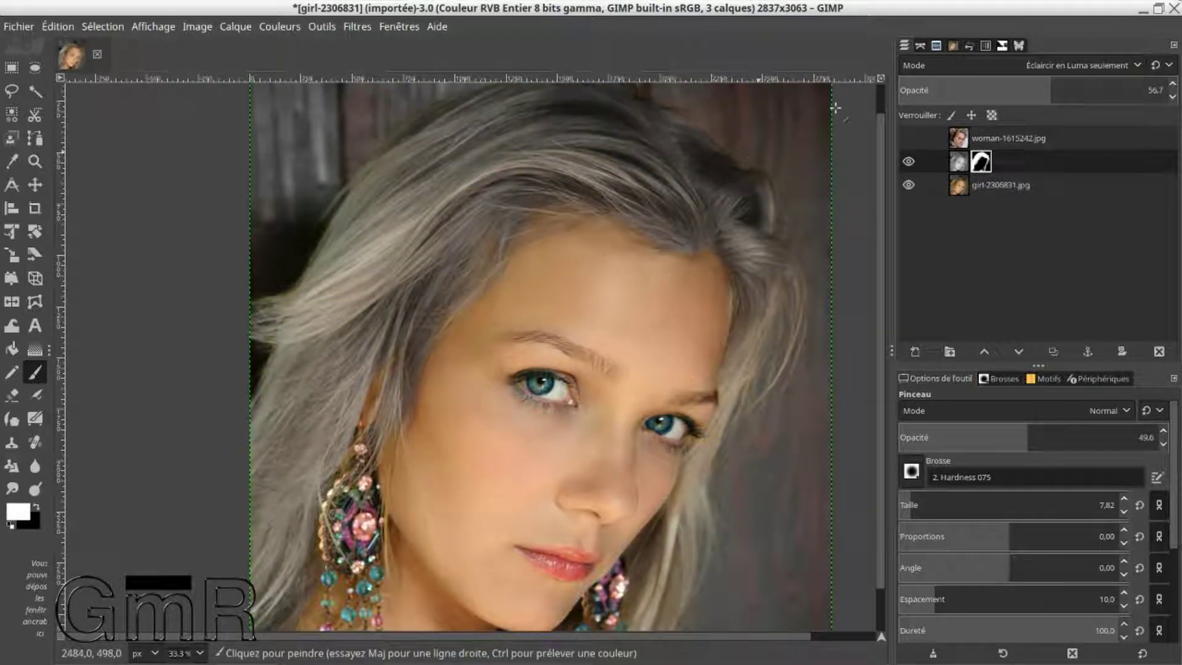
- Try the cheuvex layer at 100 opacity under other blend modes, settling on Éclaircir en Luma seulement at 45.4 opacity
{"action": "left_click", "coordinate": [908, 138]}
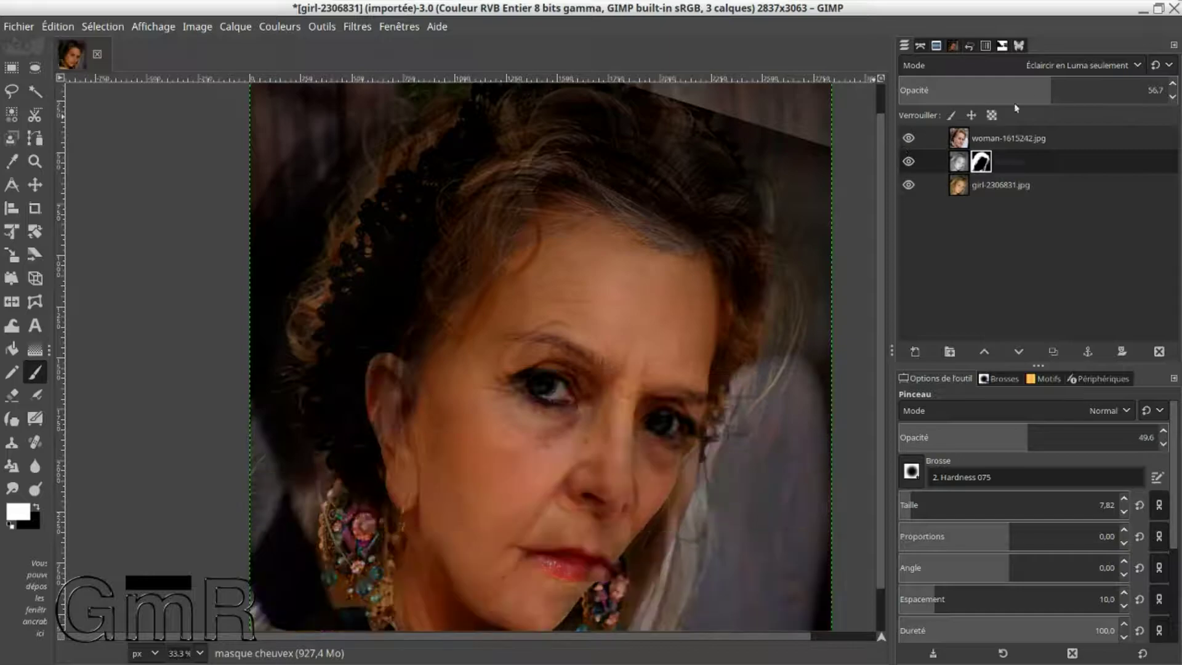
{"action": "left_click_drag", "start_coordinate": [1051, 80], "coordinate": [1170, 80]}
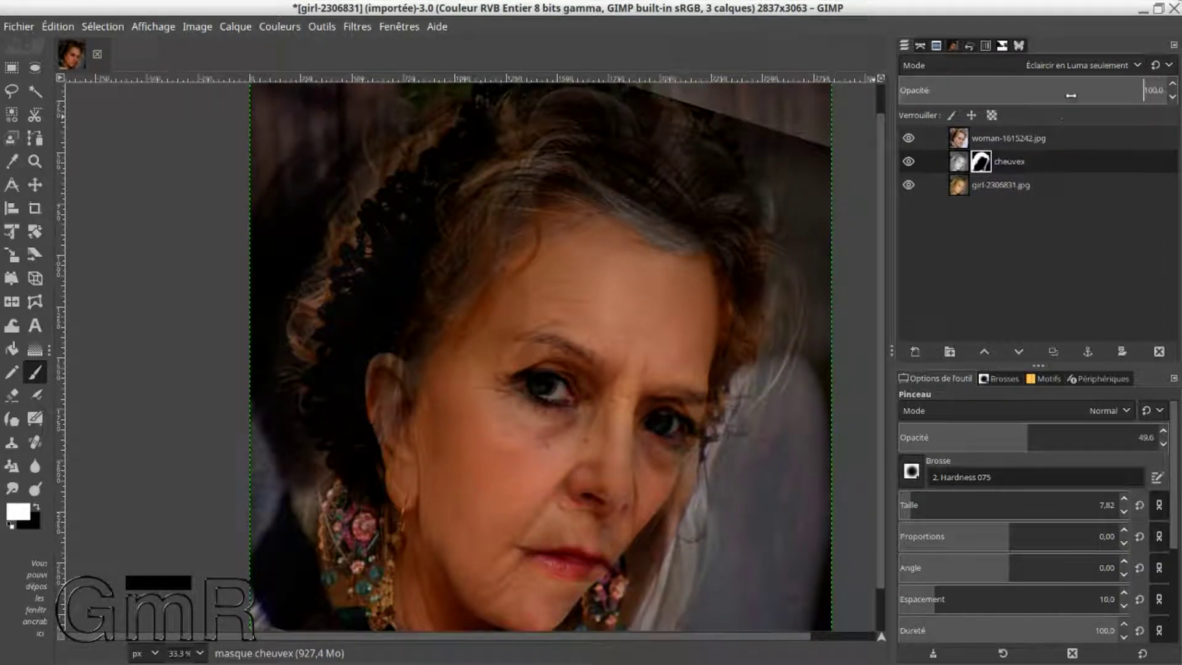
{"action": "left_click", "coordinate": [1135, 65]}
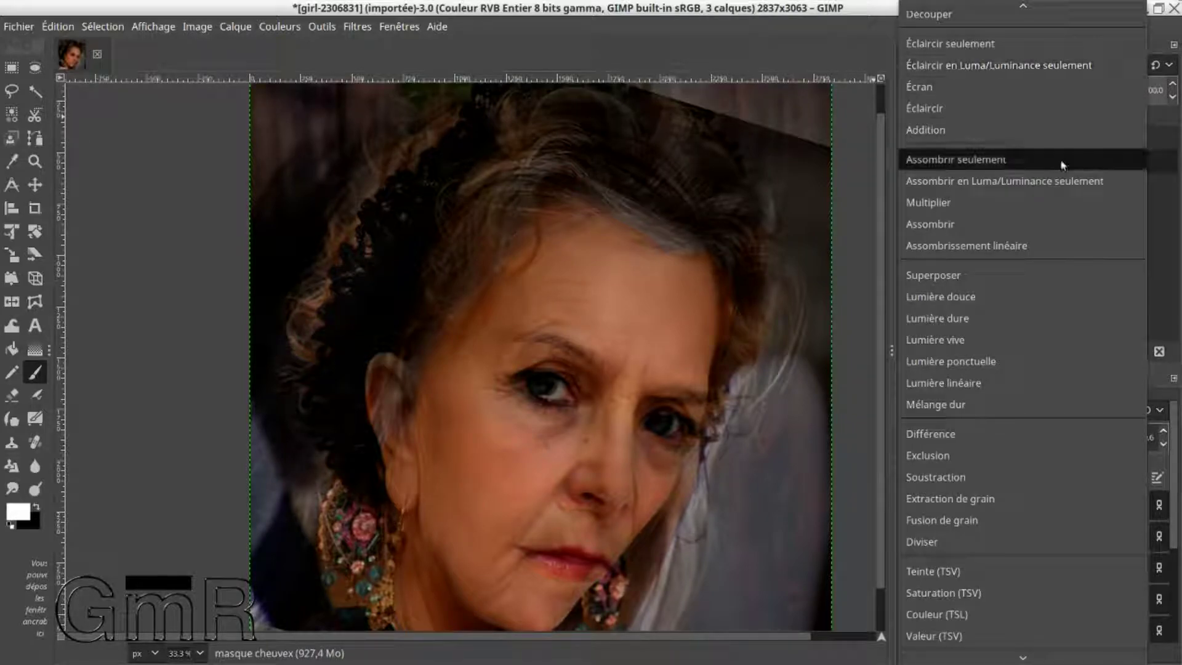
{"action": "left_click", "coordinate": [981, 272]}
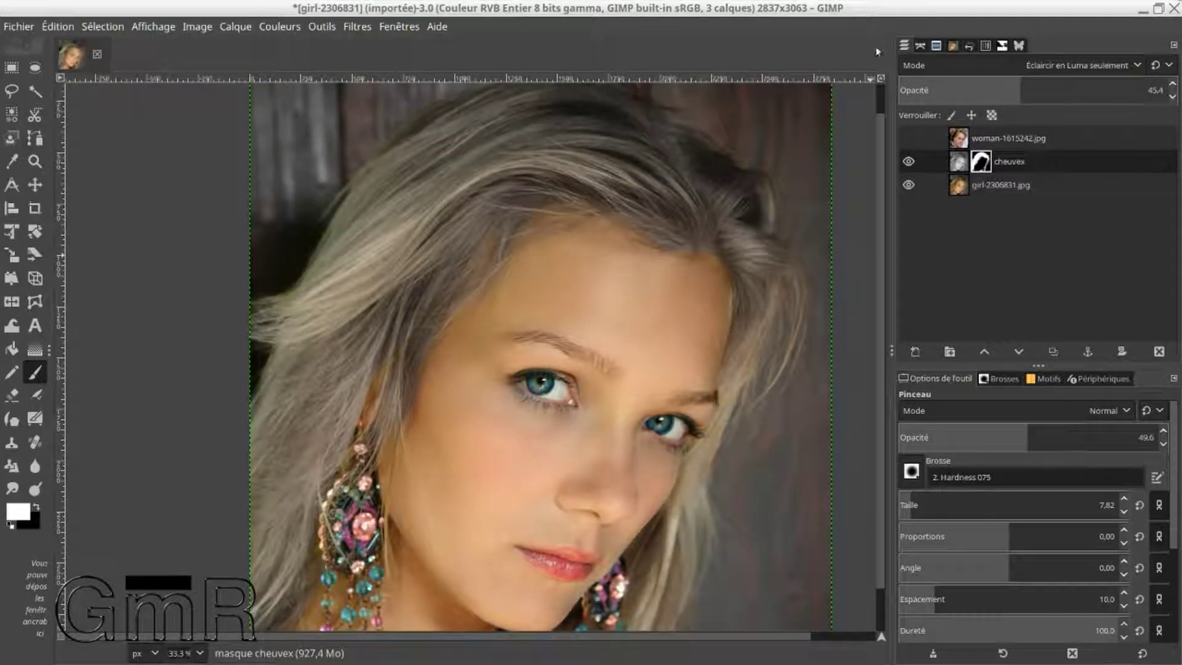
- Select and show the woman-1615242.jpg layer and try the Écran, Éclaircir en Luma seulement and Découper blend modes on it
{"action": "left_click", "coordinate": [979, 138]}
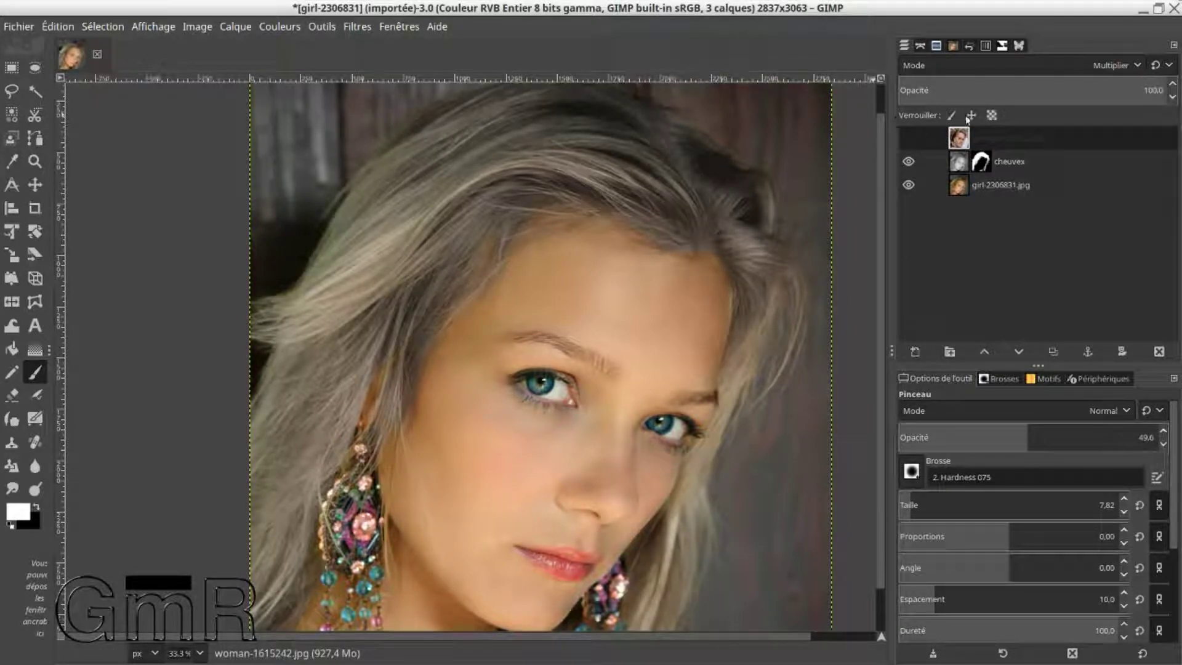
{"action": "left_click", "coordinate": [907, 139]}
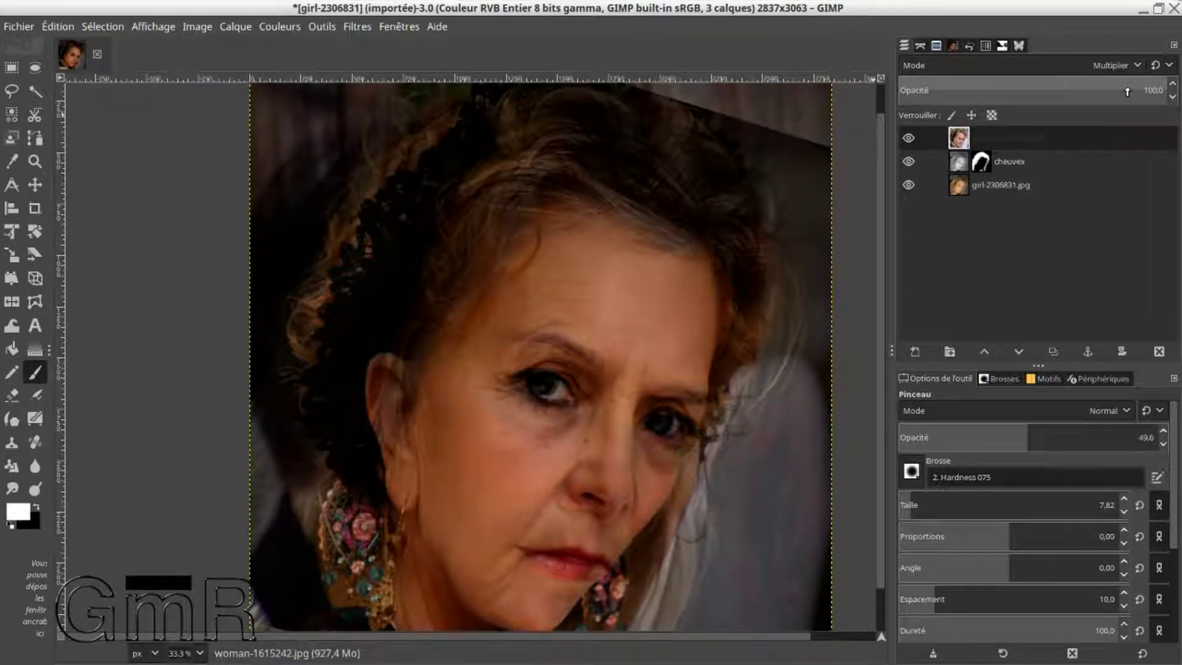
{"action": "left_click", "coordinate": [1117, 66]}
{"action": "scroll", "coordinate": [1016, 61], "scroll_direction": "up", "scroll_amount": 3}
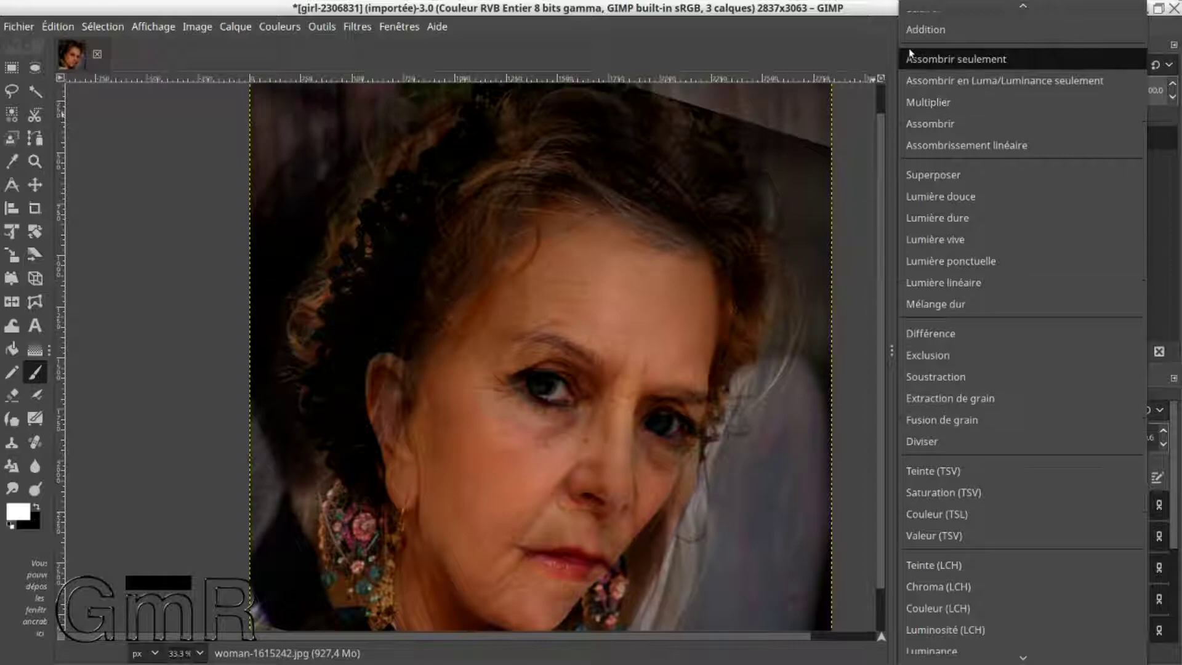
{"action": "scroll", "coordinate": [939, 69], "scroll_direction": "up", "scroll_amount": 2}
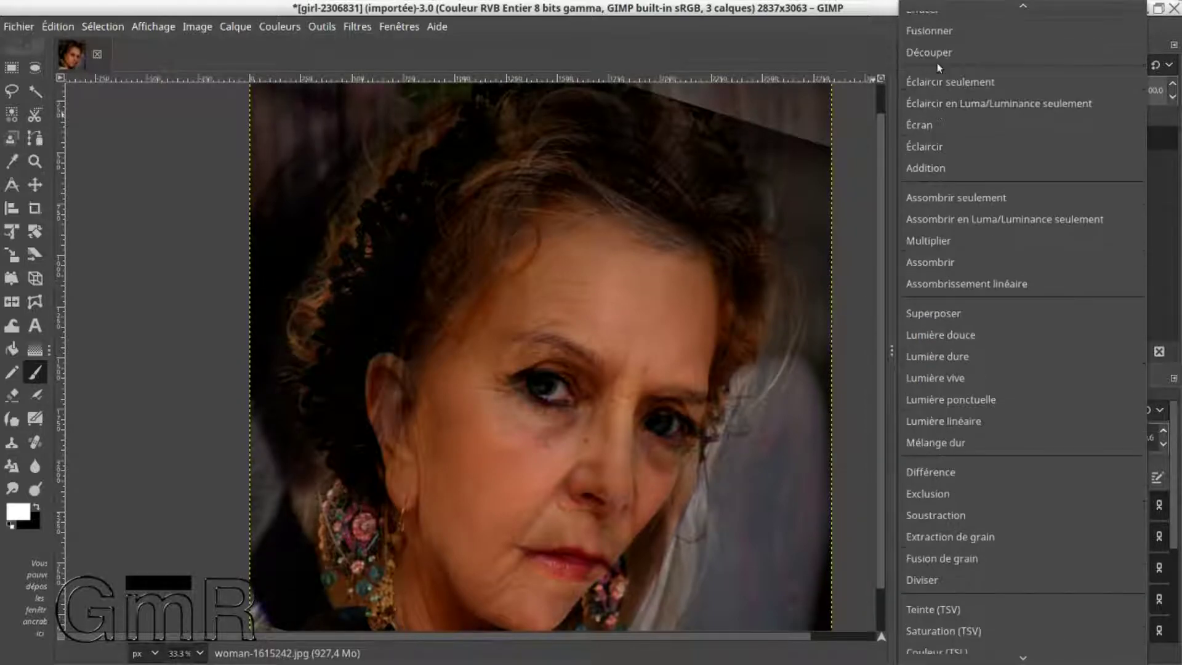
{"action": "left_click", "coordinate": [929, 128]}
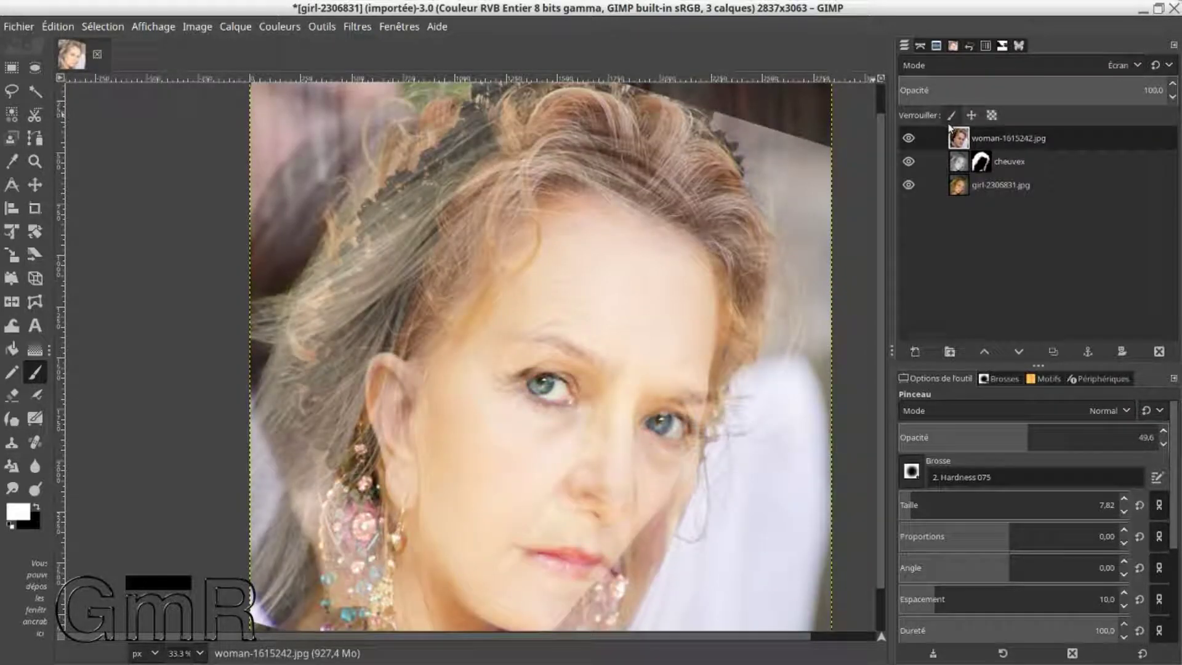
{"action": "scroll", "coordinate": [966, 89], "scroll_direction": "down", "scroll_amount": 1}
{"action": "scroll", "coordinate": [974, 64], "scroll_direction": "up", "scroll_amount": 1}
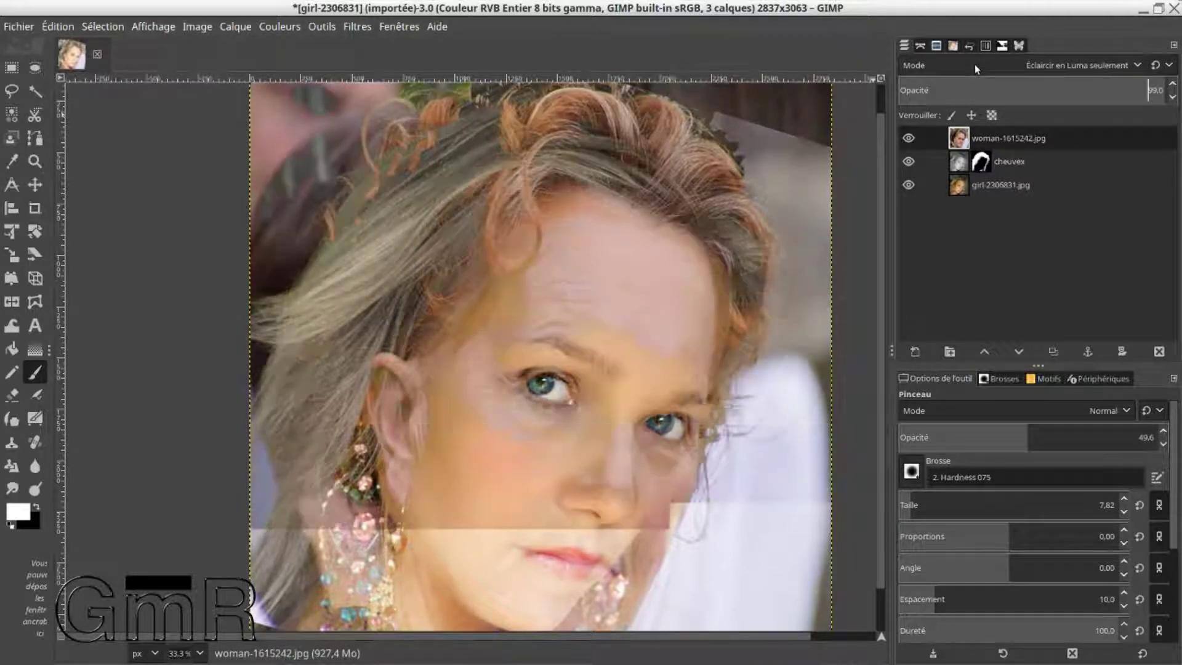
{"action": "scroll", "coordinate": [974, 64], "scroll_direction": "up", "scroll_amount": 2}
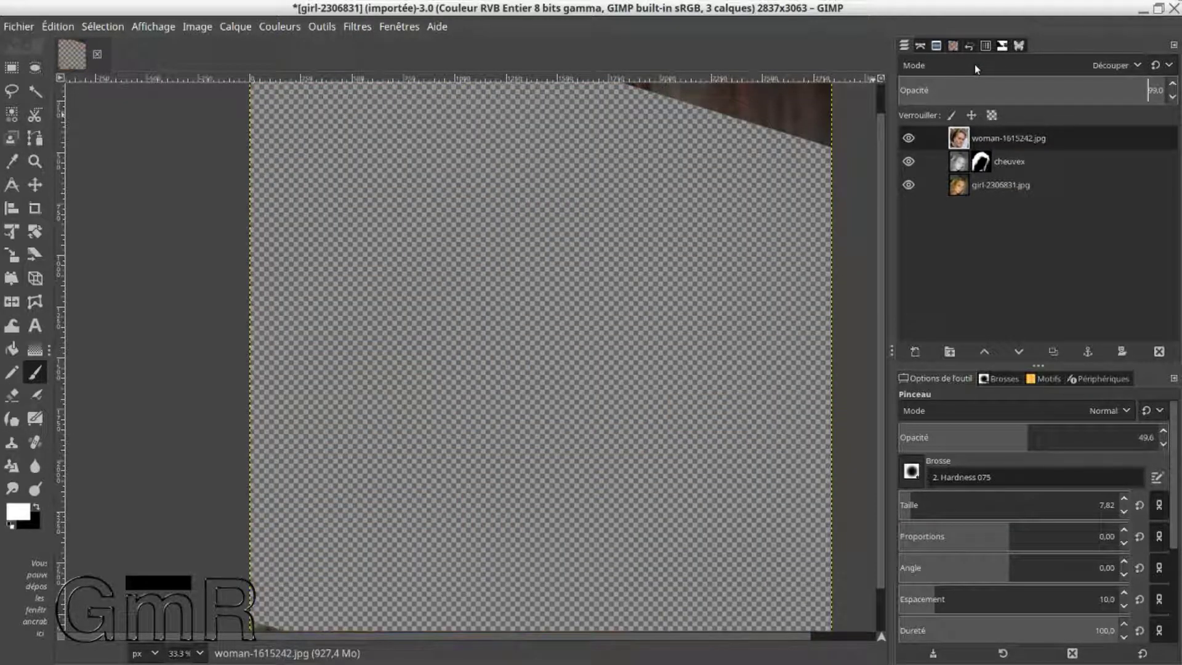
- Set the woman-1615242.jpg layer's blend mode to Normal and its opacity to 100
{"action": "left_click", "coordinate": [1110, 67]}
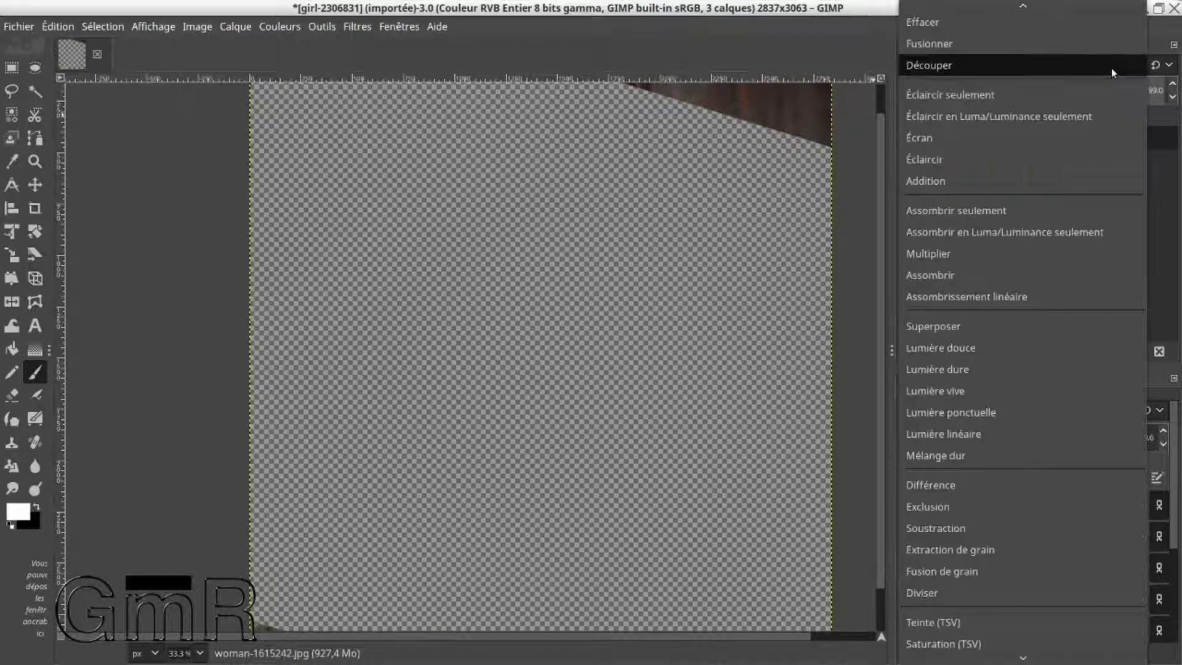
{"action": "scroll", "coordinate": [1010, 65], "scroll_direction": "up", "scroll_amount": 3}
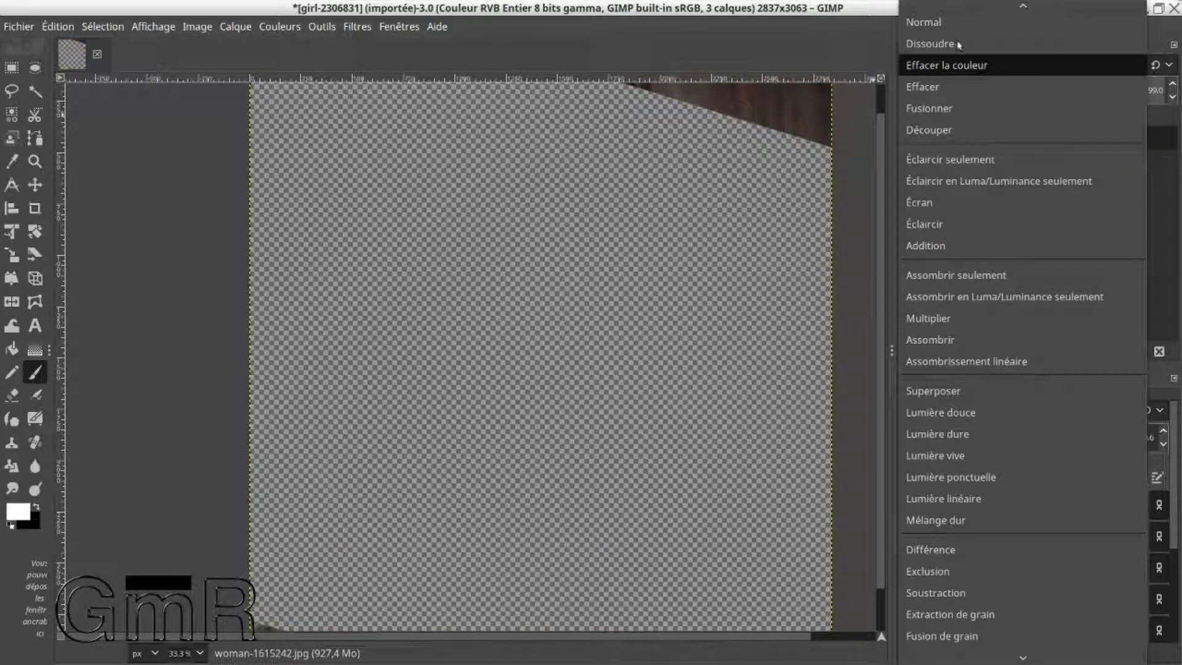
{"action": "left_click", "coordinate": [938, 22]}
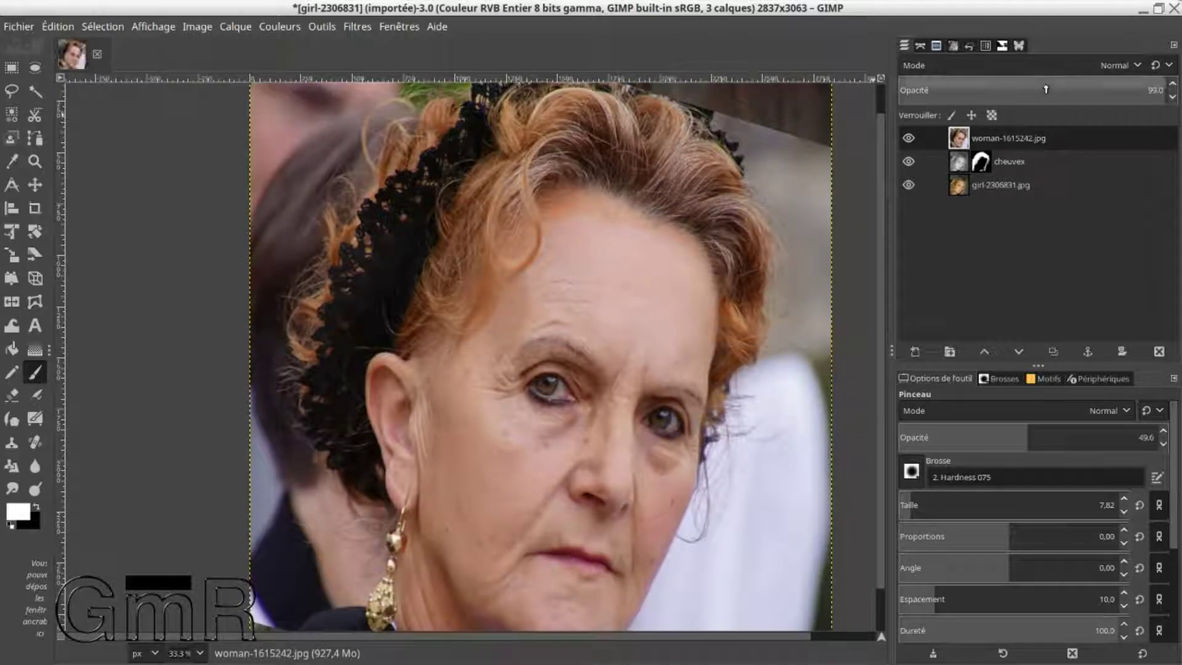
{"action": "left_click", "coordinate": [1045, 89]}
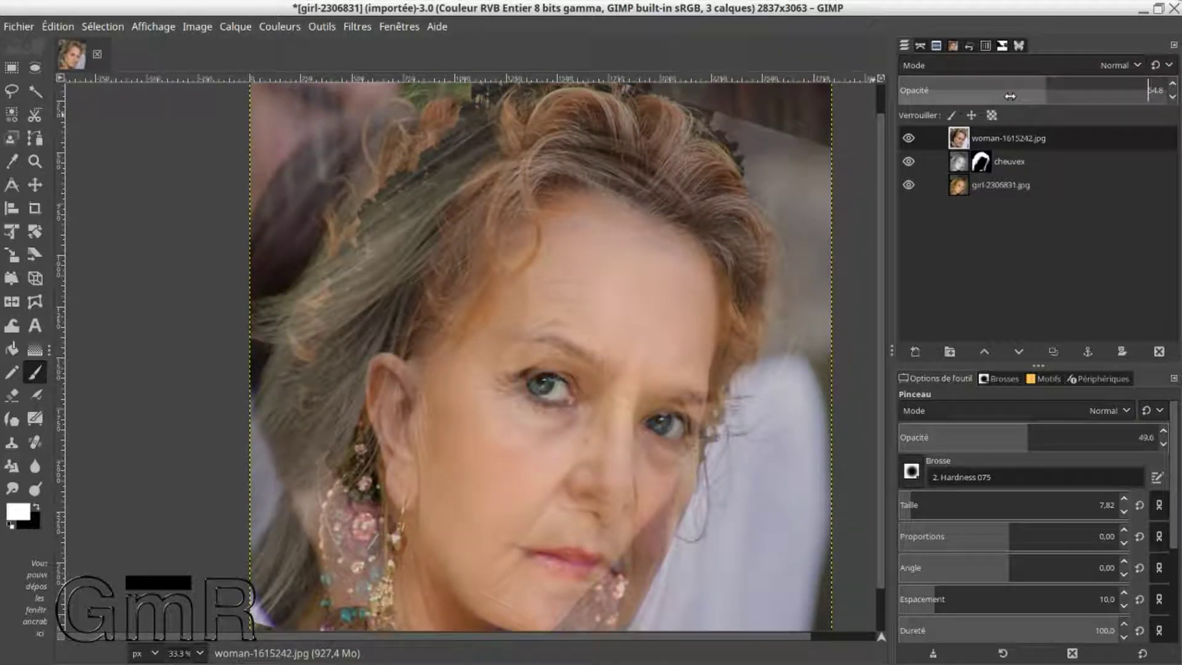
{"action": "left_click_drag", "start_coordinate": [1010, 97], "coordinate": [1180, 86]}
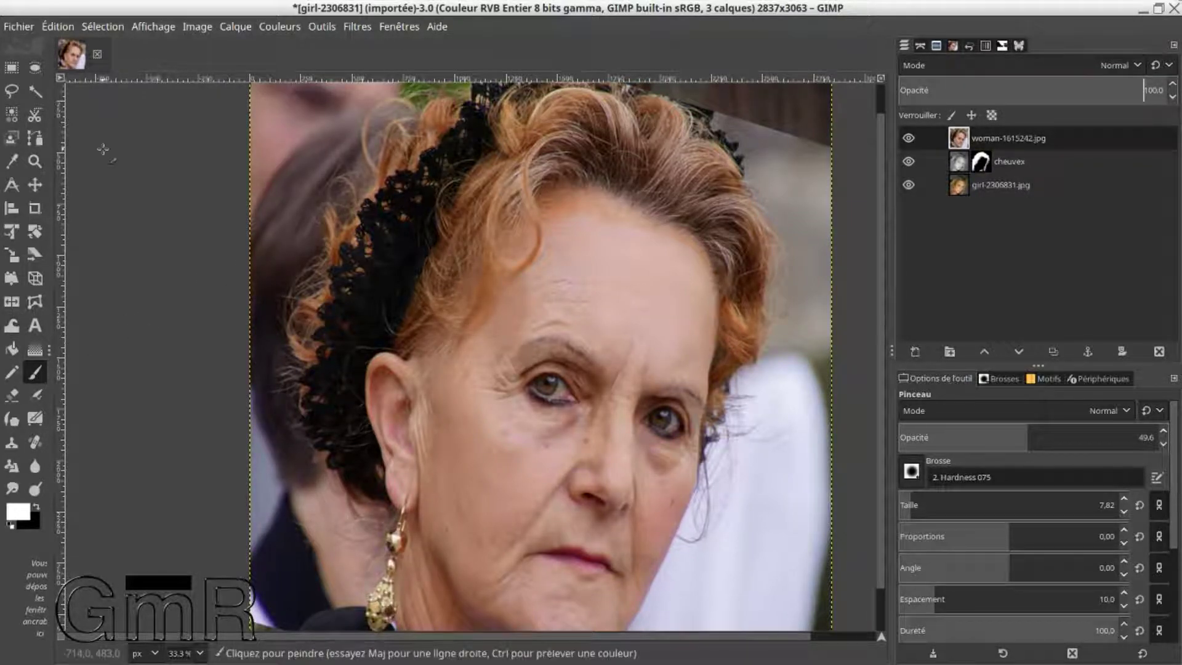
- Set up the Warp tool (Gauchir) with size 655.93 and force 49, and enable the high-quality preview
{"action": "left_click", "coordinate": [11, 326]}
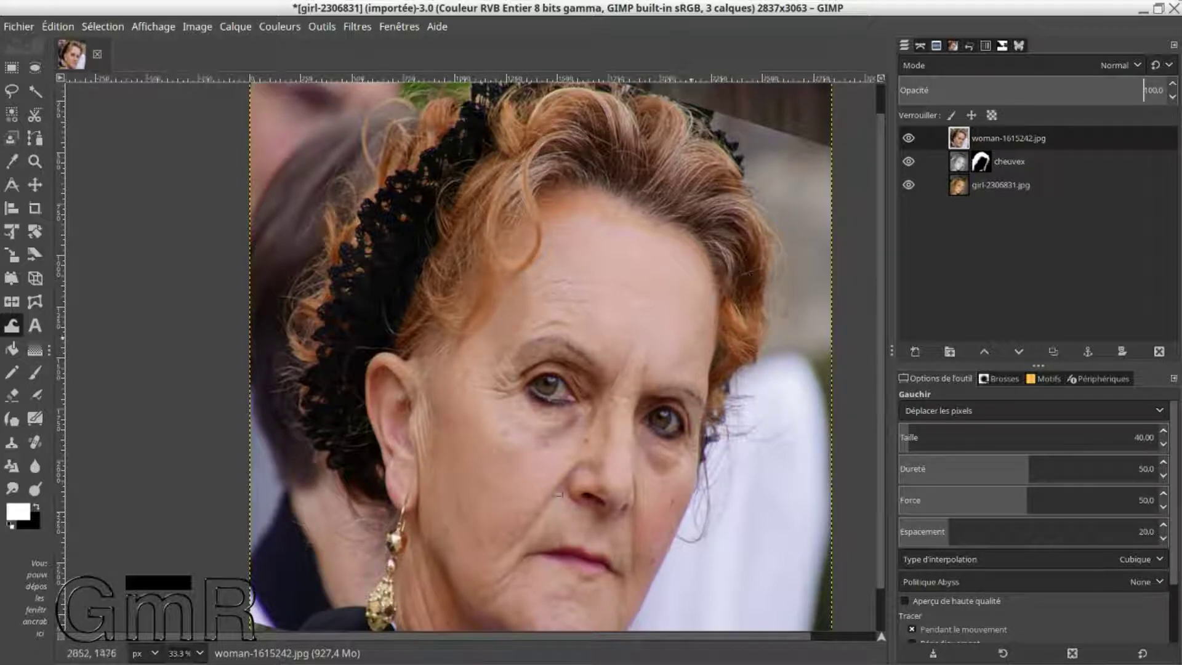
{"action": "left_click_drag", "start_coordinate": [927, 438], "coordinate": [1072, 434]}
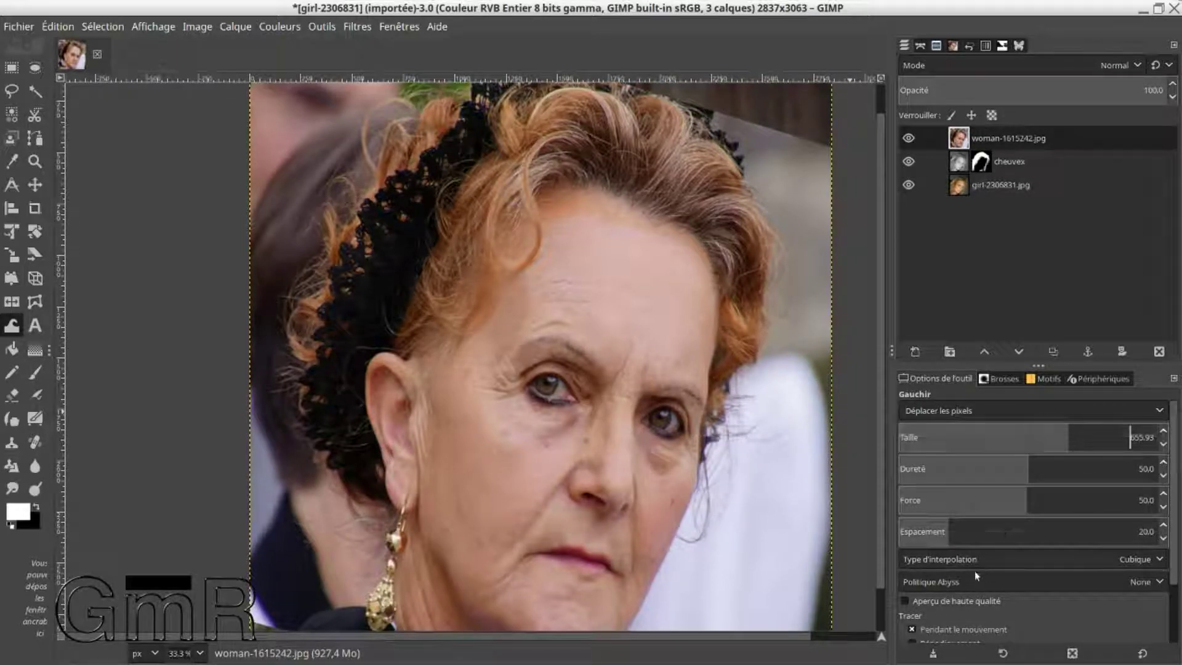
{"action": "left_click_drag", "start_coordinate": [1145, 508], "coordinate": [1142, 519]}
{"action": "left_click_drag", "start_coordinate": [1172, 512], "coordinate": [1175, 588]}
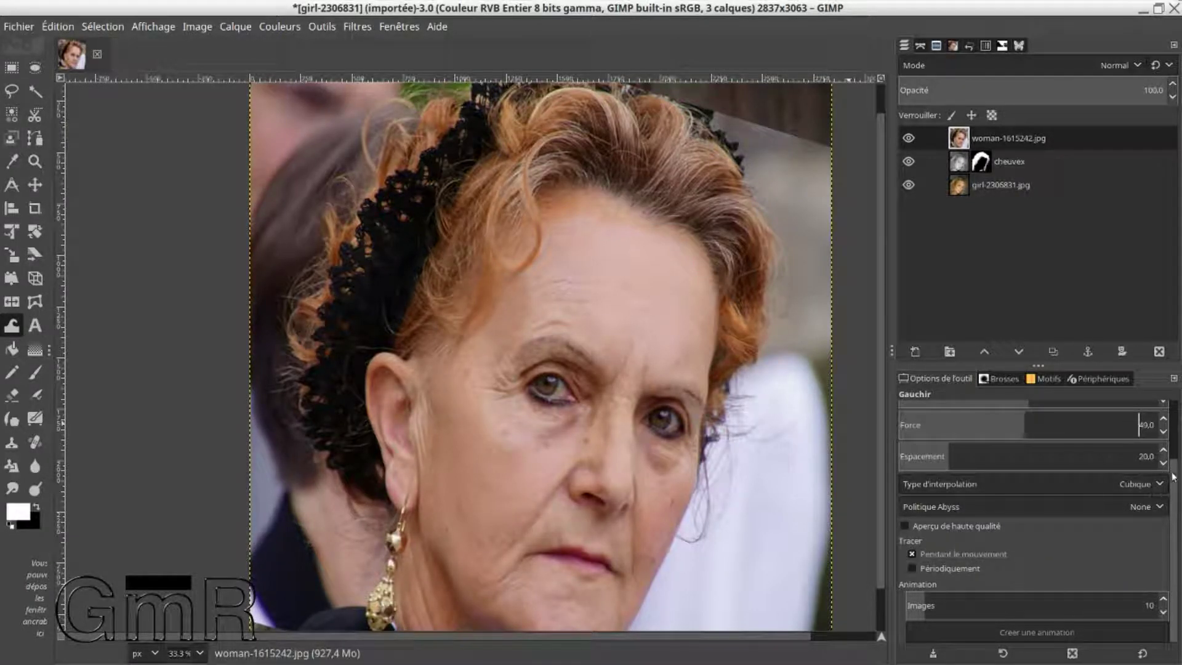
{"action": "left_click_drag", "start_coordinate": [1177, 470], "coordinate": [1171, 404]}
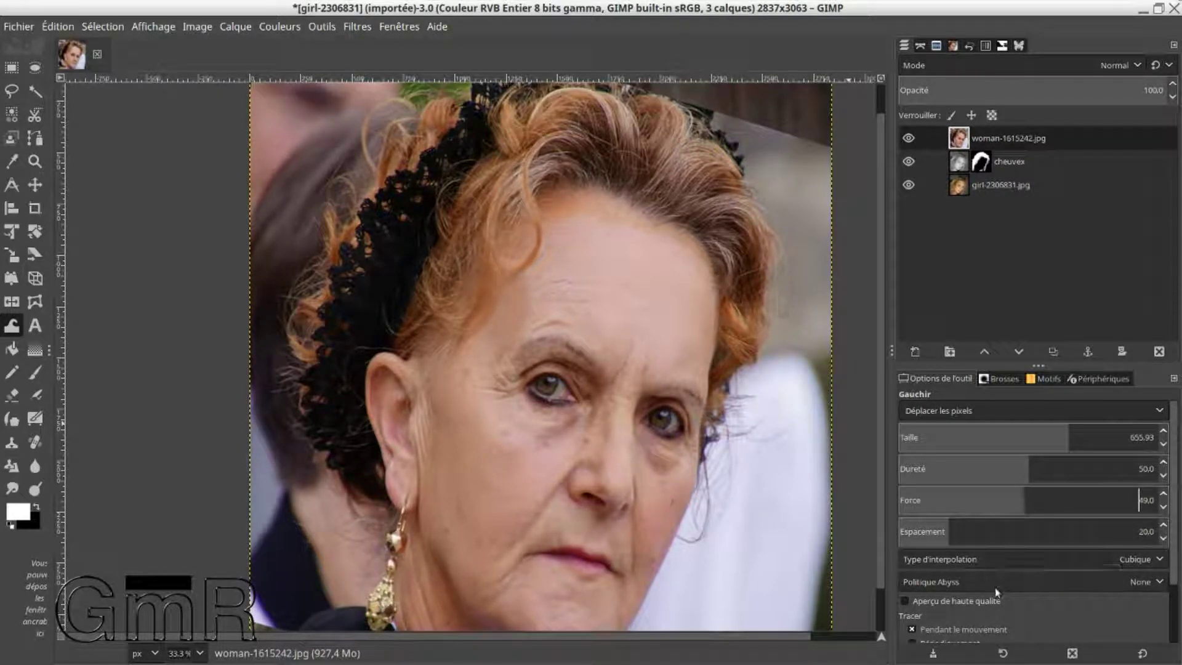
{"action": "left_click", "coordinate": [979, 604]}
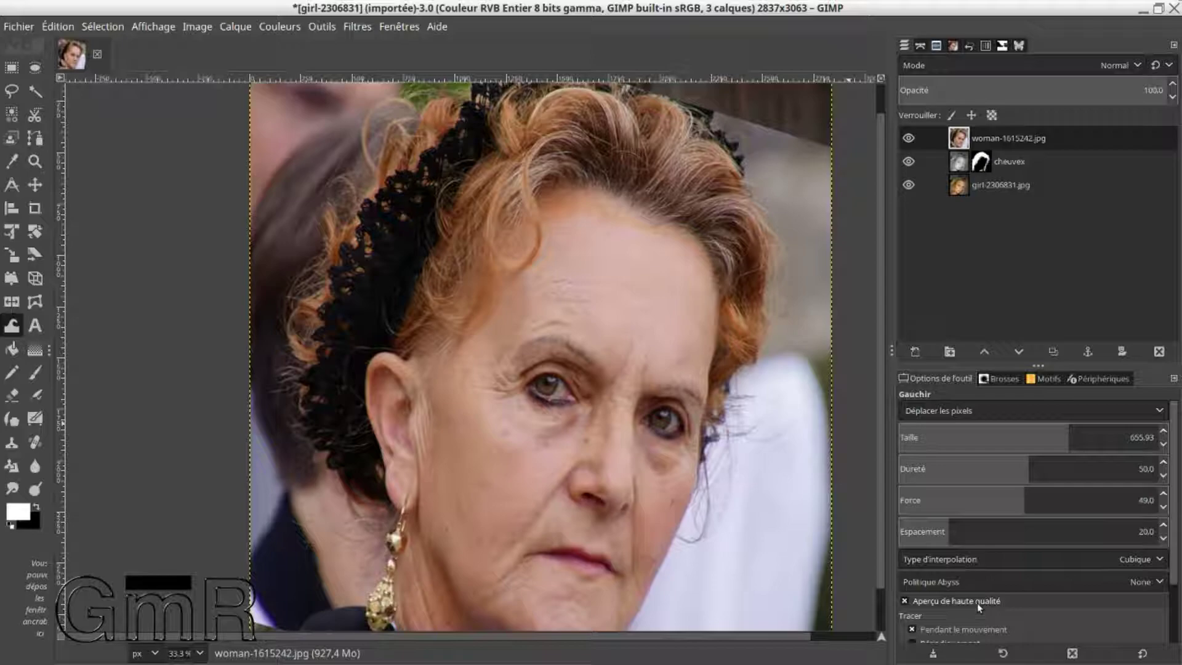
- Lower the woman-1615242.jpg layer's opacity to 64.7 and warp the older woman's cheek beside the ear to match the girl's face
{"action": "left_click", "coordinate": [1028, 90]}
{"action": "left_click_drag", "start_coordinate": [1029, 89], "coordinate": [1073, 95]}
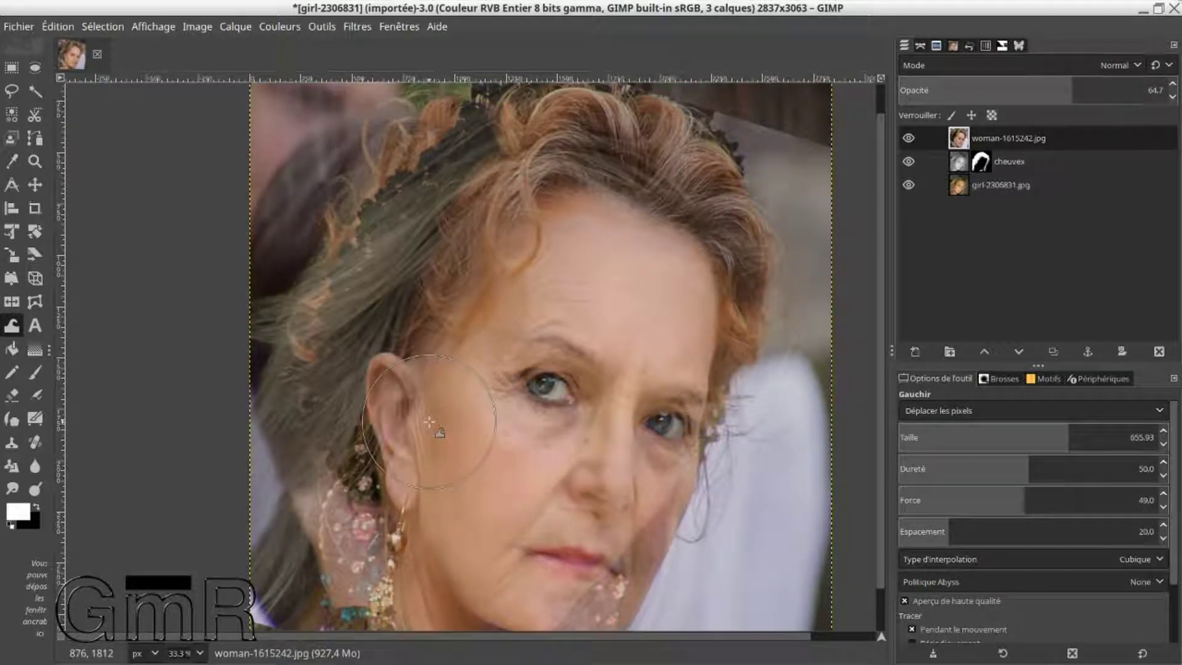
{"action": "left_click_drag", "start_coordinate": [429, 421], "coordinate": [437, 428]}
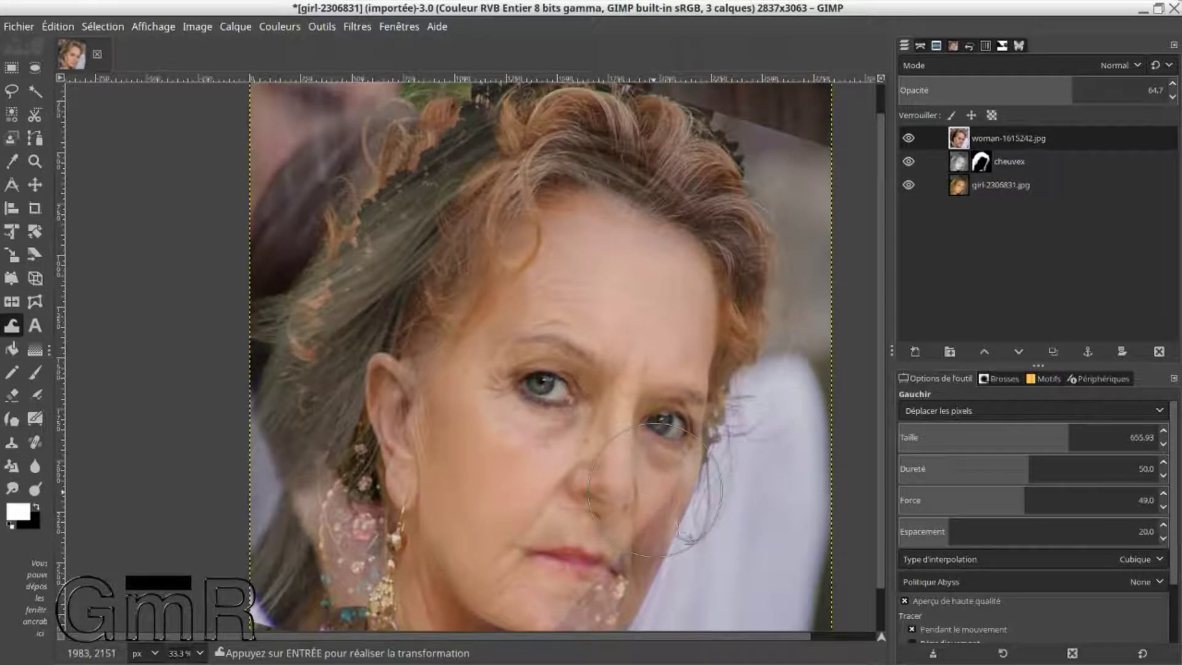
- Compare the lower face and chin alignment with the woman-1615242.jpg layer hidden and shown
{"action": "left_click_drag", "start_coordinate": [671, 505], "coordinate": [615, 306]}
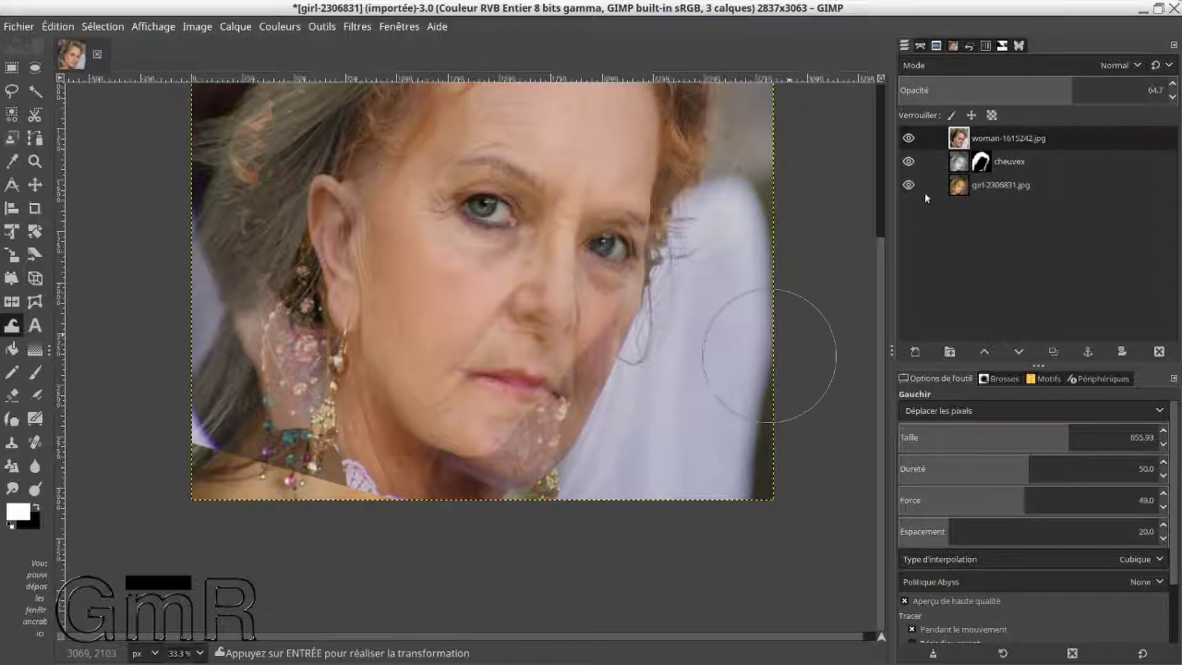
{"action": "left_click", "coordinate": [908, 138]}
{"action": "left_click", "coordinate": [908, 138]}
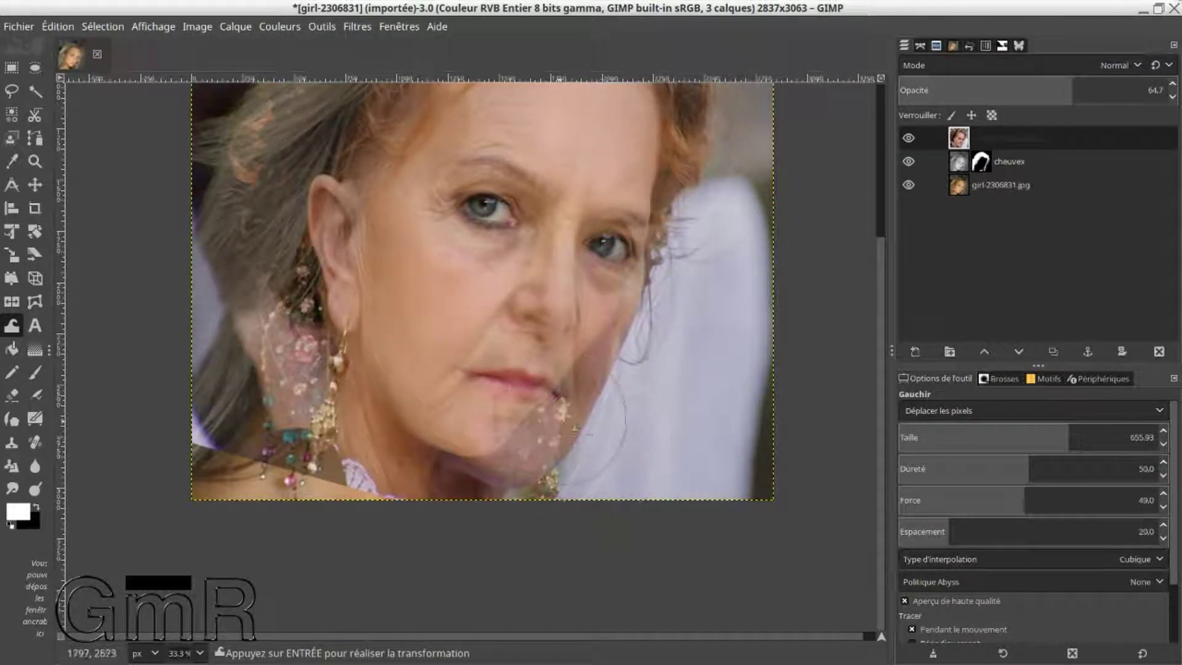
- Set the Warp size to 900.34 and warp the older woman's jaw, chin and neck contour to match the girl's lower face
{"action": "mouse_move", "coordinate": [612, 439]}
{"action": "left_mouse_down"}
{"action": "mouse_move", "coordinate": [650, 404]}
{"action": "mouse_move", "coordinate": [706, 342]}
{"action": "mouse_move", "coordinate": [618, 440]}
{"action": "mouse_move", "coordinate": [589, 449]}
{"action": "mouse_move", "coordinate": [575, 417]}
{"action": "mouse_move", "coordinate": [556, 414]}
{"action": "mouse_move", "coordinate": [612, 362]}
{"action": "mouse_move", "coordinate": [619, 344]}
{"action": "mouse_move", "coordinate": [600, 339]}
{"action": "mouse_move", "coordinate": [637, 316]}
{"action": "mouse_move", "coordinate": [627, 294]}
{"action": "mouse_move", "coordinate": [635, 288]}
{"action": "mouse_move", "coordinate": [674, 321]}
{"action": "left_mouse_up"}
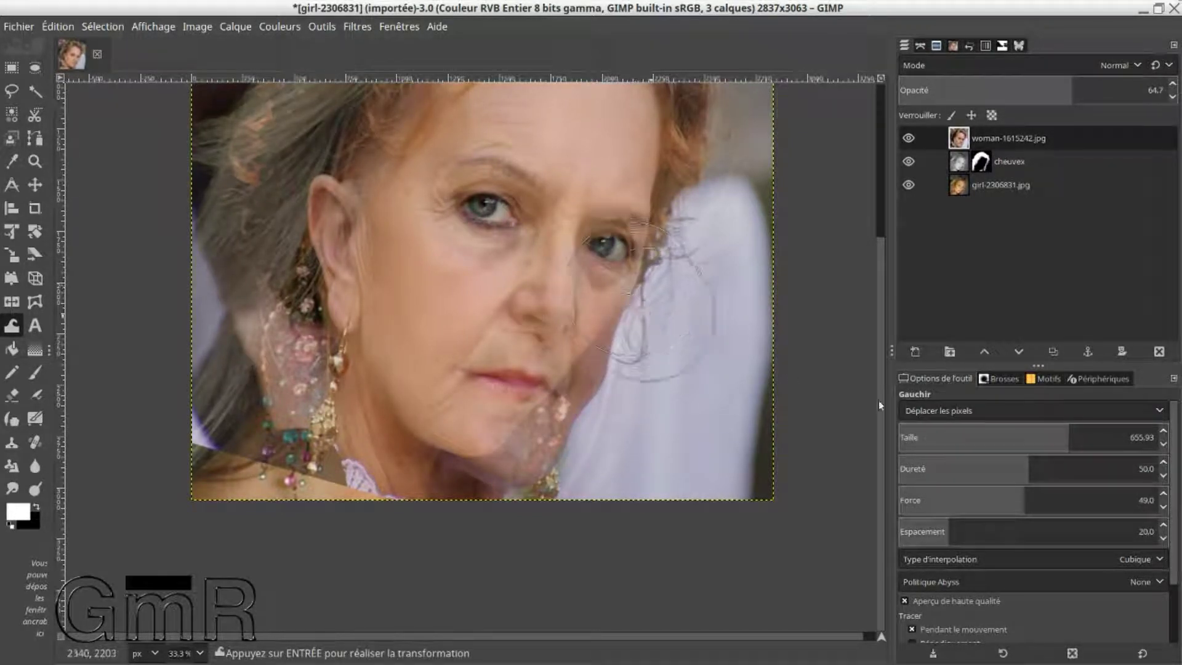
{"action": "left_click_drag", "start_coordinate": [1074, 434], "coordinate": [1131, 435]}
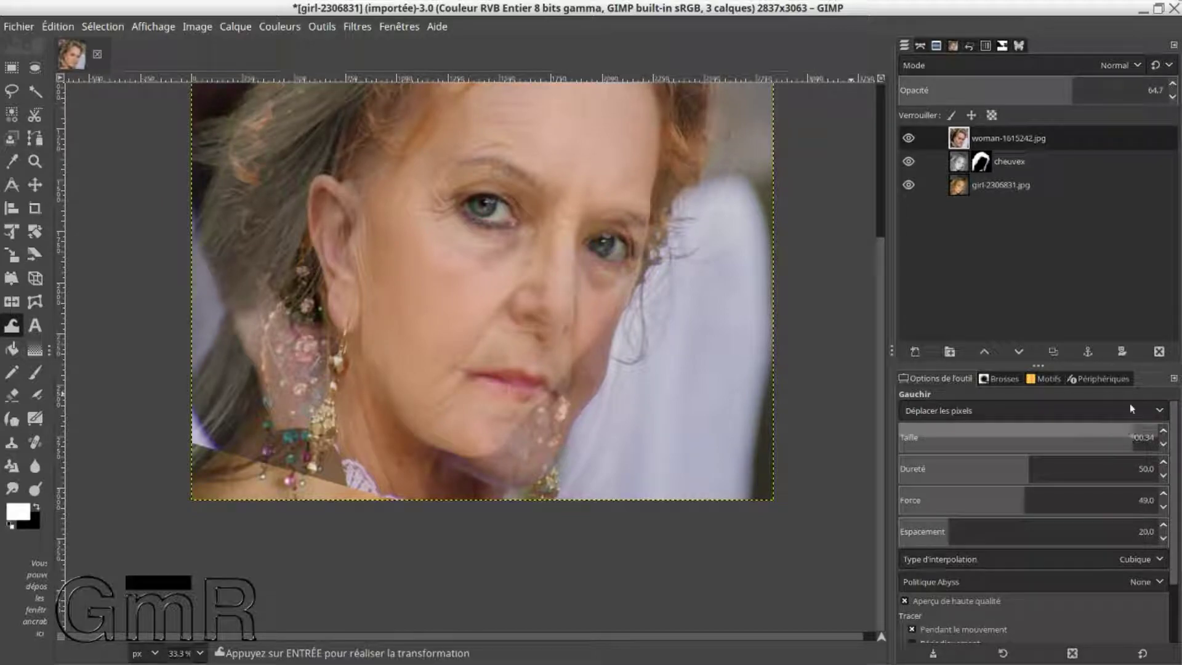
{"action": "mouse_move", "coordinate": [611, 384]}
{"action": "left_mouse_down"}
{"action": "mouse_move", "coordinate": [565, 407]}
{"action": "mouse_move", "coordinate": [566, 442]}
{"action": "left_mouse_up"}
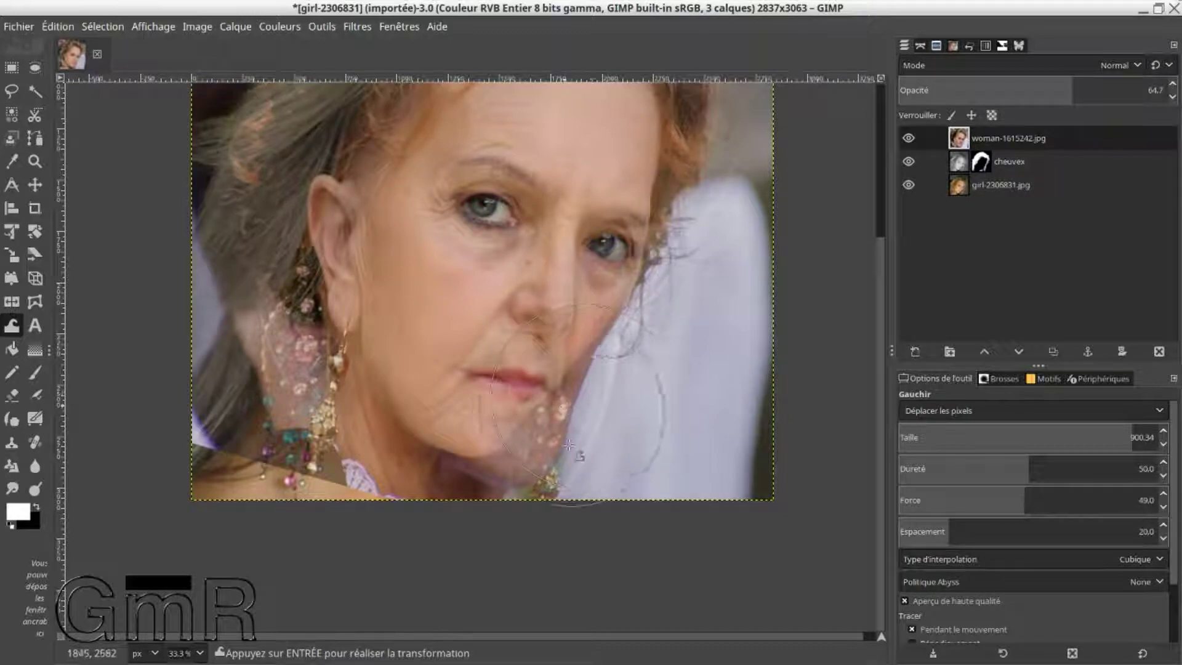
{"action": "mouse_move", "coordinate": [492, 480]}
{"action": "left_mouse_down"}
{"action": "mouse_move", "coordinate": [450, 465]}
{"action": "mouse_move", "coordinate": [491, 467]}
{"action": "mouse_move", "coordinate": [463, 448]}
{"action": "mouse_move", "coordinate": [494, 460]}
{"action": "mouse_move", "coordinate": [460, 450]}
{"action": "mouse_move", "coordinate": [551, 447]}
{"action": "mouse_move", "coordinate": [519, 435]}
{"action": "mouse_move", "coordinate": [549, 451]}
{"action": "mouse_move", "coordinate": [514, 441]}
{"action": "mouse_move", "coordinate": [529, 455]}
{"action": "mouse_move", "coordinate": [516, 442]}
{"action": "mouse_move", "coordinate": [507, 464]}
{"action": "mouse_move", "coordinate": [474, 475]}
{"action": "mouse_move", "coordinate": [476, 462]}
{"action": "mouse_move", "coordinate": [442, 458]}
{"action": "left_mouse_up"}
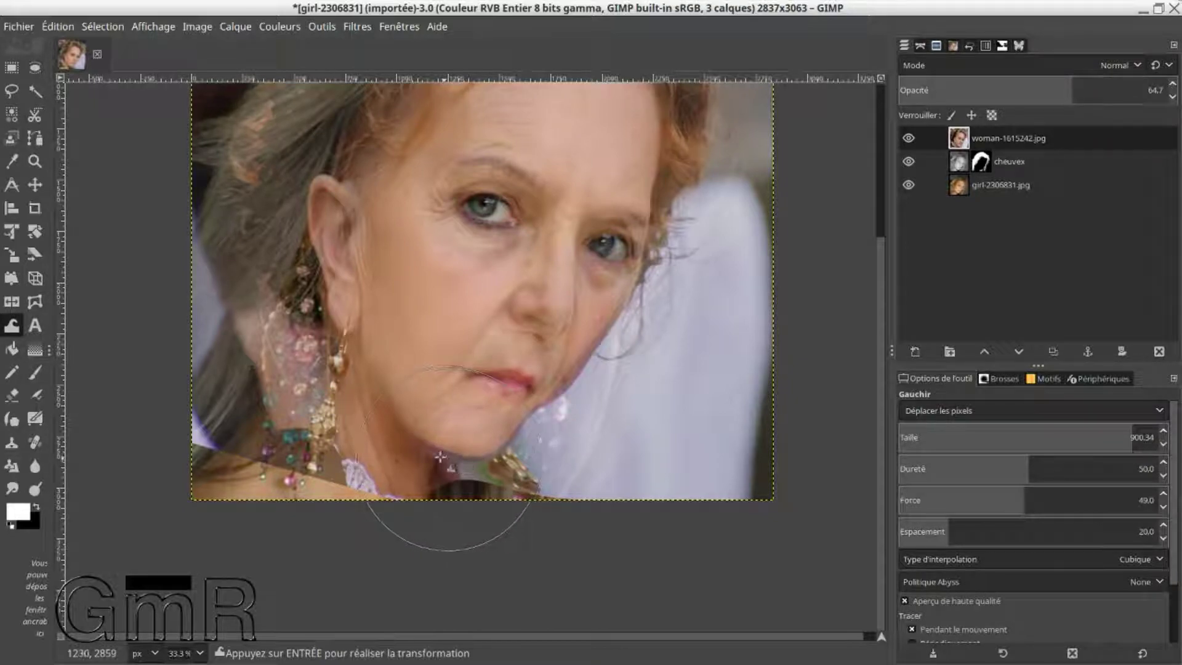
{"action": "left_click_drag", "start_coordinate": [582, 383], "coordinate": [518, 443]}
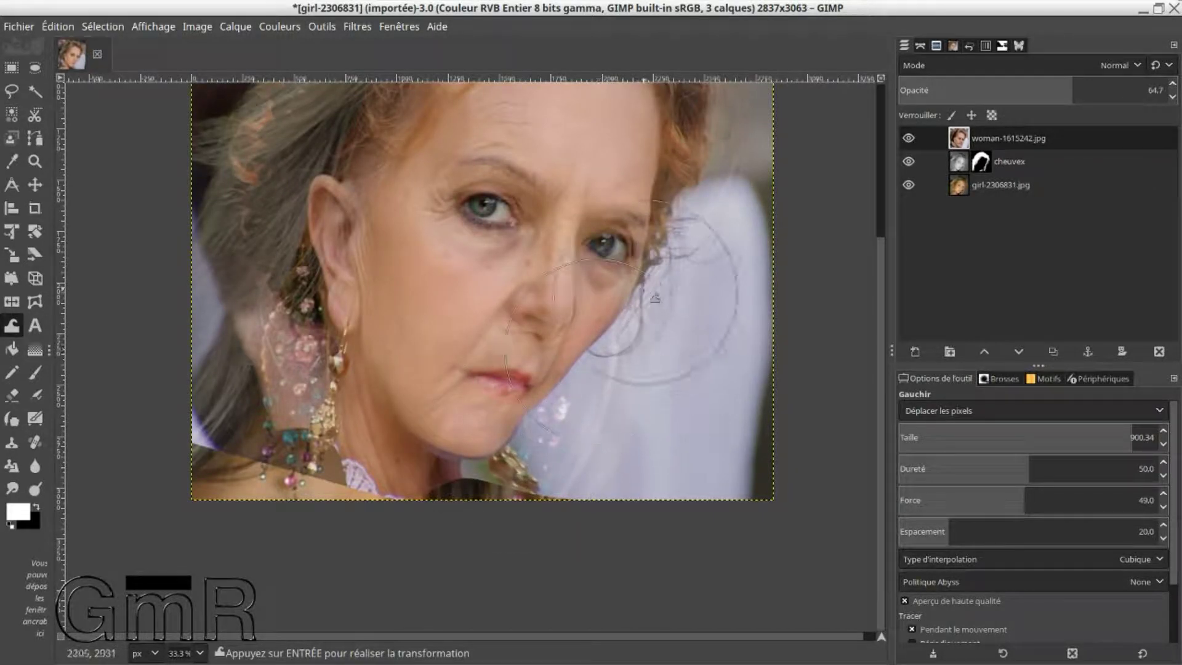
- Compare the faces with the woman-1615242.jpg layer hidden and shown, and warp the older woman's ear area to fit
{"action": "scroll", "coordinate": [683, 246], "scroll_direction": "up", "scroll_amount": 3}
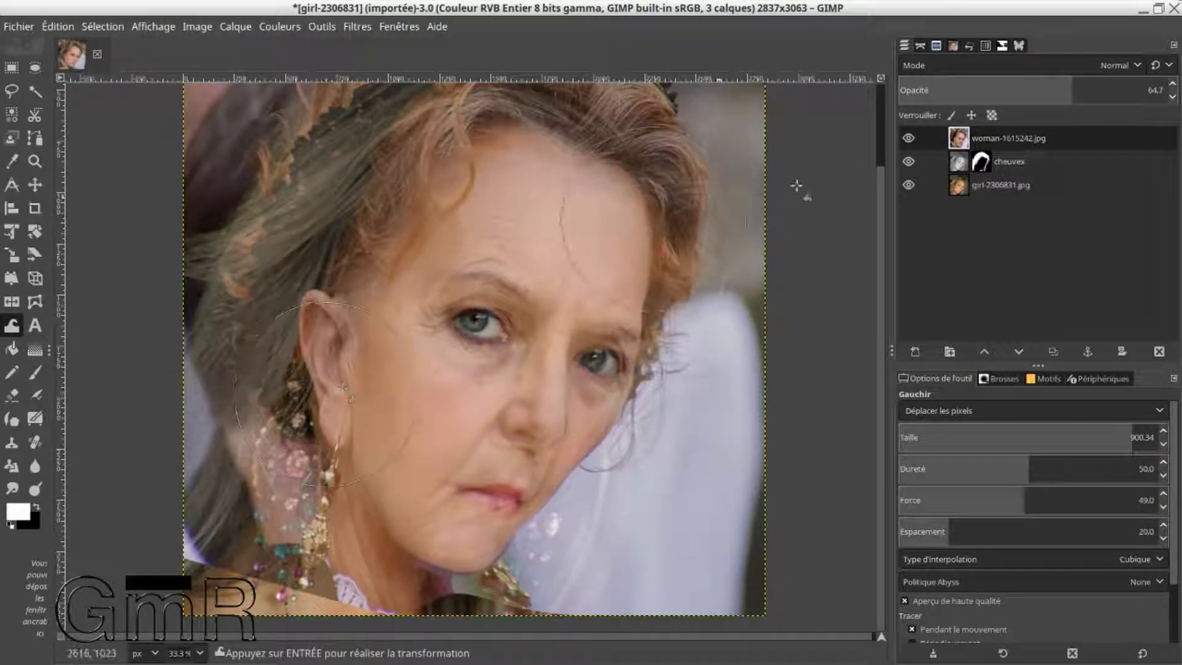
{"action": "left_click", "coordinate": [909, 139]}
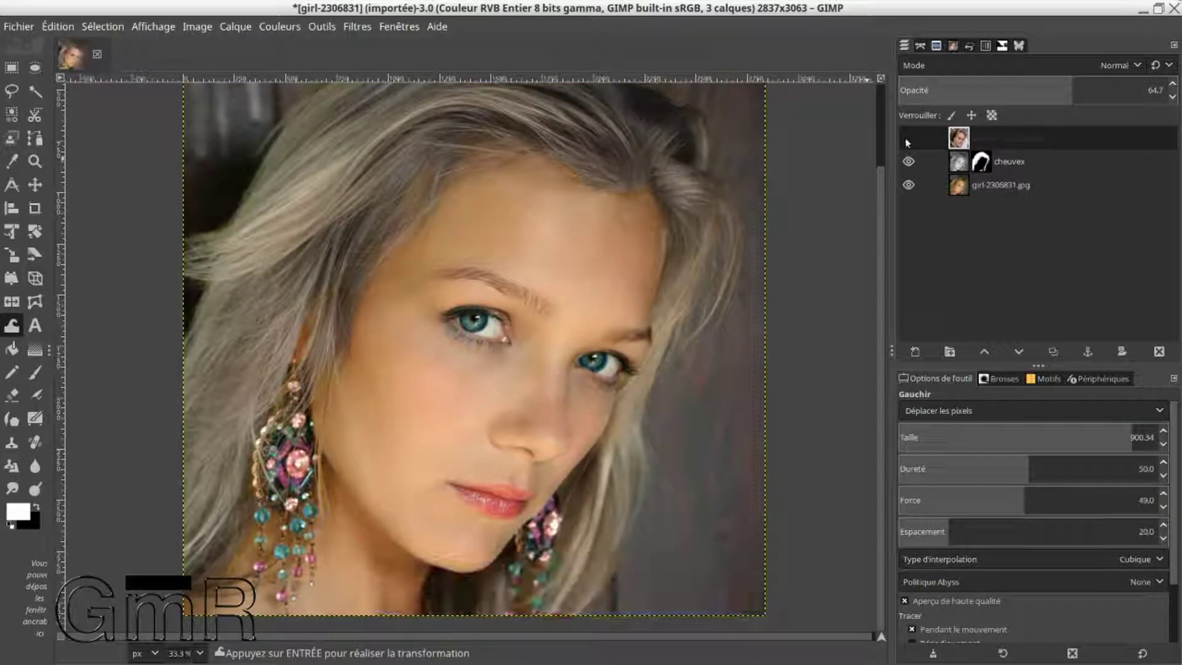
{"action": "left_click", "coordinate": [907, 142]}
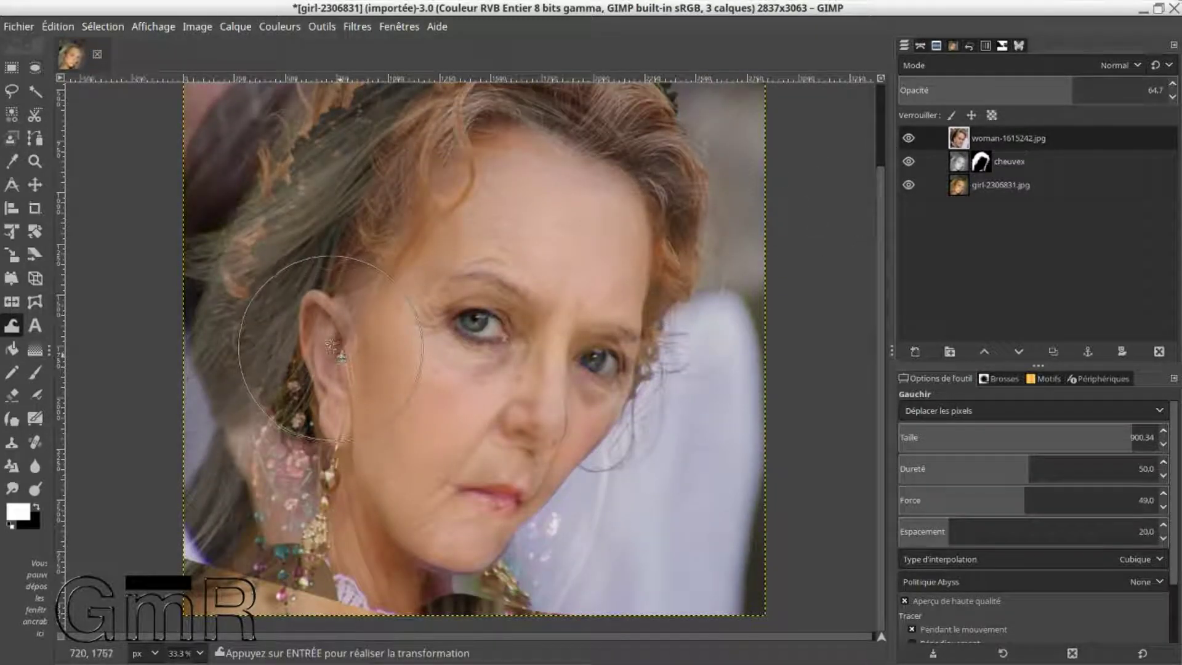
{"action": "left_click_drag", "start_coordinate": [323, 348], "coordinate": [336, 419]}
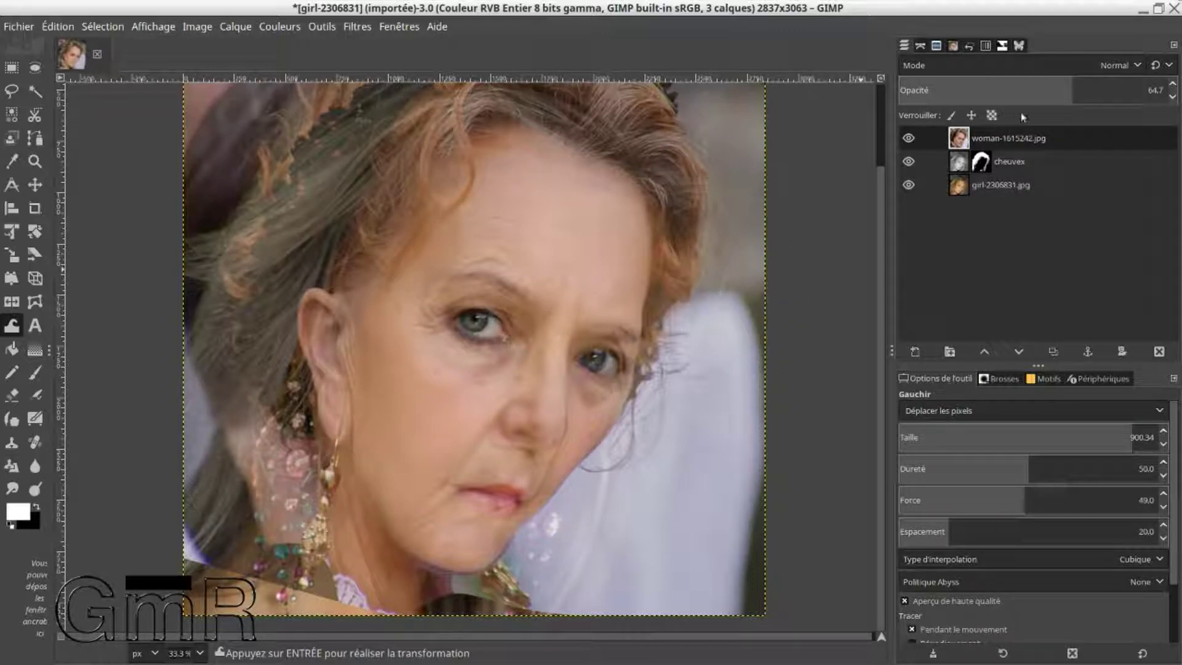
- Set the woman-1615242.jpg layer's opacity to 100 and warp the older woman's nose and mouth area into shape
{"action": "left_click_drag", "start_coordinate": [1056, 92], "coordinate": [1169, 90]}
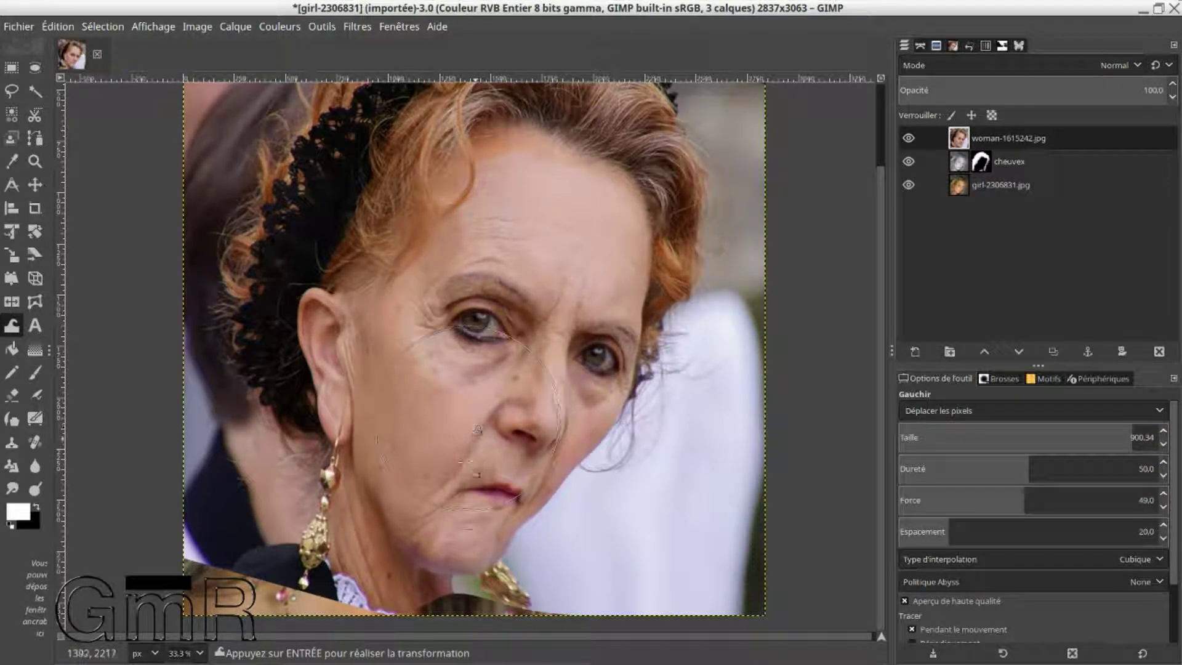
{"action": "mouse_move", "coordinate": [453, 484]}
{"action": "left_mouse_down"}
{"action": "mouse_move", "coordinate": [493, 480]}
{"action": "mouse_move", "coordinate": [531, 484]}
{"action": "left_mouse_up"}
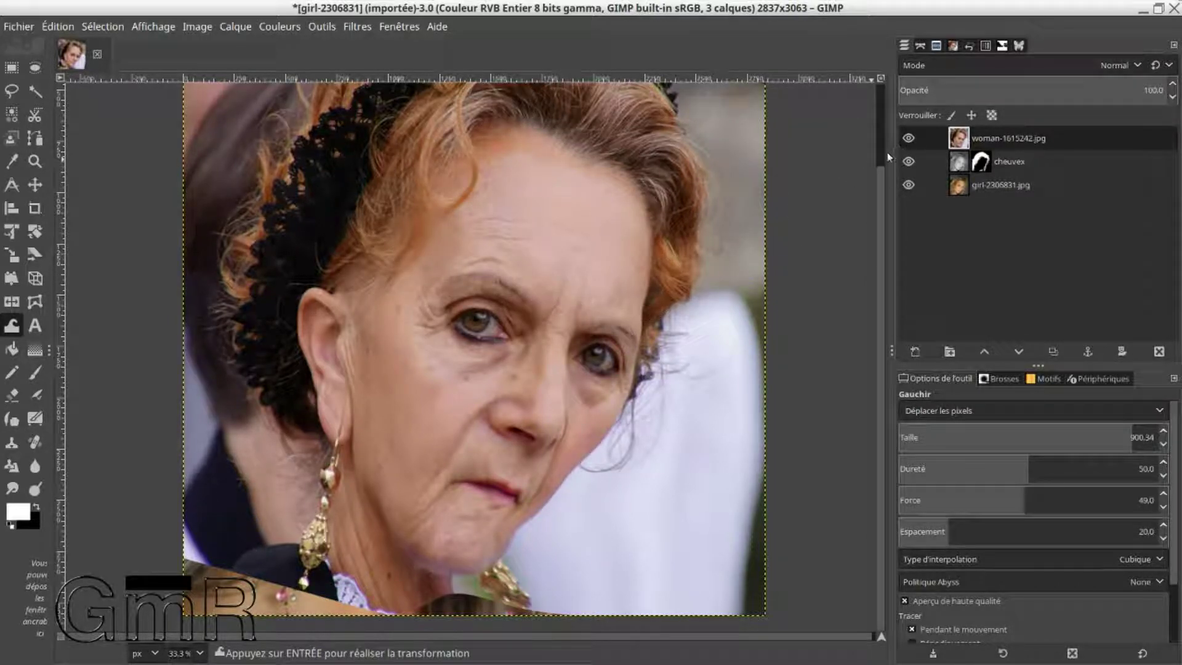
{"action": "left_click", "coordinate": [358, 28]}
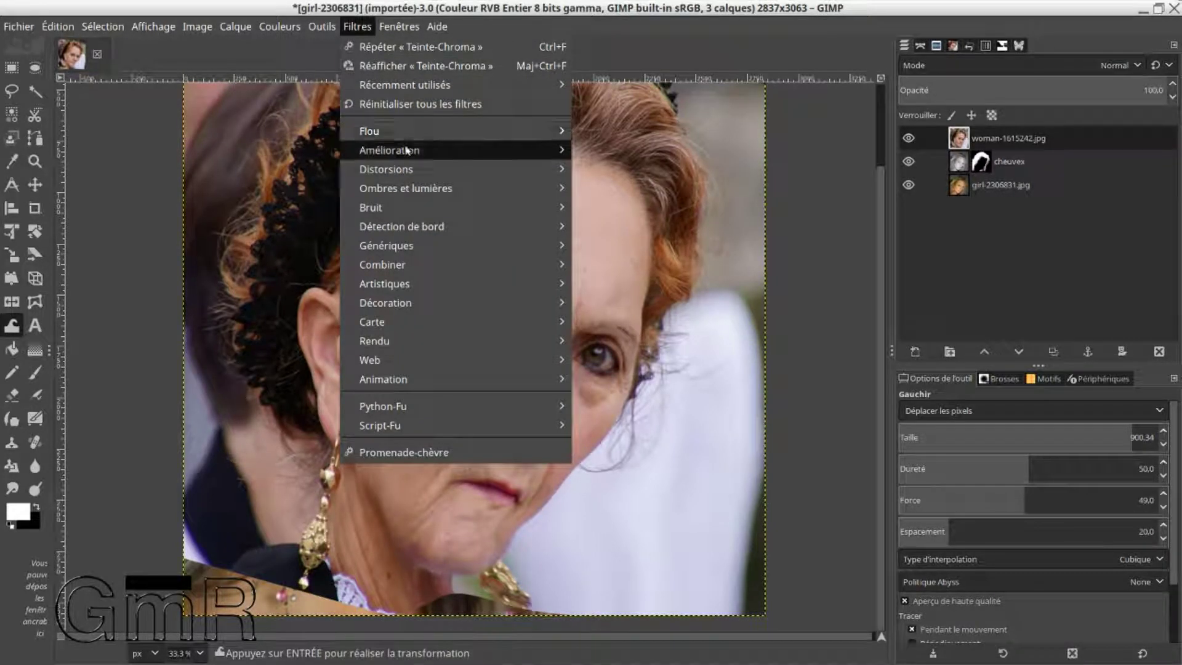
{"action": "mouse_move", "coordinate": [413, 151]}
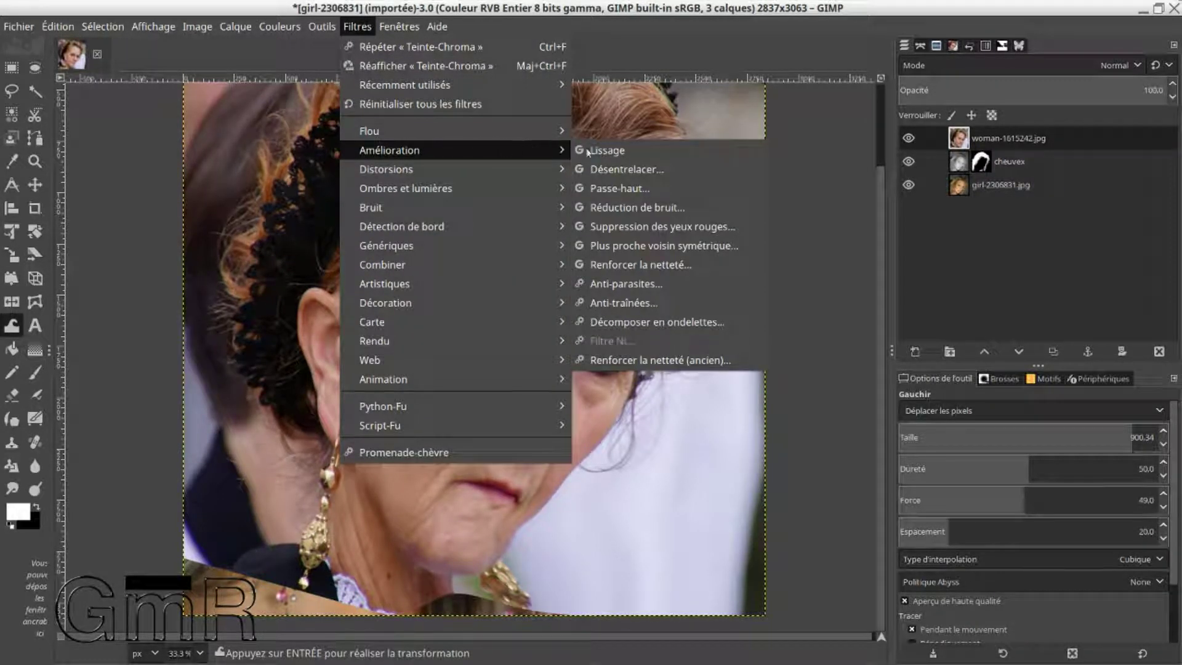
{"action": "left_click", "coordinate": [635, 191]}
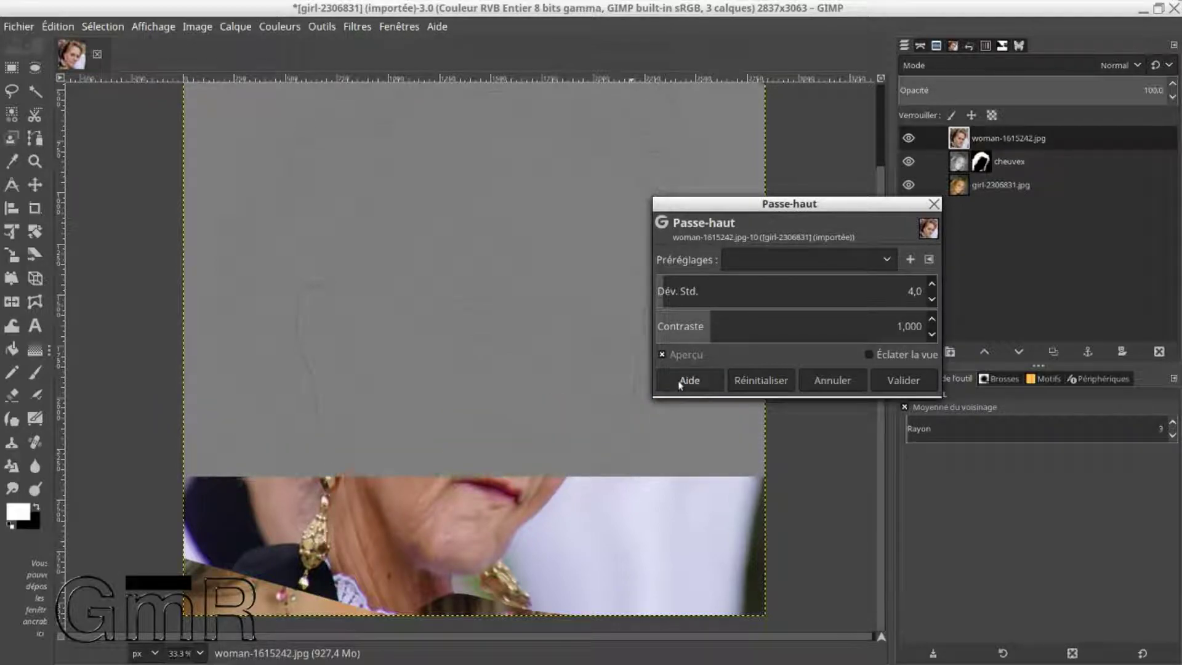
{"action": "left_click", "coordinate": [842, 372]}
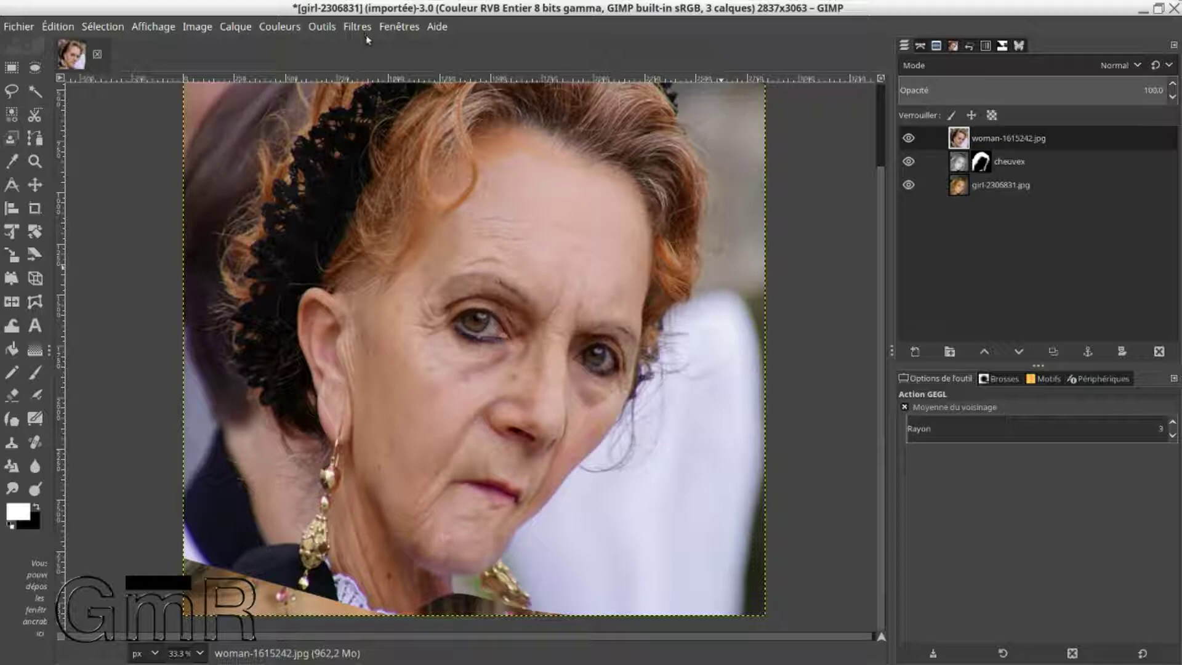
- Sharpen the woman-1615242.jpg layer with Renforcer la netteté (ancien) using radius 5.0, amount 0.50 and threshold 0
{"action": "left_click", "coordinate": [358, 26]}
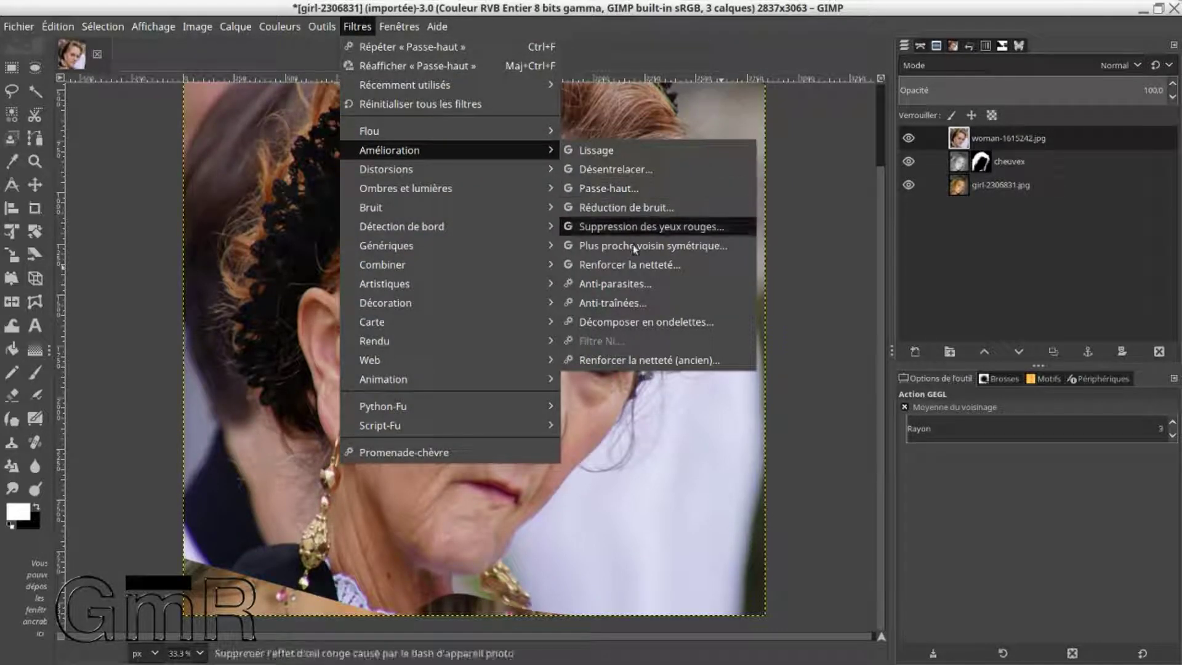
{"action": "left_click", "coordinate": [599, 360]}
{"action": "left_click_drag", "start_coordinate": [577, 246], "coordinate": [522, 179]}
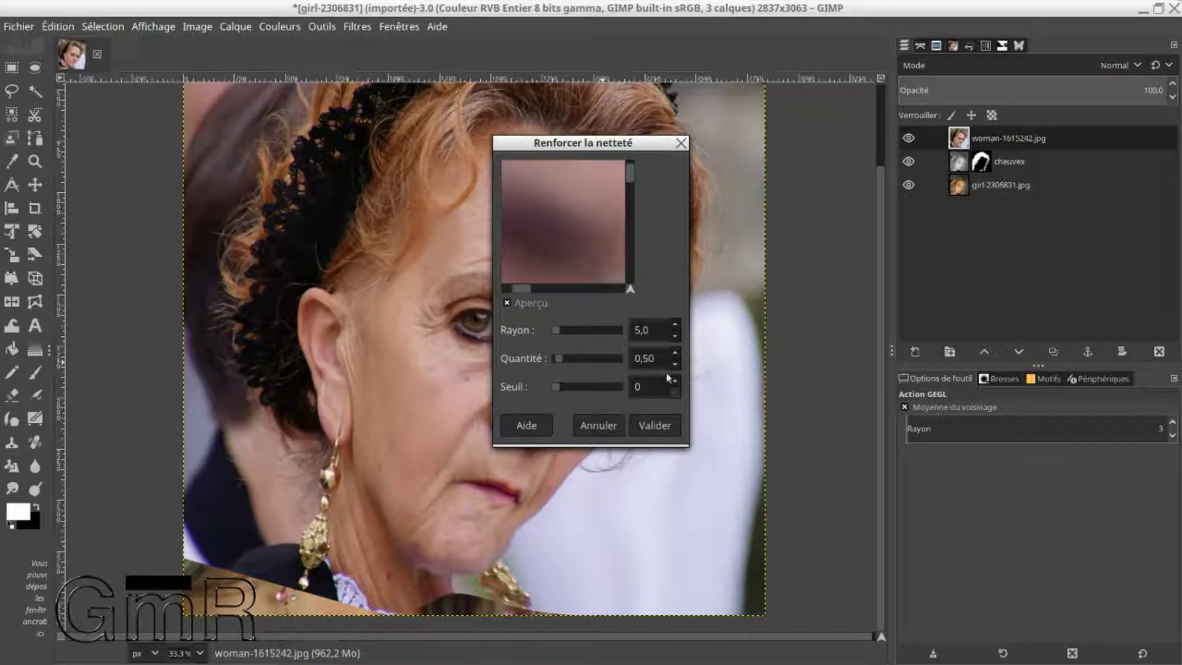
{"action": "left_click", "coordinate": [666, 430]}
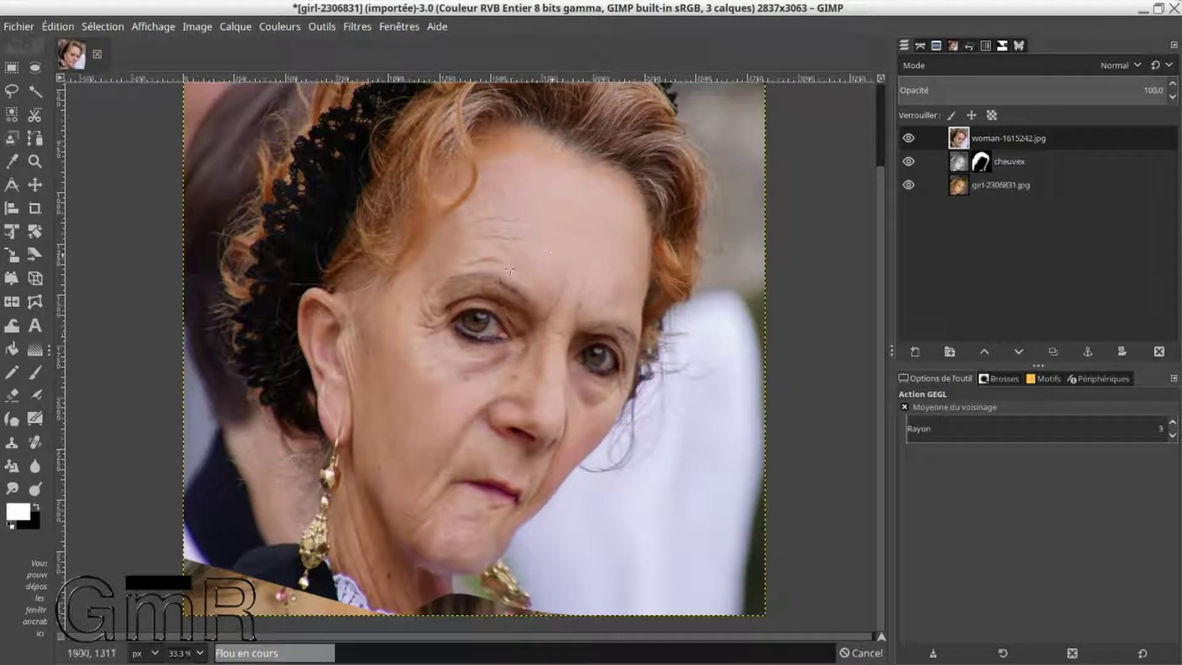
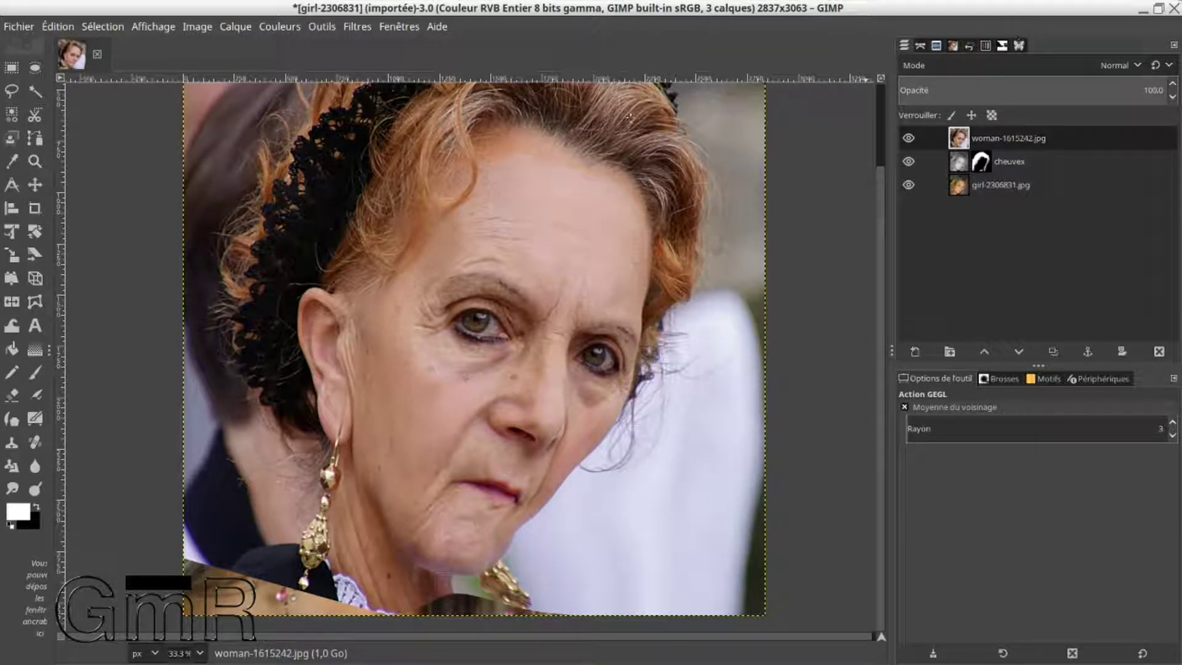
- Try the lightening and darkening blend modes on the woman-1615242.jpg layer and set it to Lumière douce
{"action": "left_click", "coordinate": [1131, 65]}
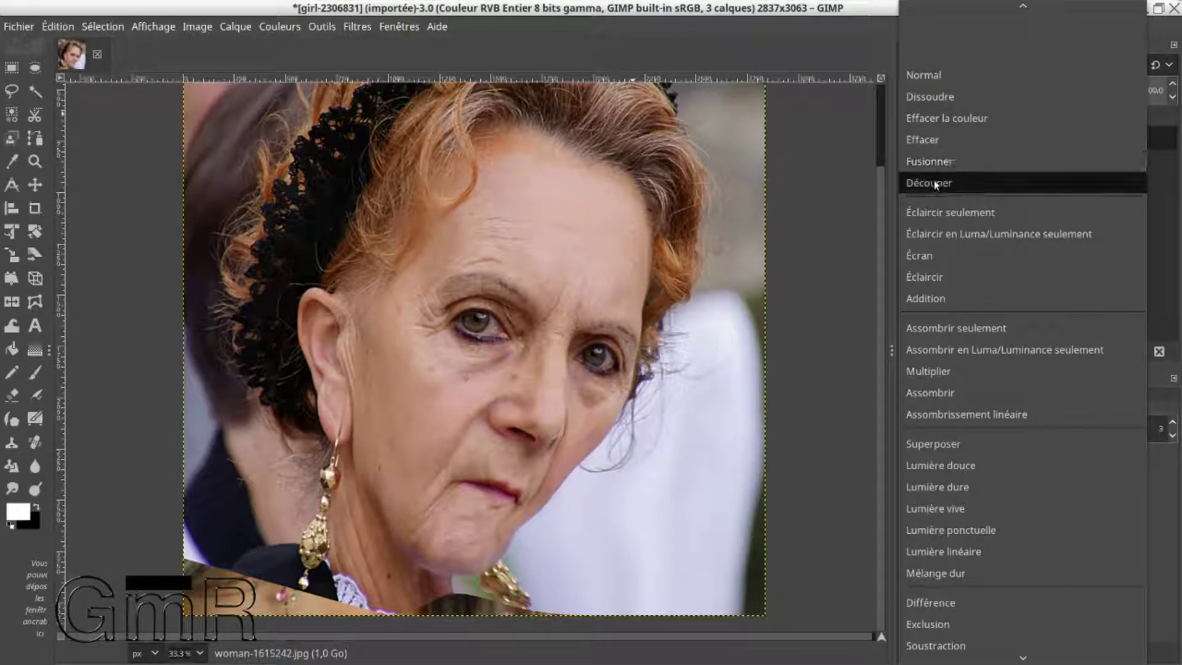
{"action": "left_click", "coordinate": [935, 162]}
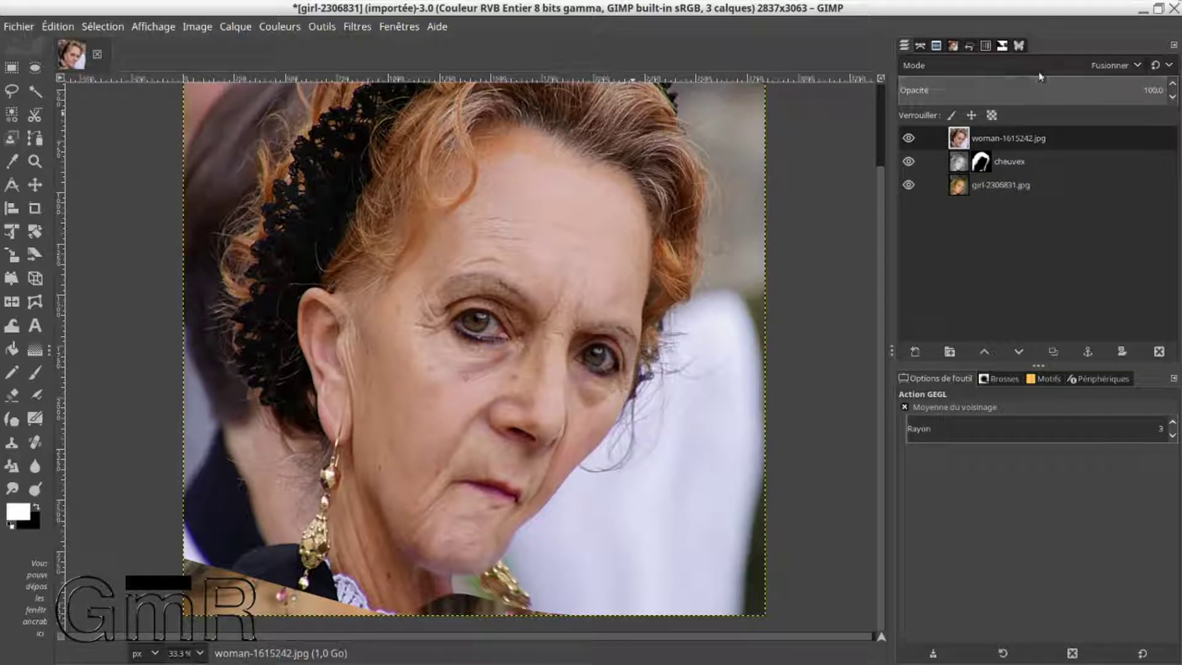
{"action": "scroll", "coordinate": [1041, 68], "scroll_direction": "down", "scroll_amount": 3}
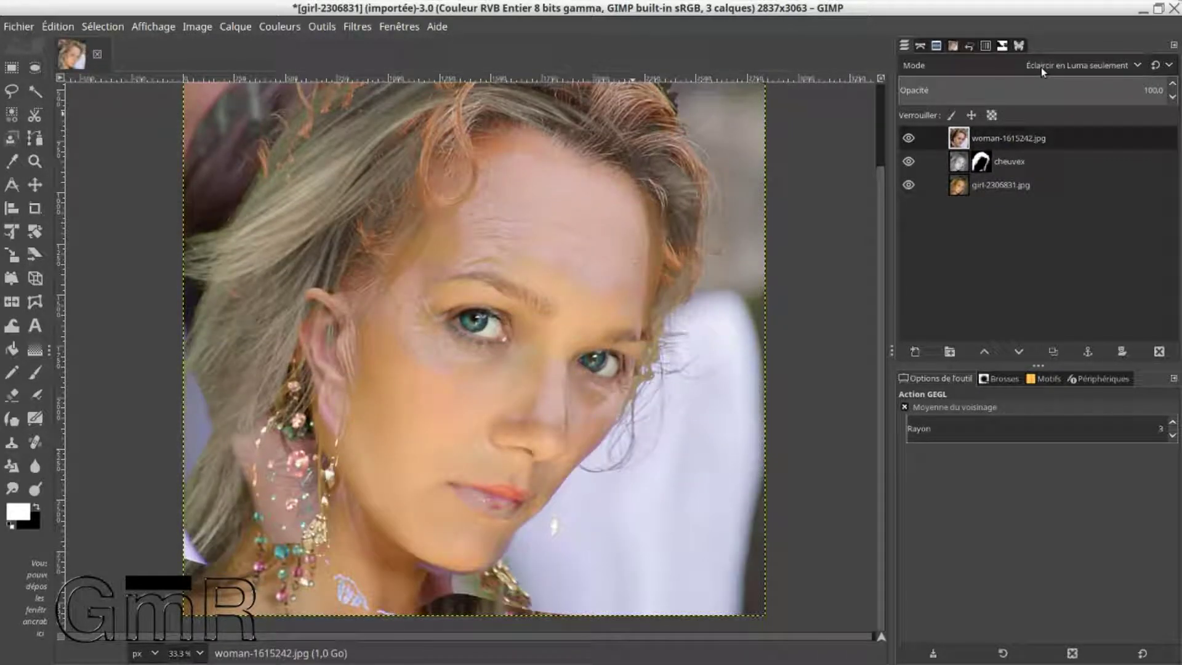
{"action": "scroll", "coordinate": [1040, 68], "scroll_direction": "up", "scroll_amount": 1}
{"action": "scroll", "coordinate": [1040, 68], "scroll_direction": "down", "scroll_amount": 1}
{"action": "scroll", "coordinate": [1041, 68], "scroll_direction": "up", "scroll_amount": 1}
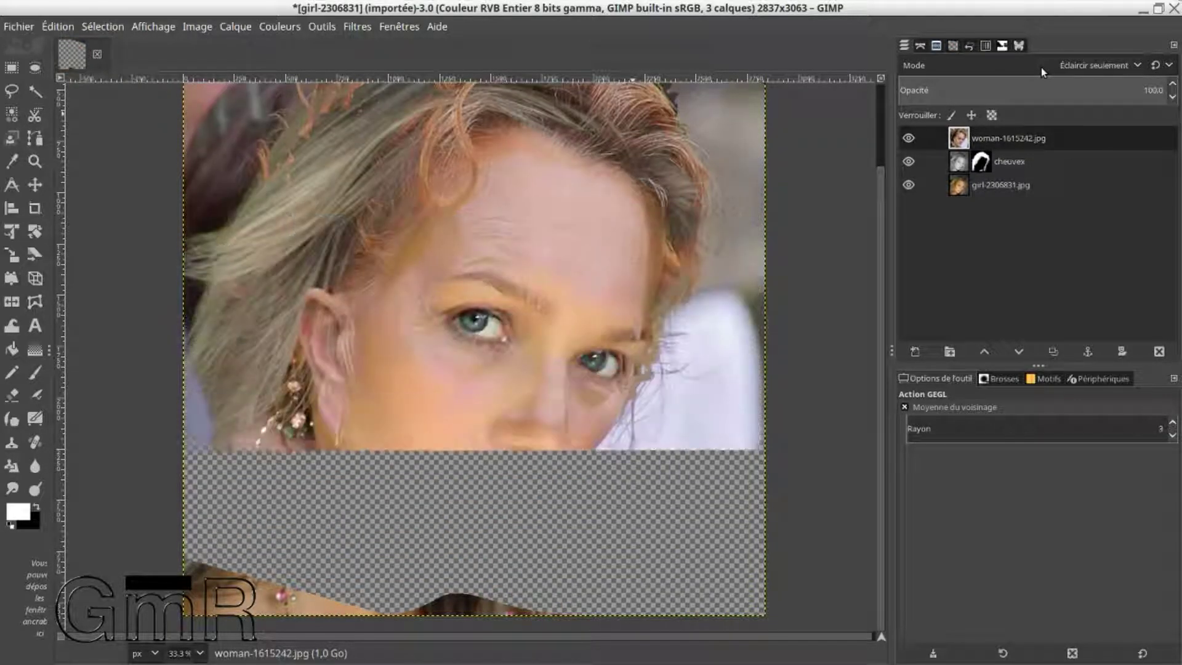
{"action": "scroll", "coordinate": [1040, 68], "scroll_direction": "down", "scroll_amount": 1}
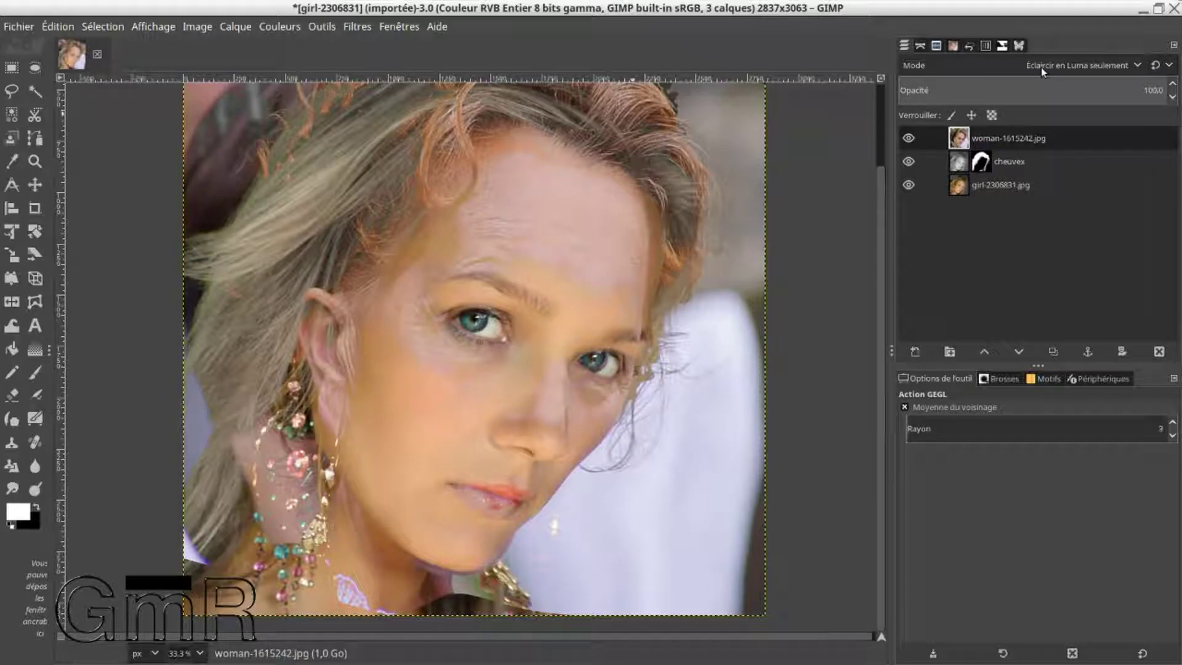
{"action": "scroll", "coordinate": [1040, 68], "scroll_direction": "down", "scroll_amount": 1}
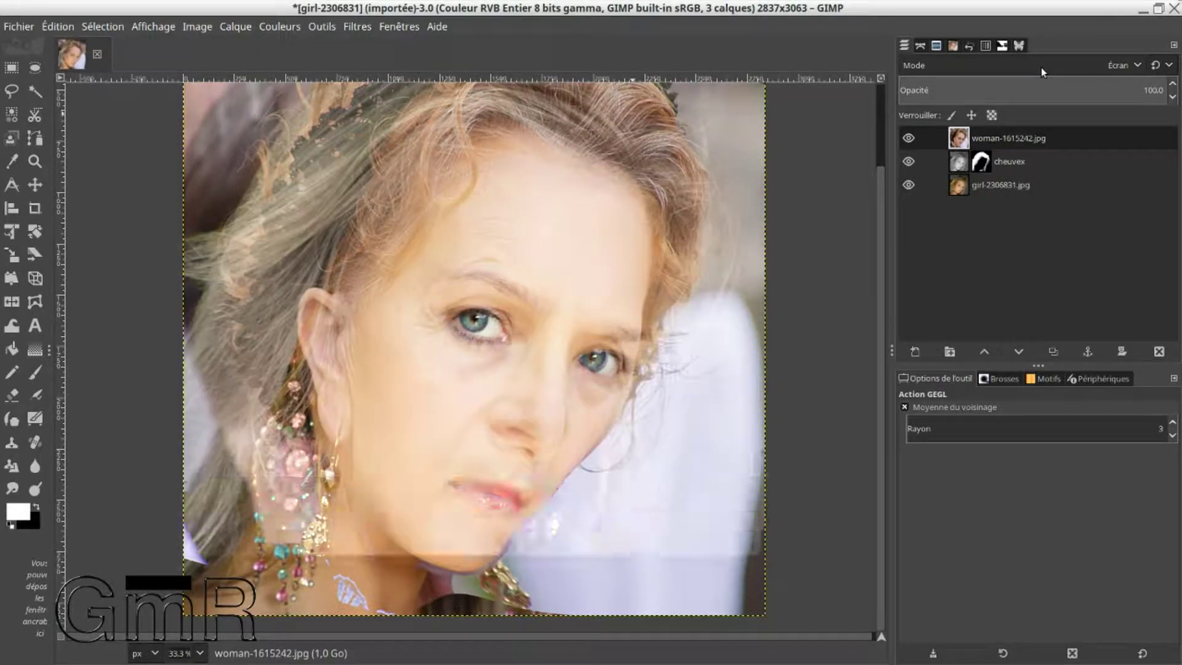
{"action": "scroll", "coordinate": [1040, 68], "scroll_direction": "down", "scroll_amount": 1}
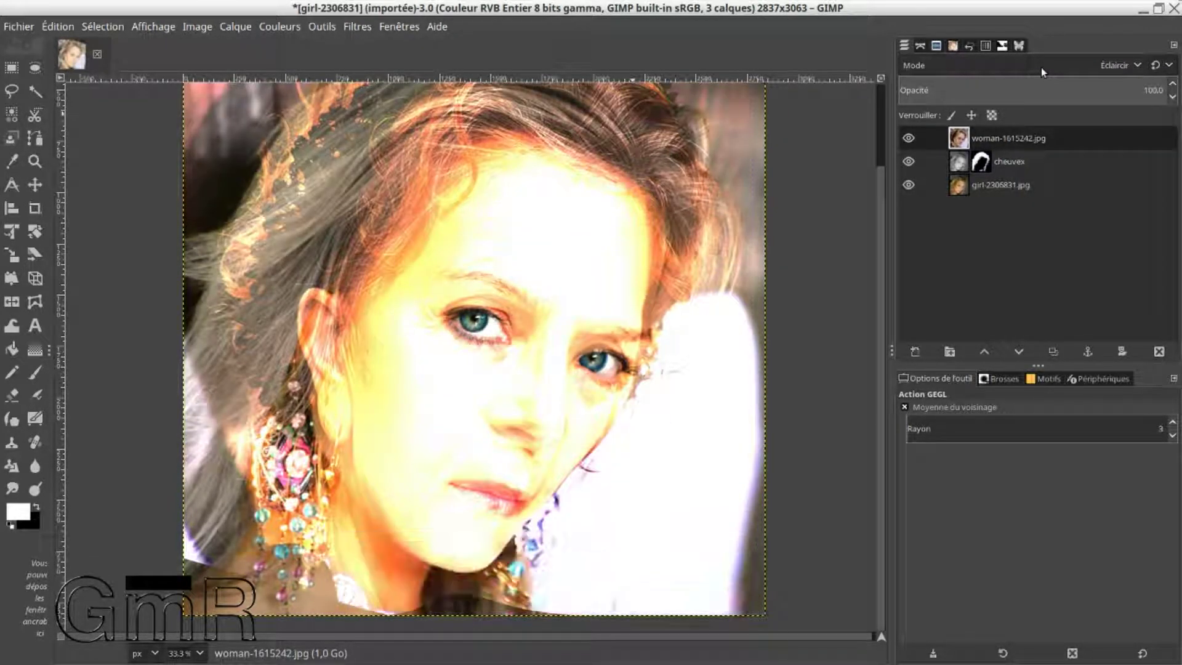
{"action": "scroll", "coordinate": [1040, 68], "scroll_direction": "down", "scroll_amount": 1}
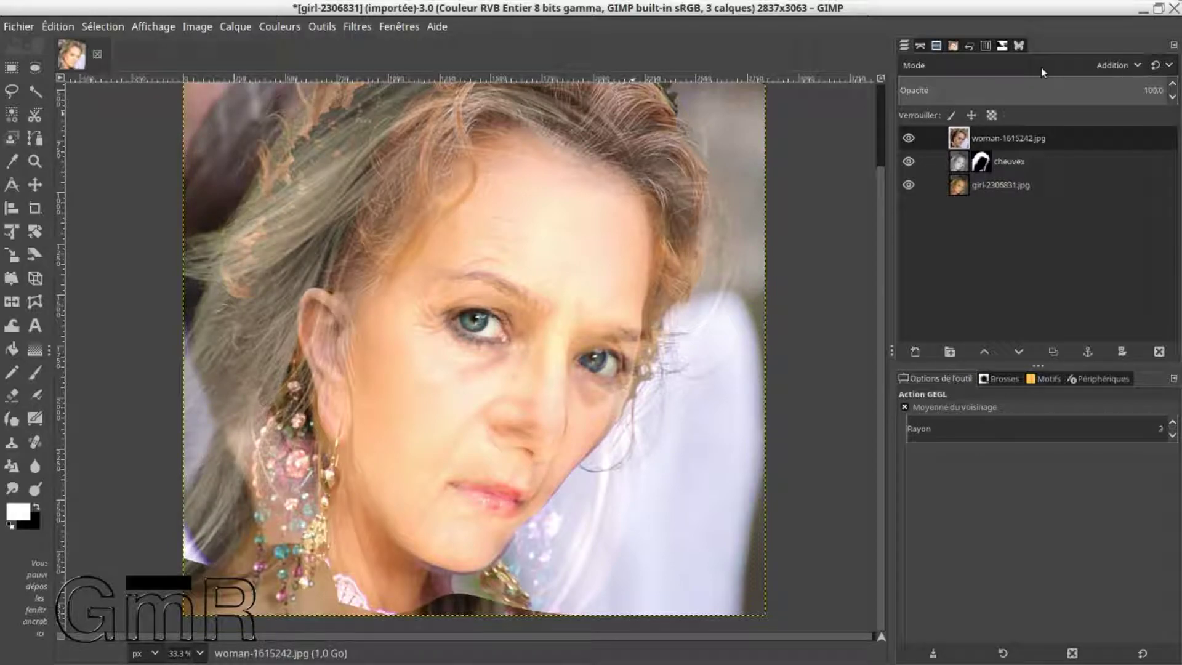
{"action": "scroll", "coordinate": [1041, 68], "scroll_direction": "down", "scroll_amount": 1}
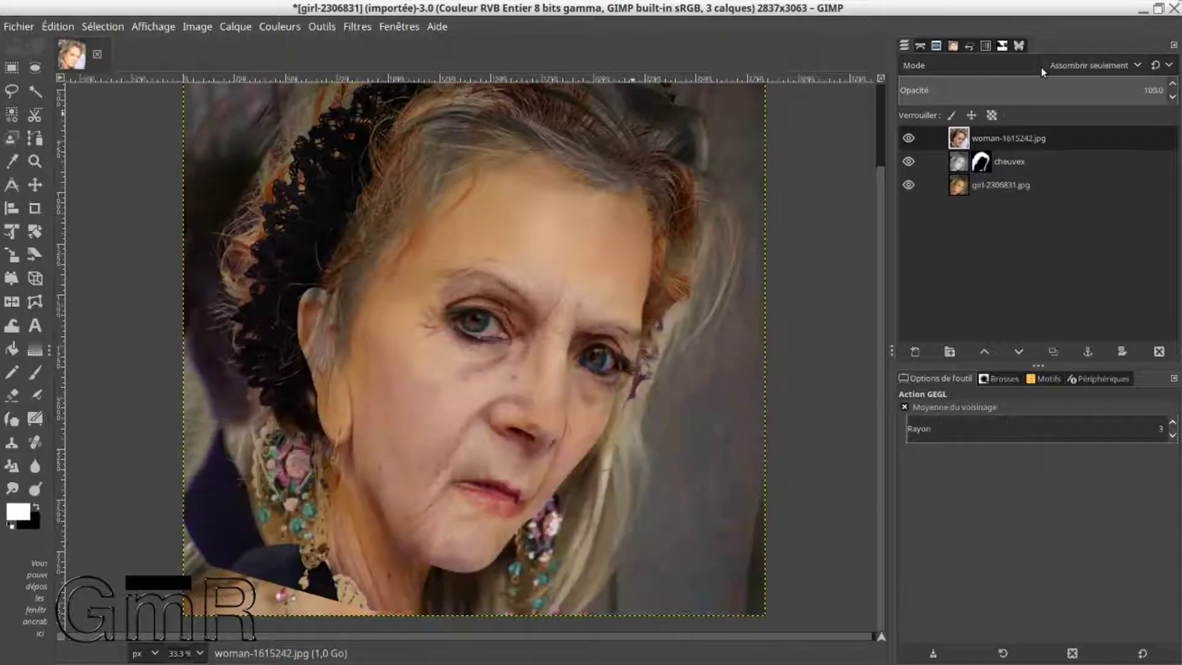
{"action": "scroll", "coordinate": [1041, 68], "scroll_direction": "down", "scroll_amount": 1}
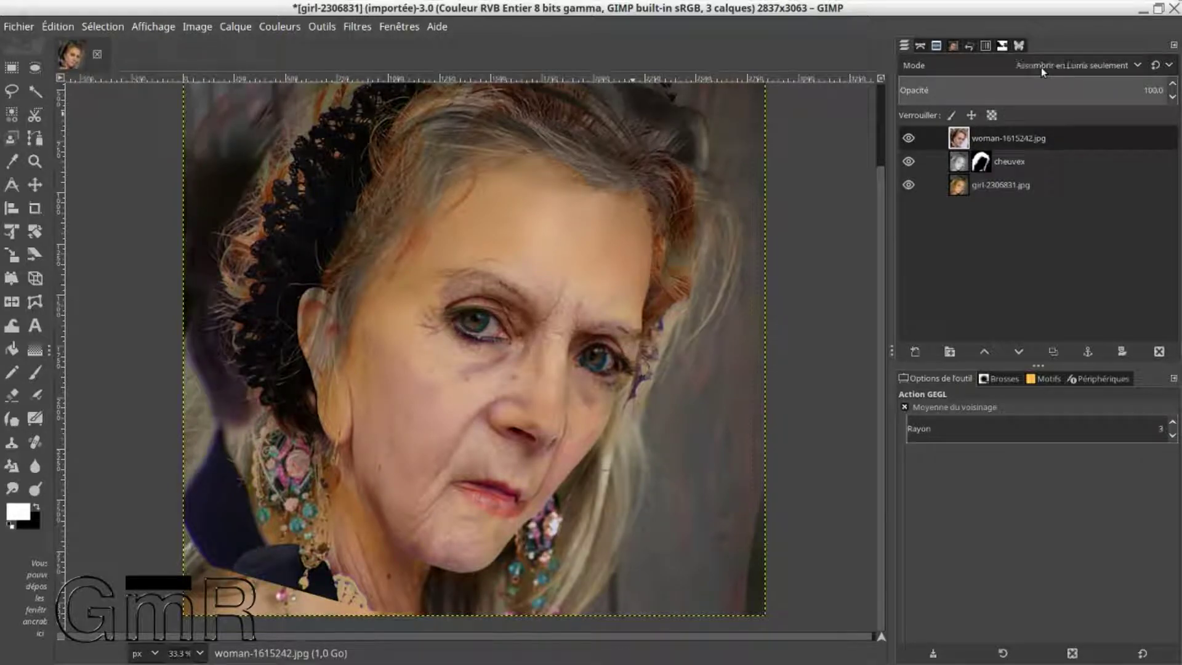
{"action": "scroll", "coordinate": [1040, 68], "scroll_direction": "down", "scroll_amount": 1}
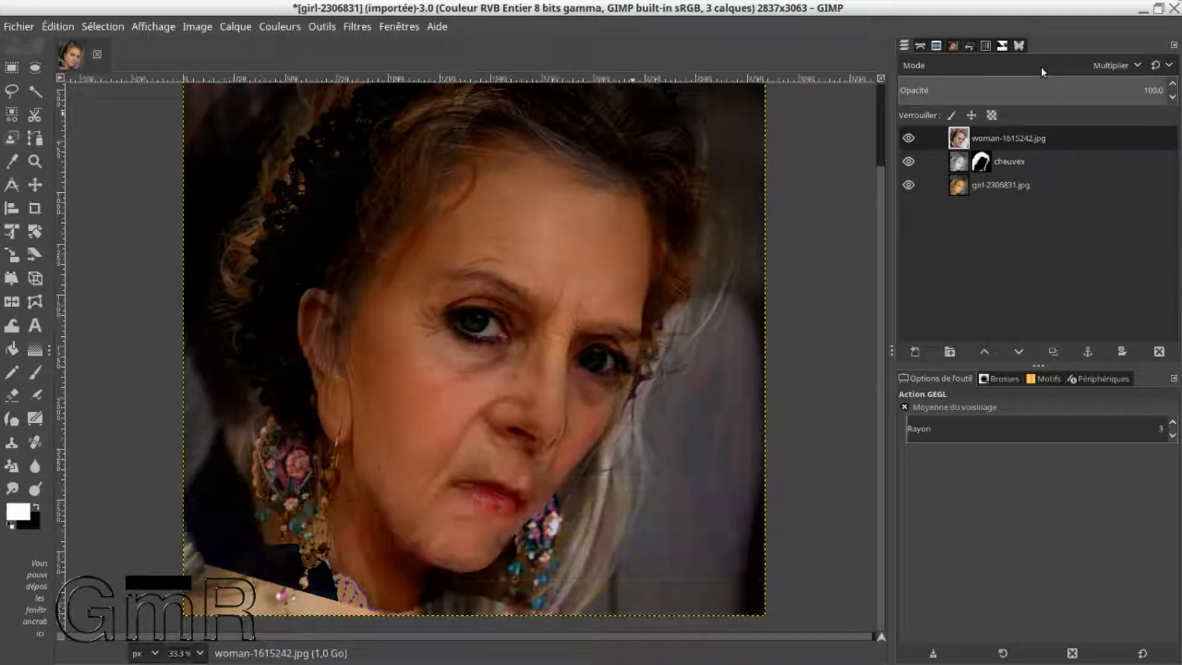
{"action": "scroll", "coordinate": [1040, 68], "scroll_direction": "down", "scroll_amount": 1}
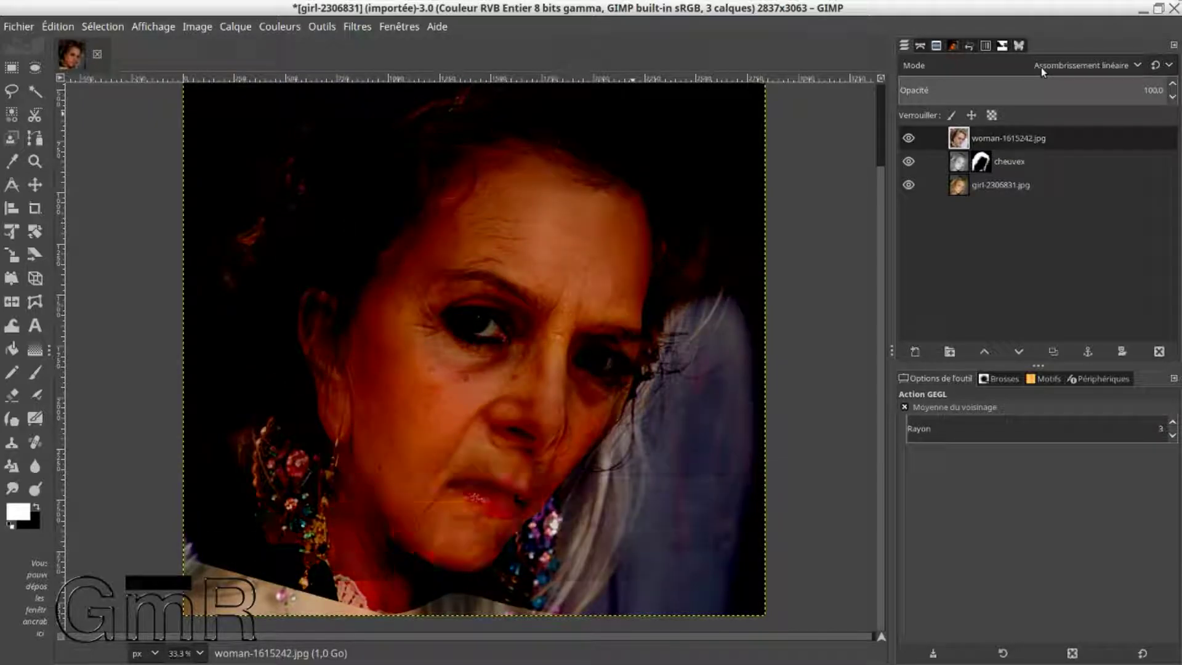
{"action": "scroll", "coordinate": [1040, 67], "scroll_direction": "down", "scroll_amount": 1}
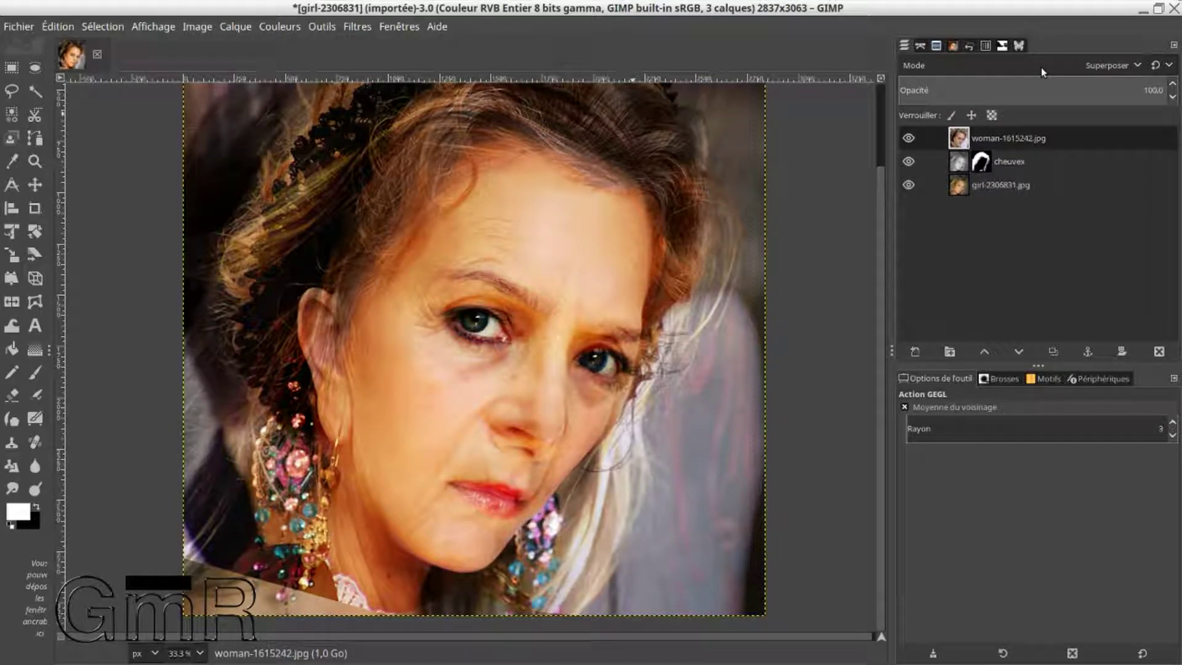
{"action": "scroll", "coordinate": [1040, 68], "scroll_direction": "down", "scroll_amount": 1}
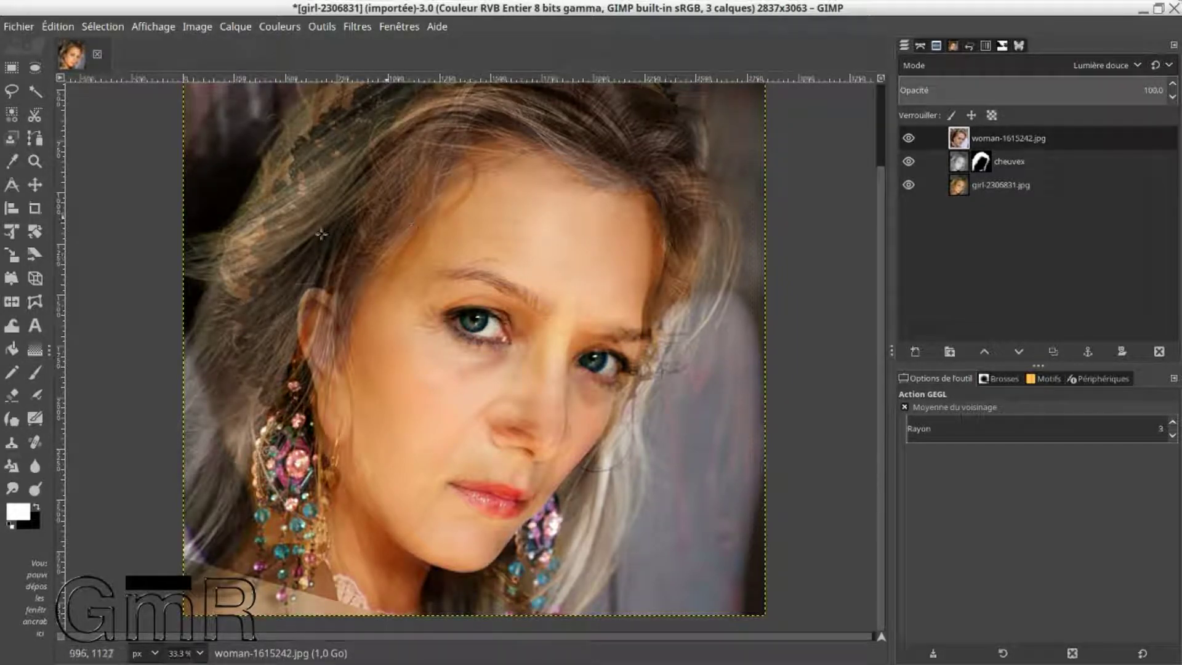
- Warp the older woman's nose area on the woman-1615242.jpg layer with Gauchir and set the warp brush size to 404.40
{"action": "left_click", "coordinate": [11, 325]}
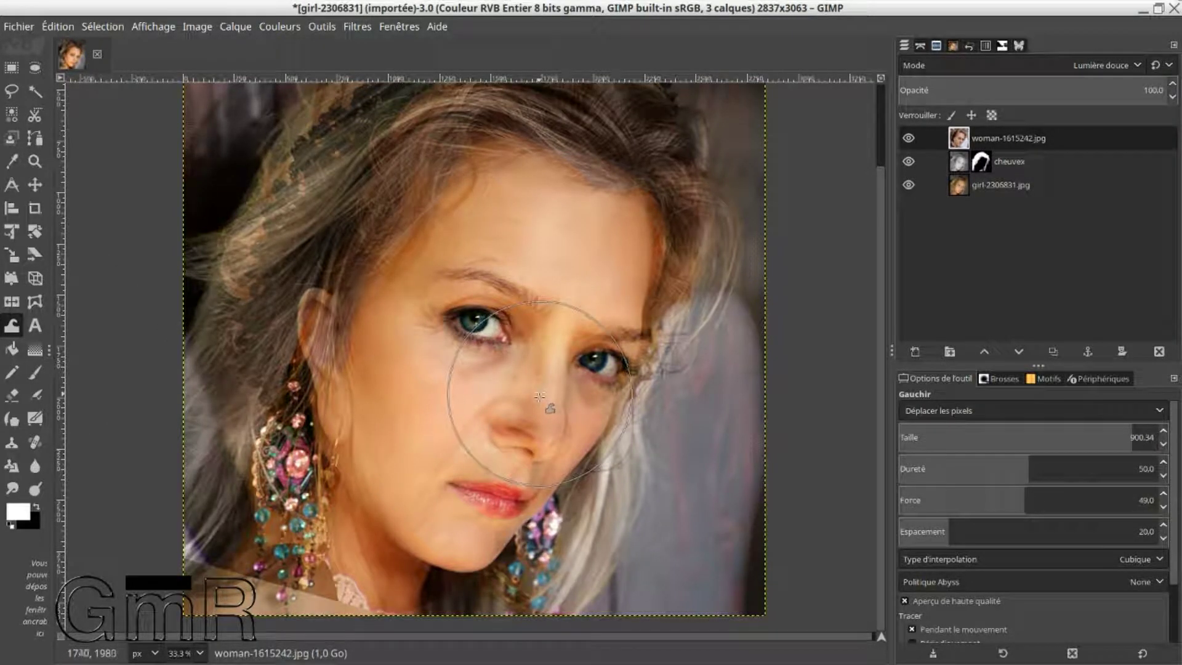
{"action": "mouse_move", "coordinate": [536, 402]}
{"action": "left_mouse_down"}
{"action": "mouse_move", "coordinate": [540, 427]}
{"action": "mouse_move", "coordinate": [506, 433]}
{"action": "mouse_move", "coordinate": [586, 443]}
{"action": "left_mouse_up"}
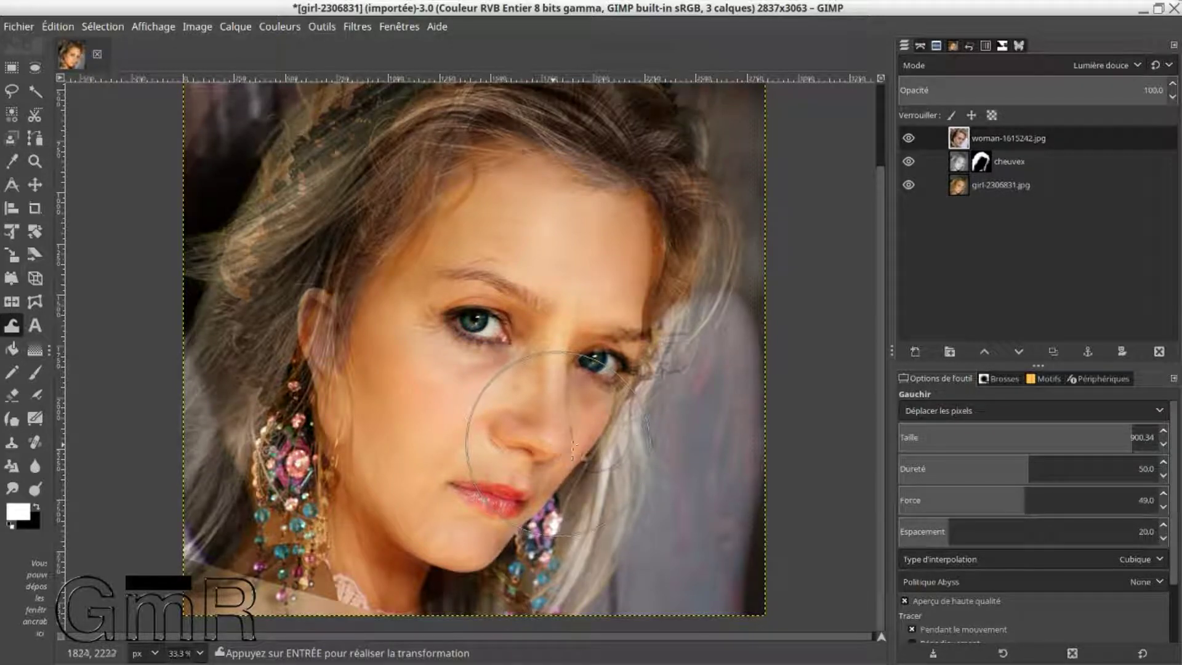
{"action": "left_click", "coordinate": [1002, 435]}
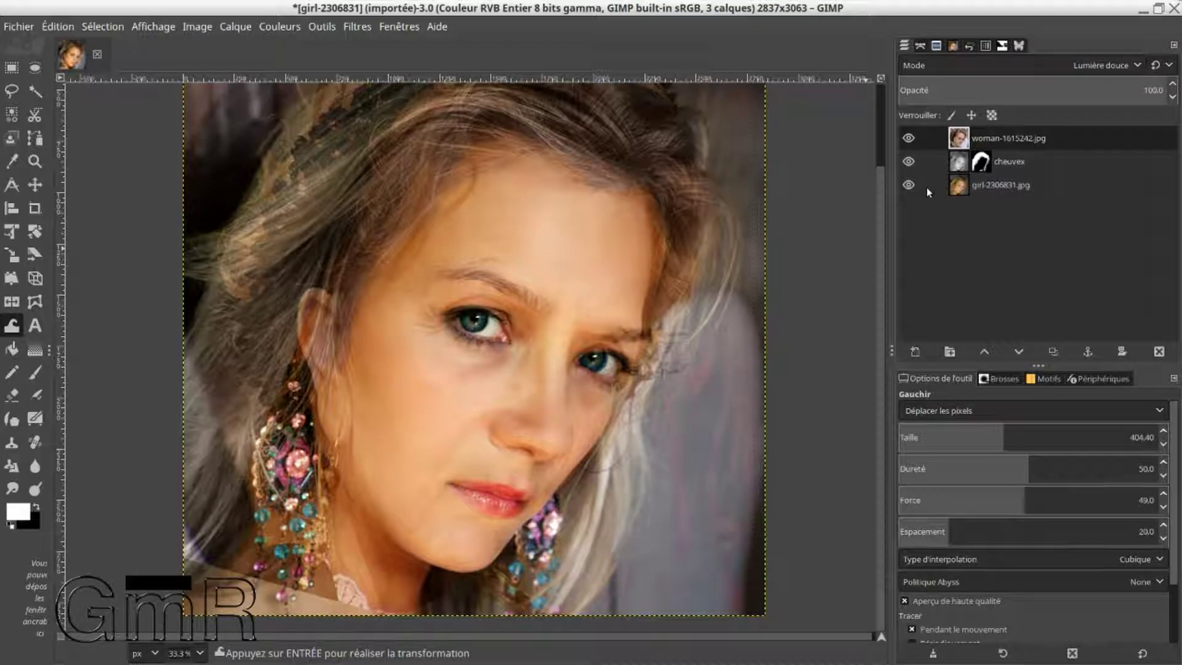
- Compare the original and aged faces by hiding and showing the woman-1615242.jpg and cheuvex layers
{"action": "scroll", "coordinate": [615, 321], "scroll_direction": "down", "scroll_amount": 2}
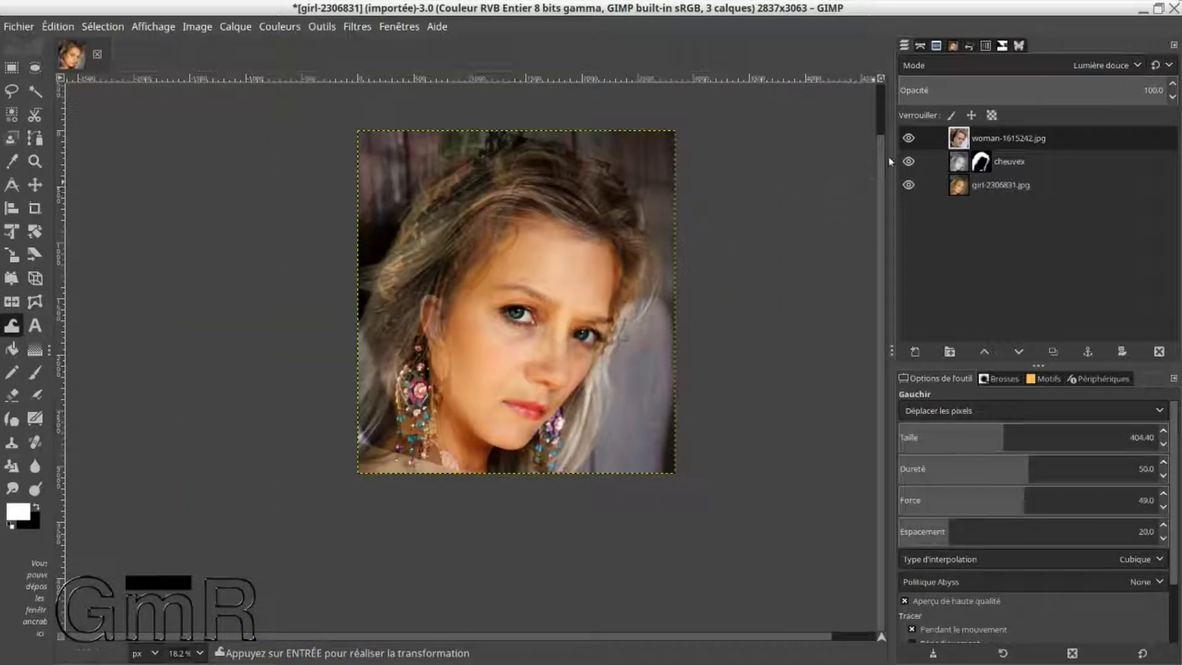
{"action": "left_click", "coordinate": [909, 139]}
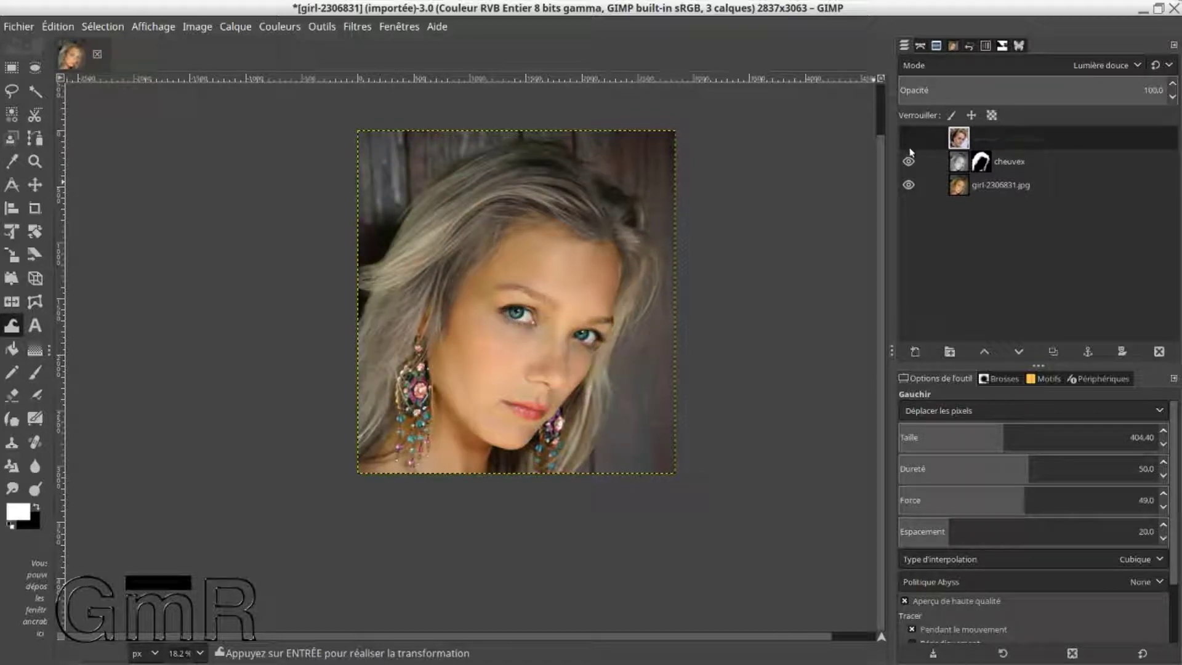
{"action": "left_click", "coordinate": [908, 162]}
{"action": "left_click", "coordinate": [909, 140]}
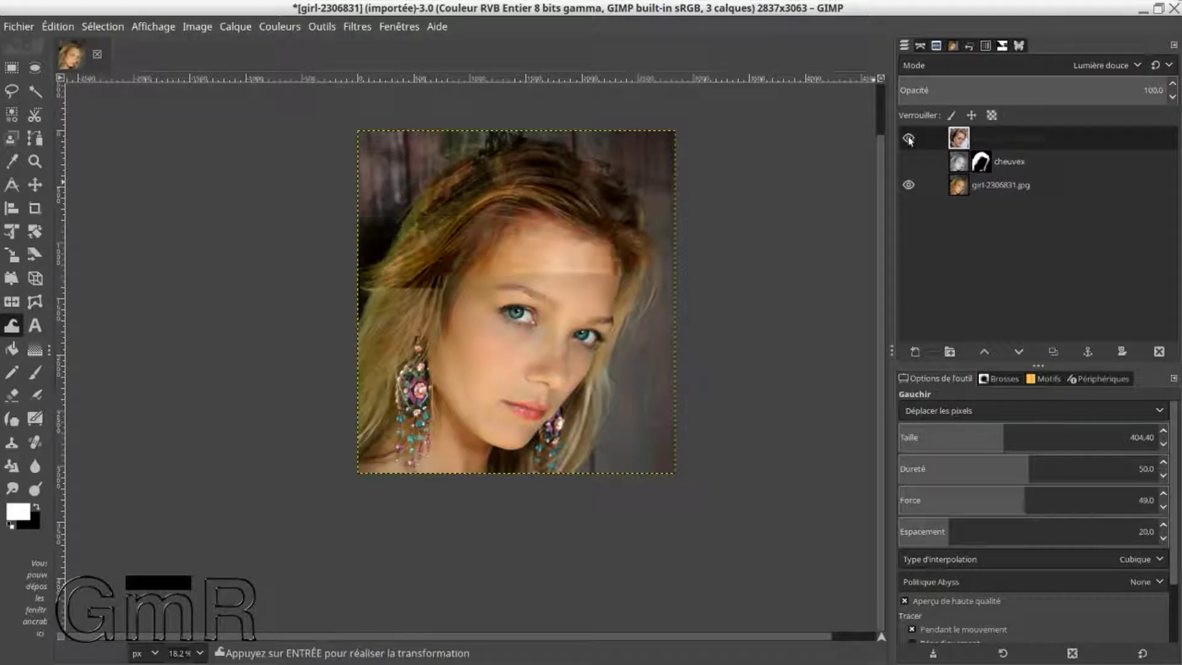
{"action": "left_click", "coordinate": [908, 140]}
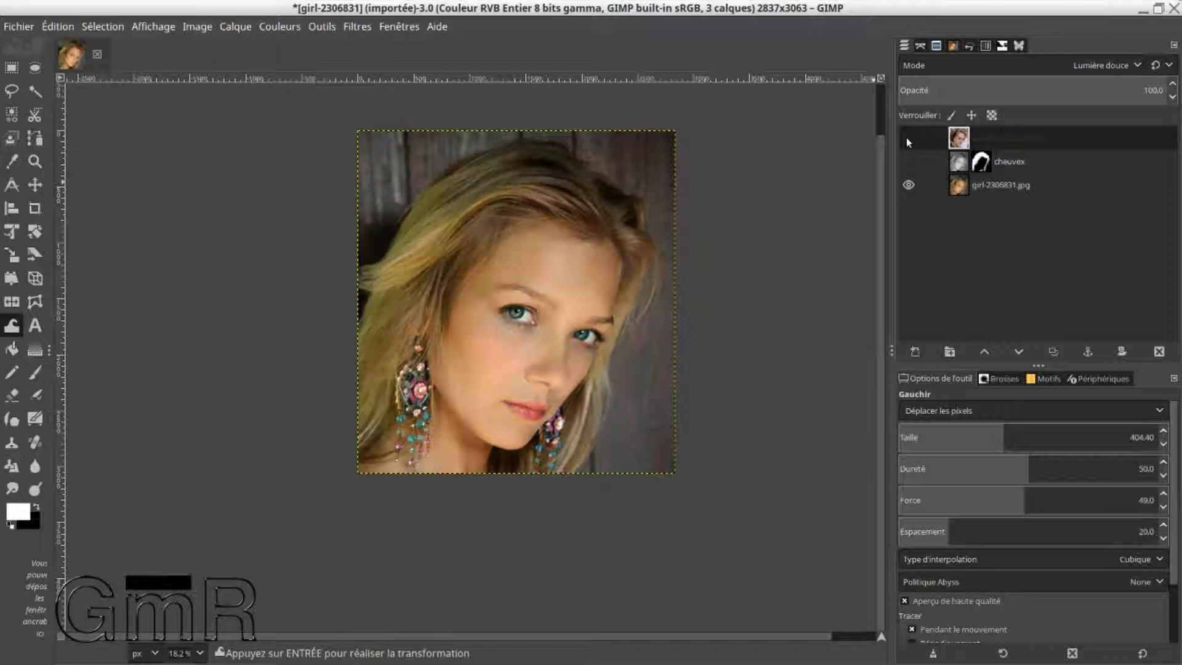
{"action": "left_click", "coordinate": [907, 139]}
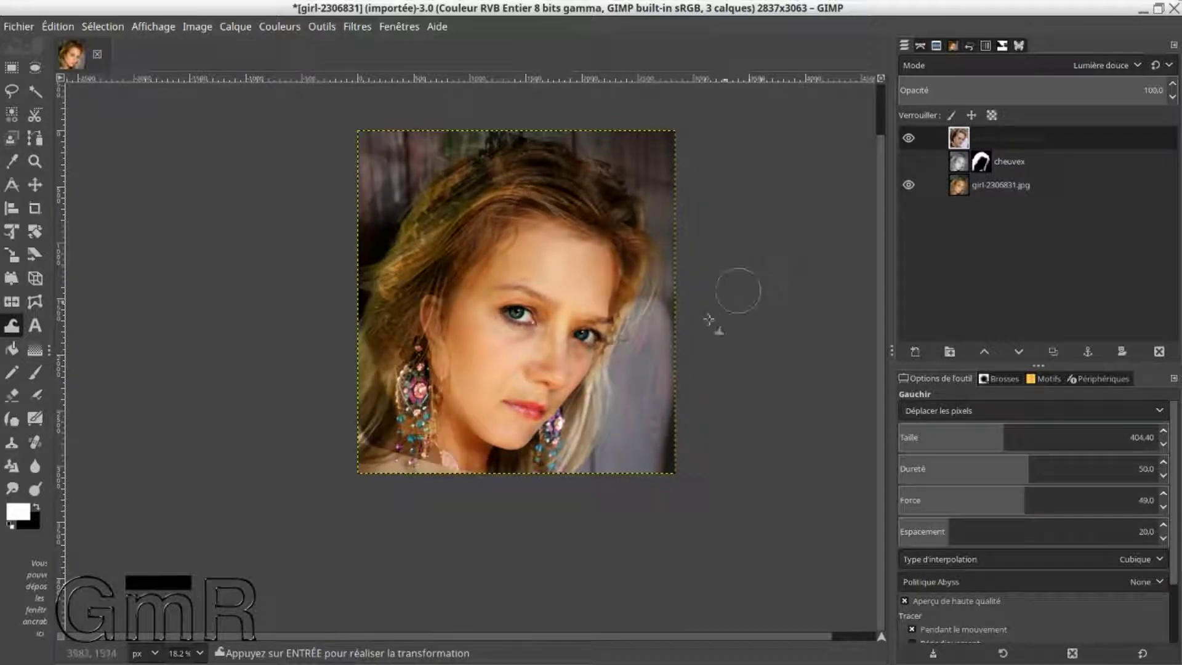
{"action": "left_click", "coordinate": [906, 140]}
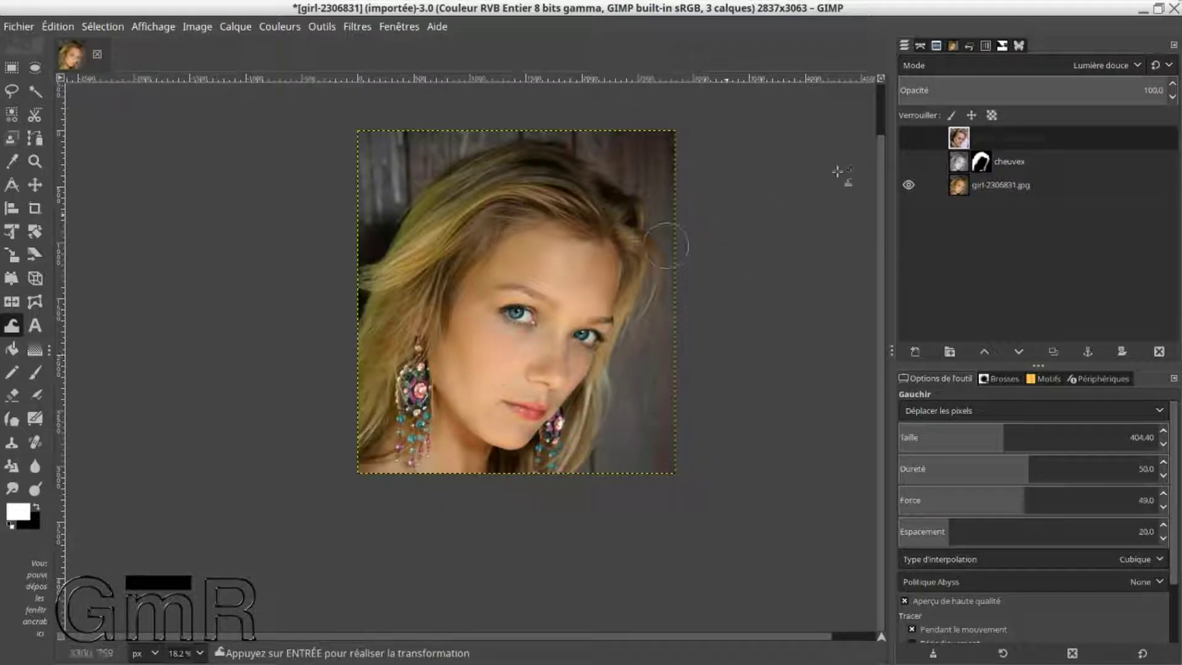
{"action": "left_click", "coordinate": [907, 139]}
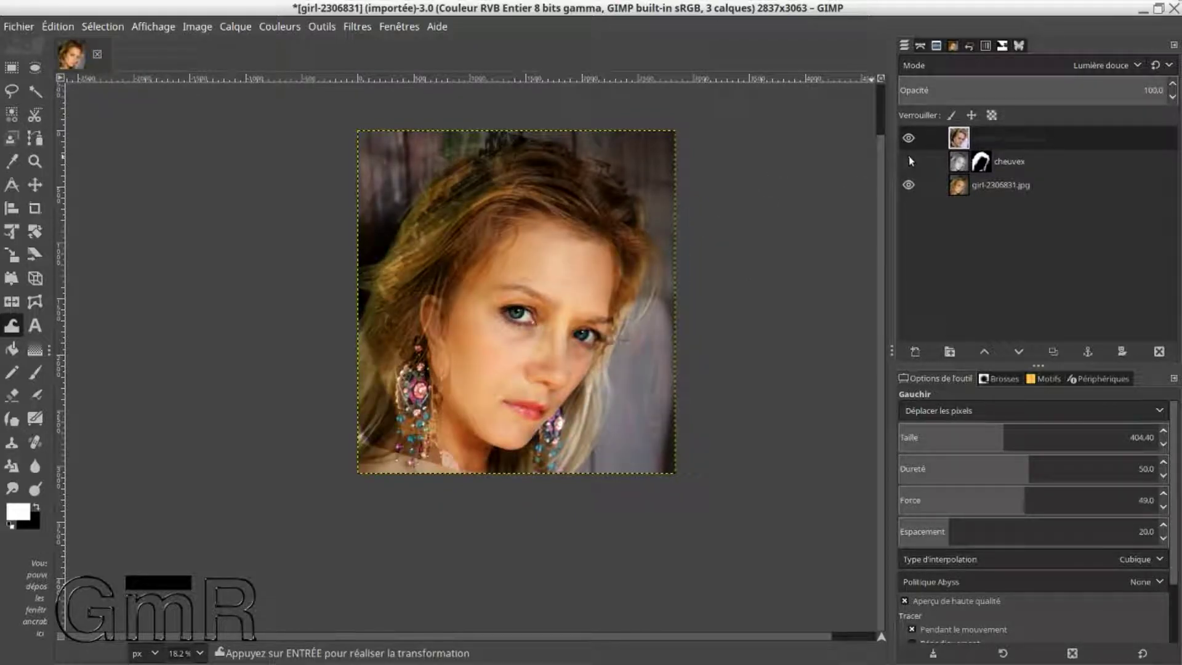
{"action": "left_click", "coordinate": [909, 161]}
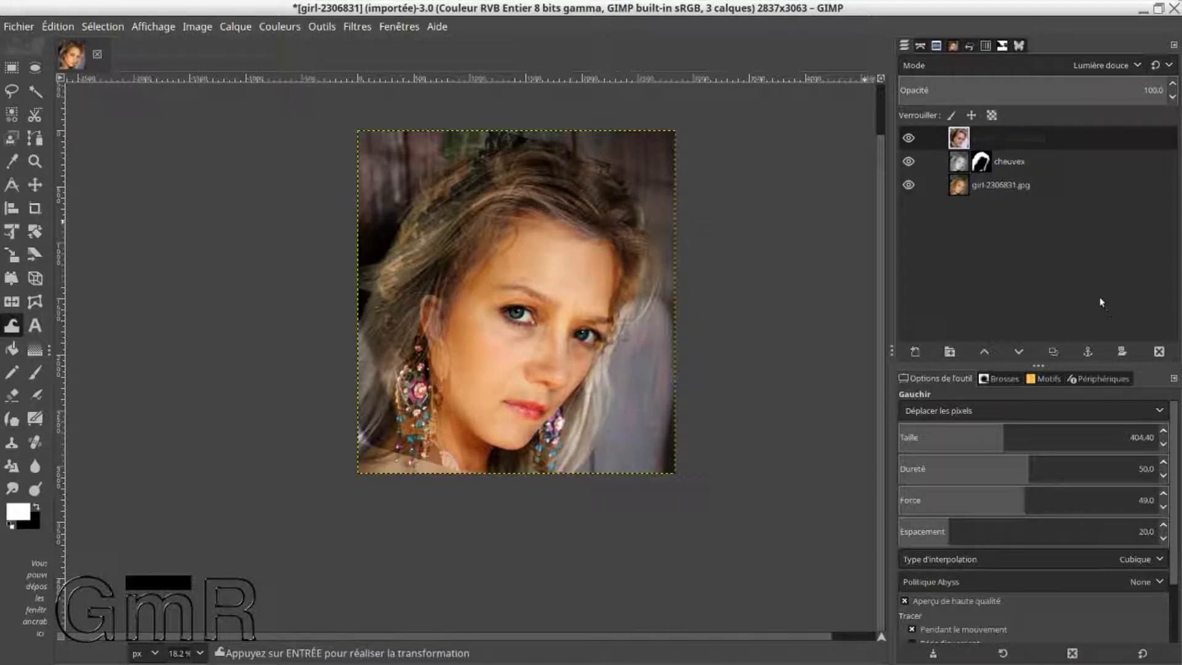
- Add a black, fully transparent mask to the woman-1615242.jpg layer and paint it white over the forehead and eye area with a 355.24 brush
{"action": "left_click", "coordinate": [1121, 353]}
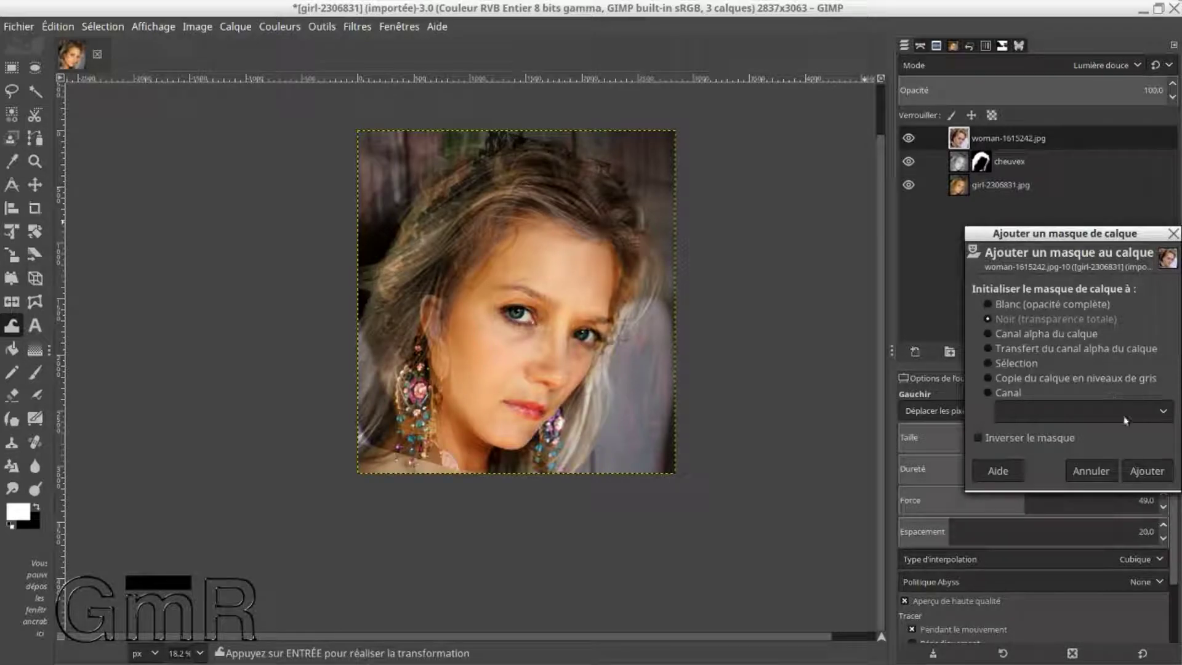
{"action": "left_click", "coordinate": [1144, 465]}
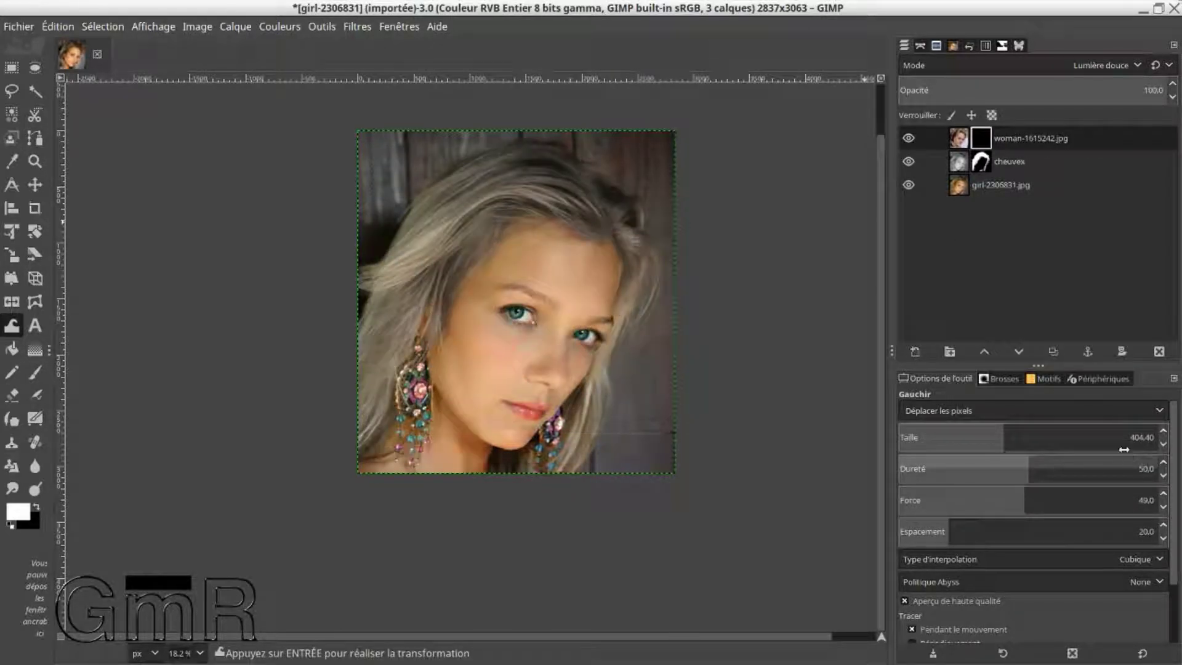
{"action": "left_click", "coordinate": [40, 375]}
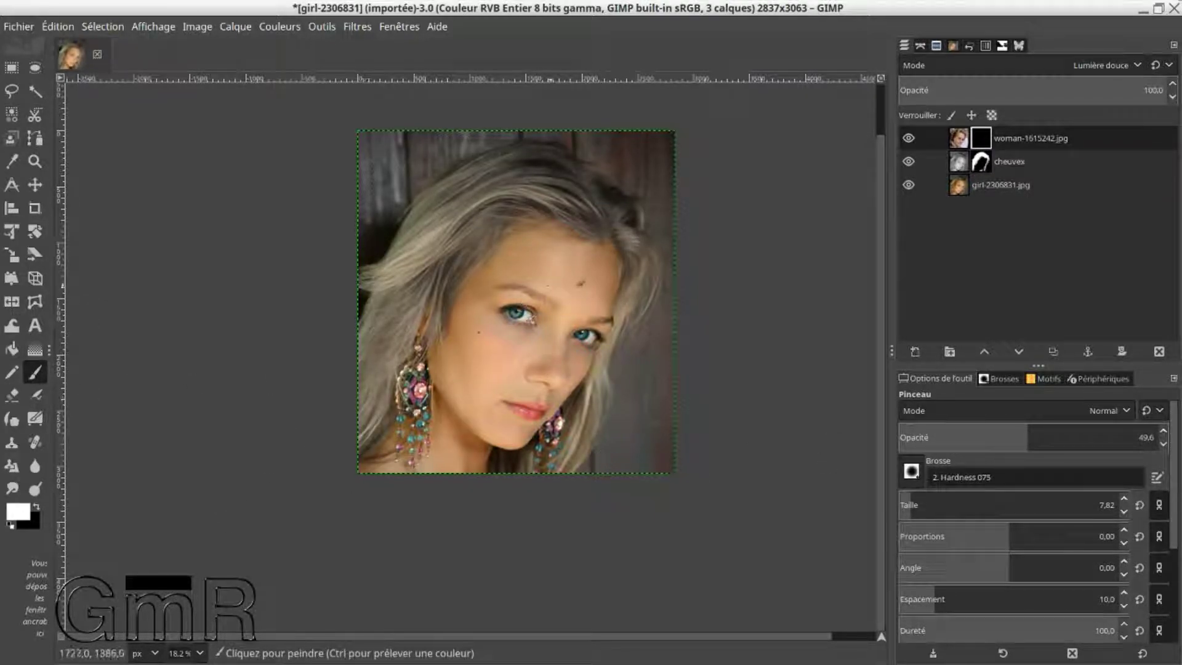
{"action": "left_click_drag", "start_coordinate": [716, 290], "coordinate": [765, 353]}
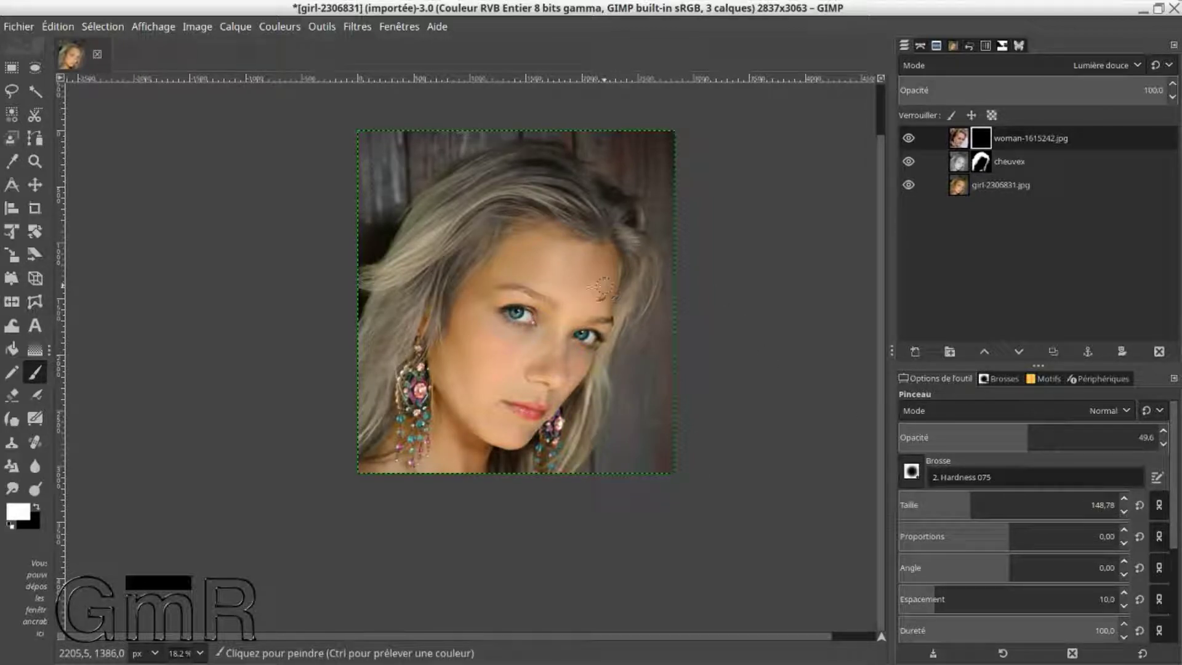
{"action": "scroll", "coordinate": [579, 288], "scroll_direction": "up", "scroll_amount": 1}
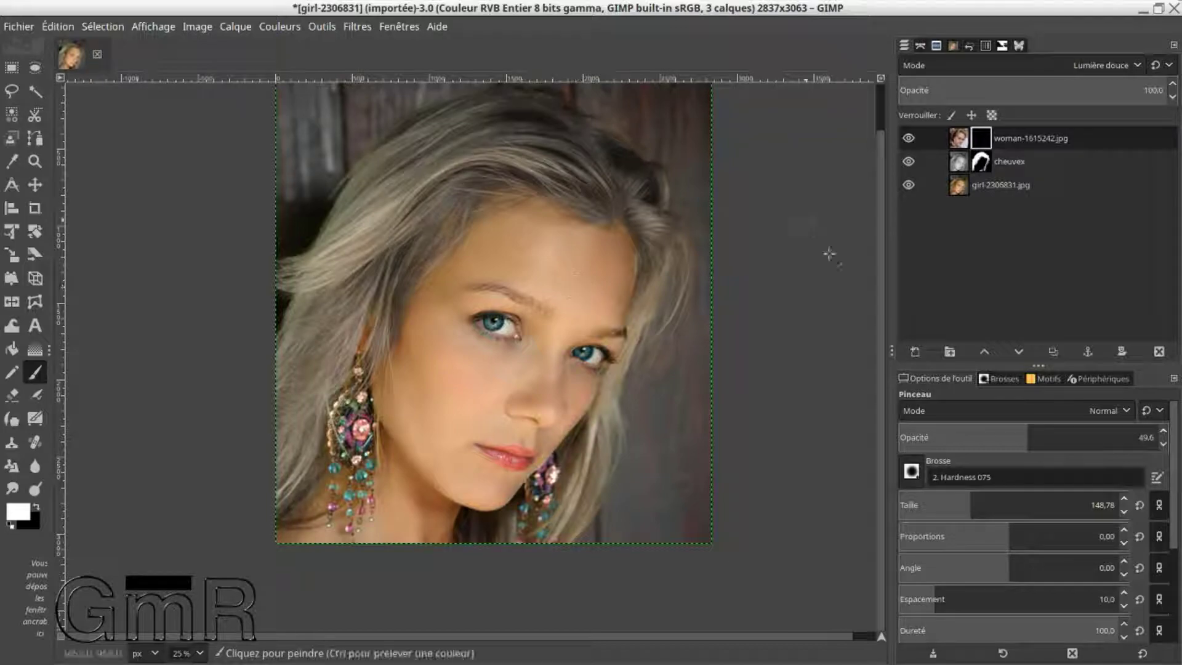
{"action": "scroll", "coordinate": [1006, 503], "scroll_direction": "up", "scroll_amount": 5}
{"action": "scroll", "coordinate": [1006, 502], "scroll_direction": "up", "scroll_amount": 1}
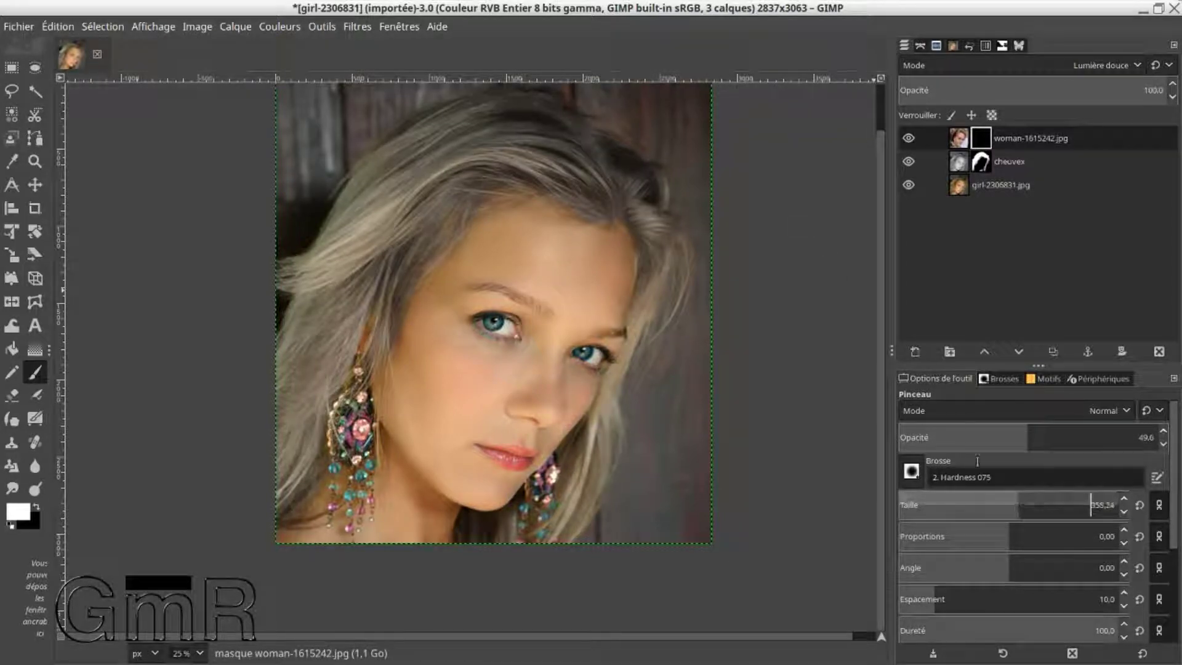
{"action": "mouse_move", "coordinate": [580, 285]}
{"action": "left_mouse_down"}
{"action": "mouse_move", "coordinate": [569, 259]}
{"action": "mouse_move", "coordinate": [590, 271]}
{"action": "mouse_move", "coordinate": [609, 255]}
{"action": "left_mouse_up"}
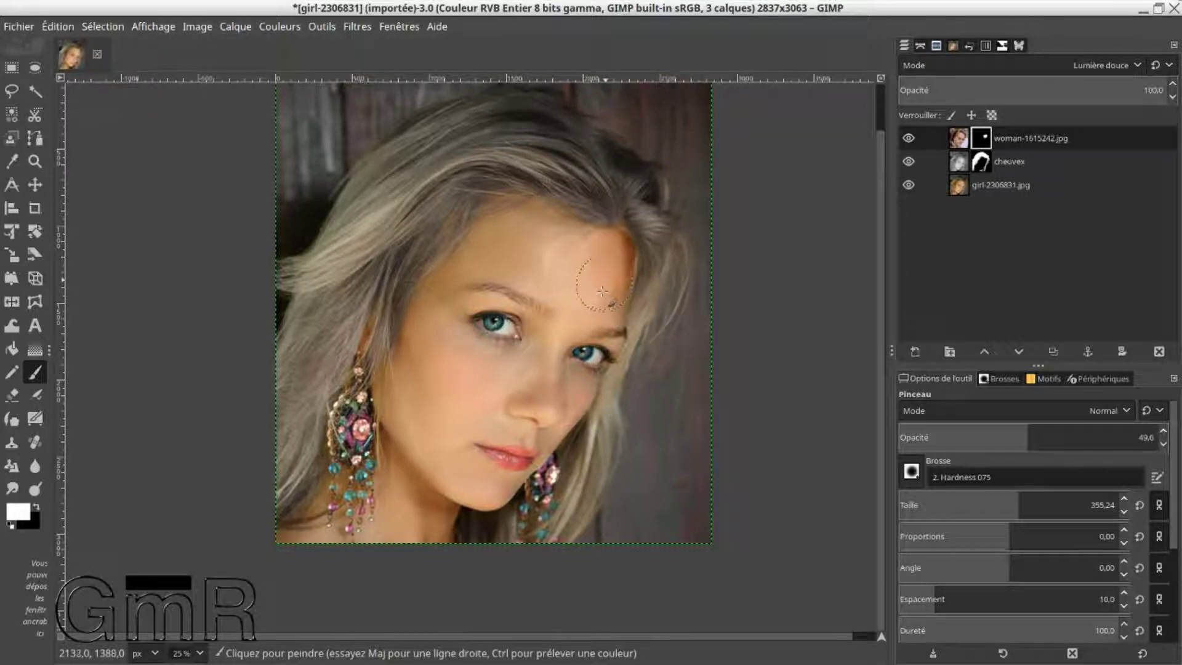
{"action": "mouse_move", "coordinate": [564, 271]}
{"action": "left_mouse_down"}
{"action": "mouse_move", "coordinate": [546, 246]}
{"action": "mouse_move", "coordinate": [560, 251]}
{"action": "mouse_move", "coordinate": [511, 247]}
{"action": "mouse_move", "coordinate": [500, 277]}
{"action": "mouse_move", "coordinate": [451, 291]}
{"action": "mouse_move", "coordinate": [459, 348]}
{"action": "mouse_move", "coordinate": [480, 375]}
{"action": "mouse_move", "coordinate": [497, 372]}
{"action": "left_mouse_up"}
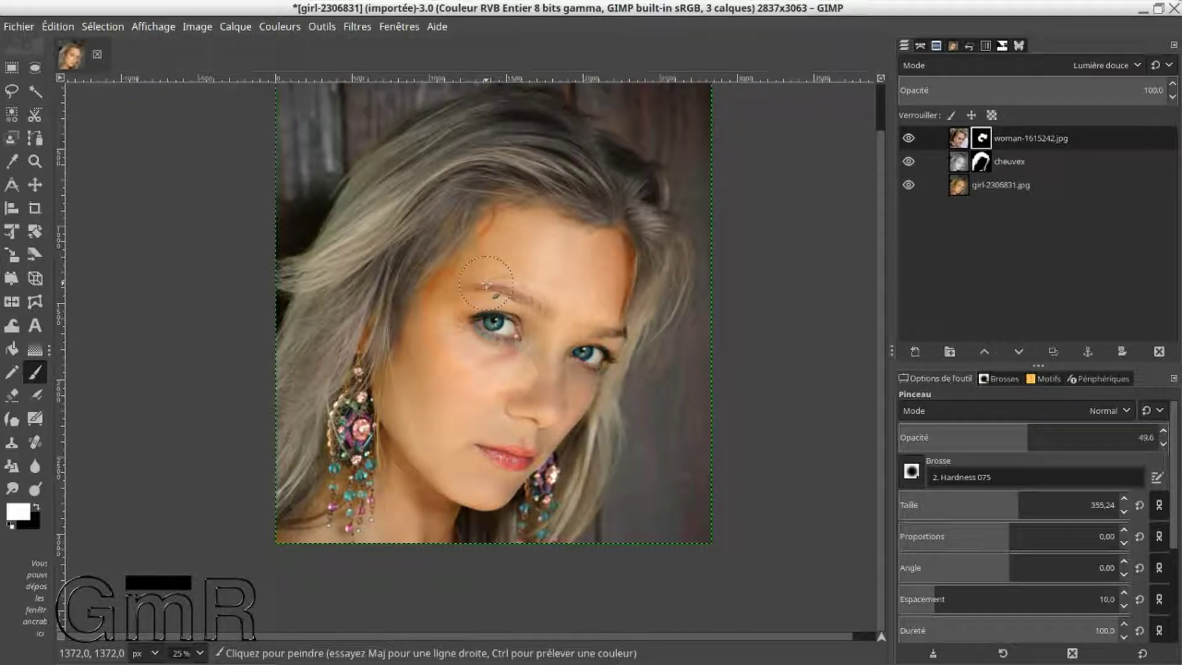
- Paint the woman-1615242.jpg mask white between the eyes and over the nose, cheek and chin to reveal the older skin
{"action": "scroll", "coordinate": [488, 287], "scroll_direction": "up", "scroll_amount": 3}
{"action": "scroll", "coordinate": [488, 307], "scroll_direction": "up", "scroll_amount": 1}
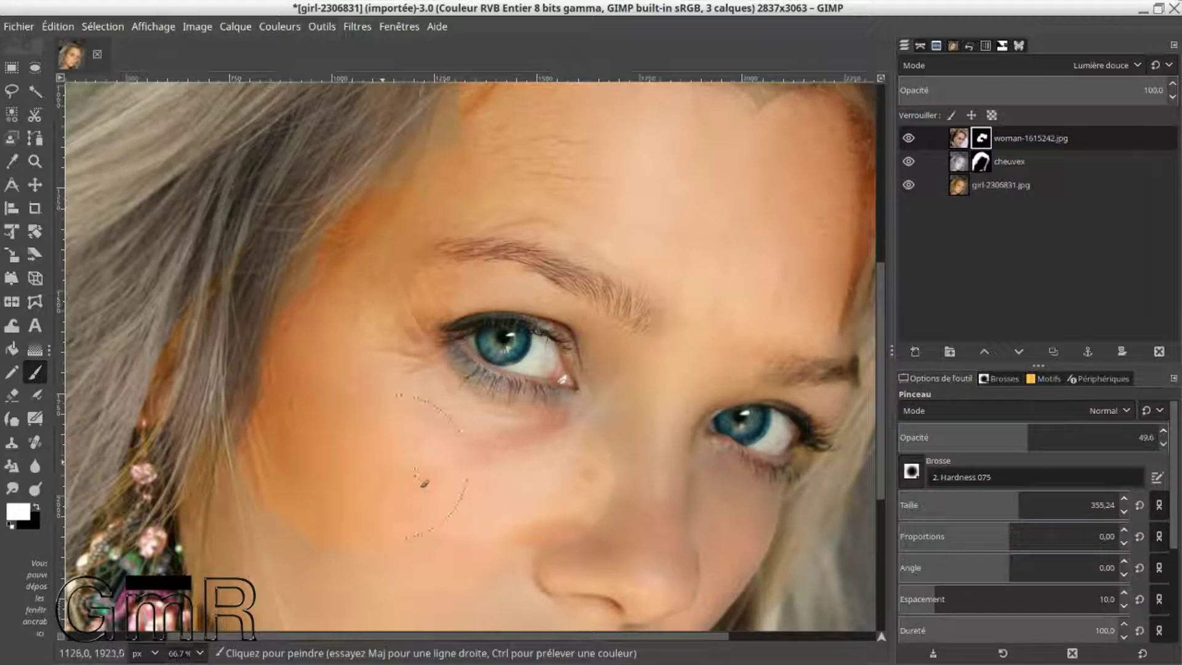
{"action": "mouse_move", "coordinate": [629, 428]}
{"action": "left_mouse_down"}
{"action": "mouse_move", "coordinate": [655, 353]}
{"action": "mouse_move", "coordinate": [669, 419]}
{"action": "mouse_move", "coordinate": [628, 475]}
{"action": "mouse_move", "coordinate": [618, 528]}
{"action": "mouse_move", "coordinate": [591, 477]}
{"action": "mouse_move", "coordinate": [526, 414]}
{"action": "left_mouse_up"}
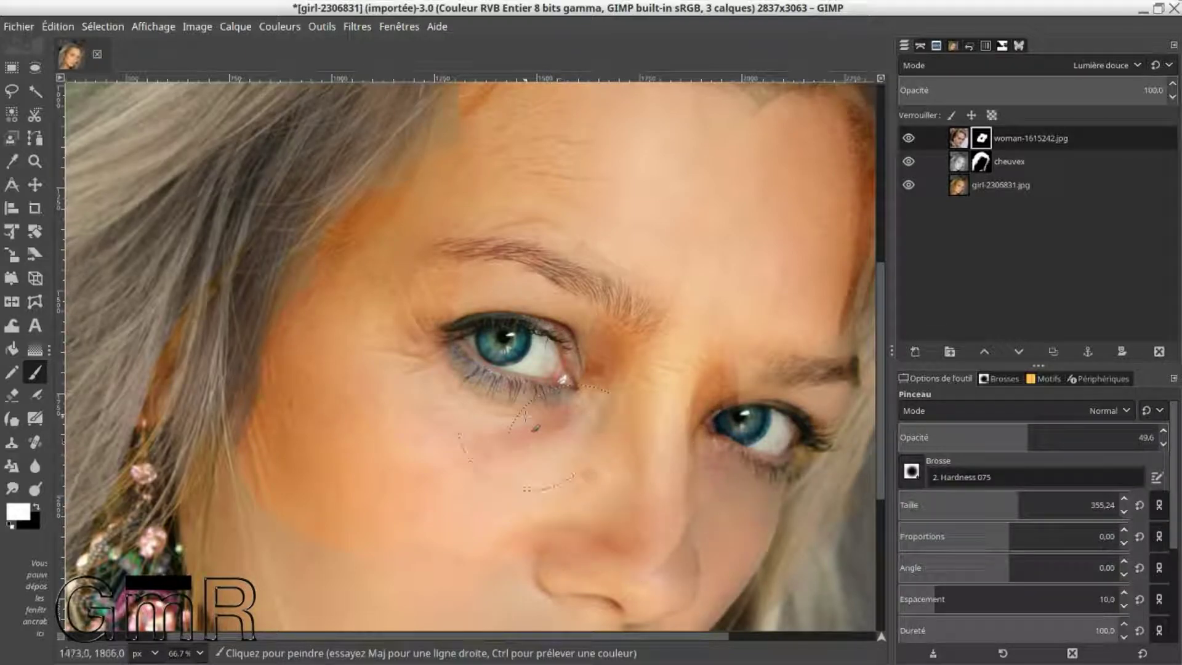
{"action": "scroll", "coordinate": [570, 109], "scroll_direction": "down", "scroll_amount": 5}
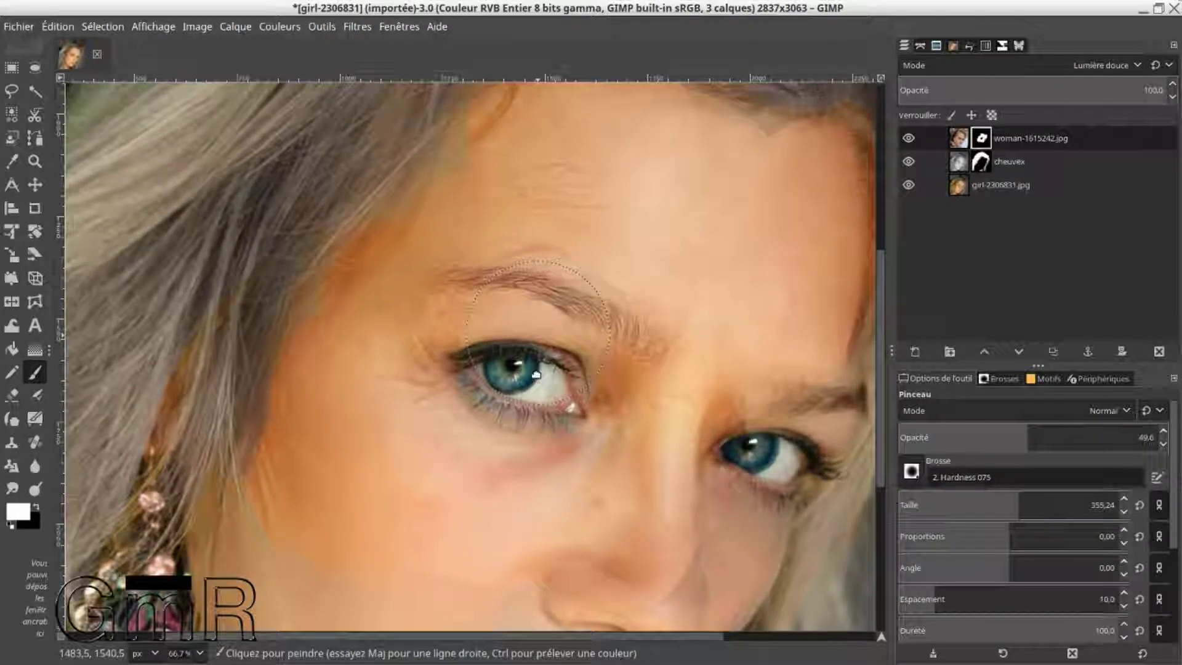
{"action": "scroll", "coordinate": [570, 108], "scroll_direction": "down", "scroll_amount": 1}
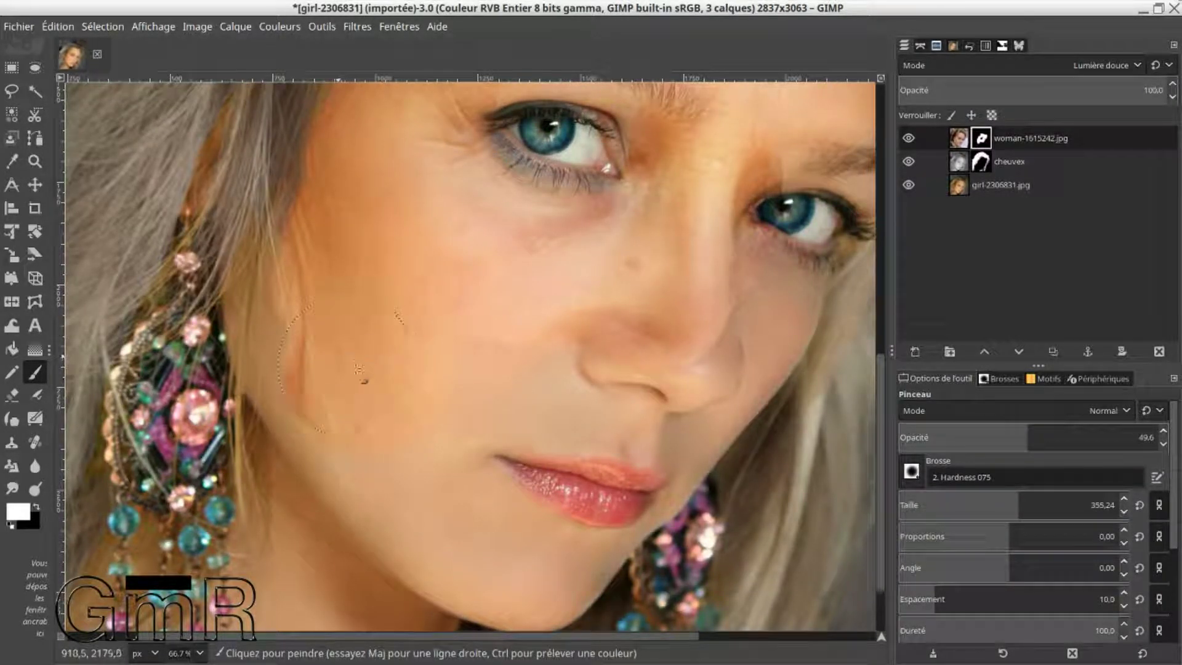
{"action": "mouse_move", "coordinate": [397, 448]}
{"action": "left_mouse_down"}
{"action": "mouse_move", "coordinate": [443, 400]}
{"action": "mouse_move", "coordinate": [486, 523]}
{"action": "mouse_move", "coordinate": [541, 486]}
{"action": "mouse_move", "coordinate": [519, 530]}
{"action": "left_mouse_up"}
{"action": "left_click_drag", "start_coordinate": [488, 422], "coordinate": [336, 285]}
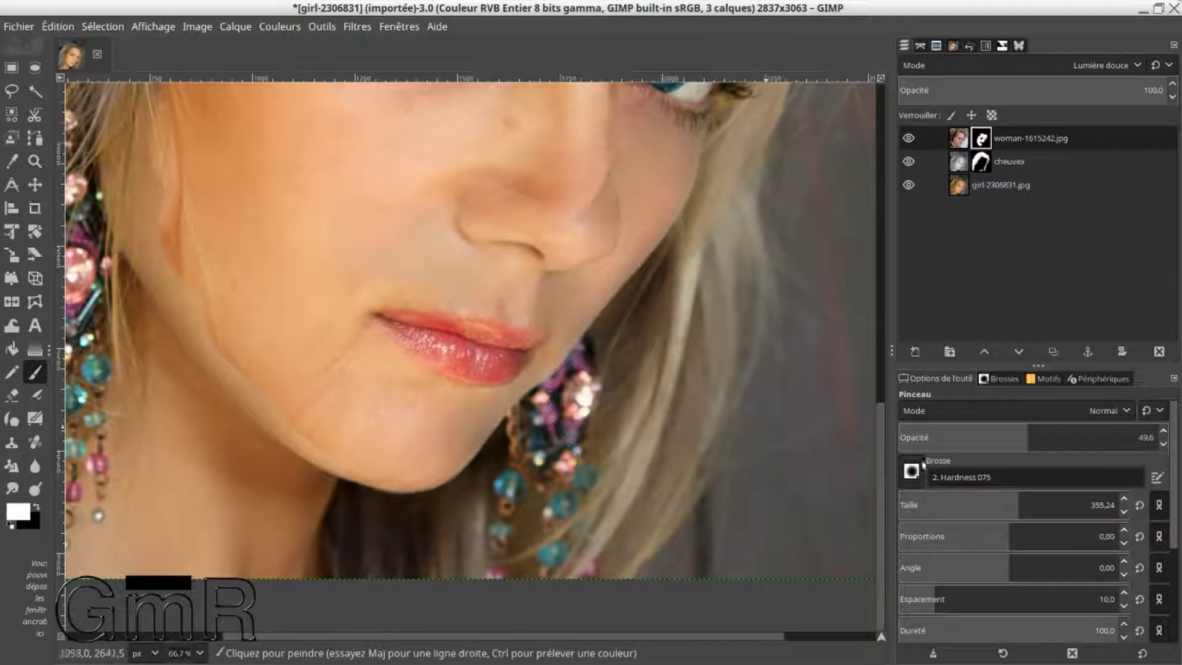
- Reduce the brush size to 127.78 and paint the mask white around the mouth, along the jaw and over the neck
{"action": "left_click", "coordinate": [987, 504]}
{"action": "left_click_drag", "start_coordinate": [987, 504], "coordinate": [964, 506]}
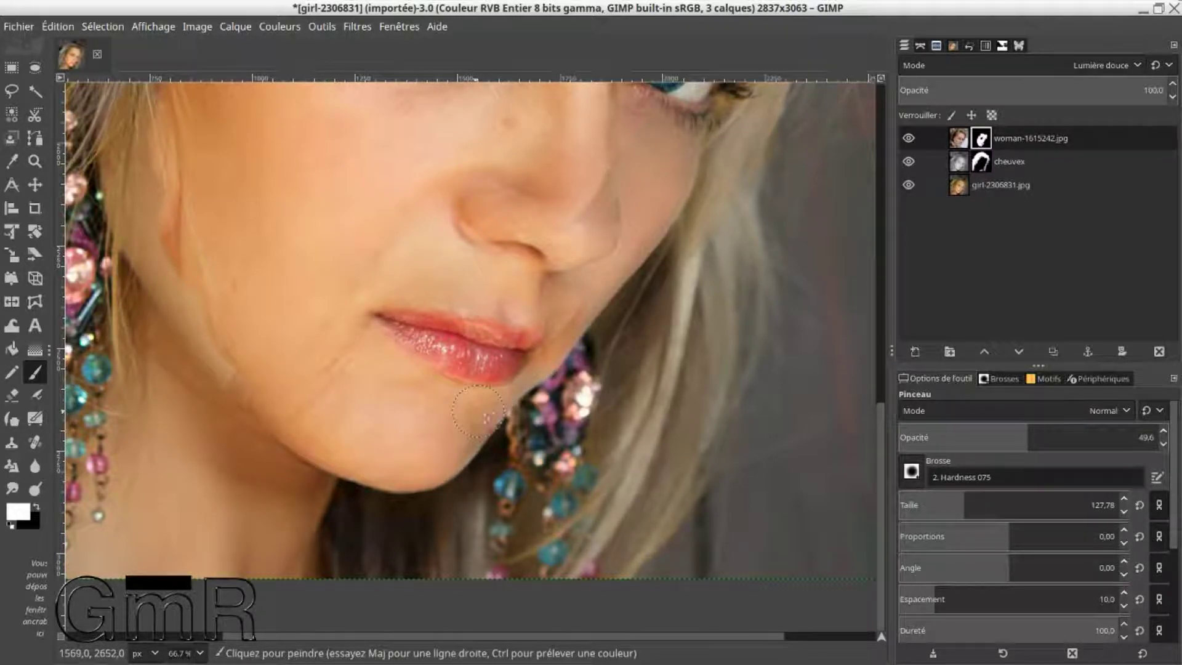
{"action": "left_click_drag", "start_coordinate": [159, 229], "coordinate": [211, 339]}
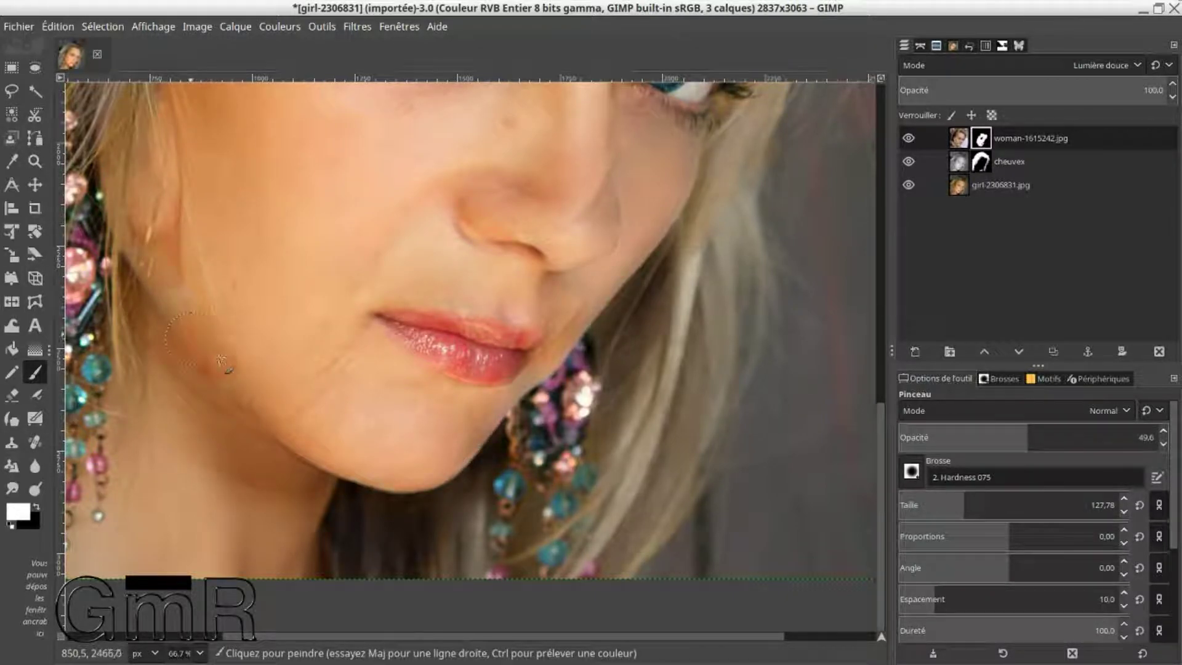
{"action": "mouse_move", "coordinate": [232, 448]}
{"action": "left_mouse_down"}
{"action": "mouse_move", "coordinate": [270, 464]}
{"action": "mouse_move", "coordinate": [310, 506]}
{"action": "mouse_move", "coordinate": [266, 455]}
{"action": "left_mouse_up"}
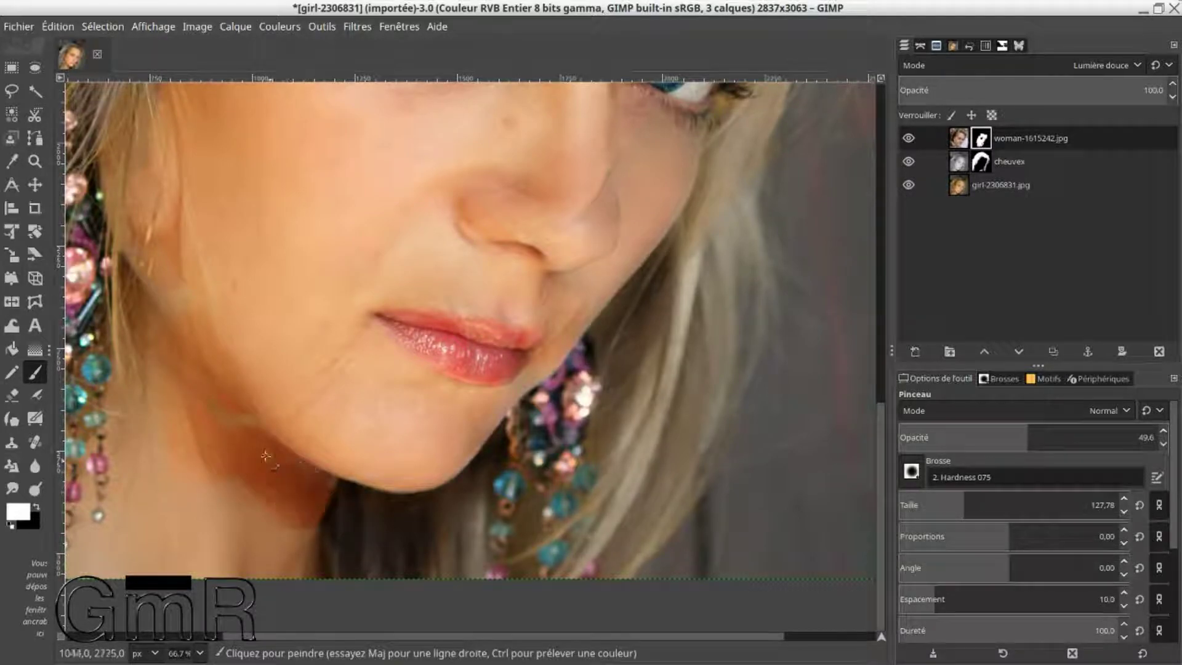
{"action": "mouse_move", "coordinate": [217, 408]}
{"action": "left_mouse_down"}
{"action": "mouse_move", "coordinate": [262, 520]}
{"action": "mouse_move", "coordinate": [290, 536]}
{"action": "left_mouse_up"}
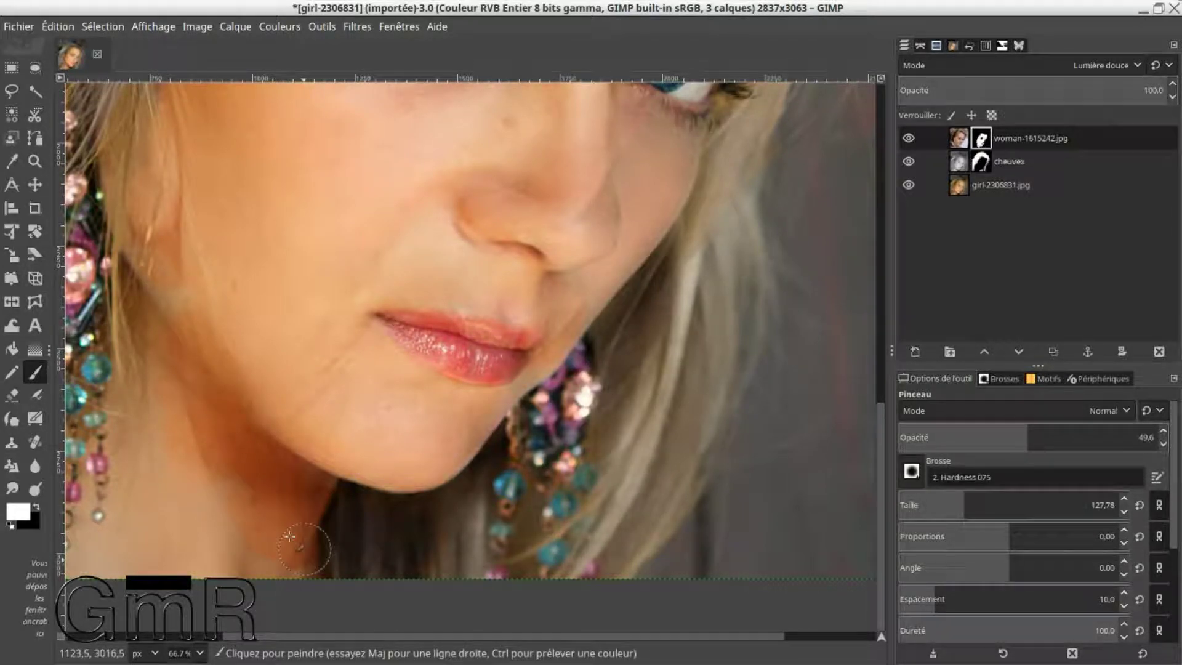
{"action": "mouse_move", "coordinate": [149, 499]}
{"action": "left_mouse_down"}
{"action": "mouse_move", "coordinate": [231, 556]}
{"action": "mouse_move", "coordinate": [219, 534]}
{"action": "mouse_move", "coordinate": [274, 567]}
{"action": "mouse_move", "coordinate": [311, 570]}
{"action": "mouse_move", "coordinate": [196, 563]}
{"action": "mouse_move", "coordinate": [154, 518]}
{"action": "mouse_move", "coordinate": [194, 552]}
{"action": "left_mouse_up"}
- Refine the mask over the neck, jaw edge and ear area by alternating between black and white paint
{"action": "key", "text": "x"}
{"action": "key", "text": "x"}
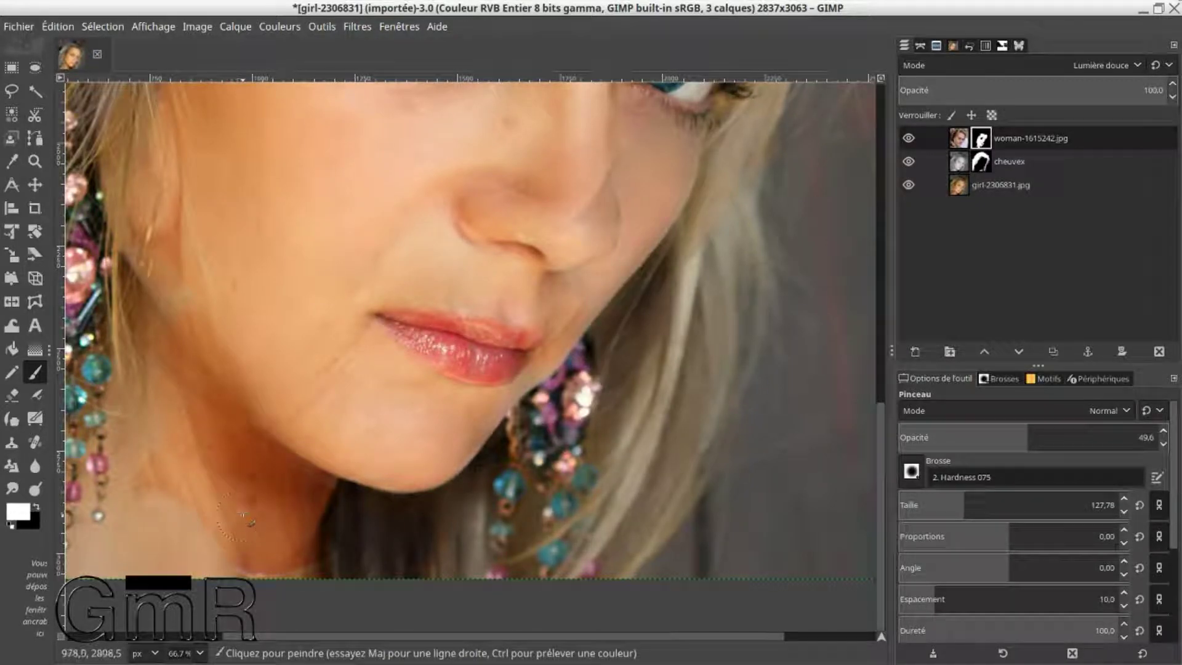
{"action": "key", "text": "x"}
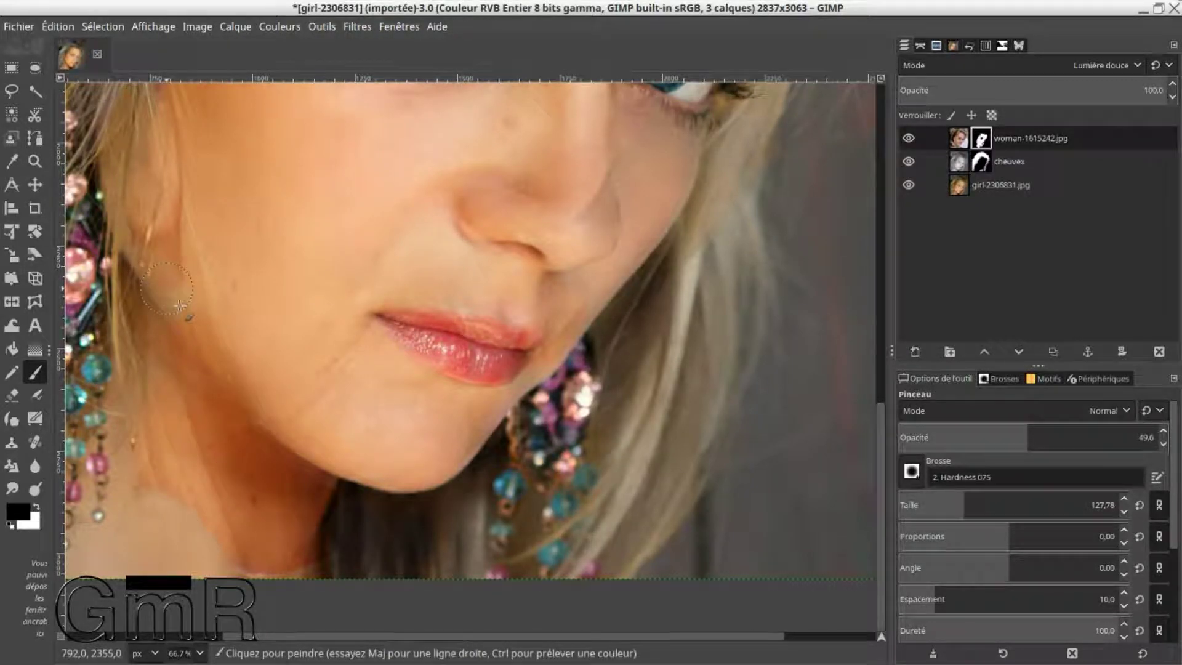
{"action": "key", "text": "x"}
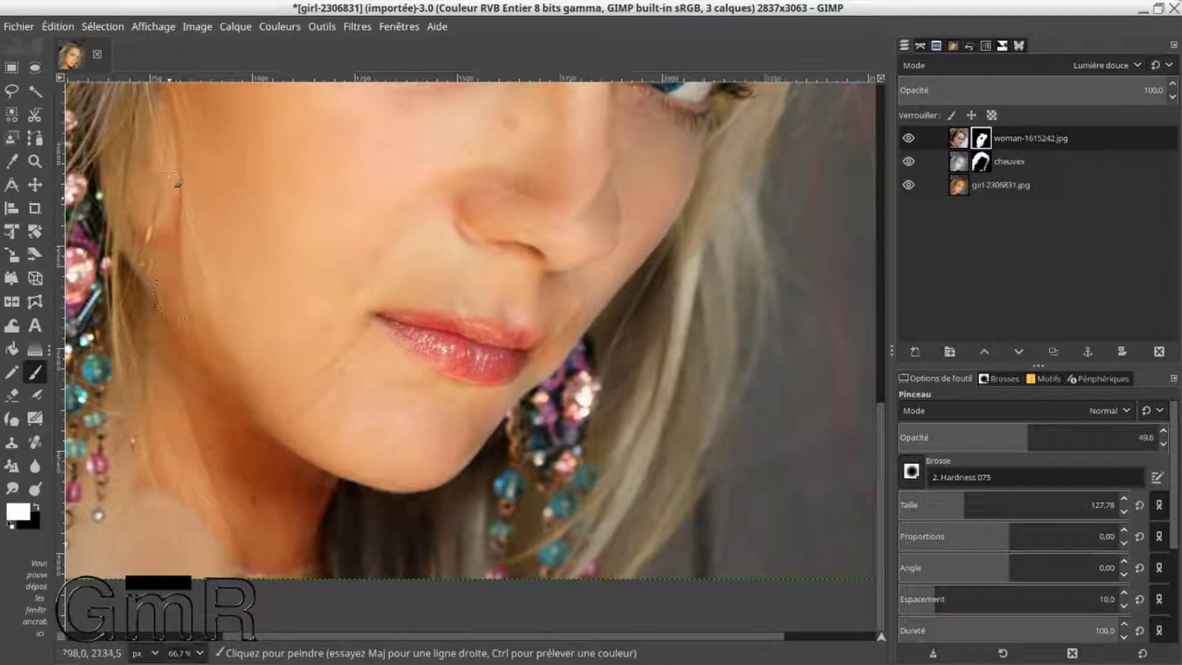
{"action": "key", "text": "x"}
{"action": "scroll", "coordinate": [189, 249], "scroll_direction": "up", "scroll_amount": 5}
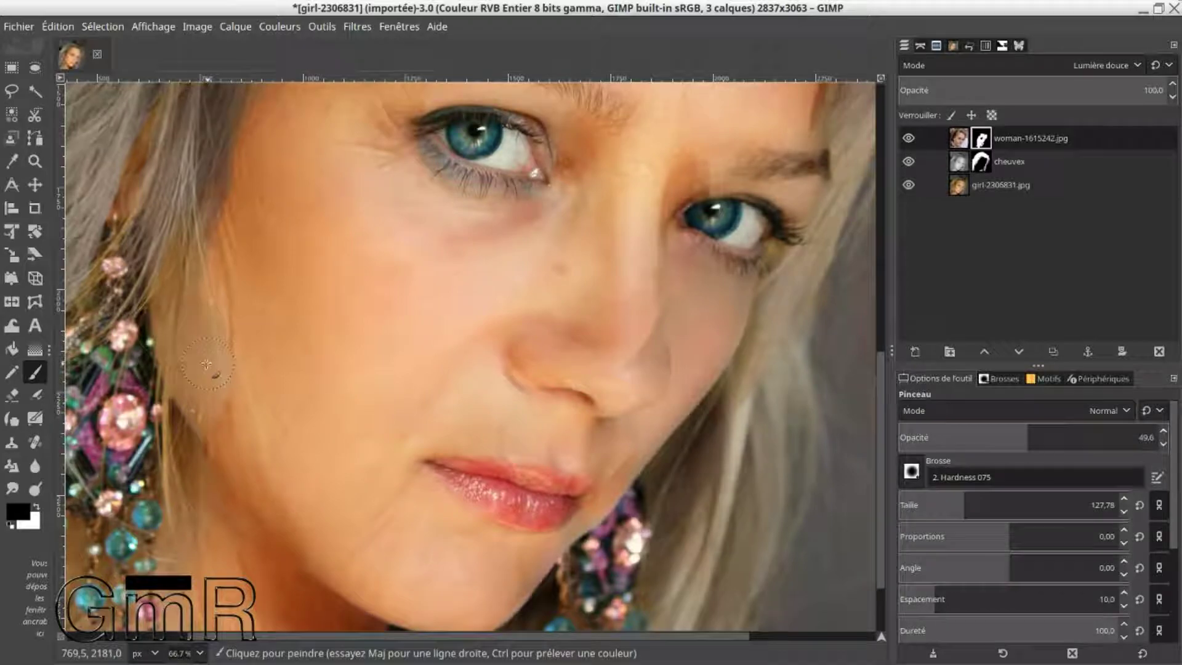
{"action": "key", "text": "x"}
{"action": "mouse_move", "coordinate": [202, 357]}
{"action": "left_mouse_down"}
{"action": "mouse_move", "coordinate": [207, 433]}
{"action": "mouse_move", "coordinate": [193, 275]}
{"action": "mouse_move", "coordinate": [216, 265]}
{"action": "left_mouse_up"}
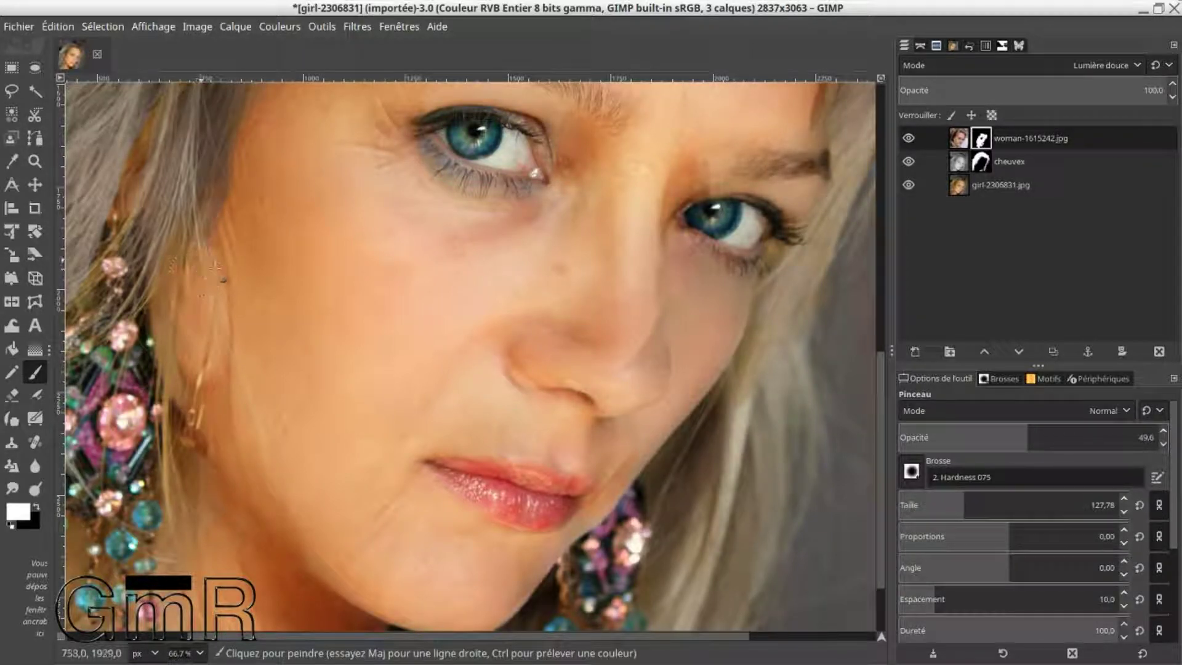
- Warp the older woman's ear and jaw area on the woman-1615242.jpg layer's image with Gauchir to fit the young face's edge
{"action": "left_click", "coordinate": [964, 139]}
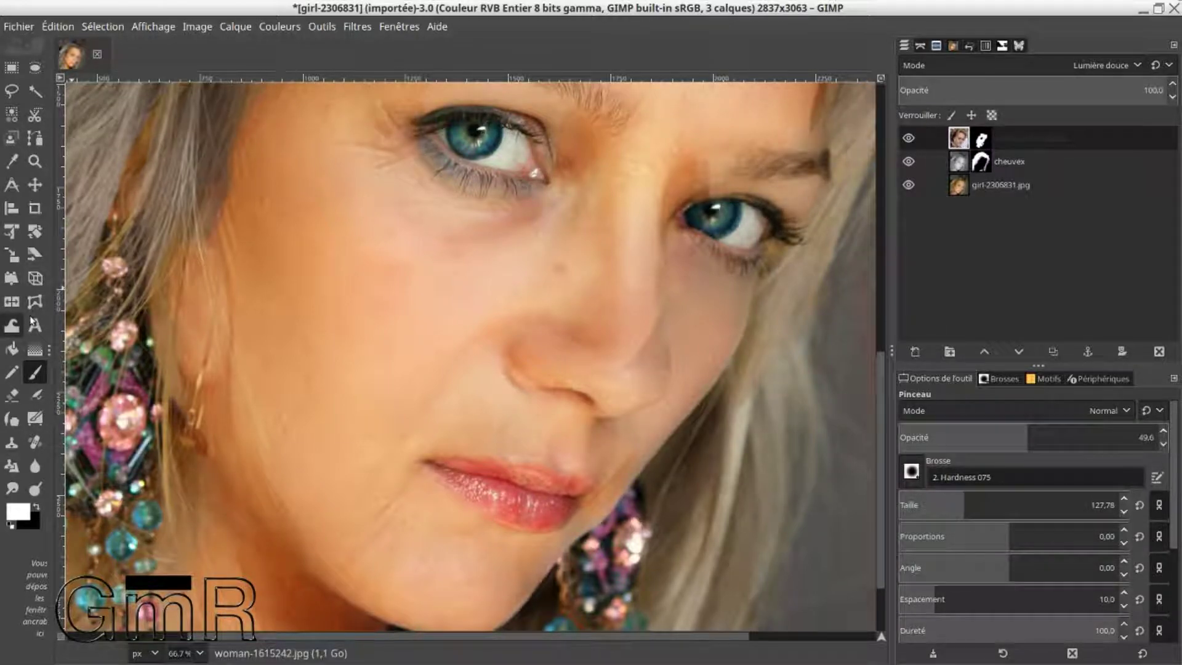
{"action": "left_click", "coordinate": [13, 325]}
{"action": "mouse_move", "coordinate": [178, 327]}
{"action": "left_mouse_down"}
{"action": "mouse_move", "coordinate": [128, 333]}
{"action": "mouse_move", "coordinate": [211, 386]}
{"action": "mouse_move", "coordinate": [152, 383]}
{"action": "mouse_move", "coordinate": [203, 313]}
{"action": "mouse_move", "coordinate": [216, 261]}
{"action": "mouse_move", "coordinate": [154, 266]}
{"action": "mouse_move", "coordinate": [146, 278]}
{"action": "mouse_move", "coordinate": [194, 304]}
{"action": "mouse_move", "coordinate": [148, 316]}
{"action": "mouse_move", "coordinate": [196, 325]}
{"action": "mouse_move", "coordinate": [195, 364]}
{"action": "mouse_move", "coordinate": [128, 366]}
{"action": "mouse_move", "coordinate": [204, 355]}
{"action": "mouse_move", "coordinate": [138, 374]}
{"action": "mouse_move", "coordinate": [200, 365]}
{"action": "mouse_move", "coordinate": [236, 376]}
{"action": "mouse_move", "coordinate": [192, 402]}
{"action": "mouse_move", "coordinate": [226, 399]}
{"action": "mouse_move", "coordinate": [214, 417]}
{"action": "mouse_move", "coordinate": [182, 417]}
{"action": "mouse_move", "coordinate": [208, 422]}
{"action": "mouse_move", "coordinate": [208, 439]}
{"action": "mouse_move", "coordinate": [191, 442]}
{"action": "mouse_move", "coordinate": [209, 435]}
{"action": "mouse_move", "coordinate": [222, 464]}
{"action": "left_mouse_up"}
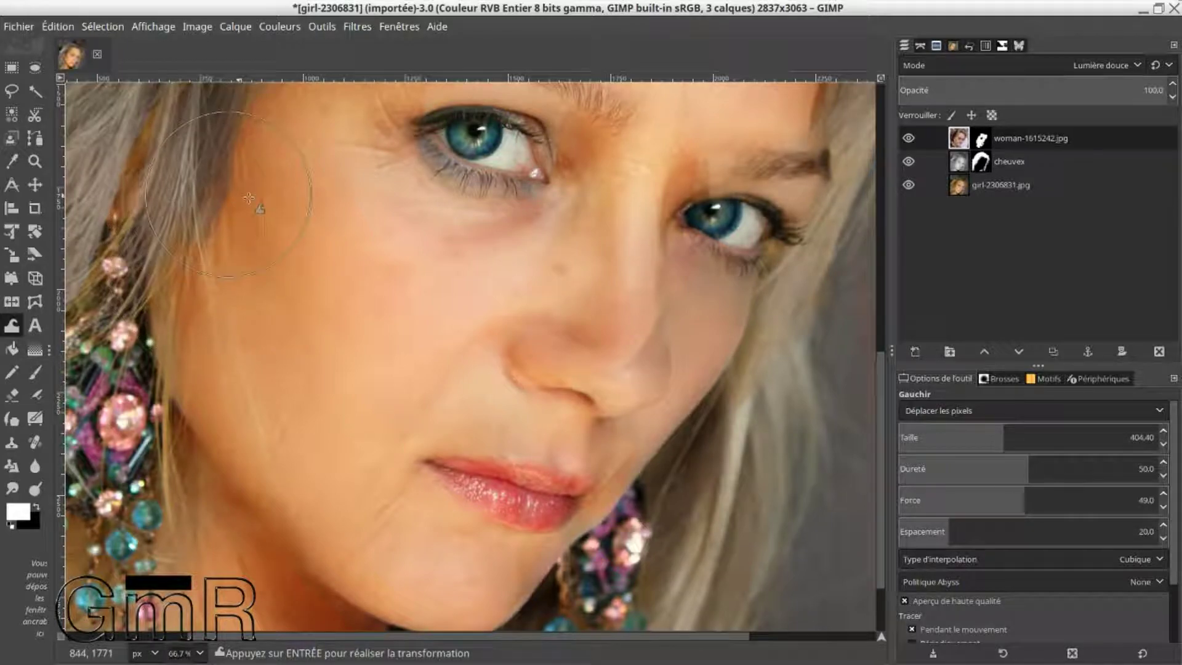
- Warp the older woman's temple, forehead and hairline edges on the woman-1615242.jpg layer's image with Gauchir to fit the young face
{"action": "left_click_drag", "start_coordinate": [280, 287], "coordinate": [280, 417]}
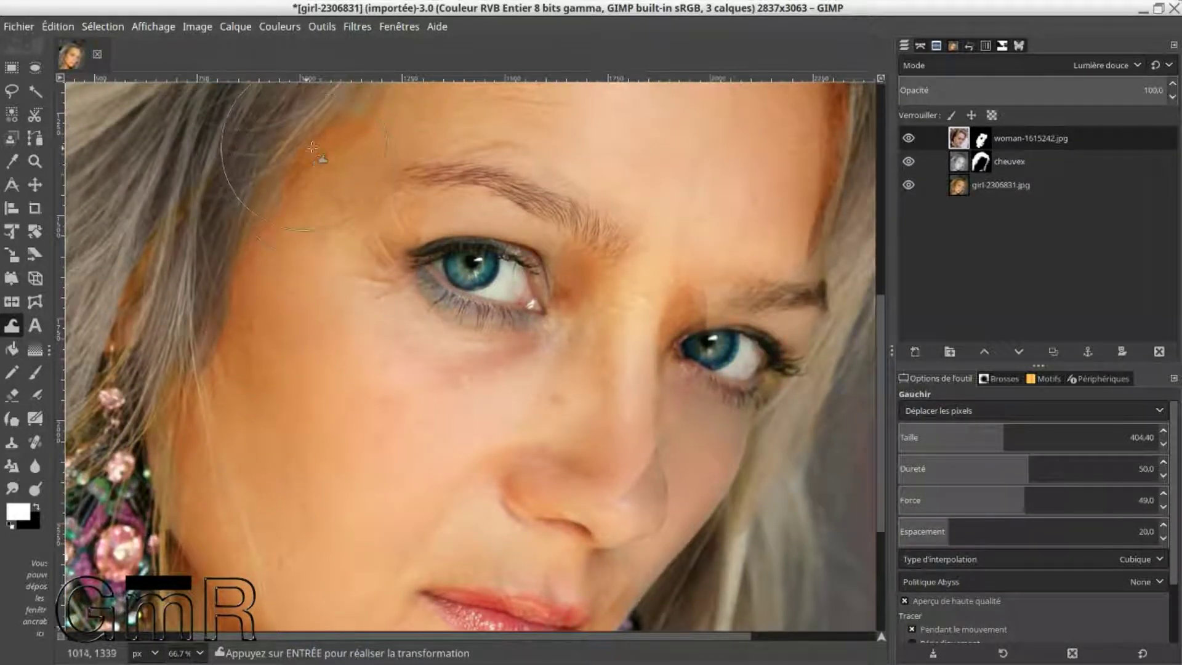
{"action": "left_click_drag", "start_coordinate": [305, 188], "coordinate": [287, 311]}
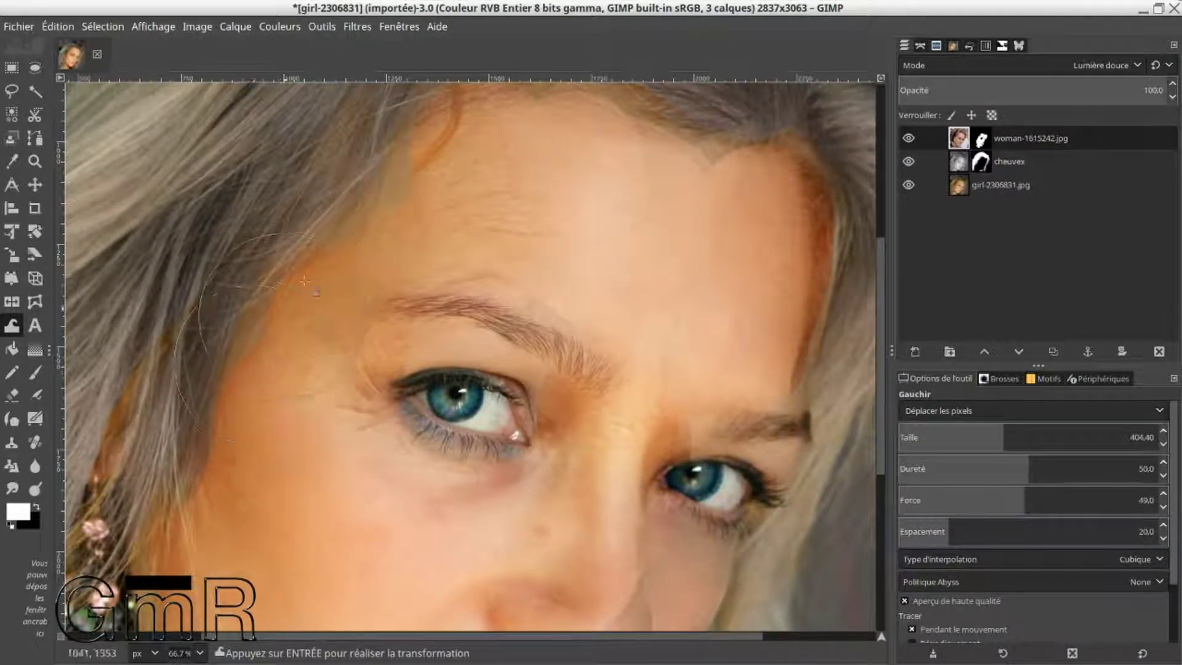
{"action": "left_click_drag", "start_coordinate": [256, 359], "coordinate": [169, 501]}
{"action": "mouse_move", "coordinate": [324, 320]}
{"action": "left_mouse_down"}
{"action": "mouse_move", "coordinate": [374, 272]}
{"action": "mouse_move", "coordinate": [367, 252]}
{"action": "mouse_move", "coordinate": [358, 285]}
{"action": "mouse_move", "coordinate": [286, 368]}
{"action": "left_mouse_up"}
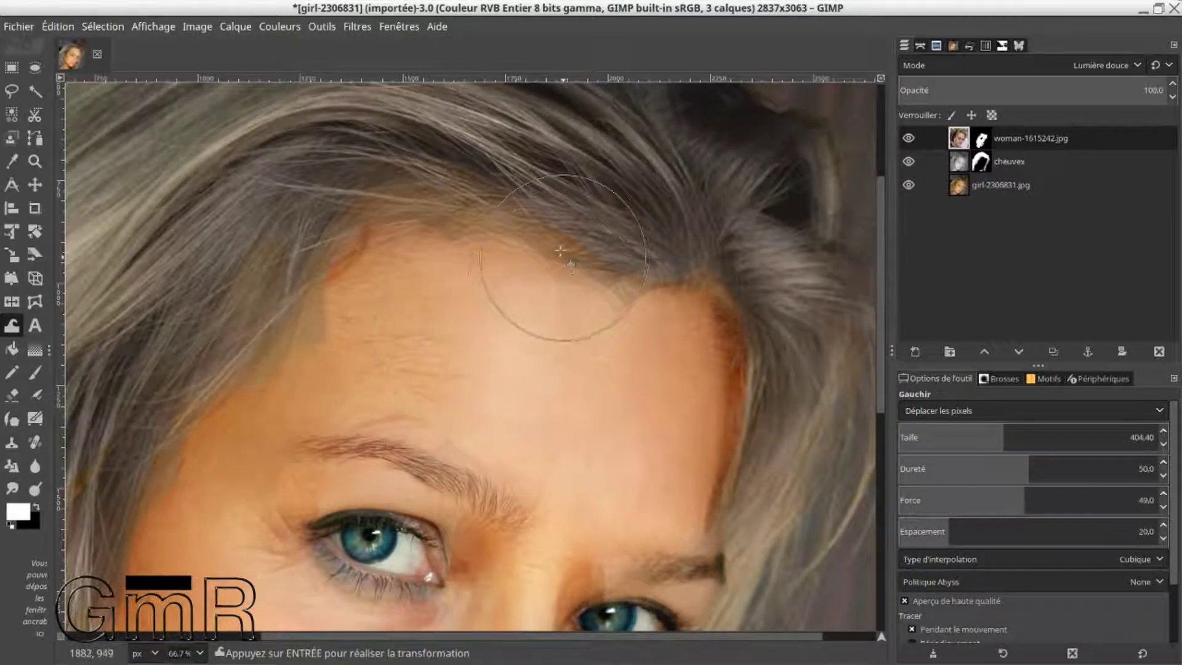
{"action": "mouse_move", "coordinate": [706, 304]}
{"action": "left_mouse_down"}
{"action": "mouse_move", "coordinate": [739, 333]}
{"action": "mouse_move", "coordinate": [731, 343]}
{"action": "mouse_move", "coordinate": [745, 359]}
{"action": "mouse_move", "coordinate": [732, 396]}
{"action": "mouse_move", "coordinate": [748, 466]}
{"action": "mouse_move", "coordinate": [717, 524]}
{"action": "mouse_move", "coordinate": [730, 516]}
{"action": "mouse_move", "coordinate": [722, 523]}
{"action": "mouse_move", "coordinate": [709, 400]}
{"action": "left_mouse_up"}
{"action": "scroll", "coordinate": [719, 411], "scroll_direction": "down", "scroll_amount": 5}
{"action": "scroll", "coordinate": [719, 411], "scroll_direction": "right", "scroll_amount": 2}
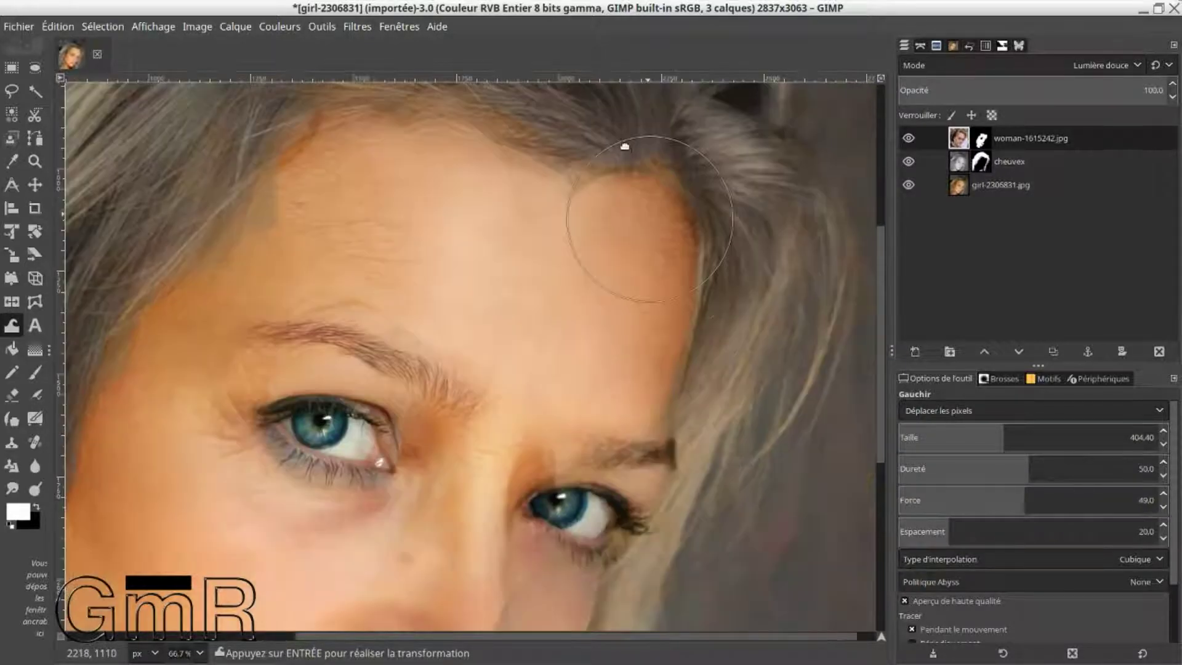
{"action": "scroll", "coordinate": [626, 146], "scroll_direction": "up", "scroll_amount": 2}
- Paint the woman-1615242.jpg mask white over both eyebrows and upper eyelids with the 127.78 brush to reveal the older skin
{"action": "left_click", "coordinate": [980, 141]}
{"action": "left_click", "coordinate": [35, 371]}
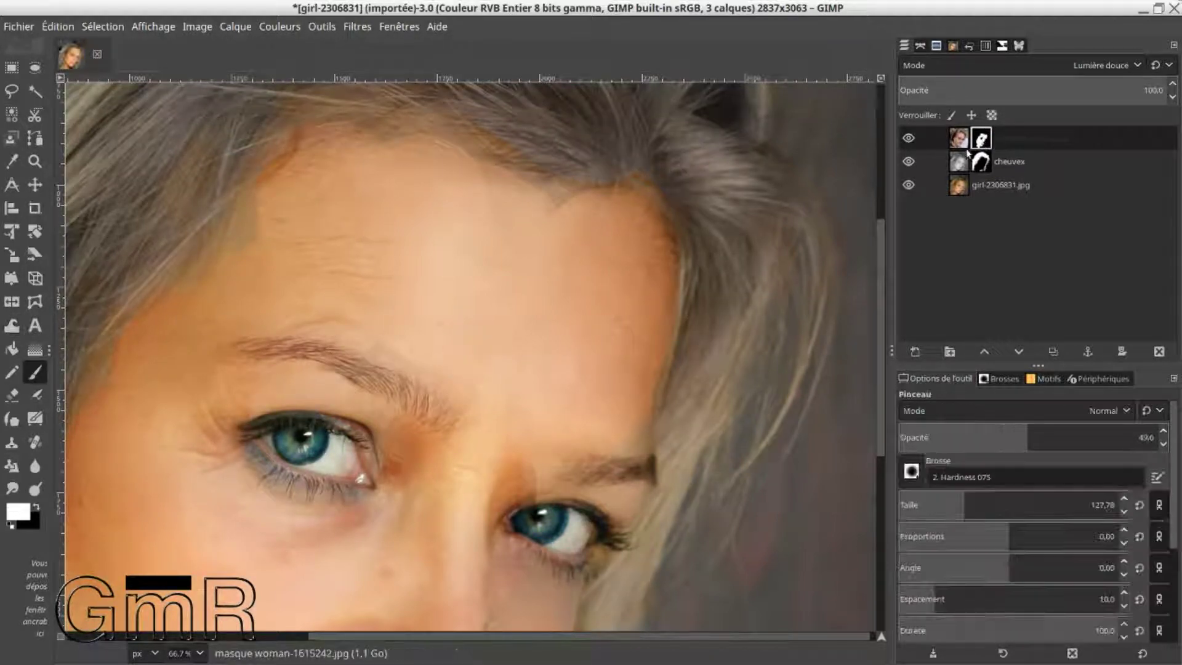
{"action": "left_click", "coordinate": [353, 339]}
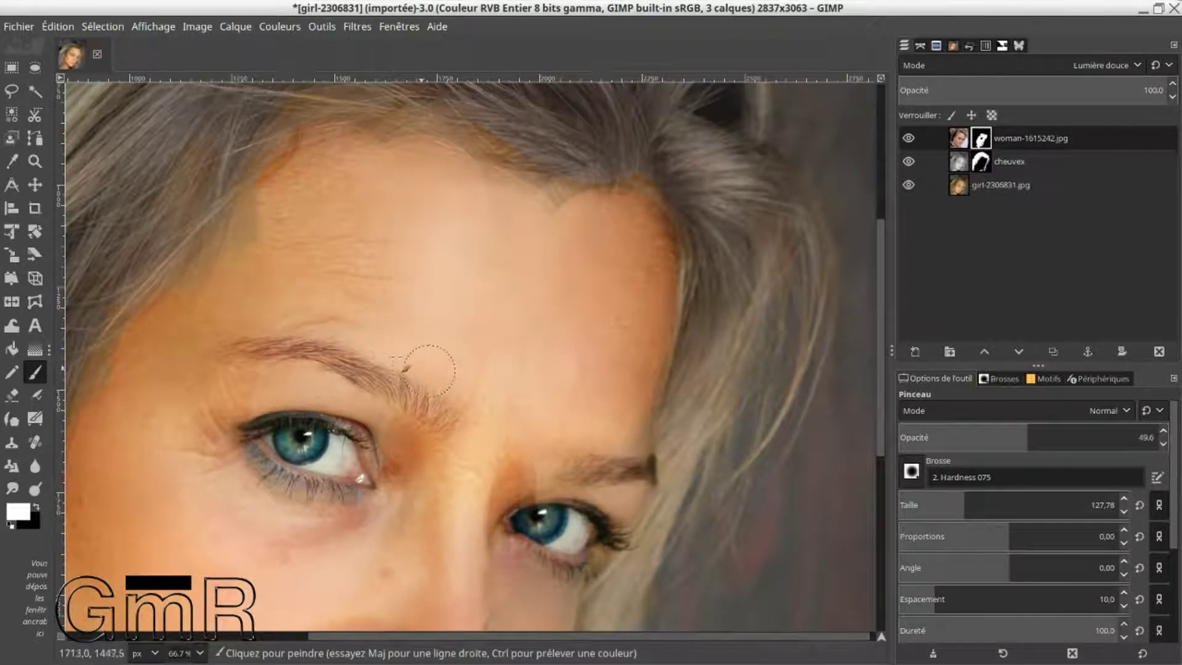
{"action": "mouse_move", "coordinate": [311, 394]}
{"action": "left_mouse_down"}
{"action": "mouse_move", "coordinate": [255, 404]}
{"action": "mouse_move", "coordinate": [299, 386]}
{"action": "mouse_move", "coordinate": [370, 404]}
{"action": "mouse_move", "coordinate": [414, 456]}
{"action": "mouse_move", "coordinate": [410, 483]}
{"action": "left_mouse_up"}
{"action": "scroll", "coordinate": [417, 493], "scroll_direction": "down", "scroll_amount": 1}
{"action": "scroll", "coordinate": [277, 357], "scroll_direction": "right", "scroll_amount": 3}
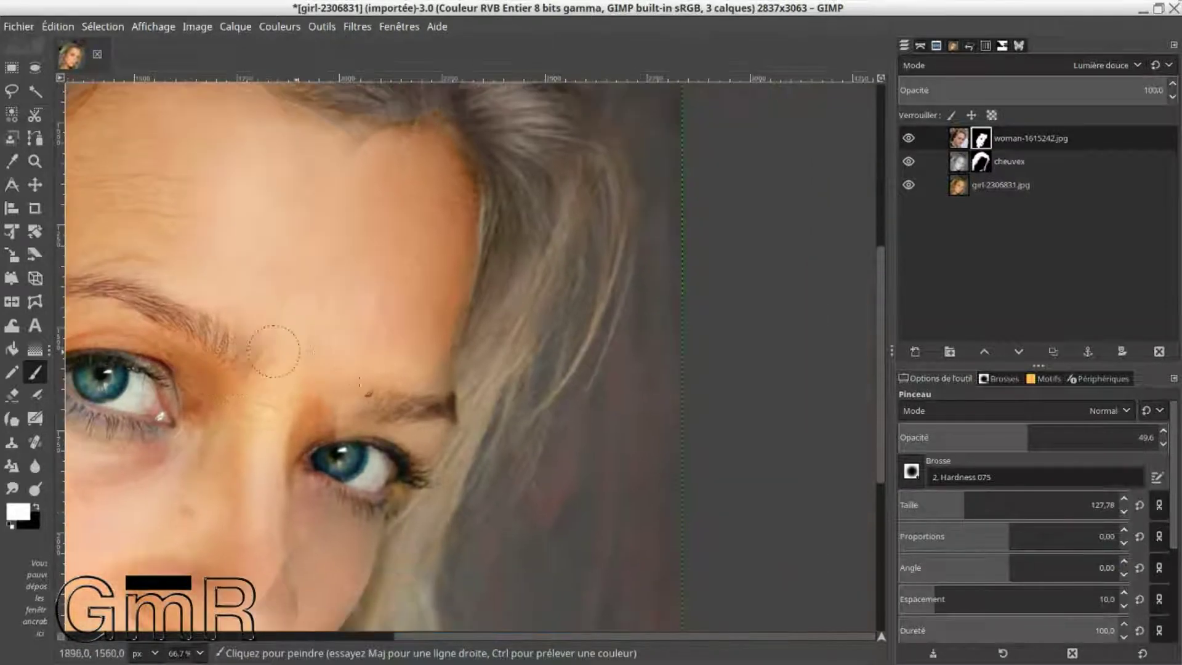
{"action": "left_click_drag", "start_coordinate": [342, 420], "coordinate": [343, 414]}
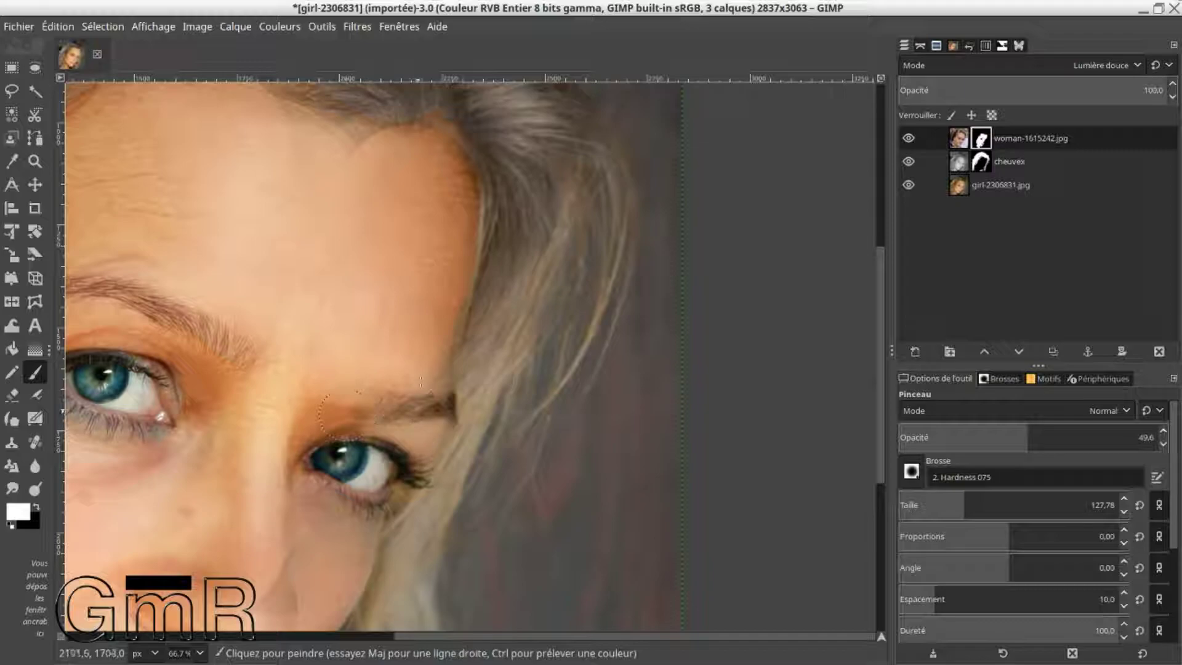
{"action": "mouse_move", "coordinate": [444, 363]}
{"action": "left_mouse_down"}
{"action": "mouse_move", "coordinate": [447, 400]}
{"action": "mouse_move", "coordinate": [377, 431]}
{"action": "mouse_move", "coordinate": [424, 438]}
{"action": "mouse_move", "coordinate": [423, 410]}
{"action": "left_mouse_up"}
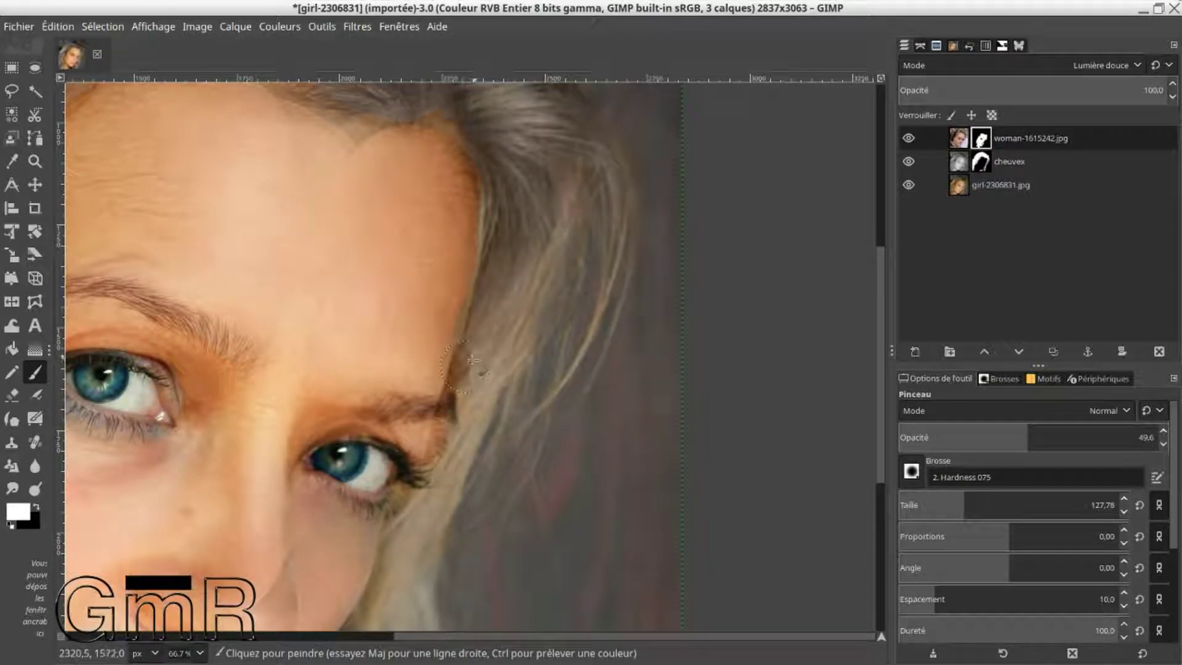
- Refine the mask beside the far eyebrow, under the far eye and along the cheek edge by alternating black and white paint
{"action": "key", "text": "x"}
{"action": "left_click_drag", "start_coordinate": [473, 360], "coordinate": [459, 421]}
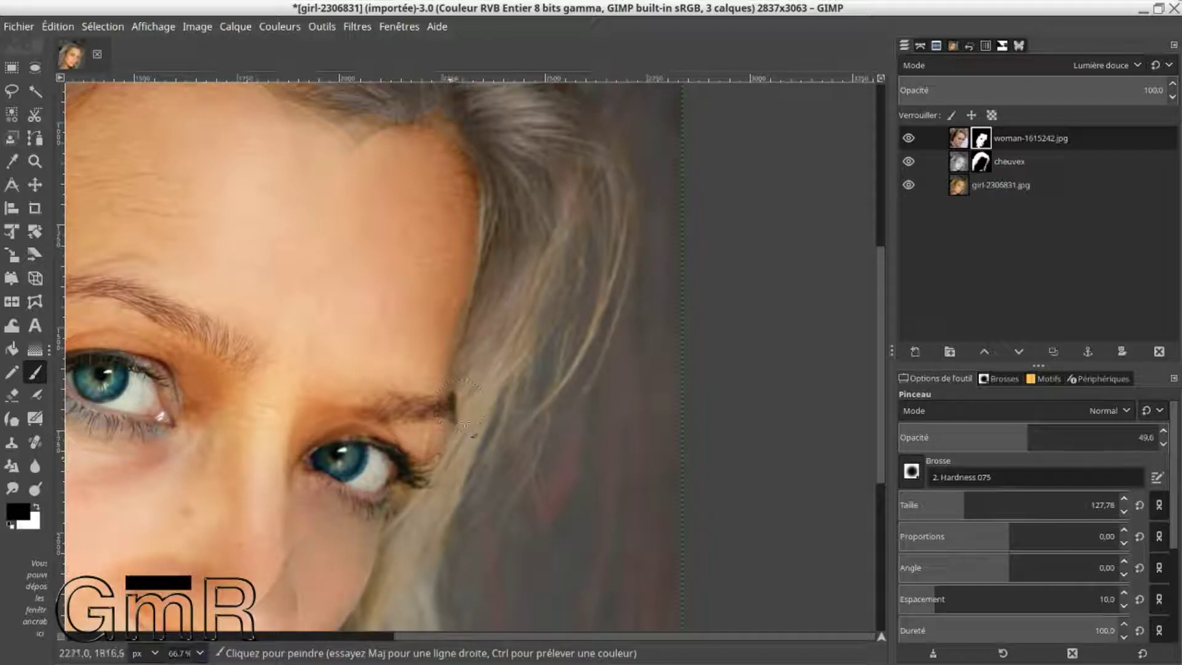
{"action": "key", "text": "x"}
{"action": "mouse_move", "coordinate": [326, 443]}
{"action": "left_mouse_down"}
{"action": "mouse_move", "coordinate": [294, 411]}
{"action": "mouse_move", "coordinate": [315, 451]}
{"action": "left_mouse_up"}
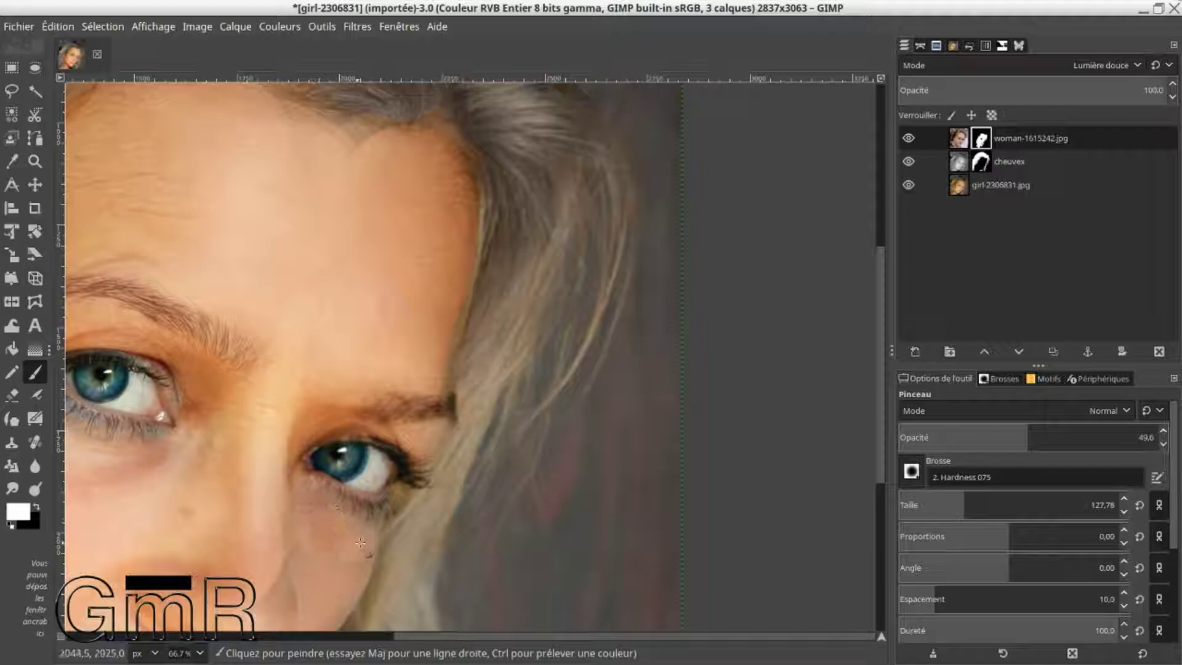
{"action": "scroll", "coordinate": [351, 419], "scroll_direction": "down", "scroll_amount": 5}
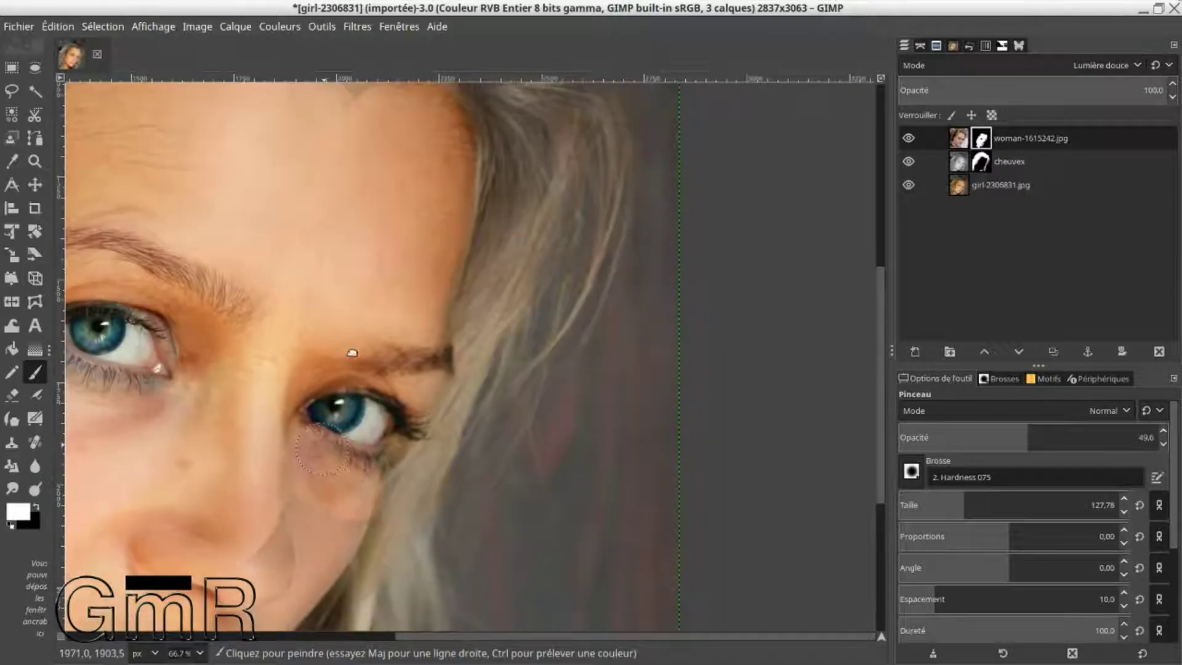
{"action": "scroll", "coordinate": [345, 369], "scroll_direction": "left", "scroll_amount": 1}
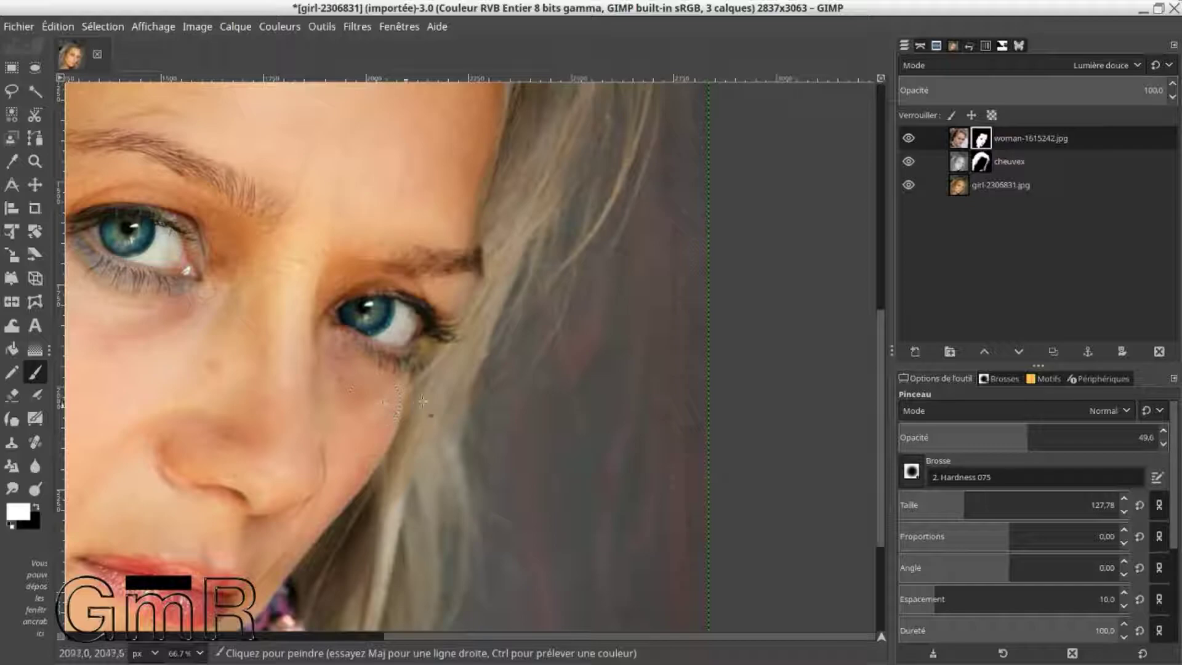
{"action": "key", "text": "x"}
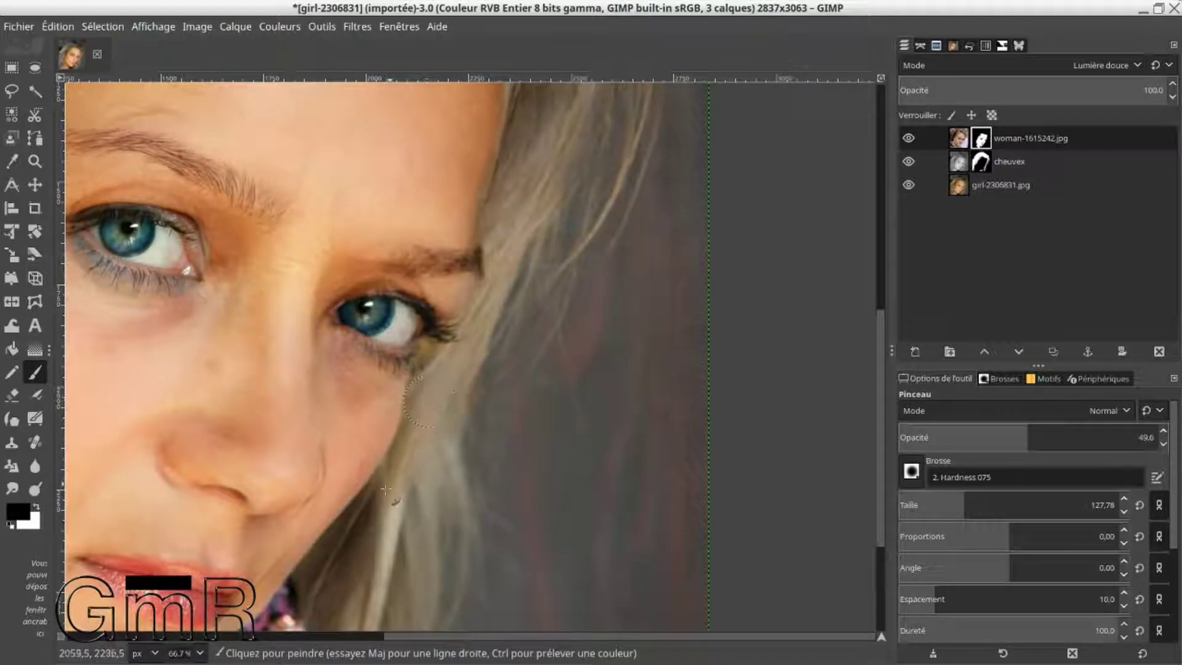
- Touch up the mask around the mouth corner, chin and jaw edge near the far earring with white and black paint
{"action": "scroll", "coordinate": [398, 434], "scroll_direction": "down", "scroll_amount": 4}
{"action": "scroll", "coordinate": [399, 434], "scroll_direction": "left", "scroll_amount": 3}
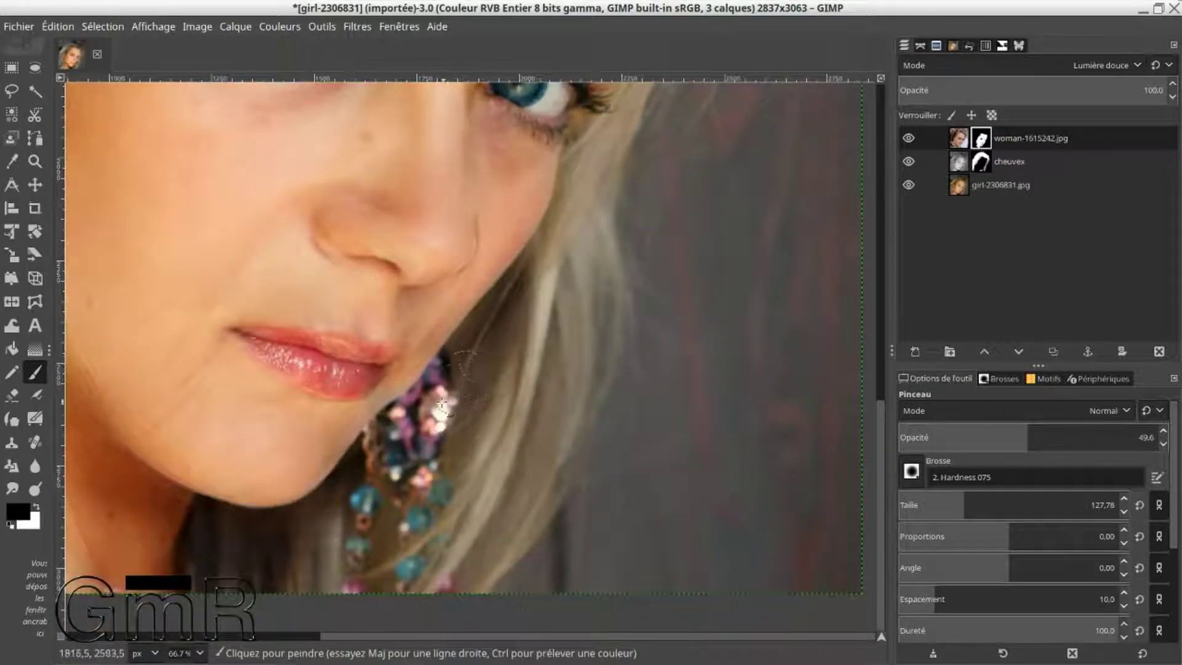
{"action": "key", "text": "x"}
{"action": "mouse_move", "coordinate": [370, 370]}
{"action": "left_mouse_down"}
{"action": "mouse_move", "coordinate": [385, 407]}
{"action": "mouse_move", "coordinate": [322, 446]}
{"action": "left_mouse_up"}
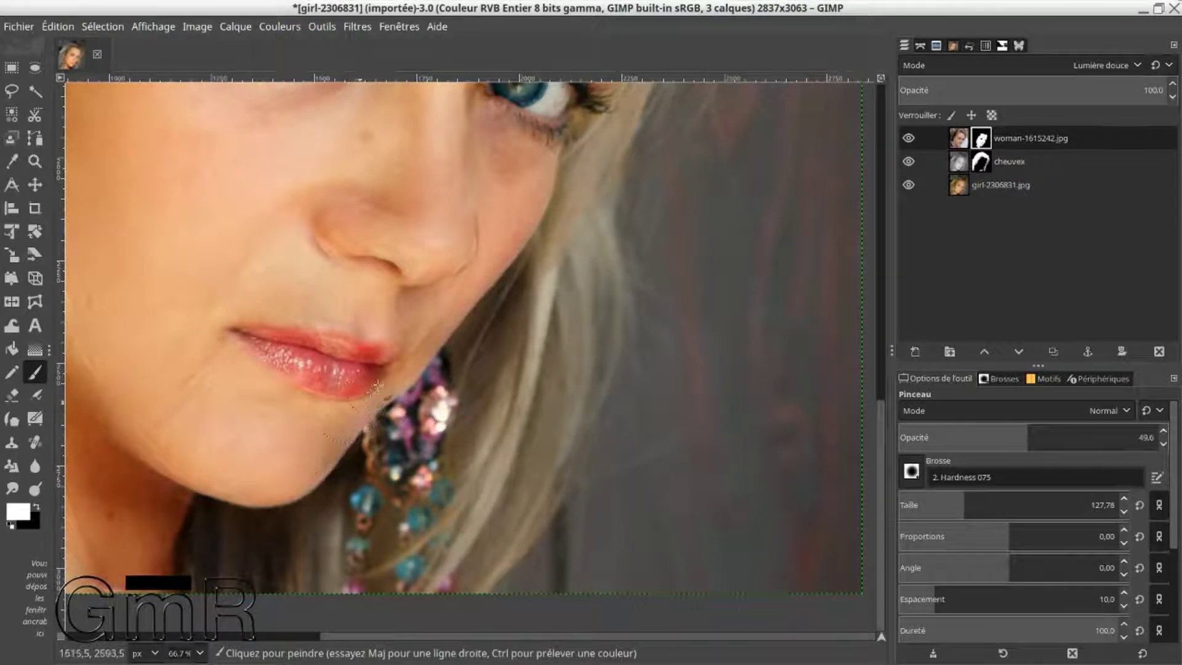
{"action": "key", "text": "x"}
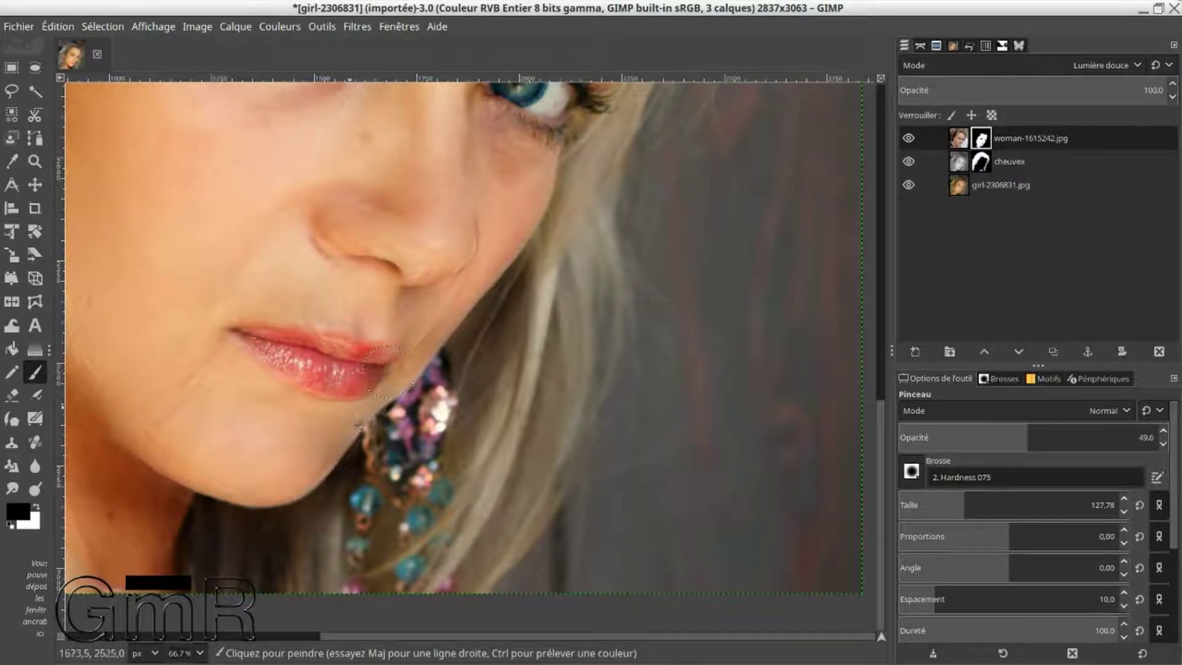
{"action": "key", "text": "x"}
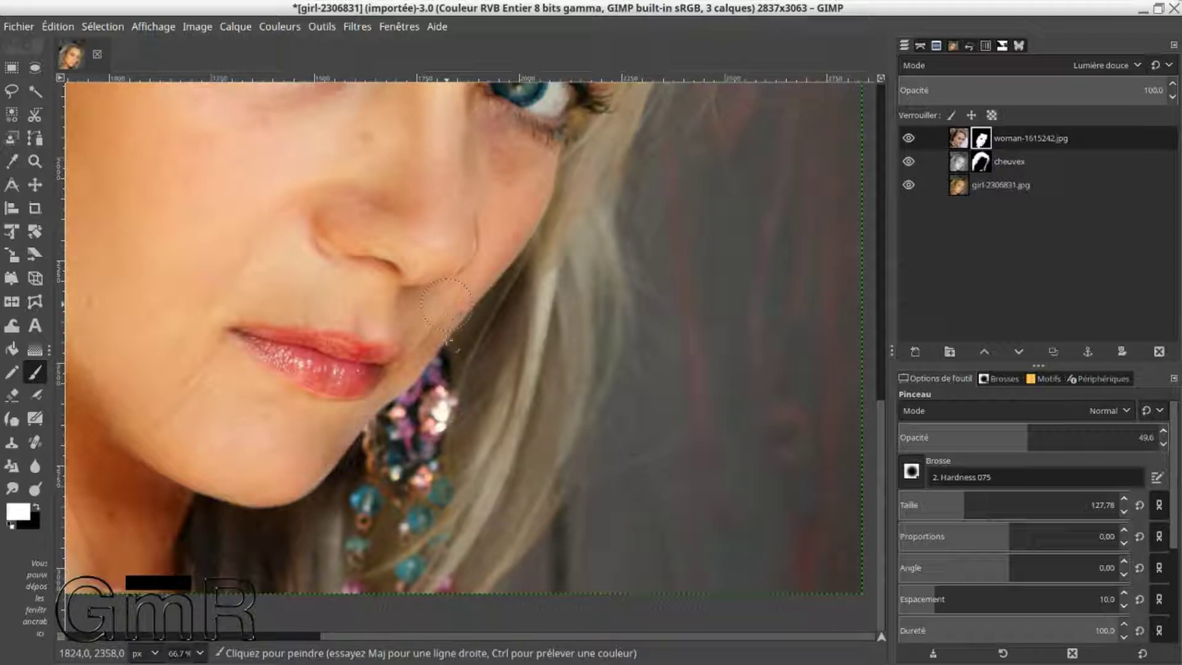
{"action": "scroll", "coordinate": [447, 340], "scroll_direction": "down", "scroll_amount": 2}
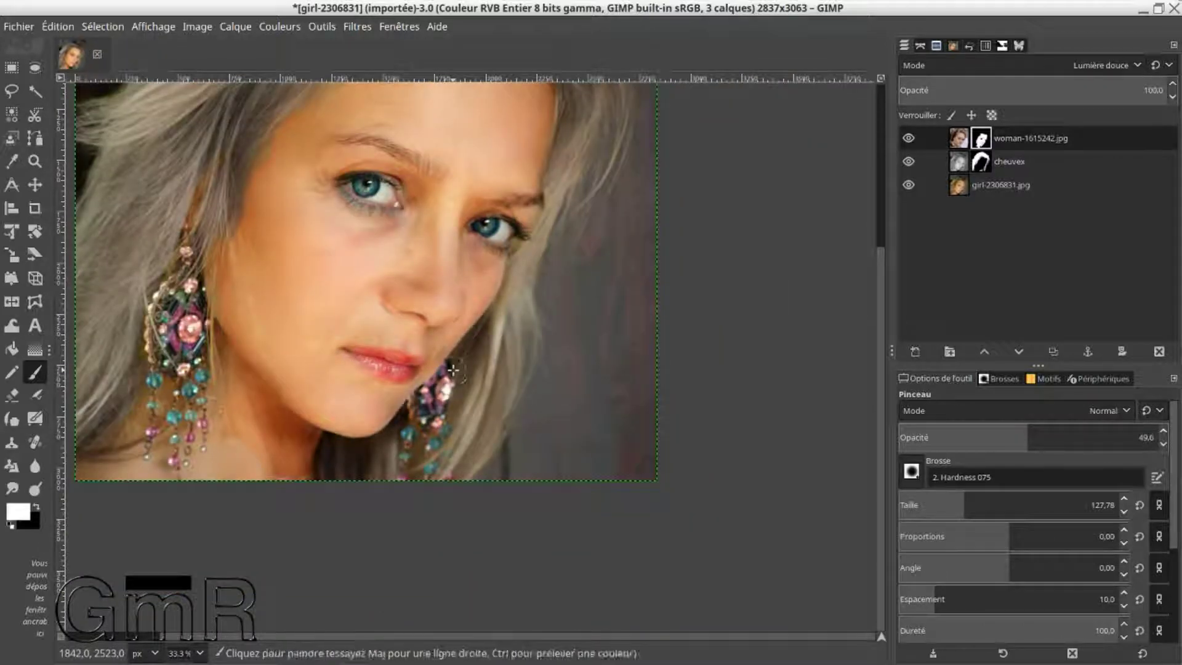
- Warp the woman-1615242.jpg mask over the lower neck with Gauchir
{"action": "key", "text": "shift+w"}
{"action": "mouse_move", "coordinate": [241, 437]}
{"action": "left_mouse_down"}
{"action": "mouse_move", "coordinate": [258, 490]}
{"action": "mouse_move", "coordinate": [270, 483]}
{"action": "mouse_move", "coordinate": [211, 483]}
{"action": "mouse_move", "coordinate": [191, 462]}
{"action": "left_mouse_up"}
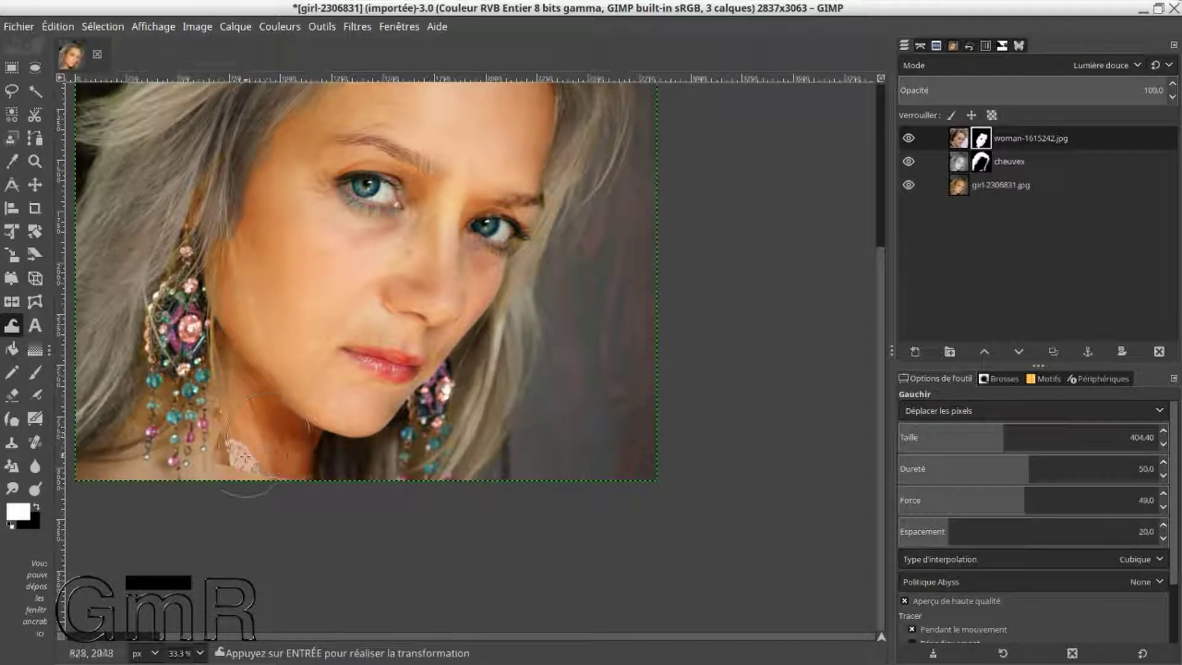
{"action": "scroll", "coordinate": [330, 462], "scroll_direction": "up", "scroll_amount": 5}
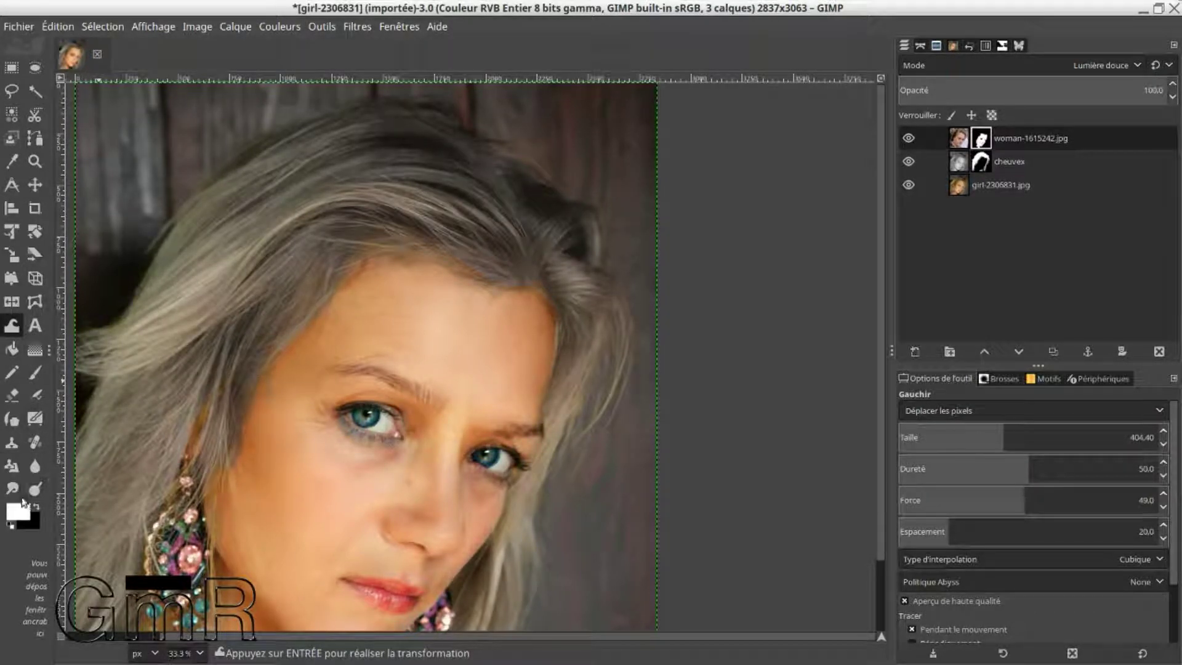
- Move the woman-1615242.jpg layer below cheuvex and compare the portrait with the cheuvex layer hidden and shown
{"action": "left_click", "coordinate": [35, 372]}
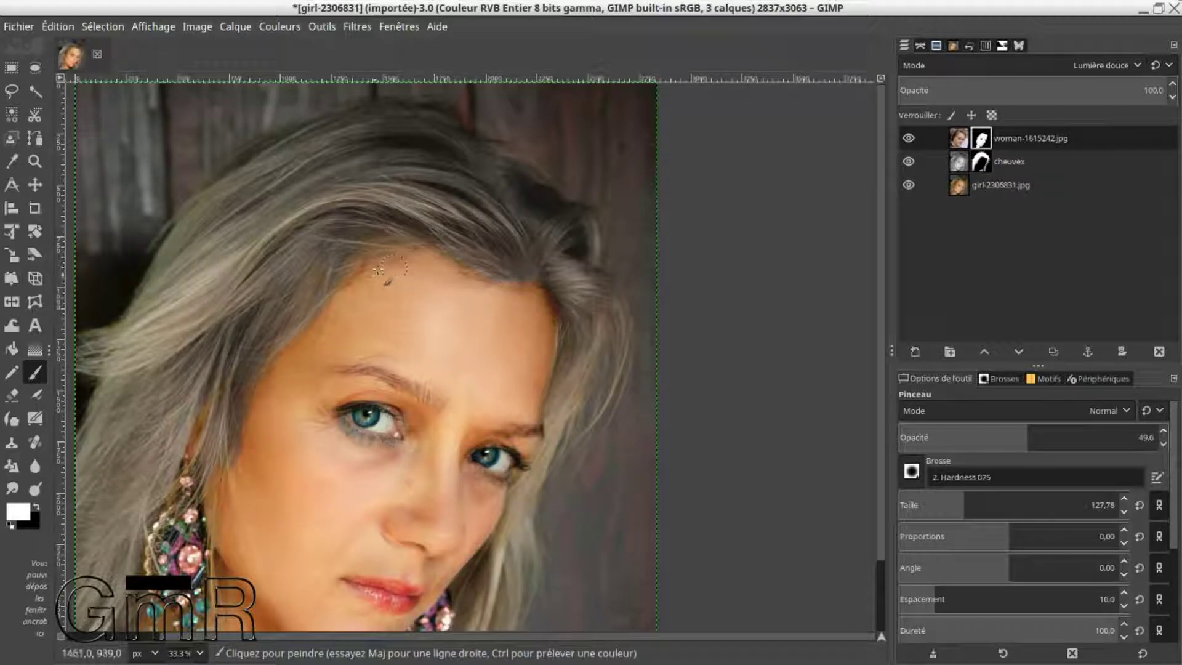
{"action": "left_click", "coordinate": [959, 140]}
{"action": "left_click", "coordinate": [1019, 352]}
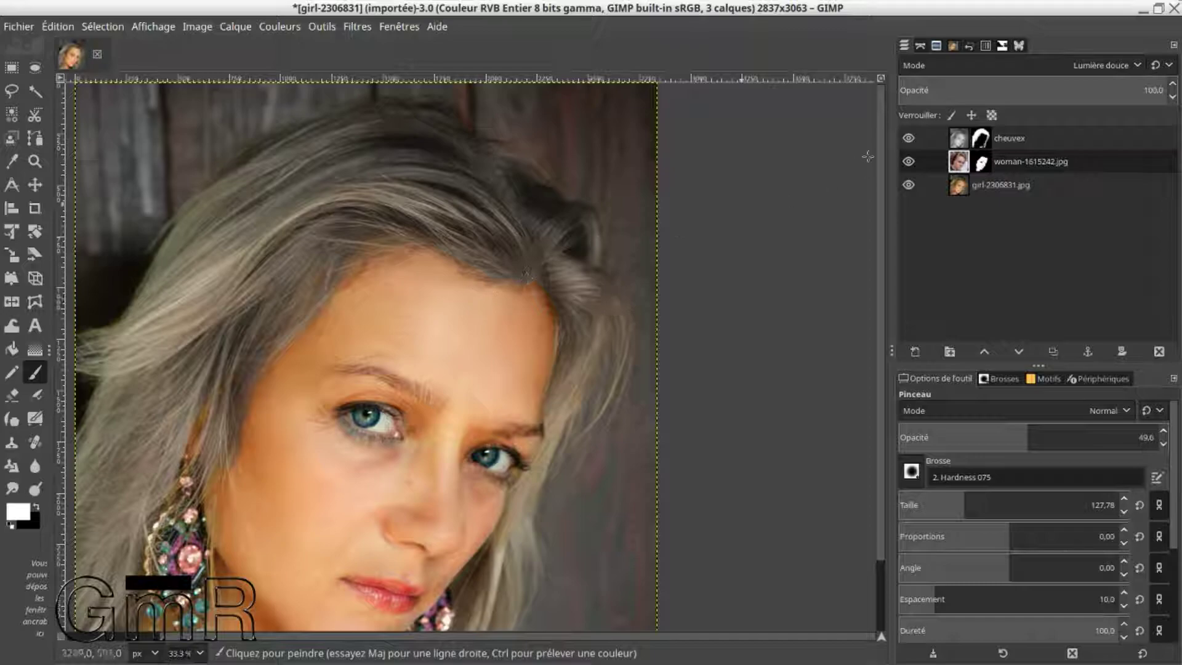
{"action": "left_click", "coordinate": [908, 138]}
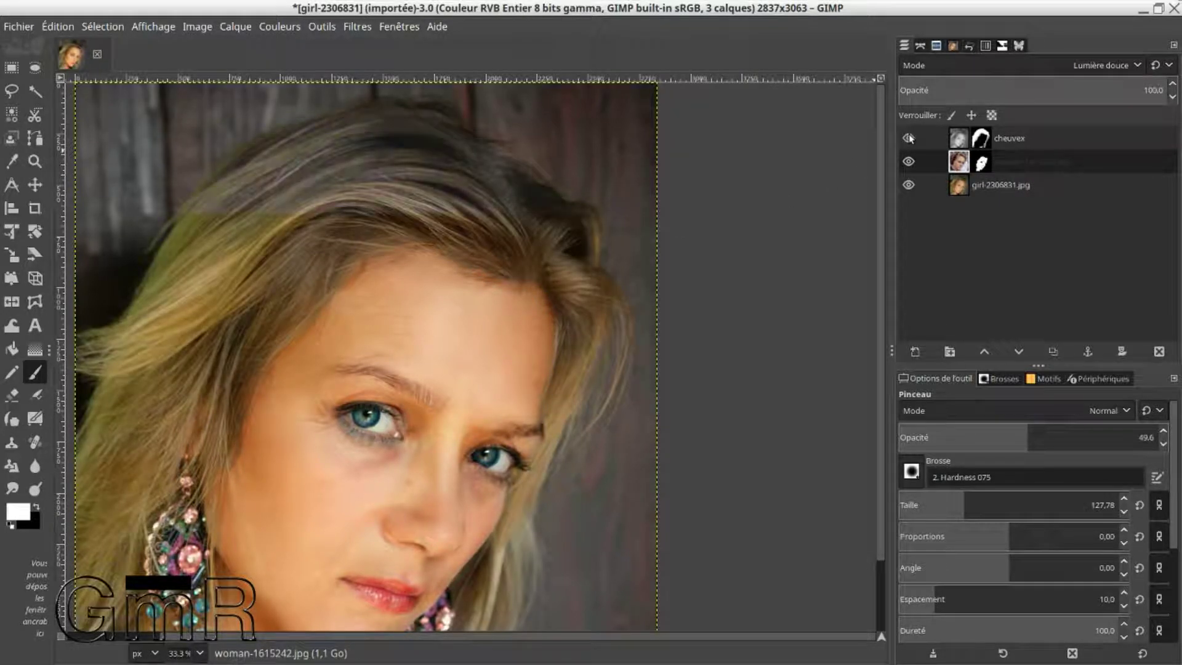
{"action": "left_click", "coordinate": [908, 138]}
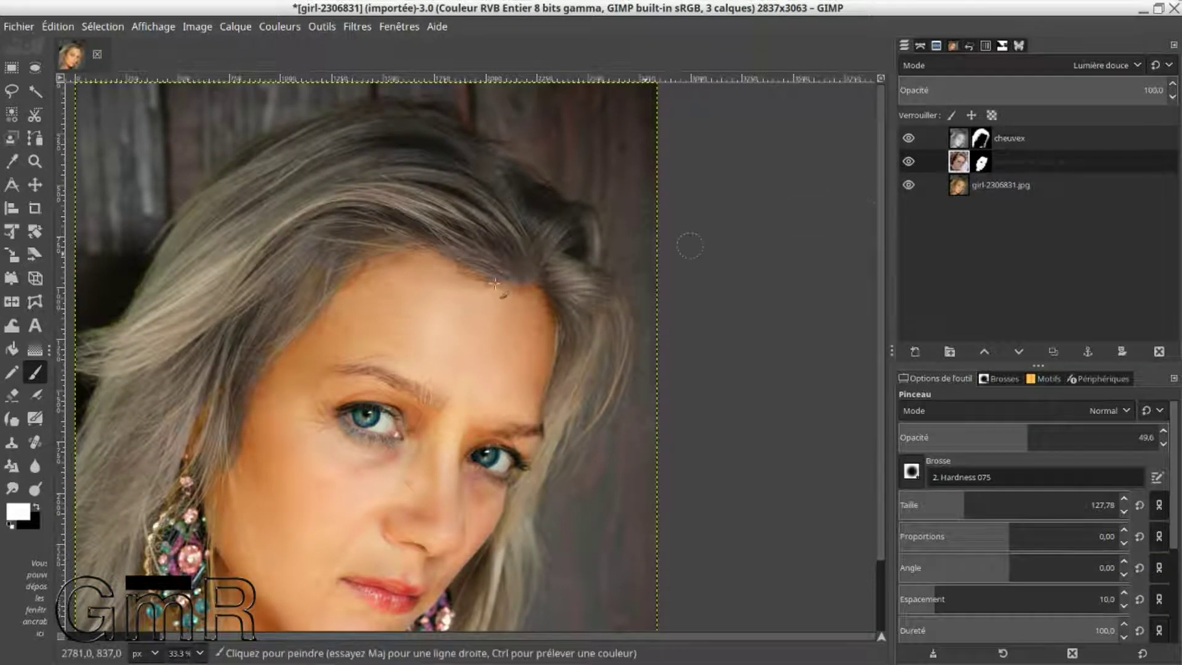
- Paint a white test patch on the woman-1615242.jpg layer's image at the forehead's hairline corner
{"action": "mouse_move", "coordinate": [379, 283]}
{"action": "left_mouse_down"}
{"action": "mouse_move", "coordinate": [357, 289]}
{"action": "mouse_move", "coordinate": [369, 280]}
{"action": "mouse_move", "coordinate": [369, 296]}
{"action": "mouse_move", "coordinate": [360, 255]}
{"action": "mouse_move", "coordinate": [394, 302]}
{"action": "left_mouse_up"}
{"action": "key", "text": "w"}
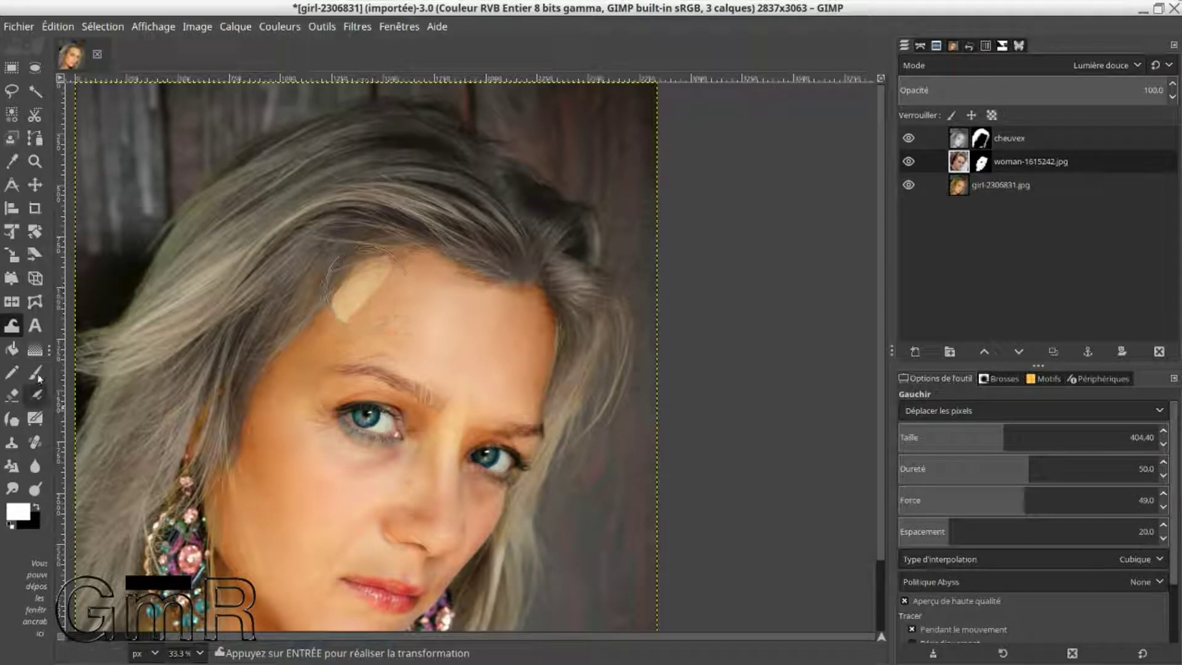
{"action": "left_click", "coordinate": [35, 373]}
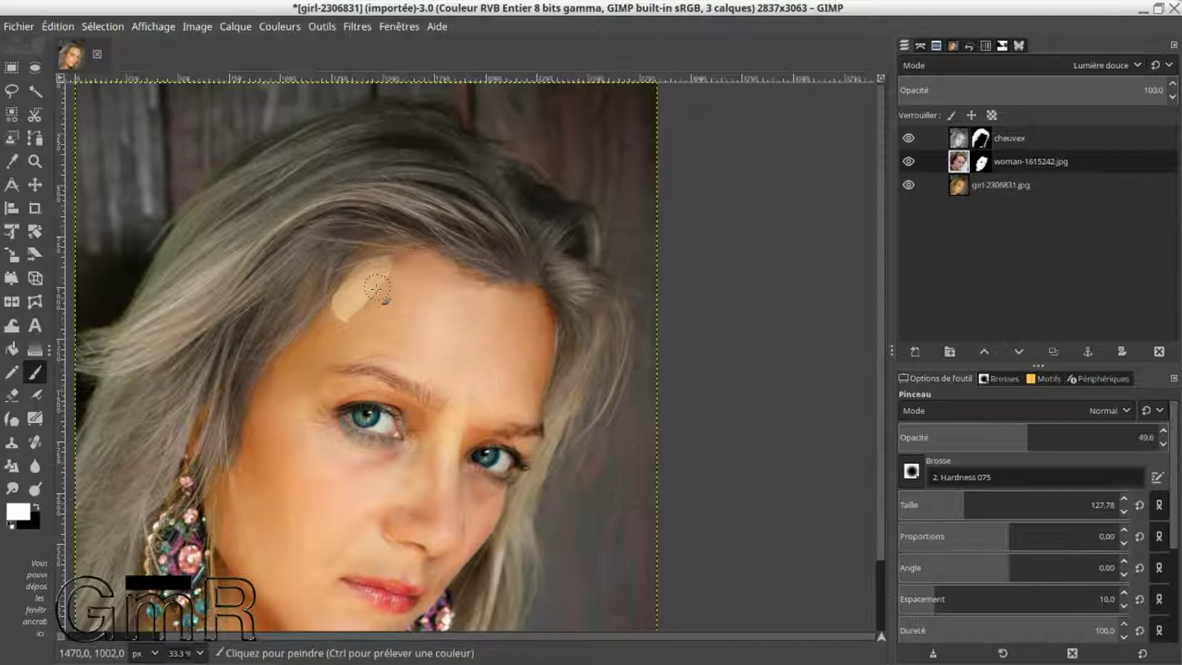
{"action": "mouse_move", "coordinate": [358, 293]}
{"action": "left_mouse_down"}
{"action": "mouse_move", "coordinate": [368, 303]}
{"action": "mouse_move", "coordinate": [348, 322]}
{"action": "mouse_move", "coordinate": [362, 327]}
{"action": "mouse_move", "coordinate": [366, 271]}
{"action": "left_mouse_up"}
- Warp the white forehead patch on the woman-1615242.jpg layer's image with Gauchir
{"action": "key", "text": "shift+w"}
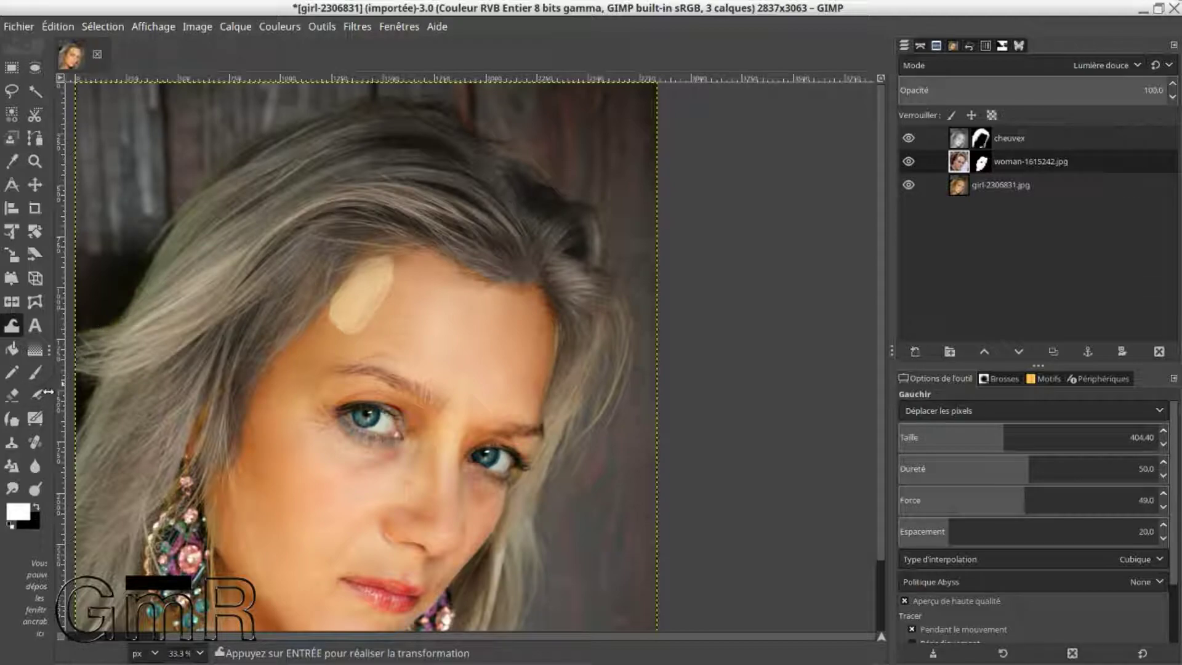
{"action": "key", "text": "x"}
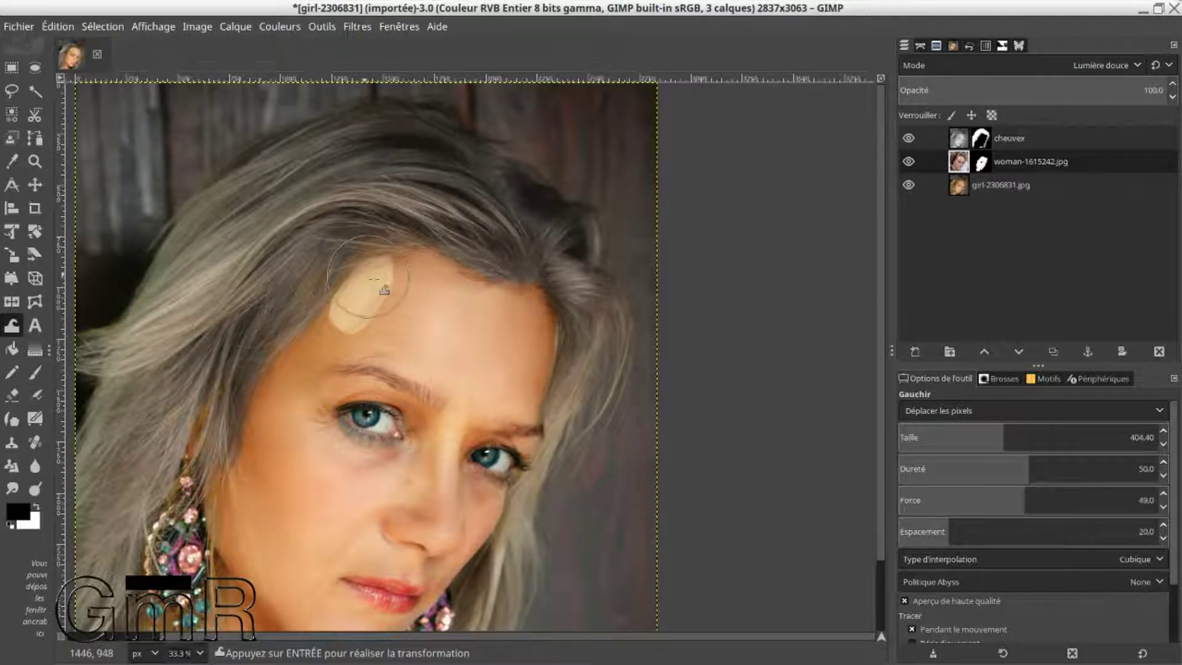
{"action": "key", "text": "x"}
{"action": "key", "text": "x"}
{"action": "left_click_drag", "start_coordinate": [370, 290], "coordinate": [371, 280]}
{"action": "key", "text": "x"}
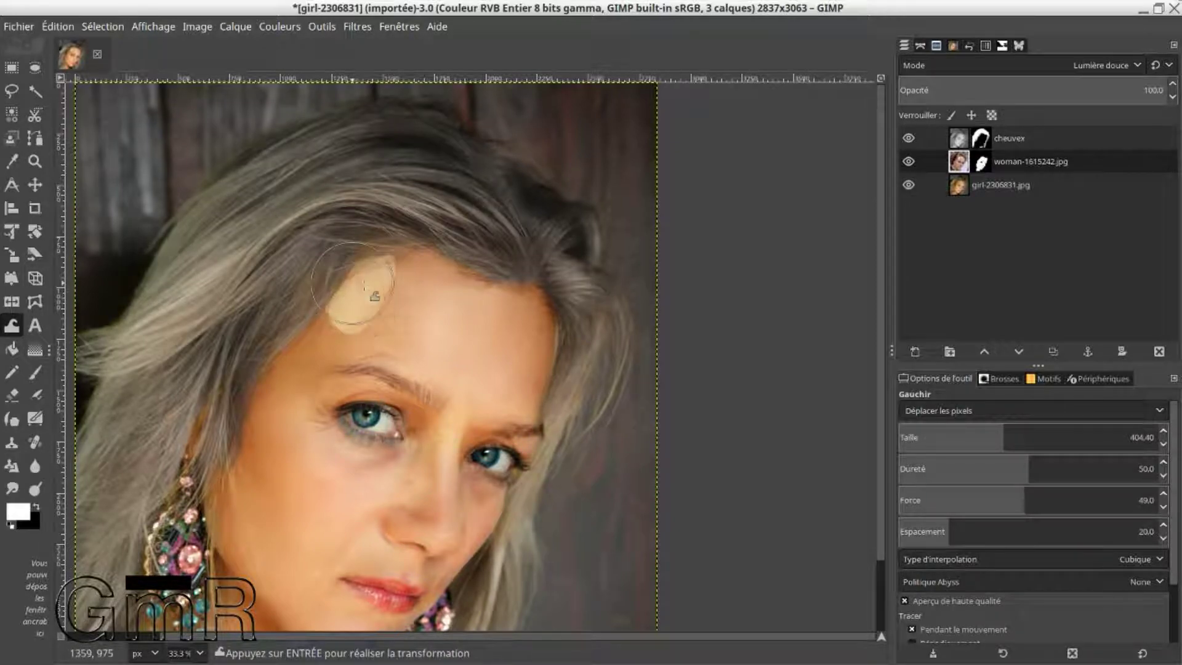
{"action": "left_click_drag", "start_coordinate": [400, 294], "coordinate": [421, 292]}
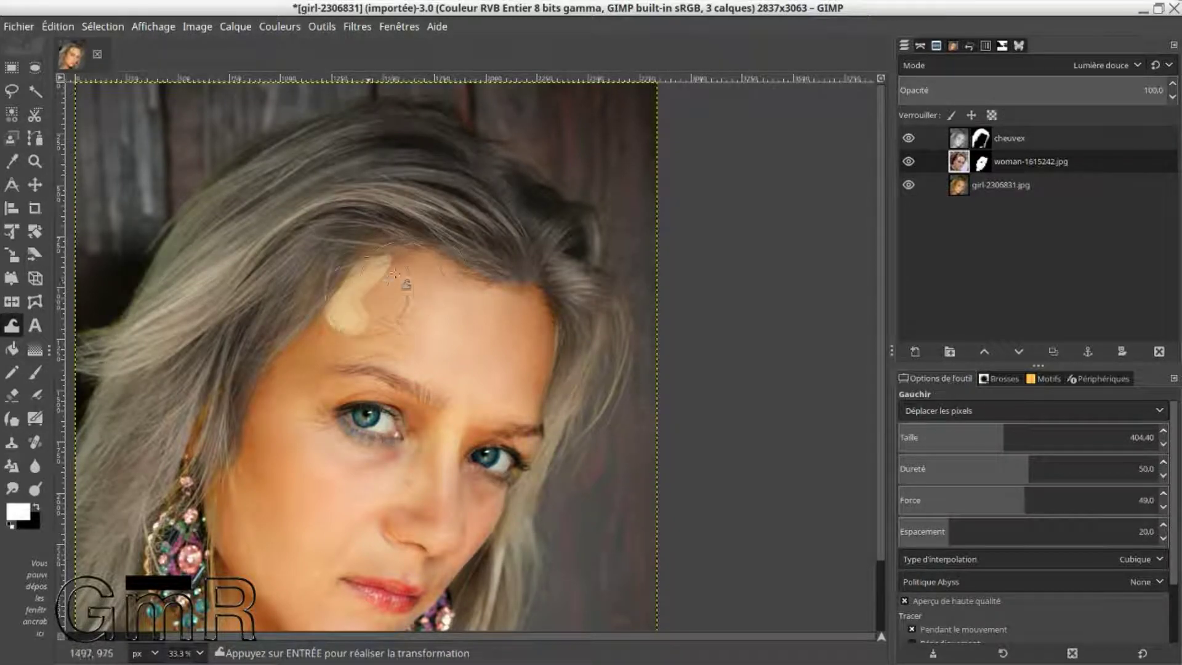
- Try warping the woman-1615242.jpg layer's mask over the same forehead area with Gauchir
{"action": "left_click", "coordinate": [981, 162]}
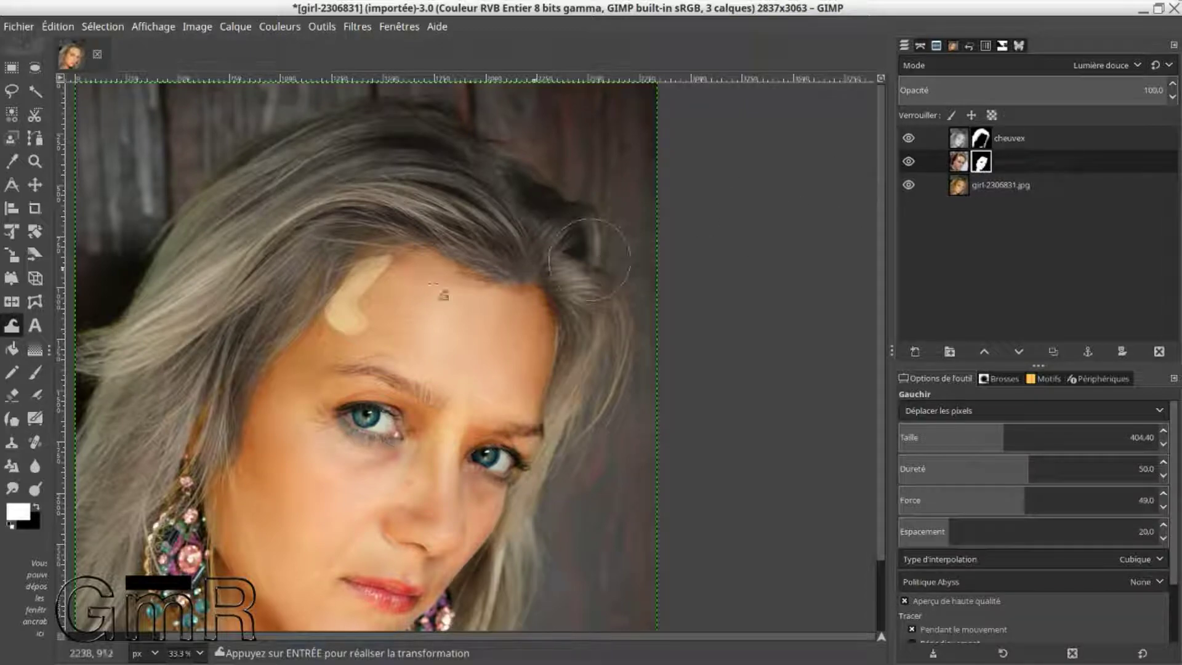
{"action": "left_click_drag", "start_coordinate": [354, 311], "coordinate": [367, 295]}
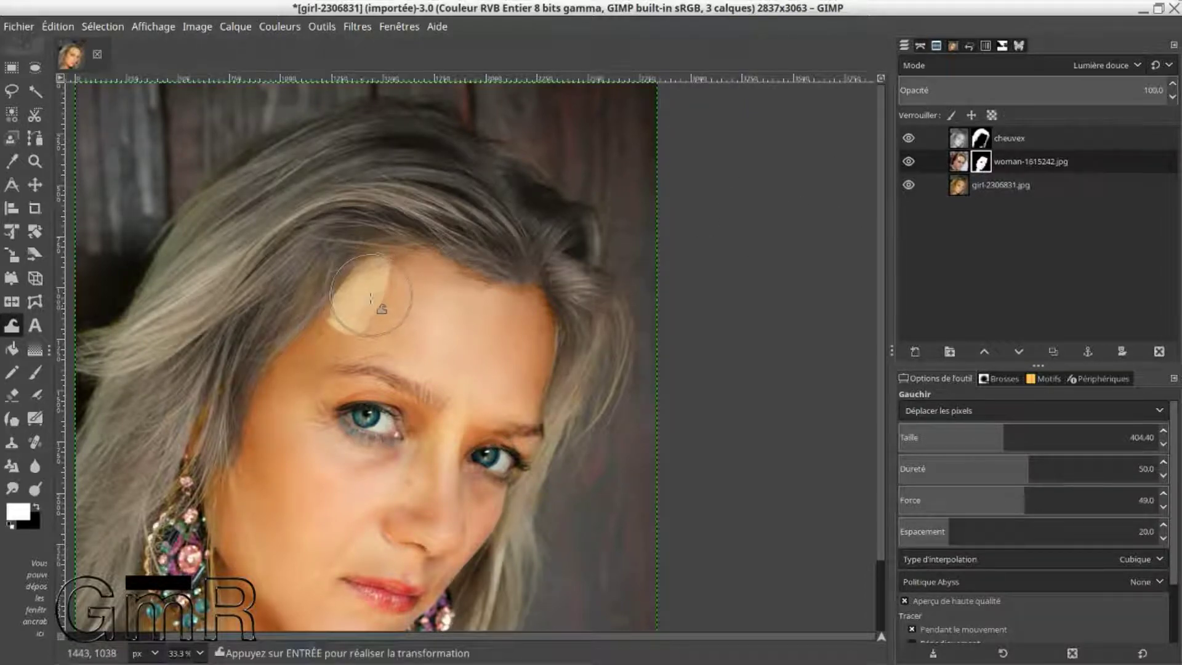
{"action": "key", "text": "Return"}
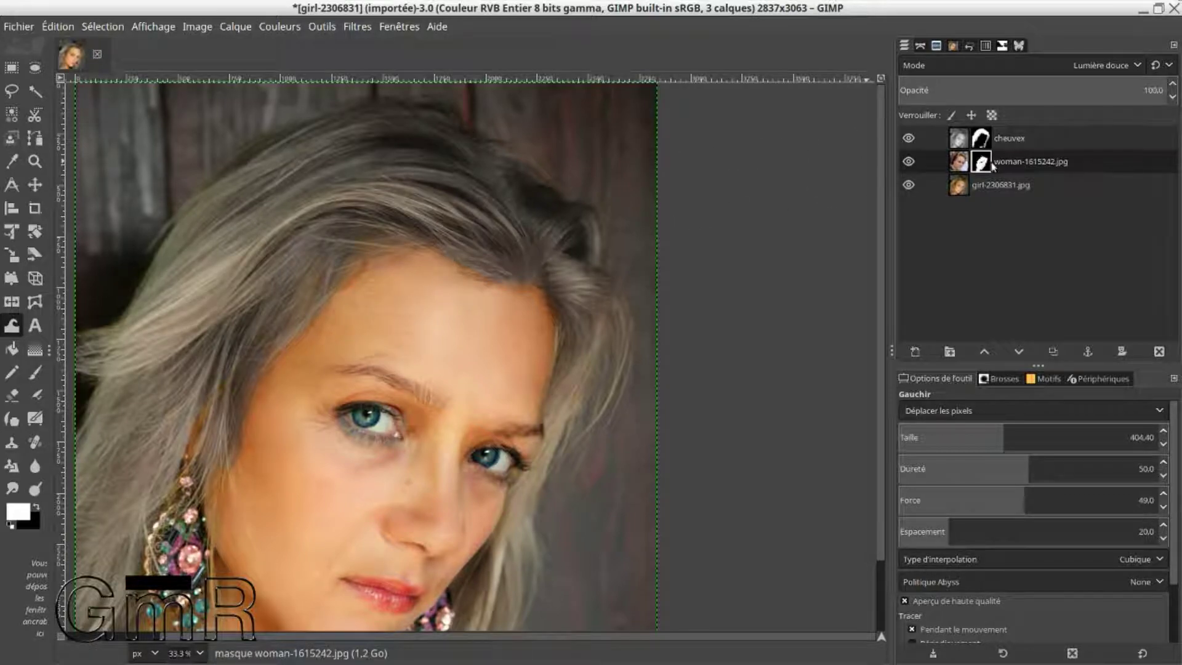
{"action": "mouse_move", "coordinate": [358, 297]}
{"action": "left_mouse_down"}
{"action": "mouse_move", "coordinate": [336, 271]}
{"action": "mouse_move", "coordinate": [344, 323]}
{"action": "mouse_move", "coordinate": [369, 290]}
{"action": "mouse_move", "coordinate": [348, 329]}
{"action": "left_mouse_up"}
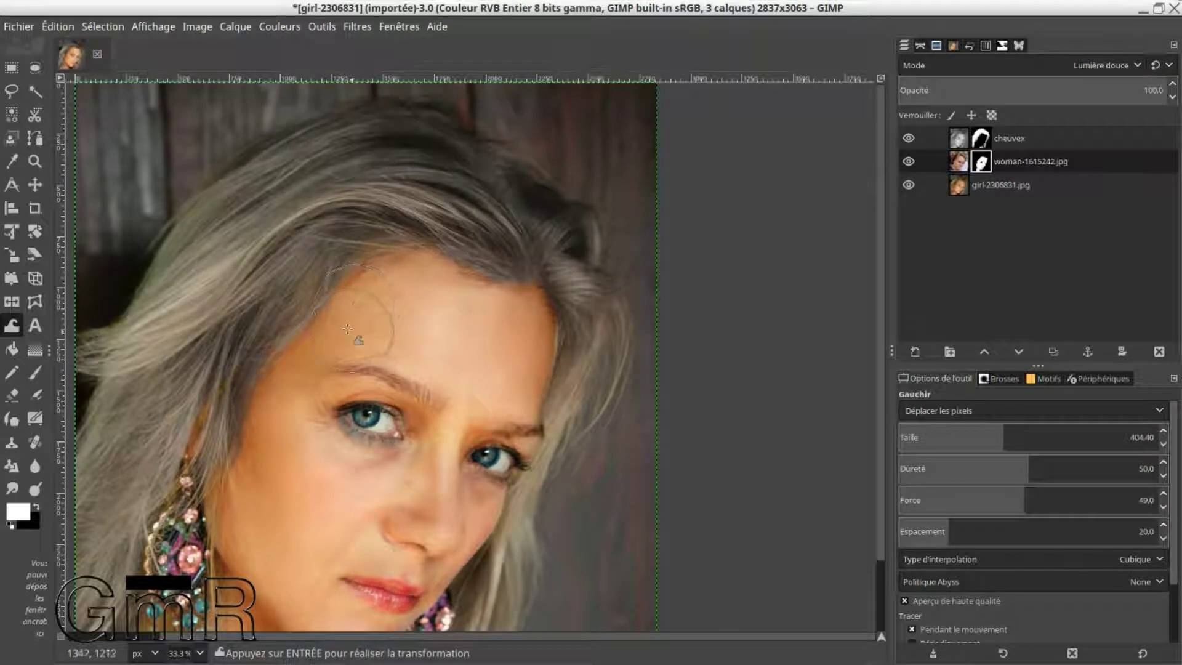
- Paint white on the woman-1615242.jpg layer's mask along the forehead's hairline corner and temple with the Pinceau tool
{"action": "left_click", "coordinate": [36, 372]}
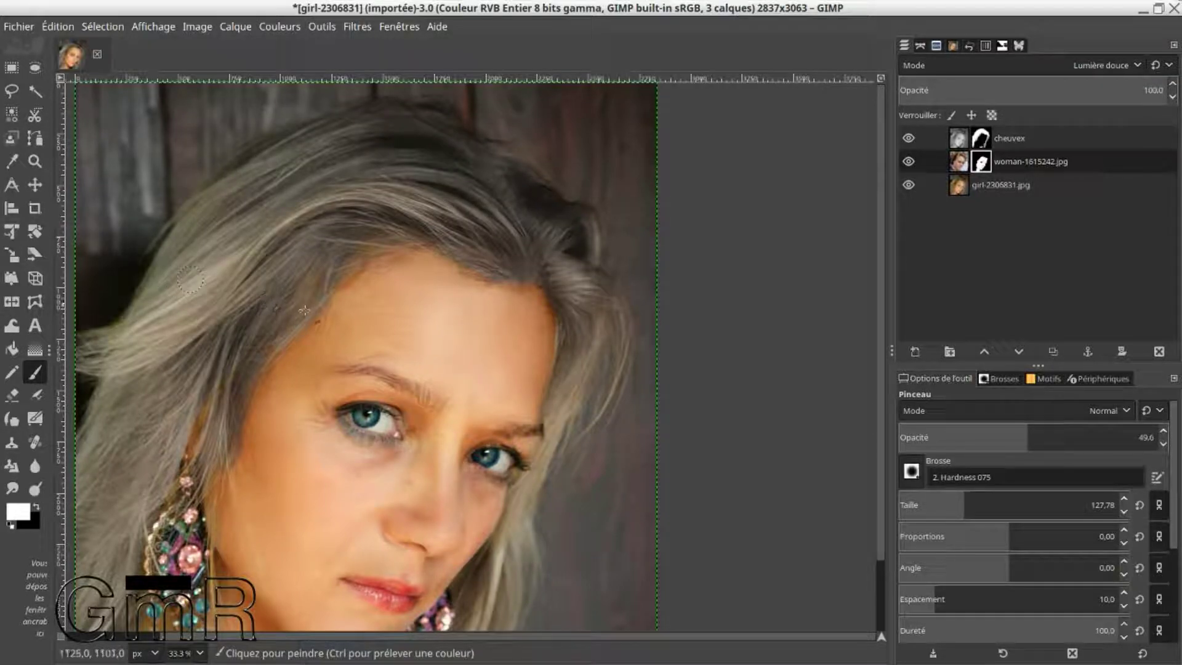
{"action": "key", "text": "shift+w"}
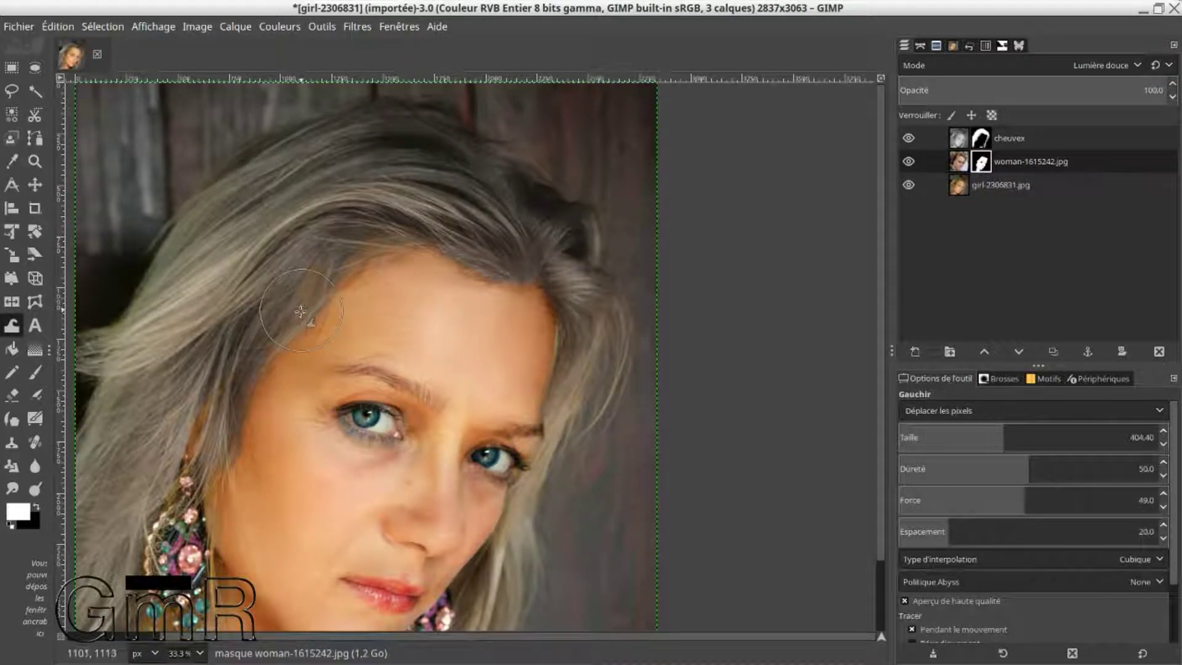
{"action": "left_click", "coordinate": [35, 372]}
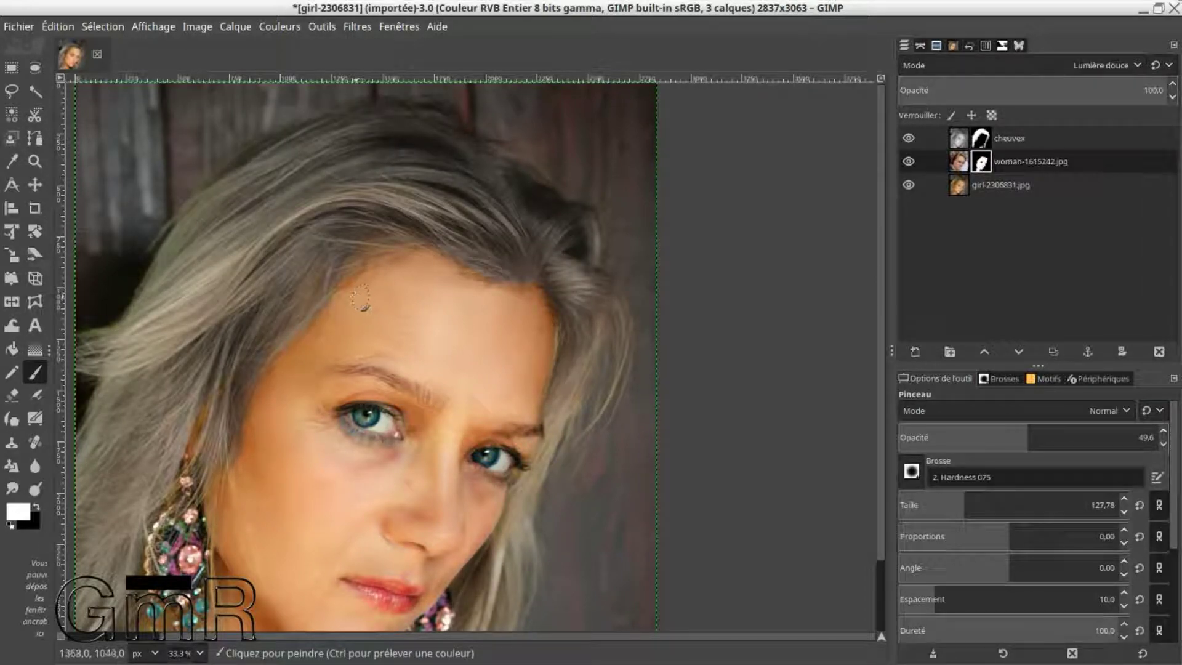
{"action": "left_click_drag", "start_coordinate": [366, 299], "coordinate": [343, 346]}
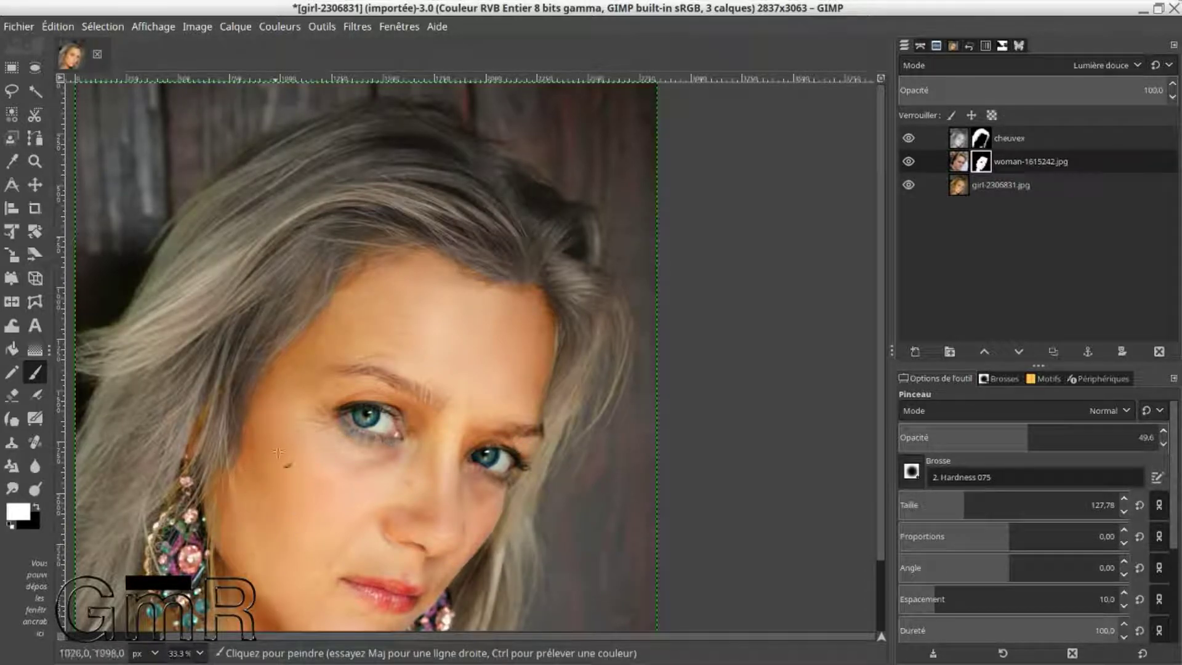
- Paint white on the woman-1615242.jpg layer's mask over the neck and shoulder beneath the larger earring
{"action": "scroll", "coordinate": [345, 431], "scroll_direction": "down", "scroll_amount": 5}
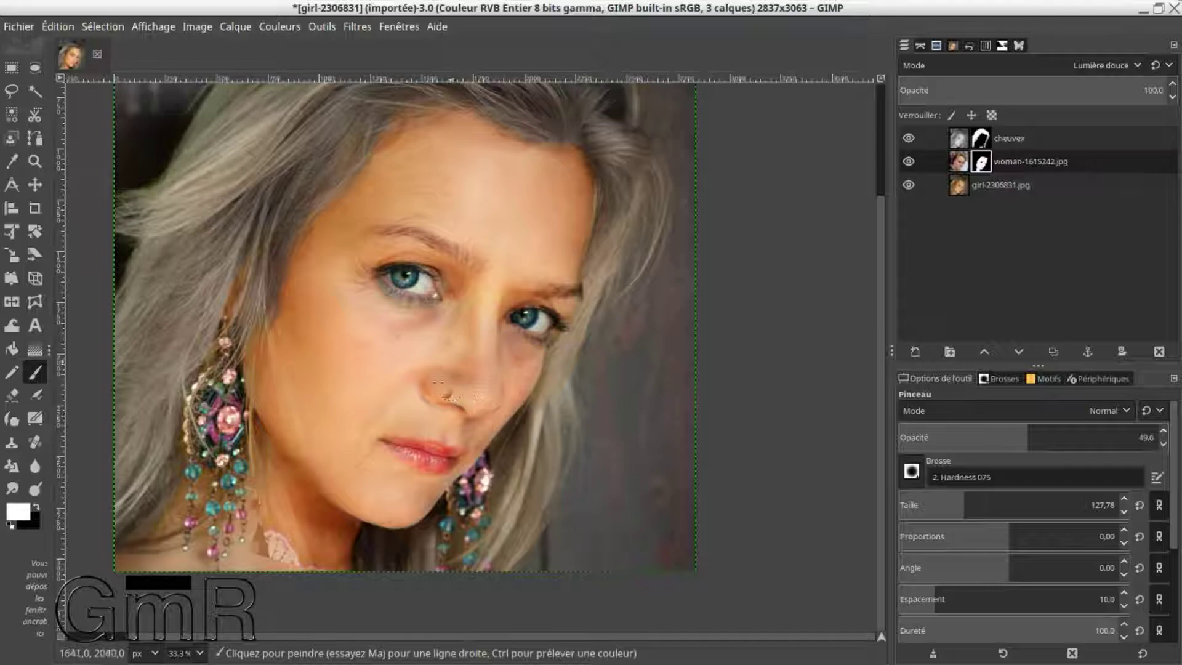
{"action": "scroll", "coordinate": [331, 431], "scroll_direction": "down", "scroll_amount": 4}
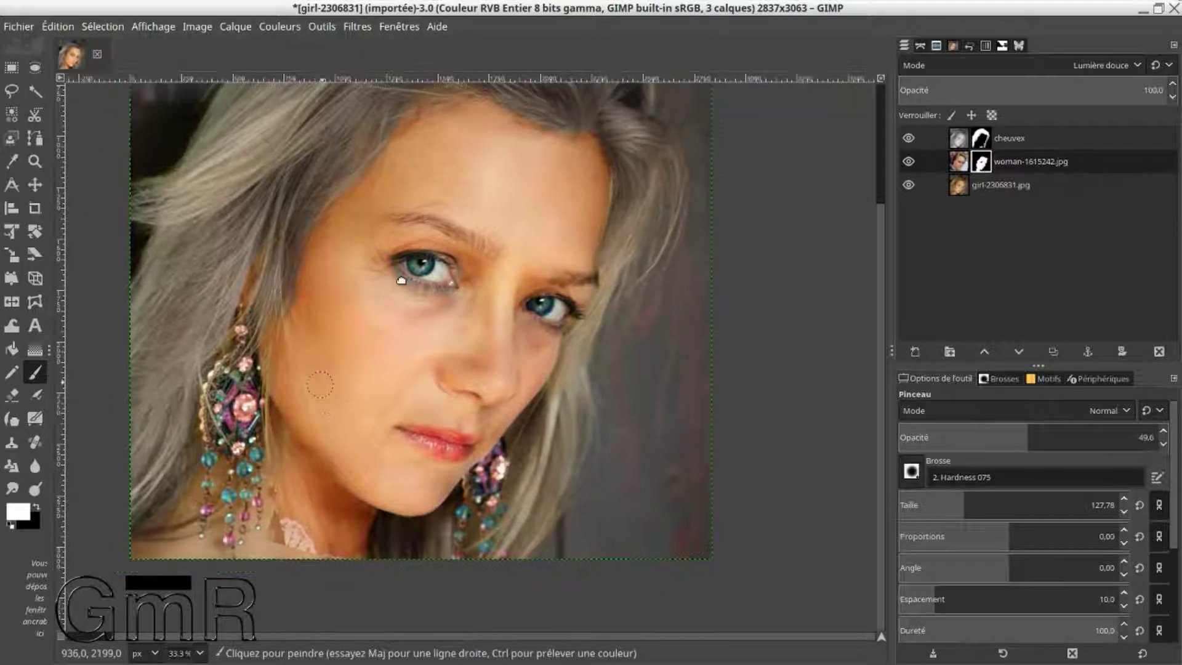
{"action": "scroll", "coordinate": [333, 429], "scroll_direction": "left", "scroll_amount": 3}
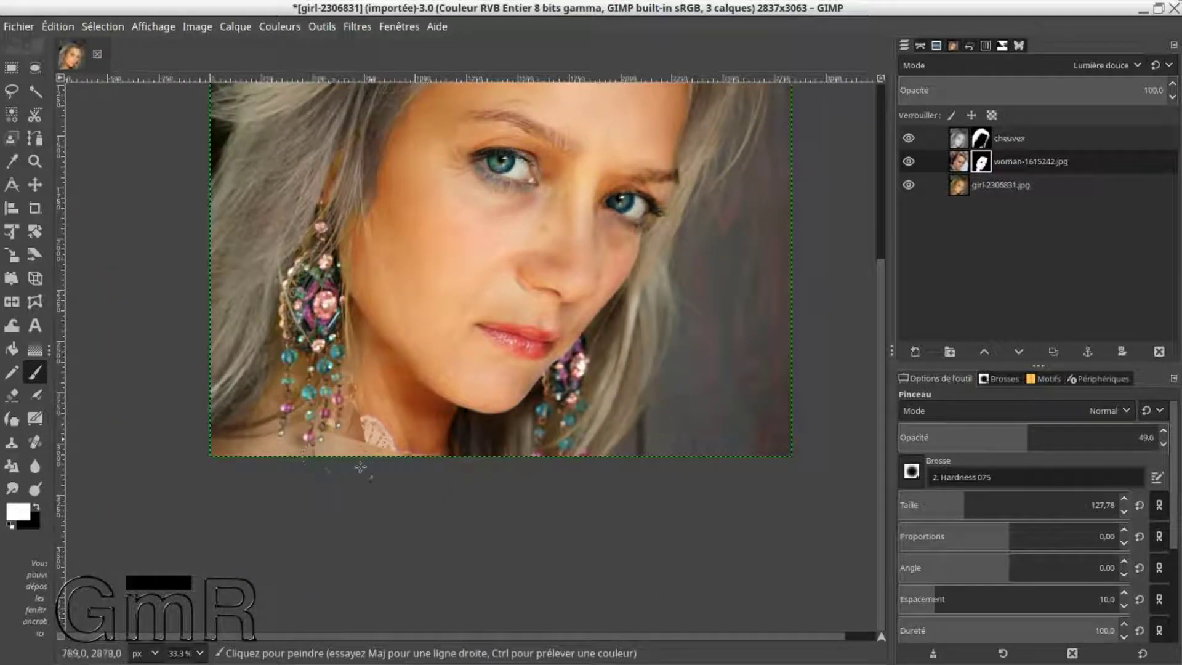
{"action": "mouse_move", "coordinate": [266, 433]}
{"action": "left_mouse_down"}
{"action": "mouse_move", "coordinate": [278, 463]}
{"action": "mouse_move", "coordinate": [324, 439]}
{"action": "mouse_move", "coordinate": [349, 451]}
{"action": "left_mouse_up"}
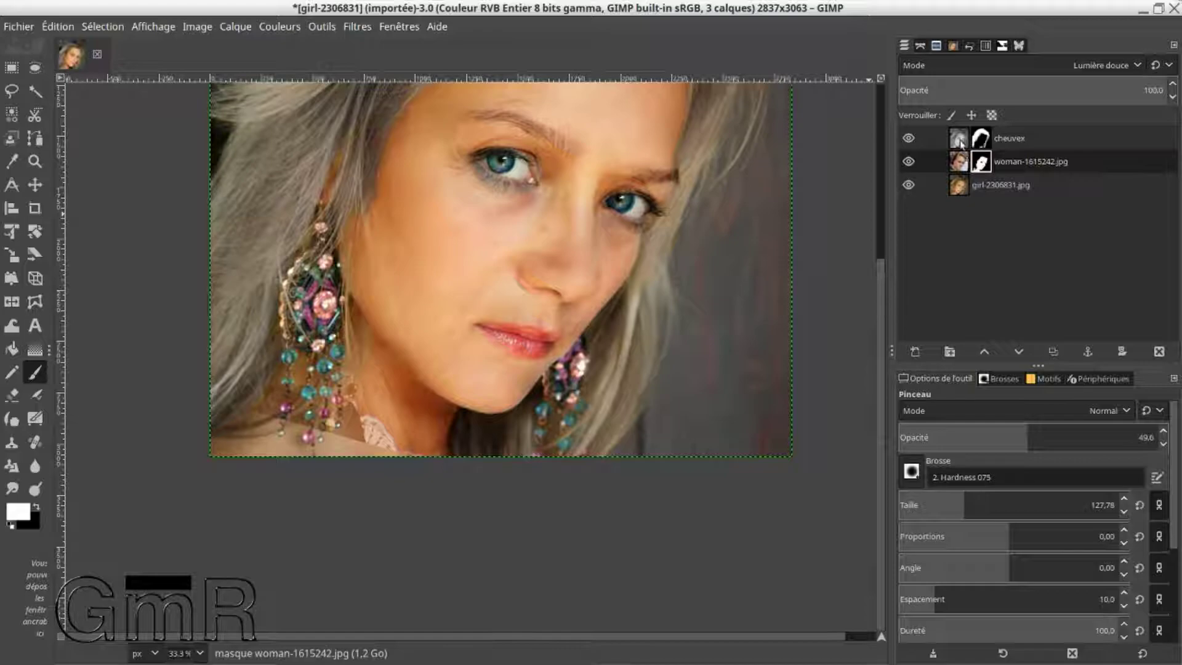
- Try warping the woman-1615242.jpg layer's image over the neck and shoulder with Gauchir
{"action": "left_click", "coordinate": [958, 164]}
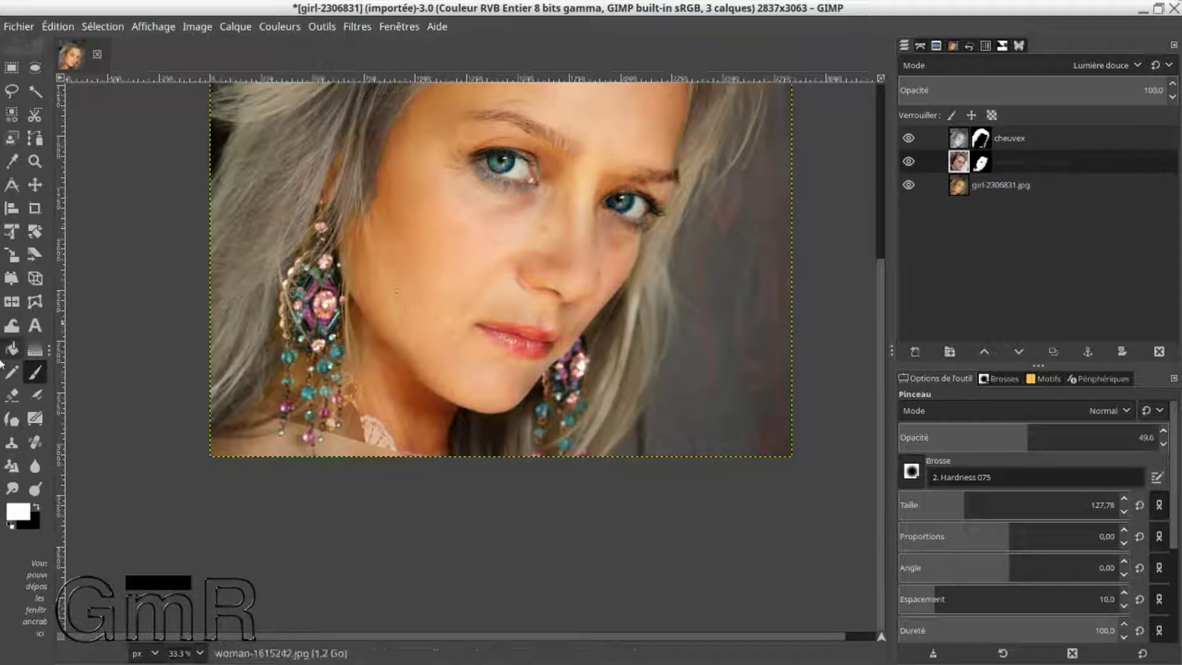
{"action": "left_click", "coordinate": [11, 325]}
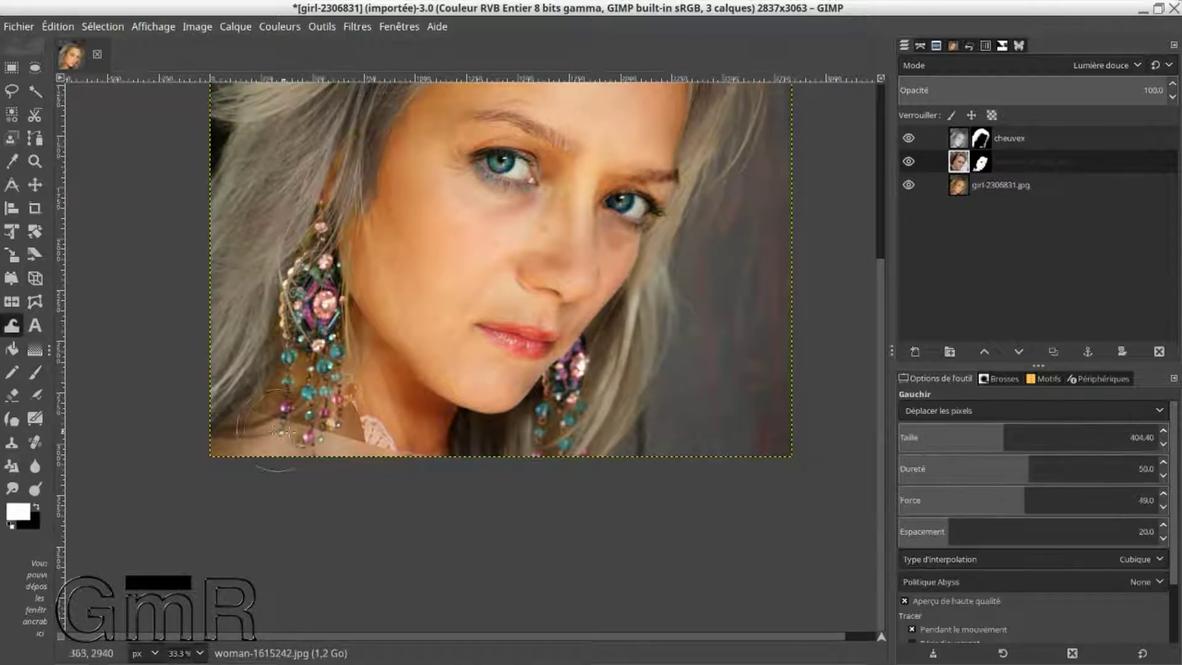
{"action": "mouse_move", "coordinate": [367, 425]}
{"action": "left_mouse_down"}
{"action": "mouse_move", "coordinate": [374, 468]}
{"action": "mouse_move", "coordinate": [369, 453]}
{"action": "mouse_move", "coordinate": [346, 483]}
{"action": "mouse_move", "coordinate": [365, 449]}
{"action": "mouse_move", "coordinate": [359, 485]}
{"action": "mouse_move", "coordinate": [365, 457]}
{"action": "mouse_move", "coordinate": [374, 464]}
{"action": "mouse_move", "coordinate": [319, 457]}
{"action": "mouse_move", "coordinate": [327, 429]}
{"action": "mouse_move", "coordinate": [283, 445]}
{"action": "mouse_move", "coordinate": [266, 433]}
{"action": "mouse_move", "coordinate": [247, 454]}
{"action": "mouse_move", "coordinate": [254, 427]}
{"action": "mouse_move", "coordinate": [228, 460]}
{"action": "mouse_move", "coordinate": [261, 419]}
{"action": "mouse_move", "coordinate": [234, 460]}
{"action": "mouse_move", "coordinate": [267, 429]}
{"action": "mouse_move", "coordinate": [229, 480]}
{"action": "mouse_move", "coordinate": [255, 434]}
{"action": "mouse_move", "coordinate": [236, 445]}
{"action": "mouse_move", "coordinate": [265, 436]}
{"action": "mouse_move", "coordinate": [264, 424]}
{"action": "mouse_move", "coordinate": [355, 421]}
{"action": "mouse_move", "coordinate": [298, 465]}
{"action": "mouse_move", "coordinate": [339, 424]}
{"action": "left_mouse_up"}
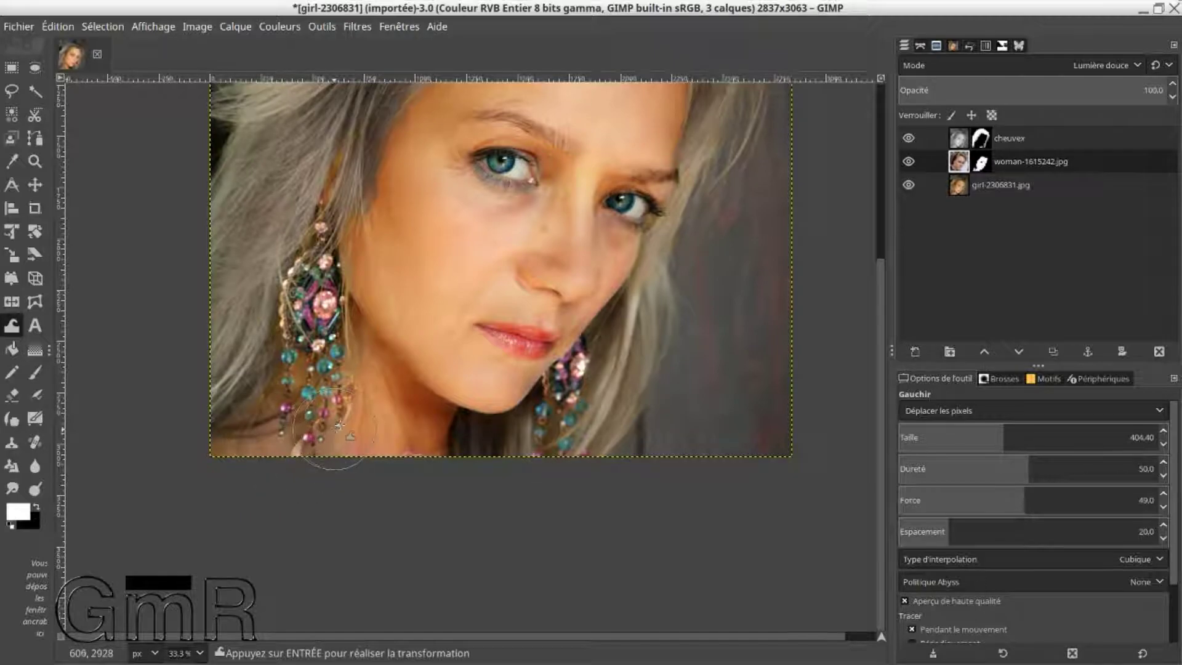
{"action": "scroll", "coordinate": [320, 475], "scroll_direction": "up", "scroll_amount": 4}
{"action": "scroll", "coordinate": [320, 474], "scroll_direction": "right", "scroll_amount": 3}
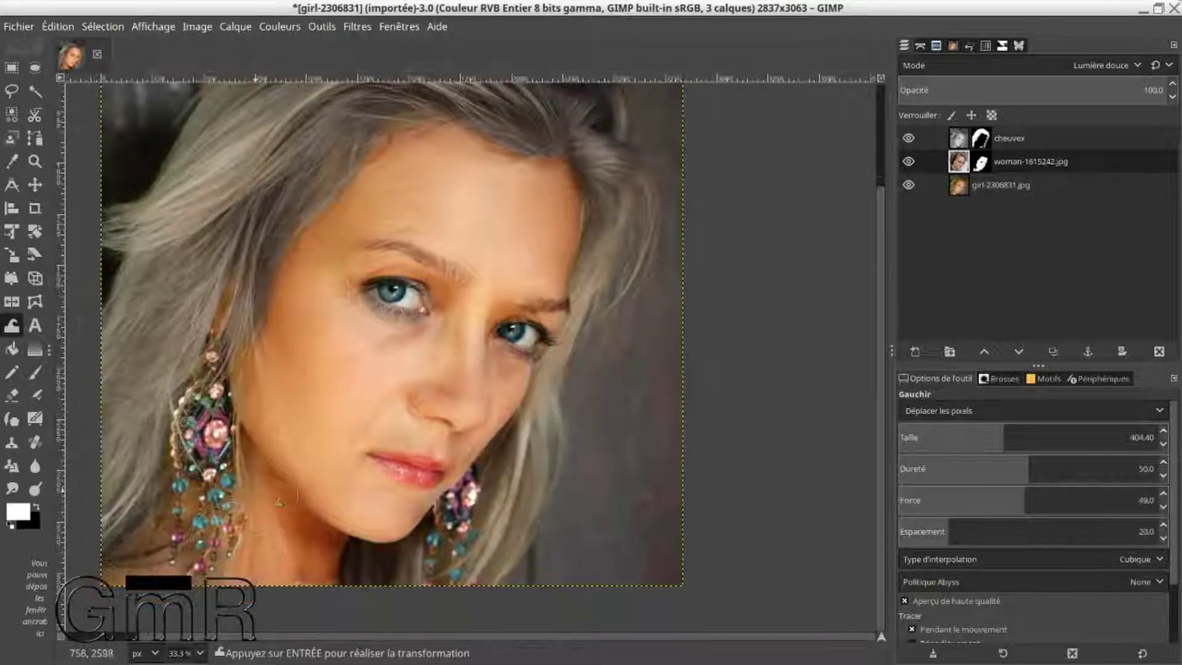
{"action": "scroll", "coordinate": [305, 471], "scroll_direction": "up", "scroll_amount": 2}
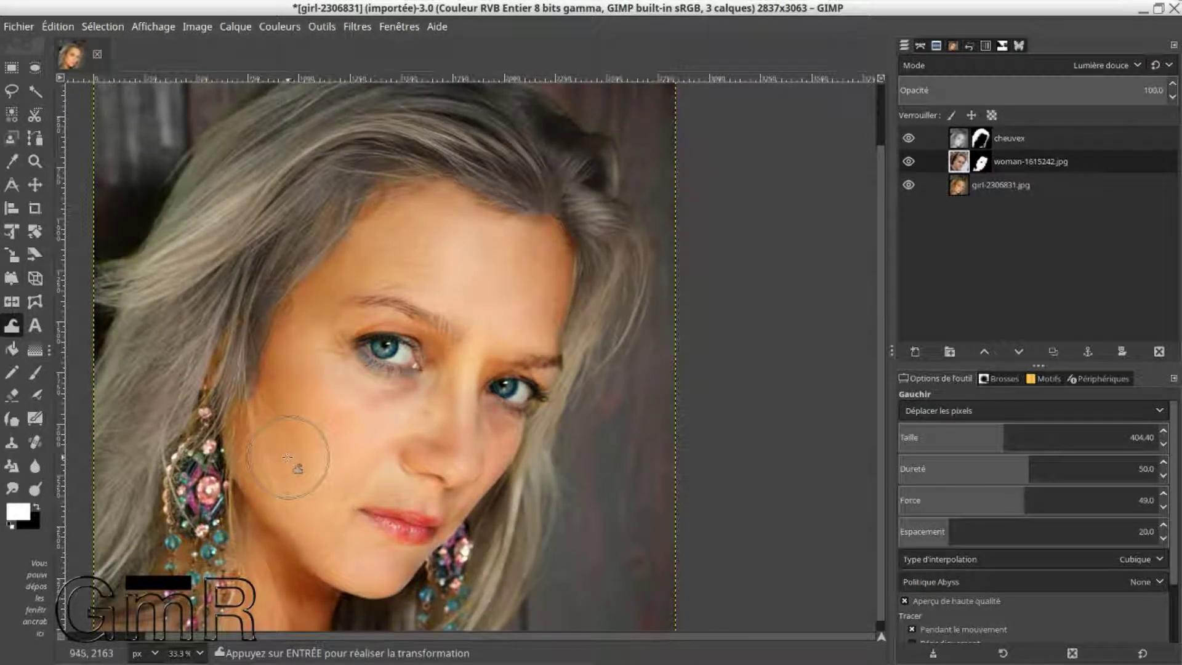
- Compare the portrait with the woman-1615242.jpg, girl-2306831.jpg and cheuvex layers hidden and shown in turn
{"action": "left_click", "coordinate": [908, 162]}
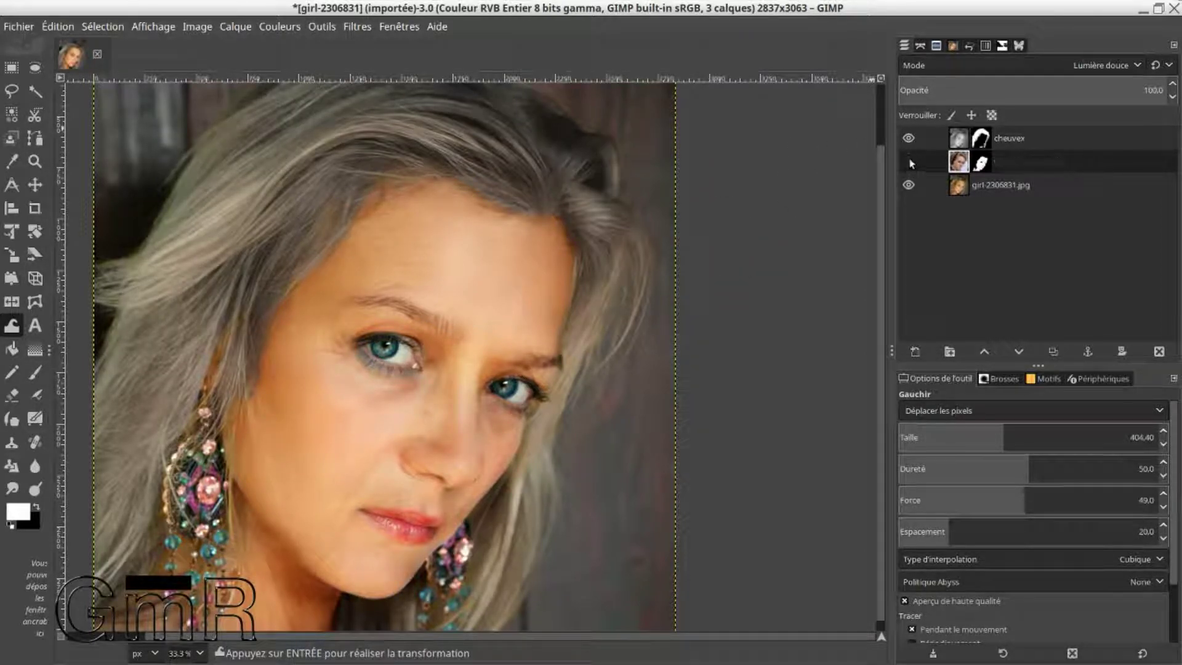
{"action": "left_click", "coordinate": [908, 185]}
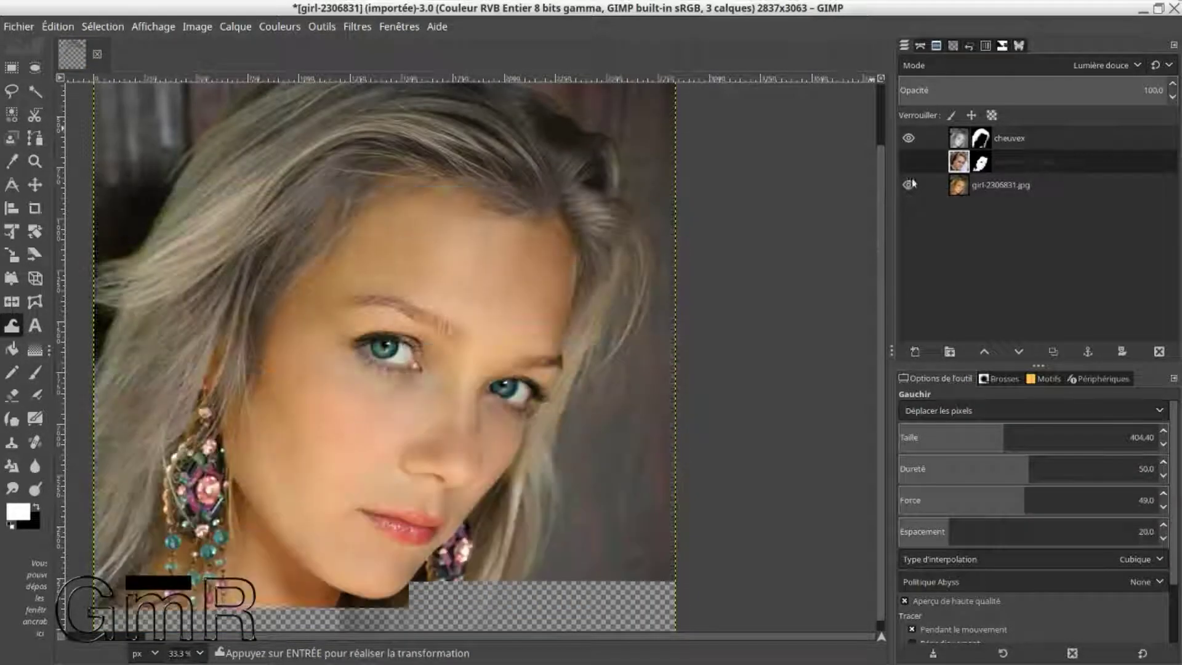
{"action": "left_click", "coordinate": [908, 161]}
{"action": "left_click", "coordinate": [908, 138]}
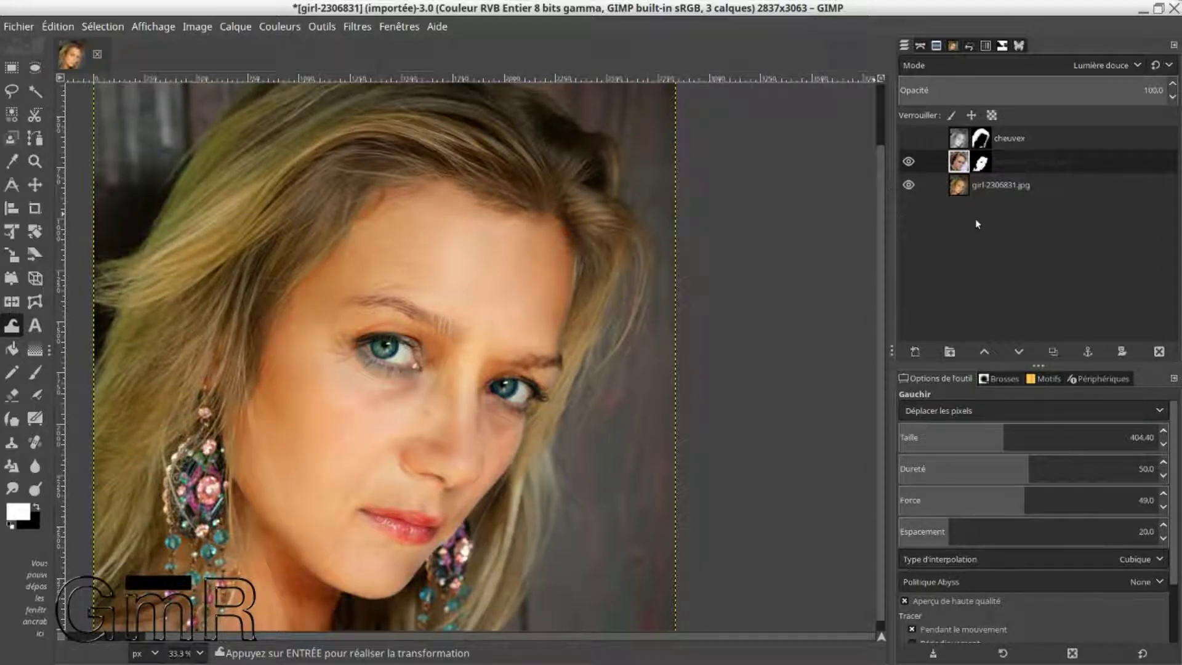
{"action": "left_click", "coordinate": [909, 139]}
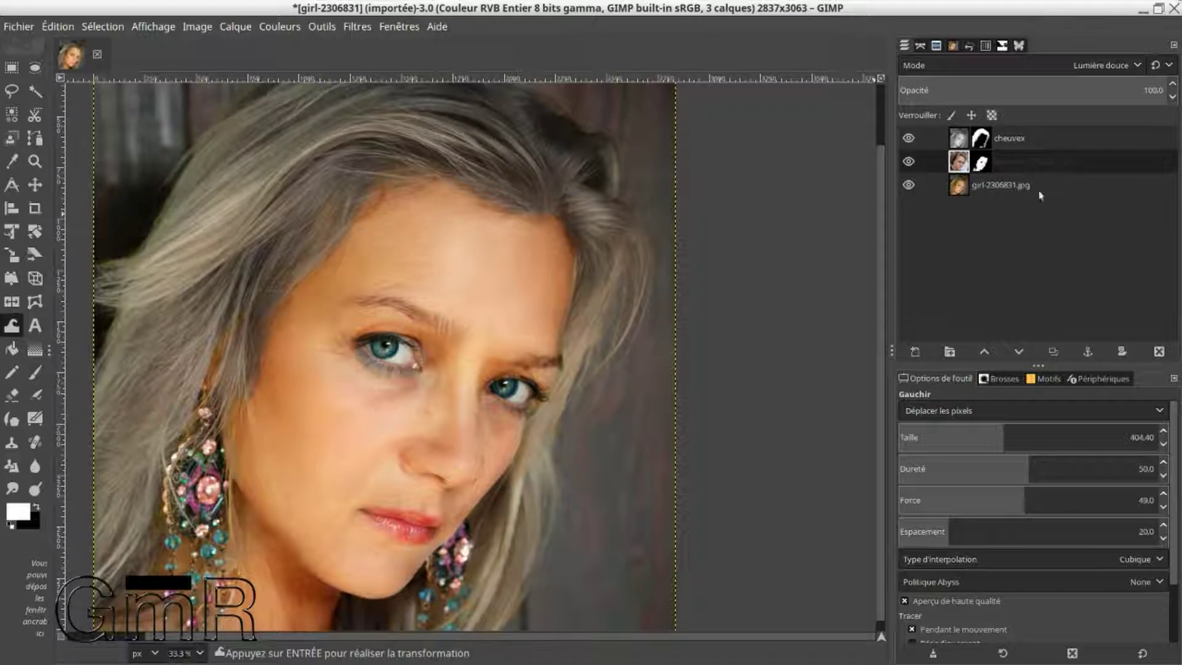
- Compare the original portrait with the aged one by hiding both cheuvex and woman-1615242.jpg, then showing them again
{"action": "scroll", "coordinate": [733, 290], "scroll_direction": "down", "scroll_amount": 3}
{"action": "scroll", "coordinate": [739, 289], "scroll_direction": "up", "scroll_amount": 2}
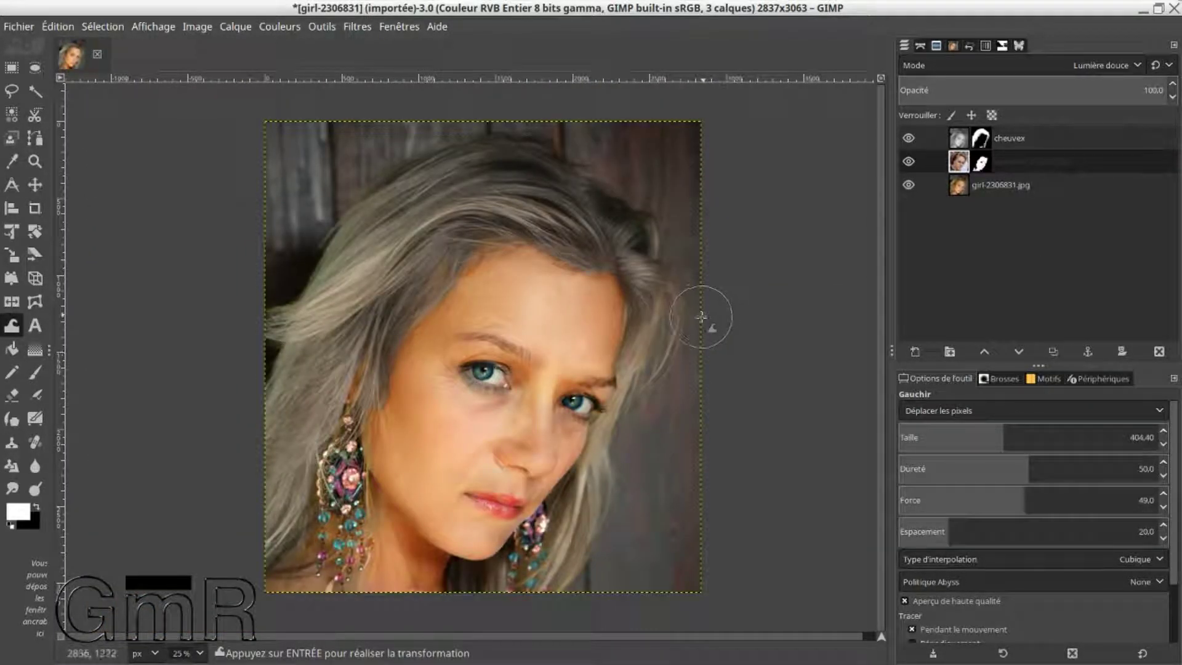
{"action": "scroll", "coordinate": [703, 312], "scroll_direction": "up", "scroll_amount": 1}
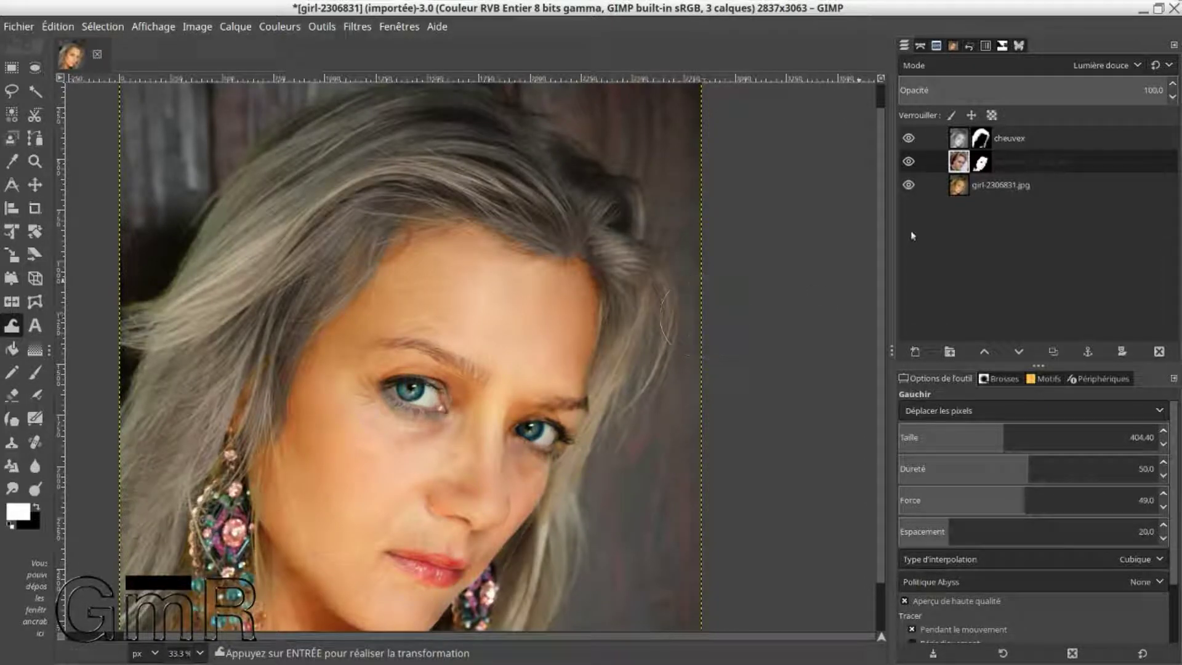
{"action": "left_click", "coordinate": [908, 139]}
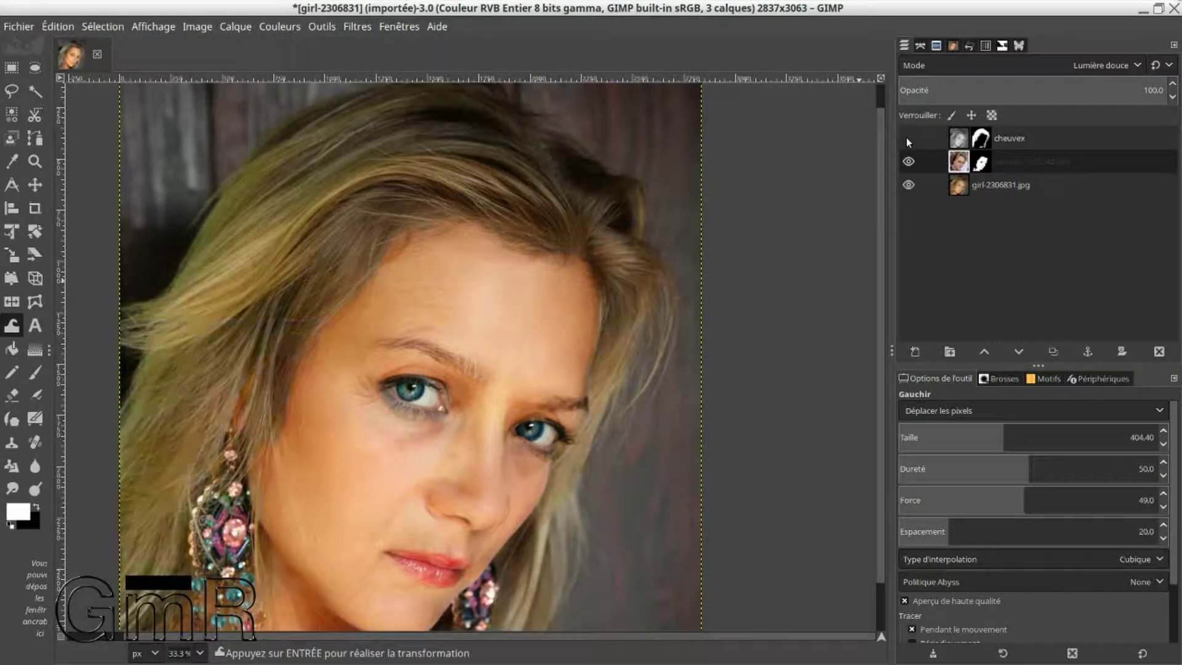
{"action": "left_click", "coordinate": [909, 162]}
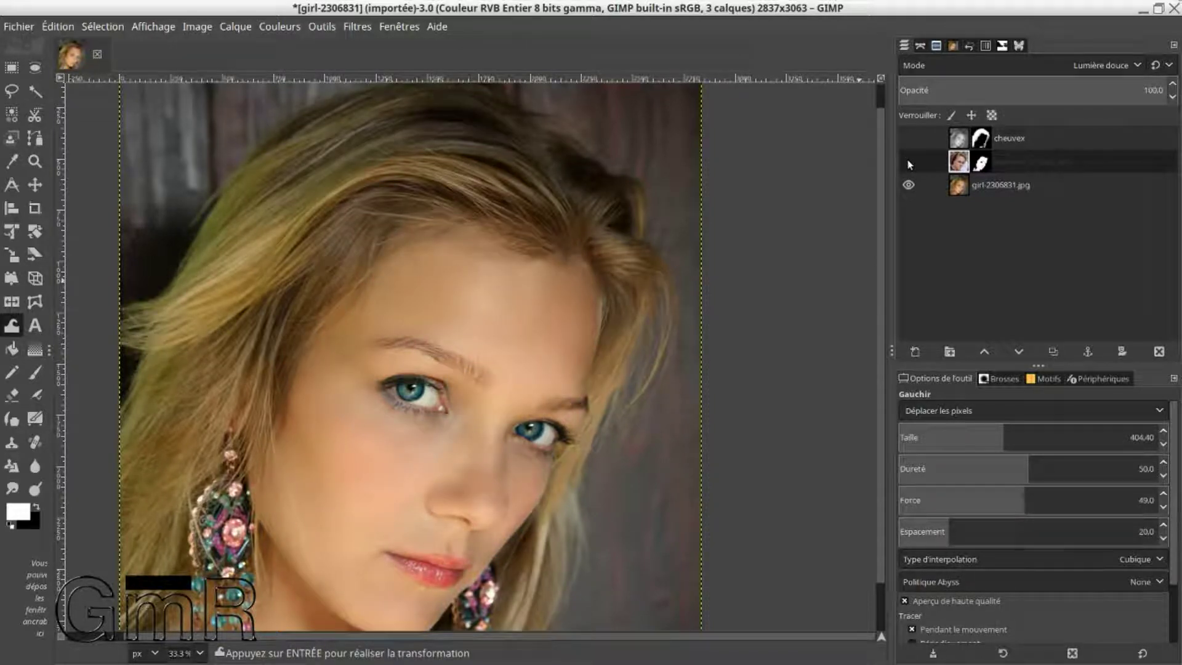
{"action": "left_click", "coordinate": [907, 140]}
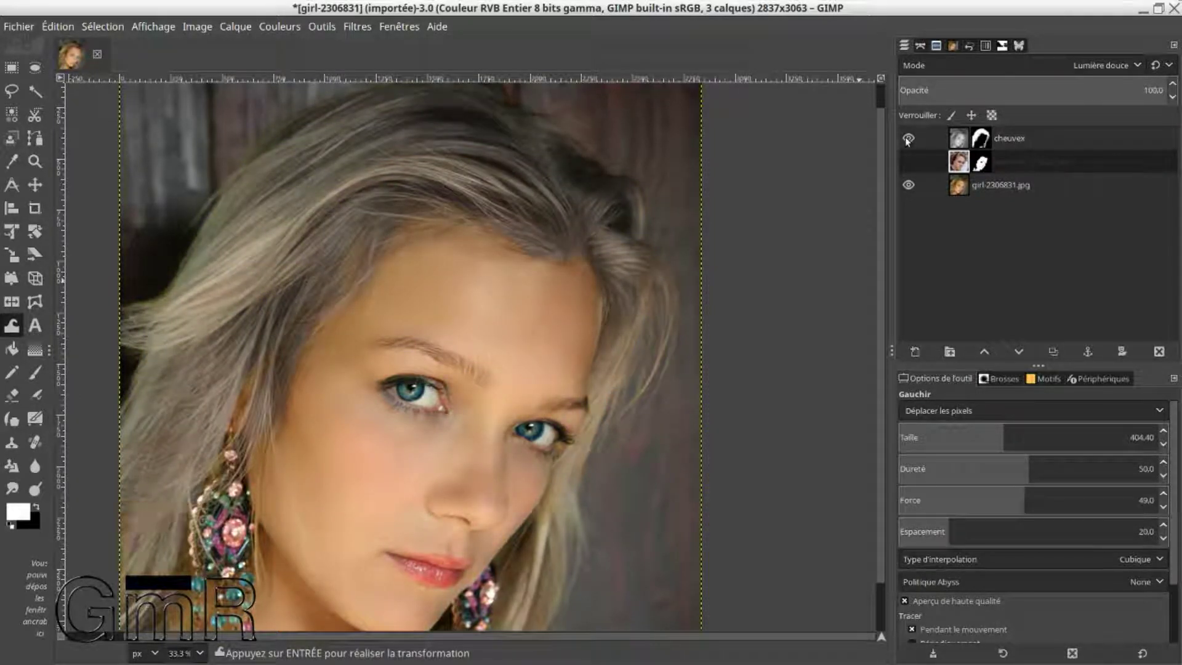
{"action": "left_click", "coordinate": [907, 162]}
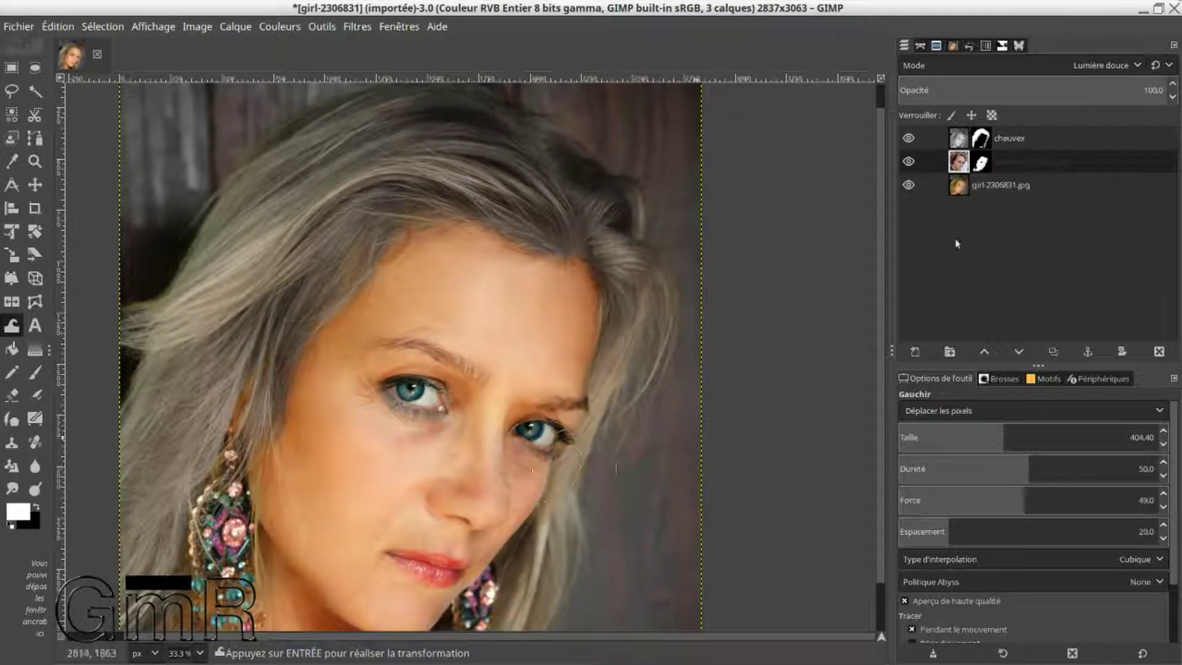
- Flatten the image into a single layer
{"action": "right_click", "coordinate": [964, 139]}
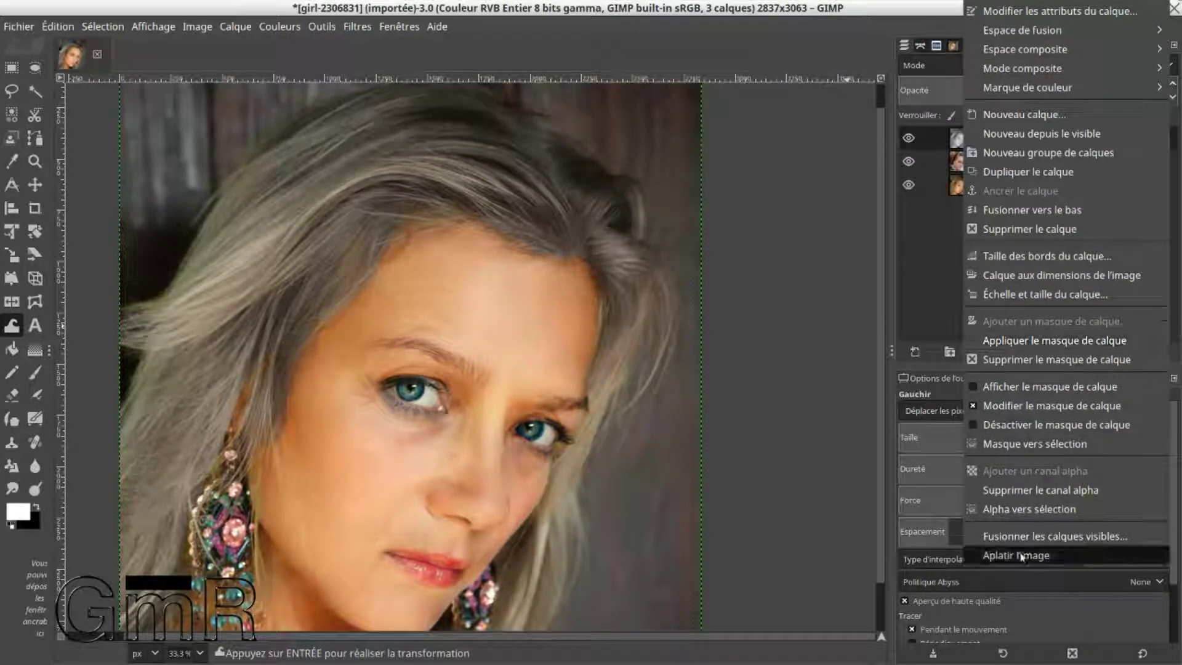
{"action": "key", "text": "Escape"}
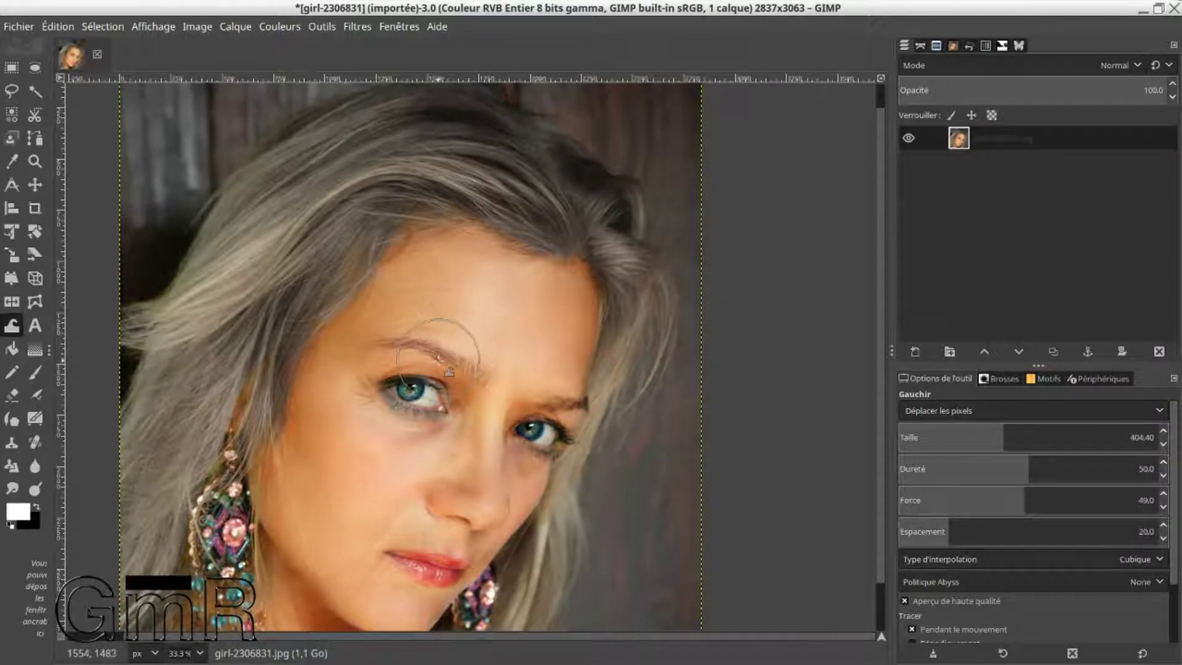
{"action": "scroll", "coordinate": [425, 357], "scroll_direction": "down", "scroll_amount": 2}
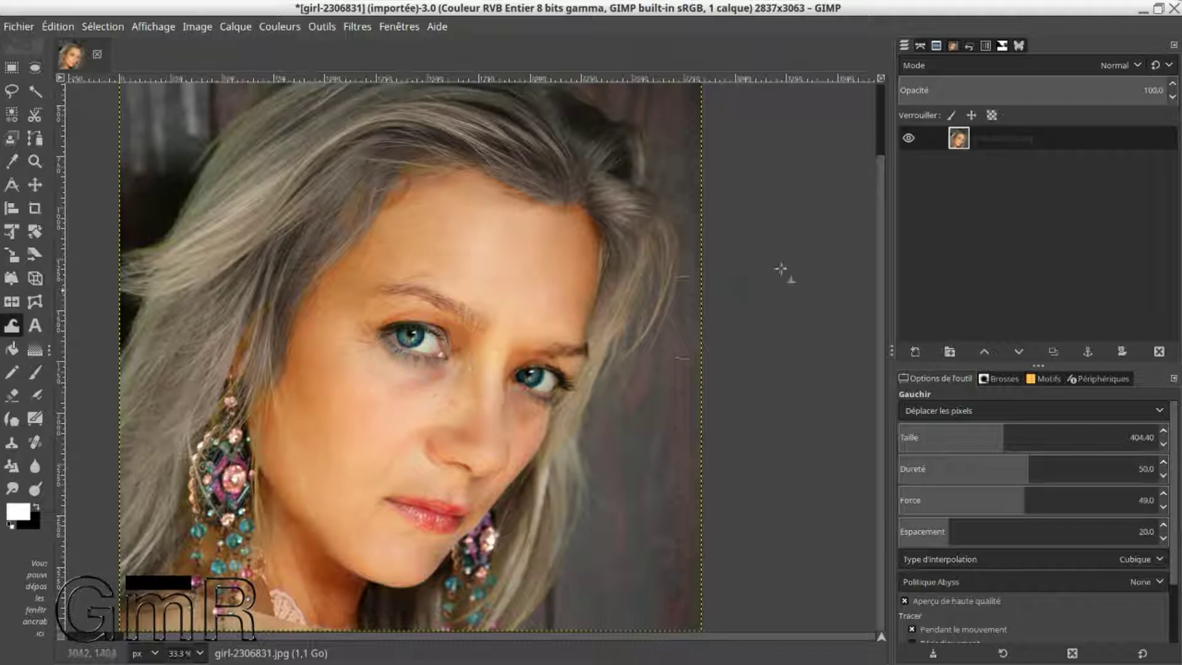
{"action": "right_click", "coordinate": [955, 145]}
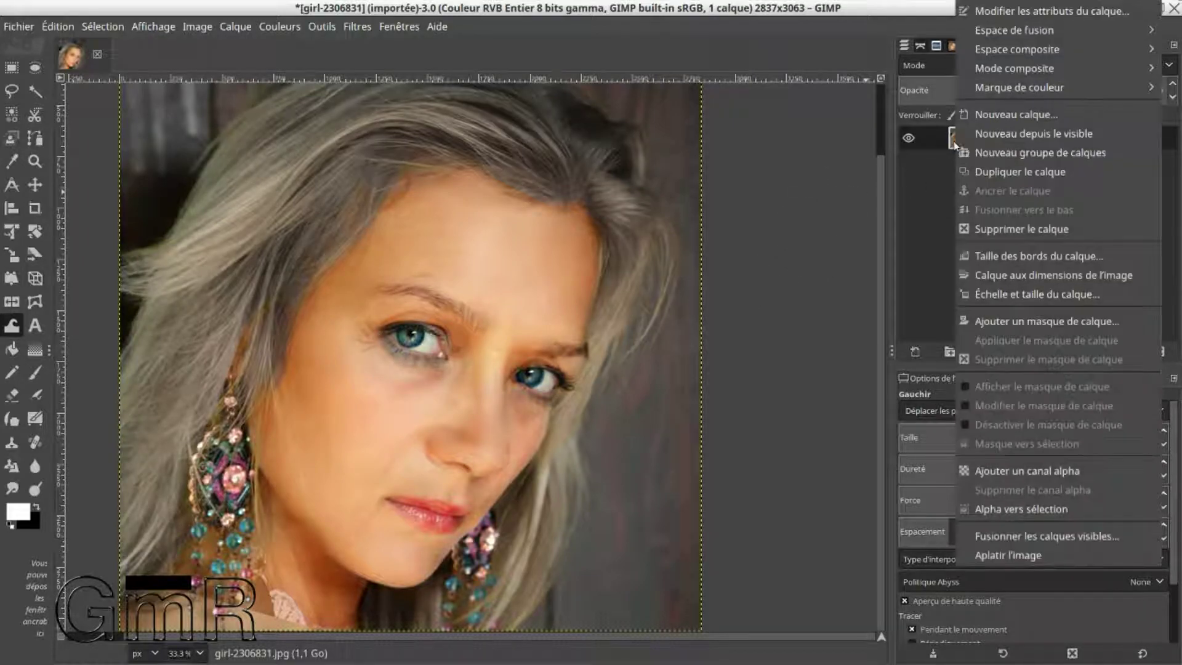
{"action": "left_click", "coordinate": [928, 280]}
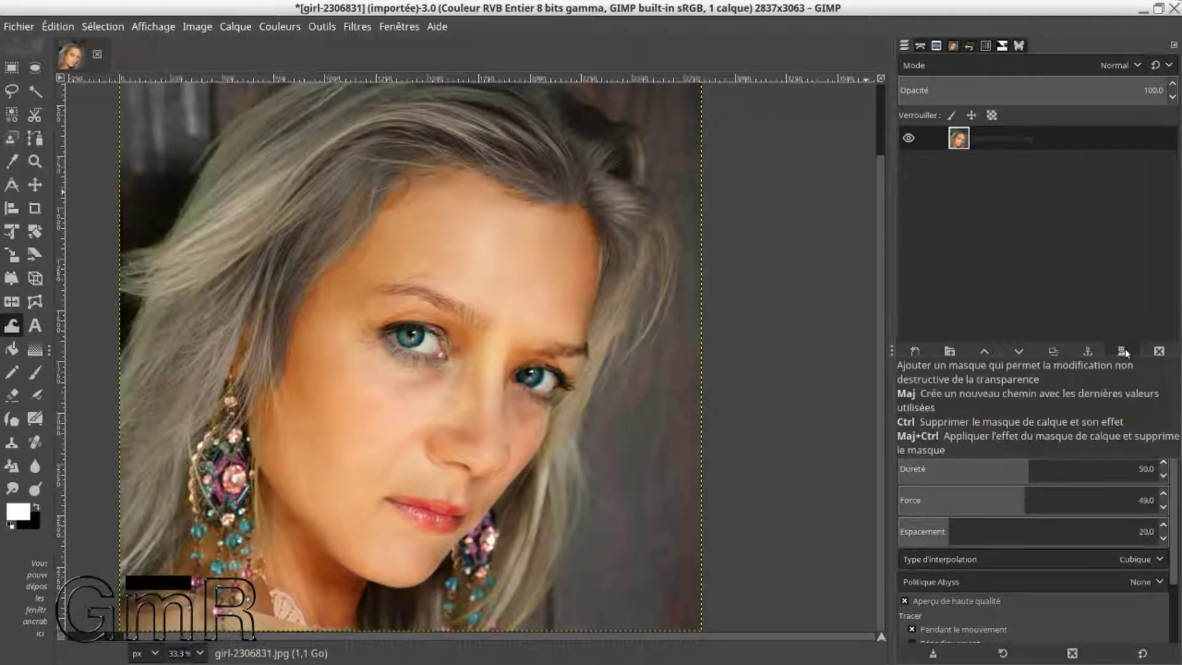
{"action": "left_click", "coordinate": [1122, 351]}
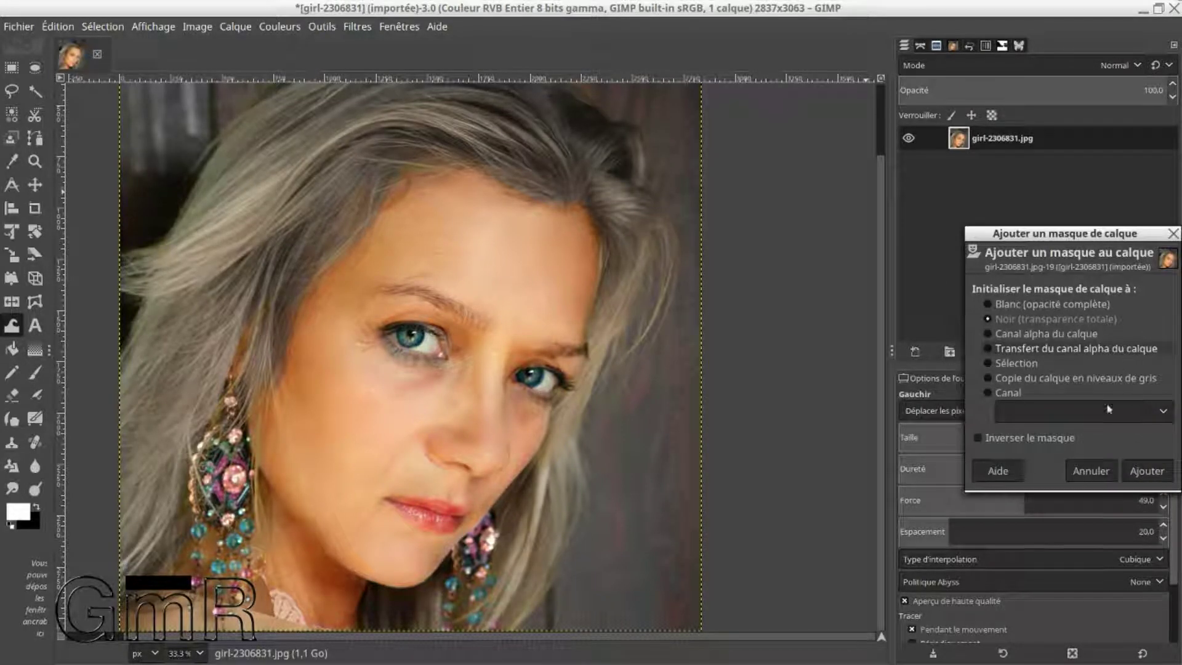
{"action": "left_click", "coordinate": [1090, 470]}
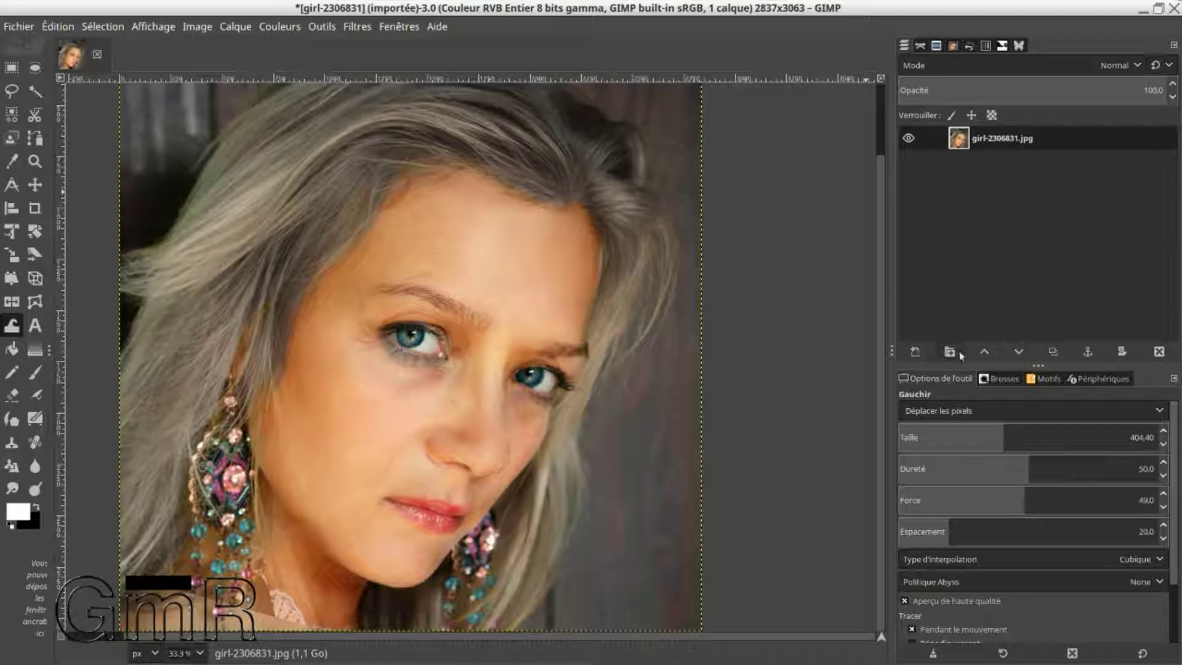
- Add a new 2837 x 3063 px layer filled with Transparence above girl-2306831.jpg and set its mode to Multiplier
{"action": "left_click", "coordinate": [923, 353]}
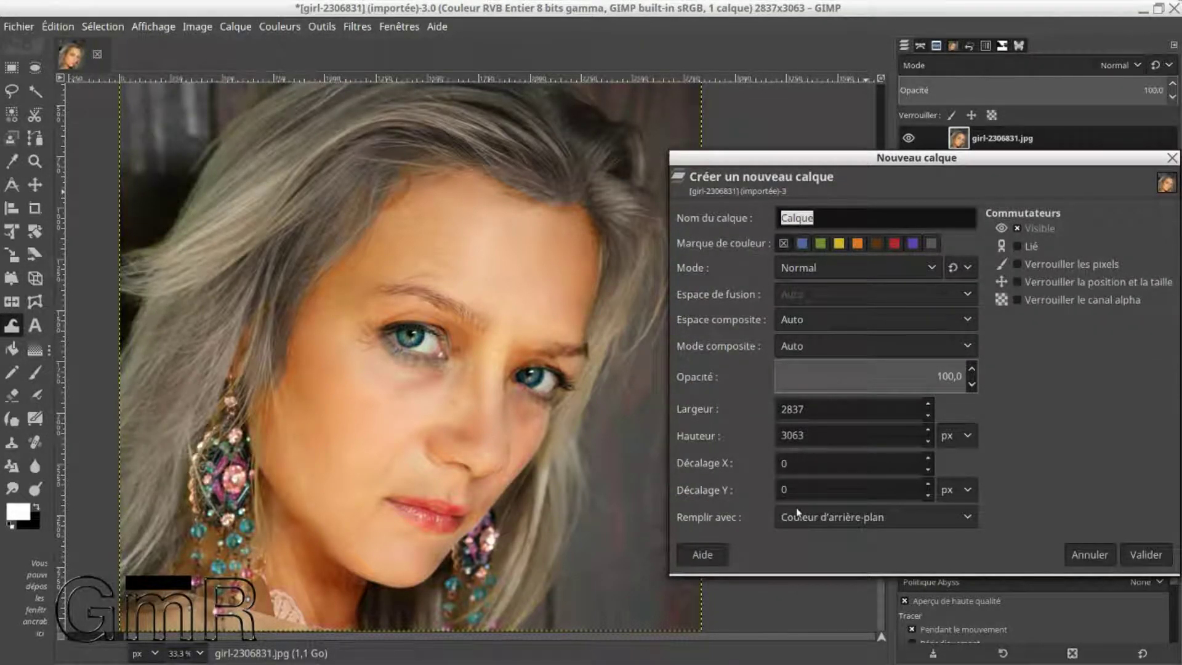
{"action": "left_click", "coordinate": [812, 516]}
{"action": "left_click", "coordinate": [808, 559]}
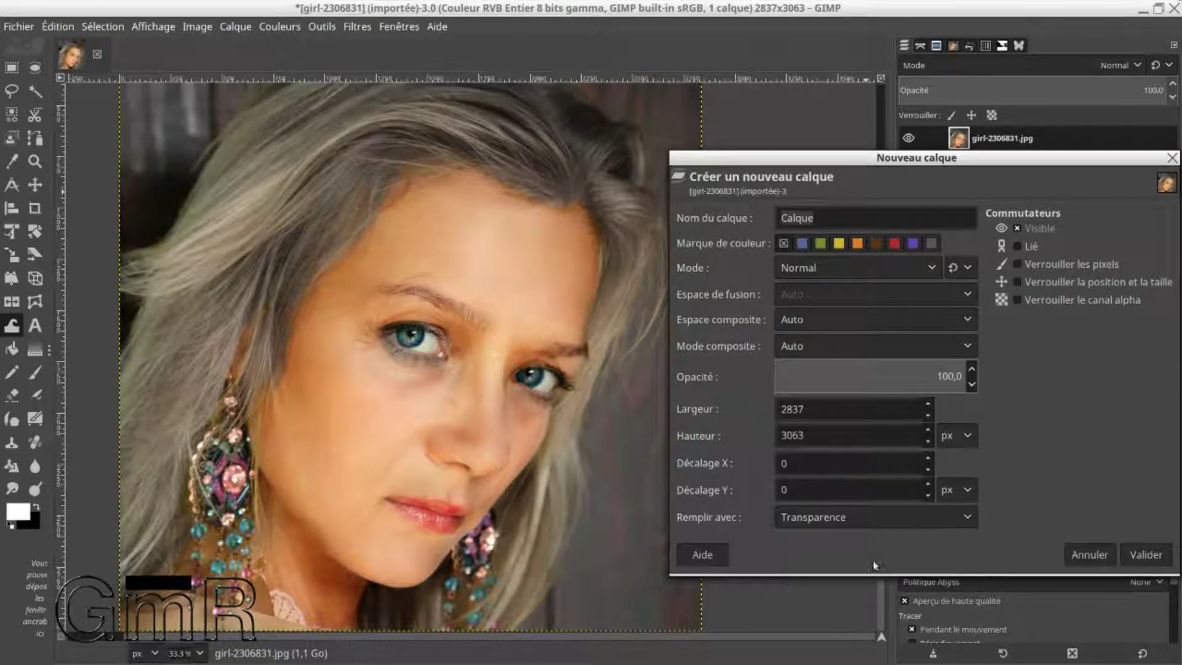
{"action": "left_click", "coordinate": [1146, 555]}
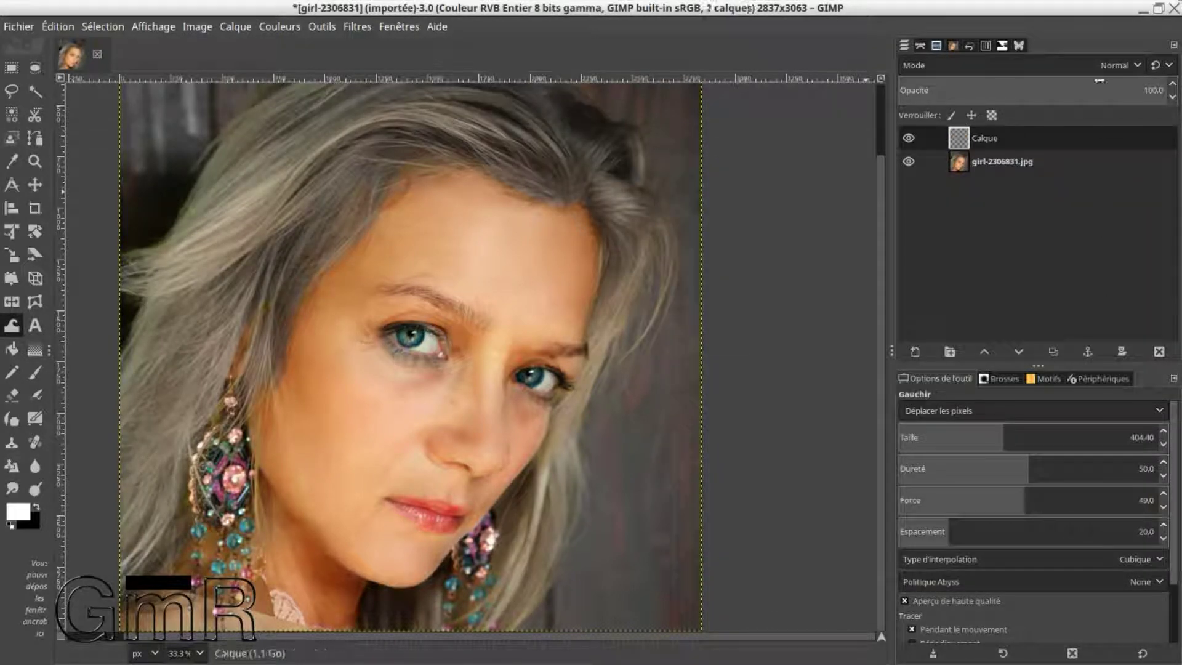
{"action": "left_click", "coordinate": [1106, 63]}
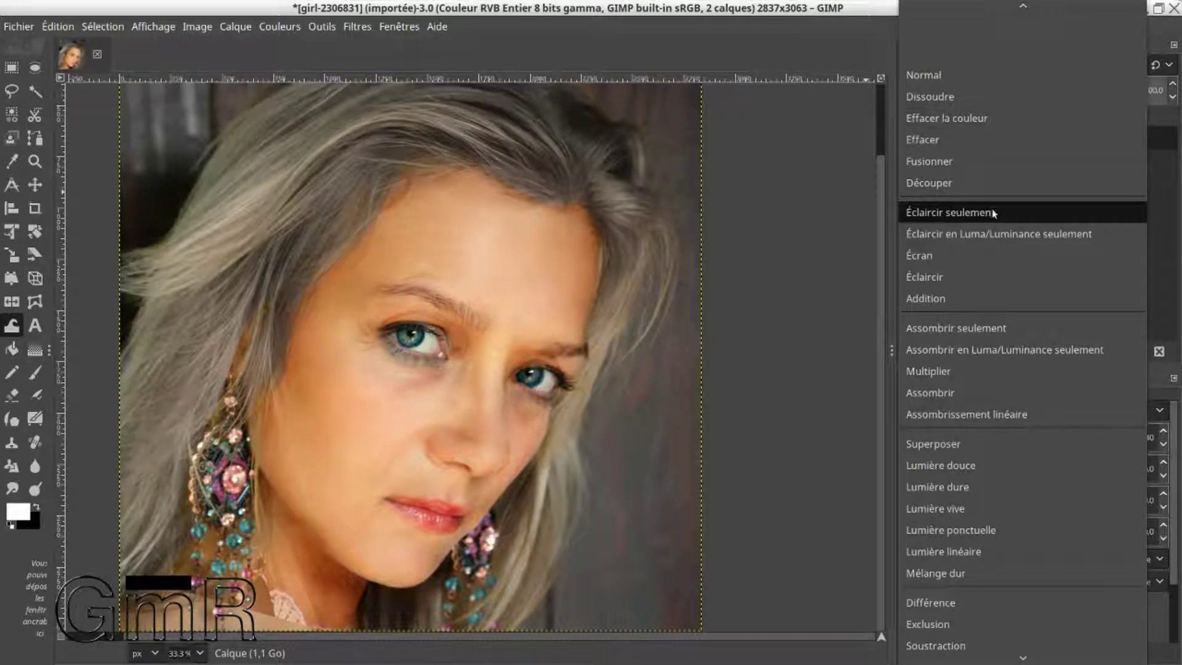
{"action": "left_click", "coordinate": [929, 371]}
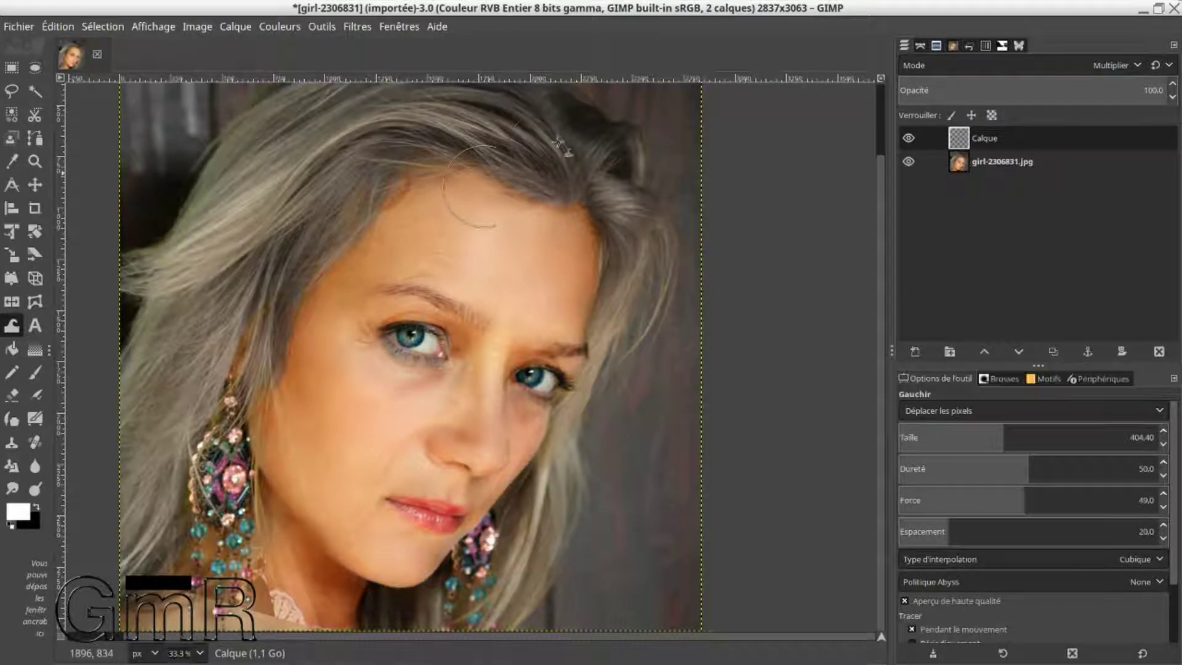
- Set up the Paintbrush with the 2. Hardness 075 brush at opacity 24.7 and size 164.26
{"action": "left_click", "coordinate": [36, 373]}
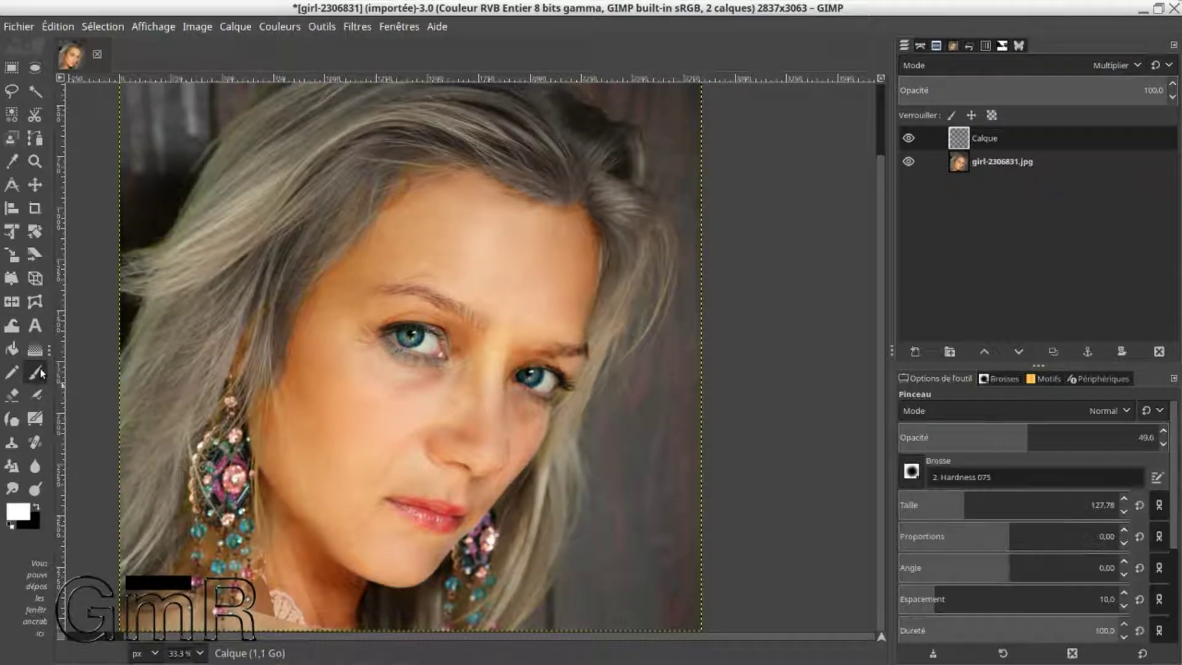
{"action": "left_click", "coordinate": [935, 504]}
{"action": "left_click", "coordinate": [926, 505]}
{"action": "left_click", "coordinate": [971, 434]}
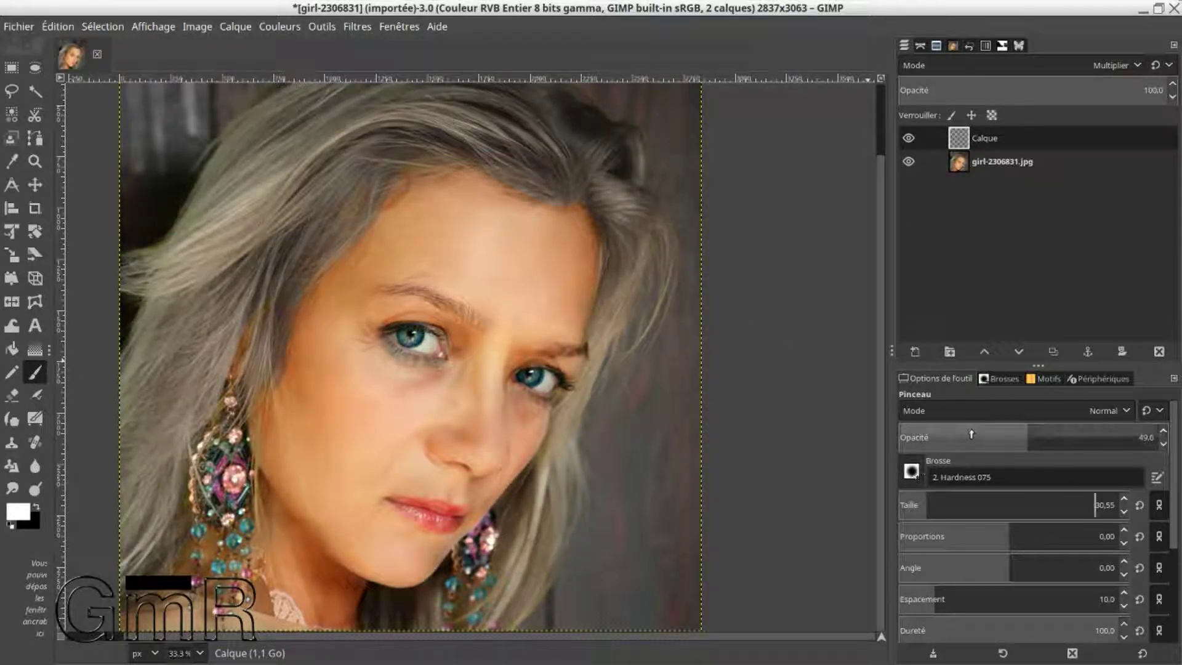
{"action": "left_click_drag", "start_coordinate": [969, 434], "coordinate": [962, 434]}
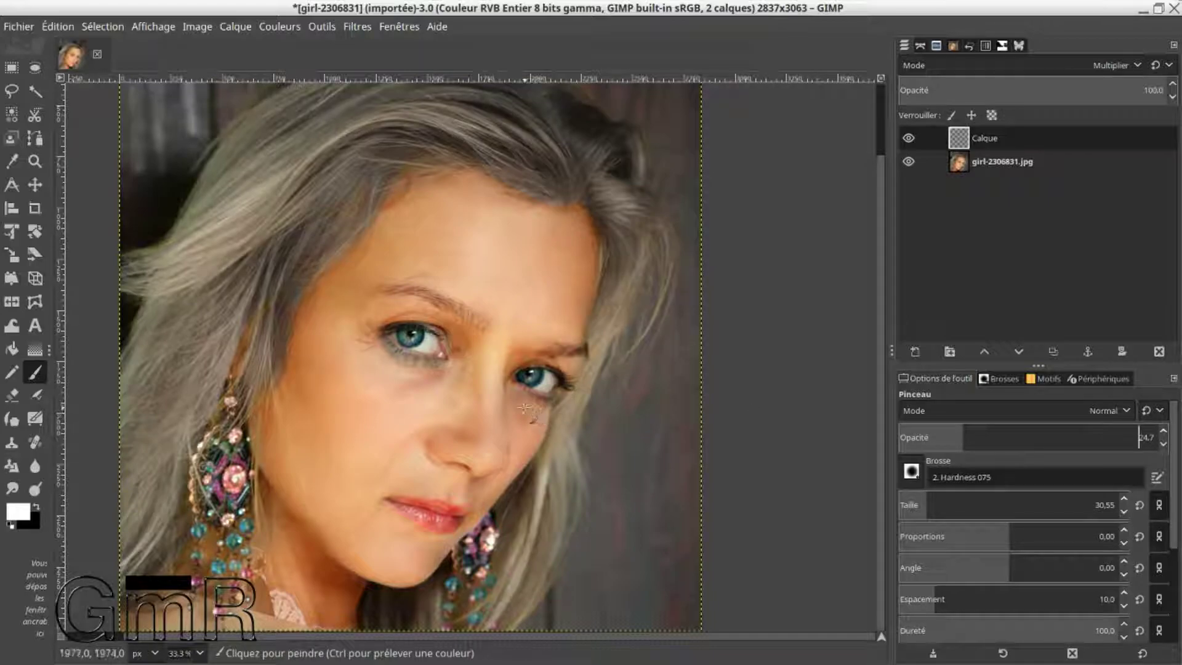
{"action": "left_click", "coordinate": [932, 502]}
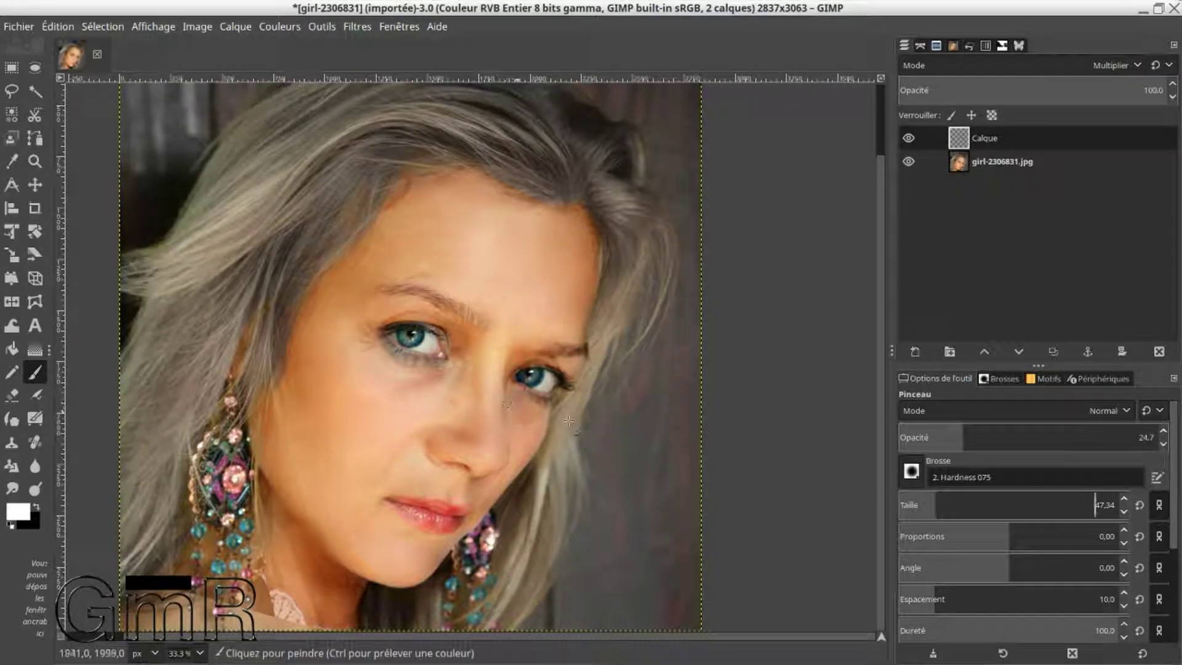
{"action": "left_click_drag", "start_coordinate": [951, 508], "coordinate": [975, 508]}
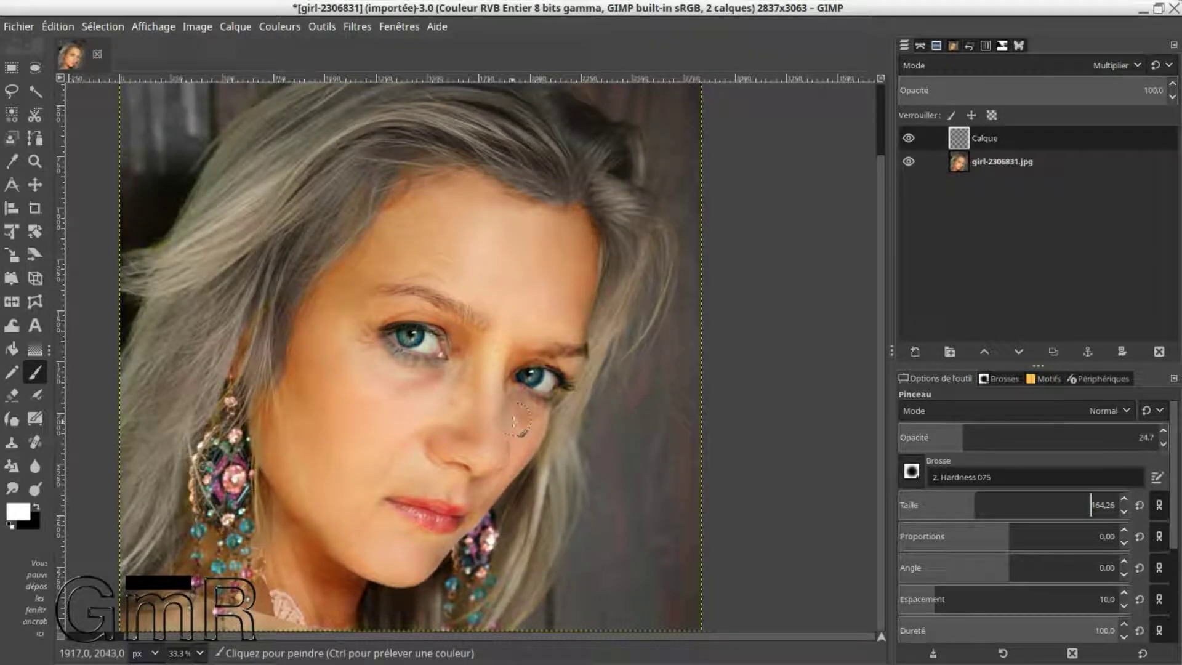
- Swap the colours to make black the foreground and try a dab under the picture's left eye
{"action": "scroll", "coordinate": [432, 438], "scroll_direction": "up", "scroll_amount": 2}
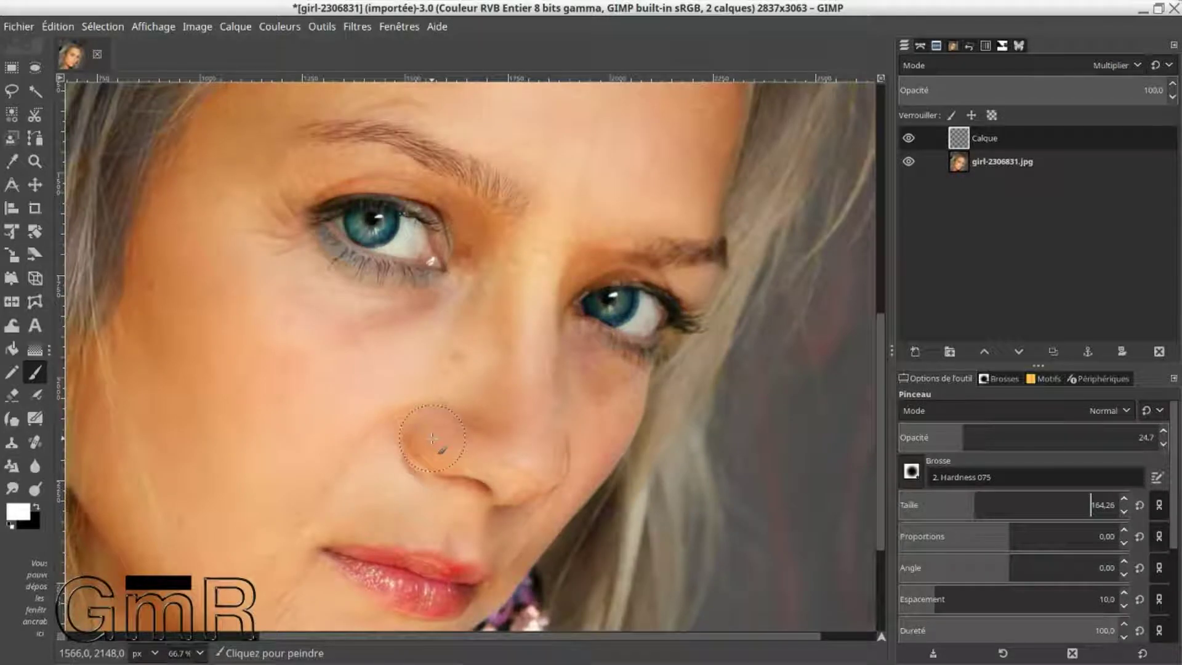
{"action": "left_click", "coordinate": [427, 321]}
{"action": "key", "text": "x"}
{"action": "left_click_drag", "start_coordinate": [427, 326], "coordinate": [422, 321]}
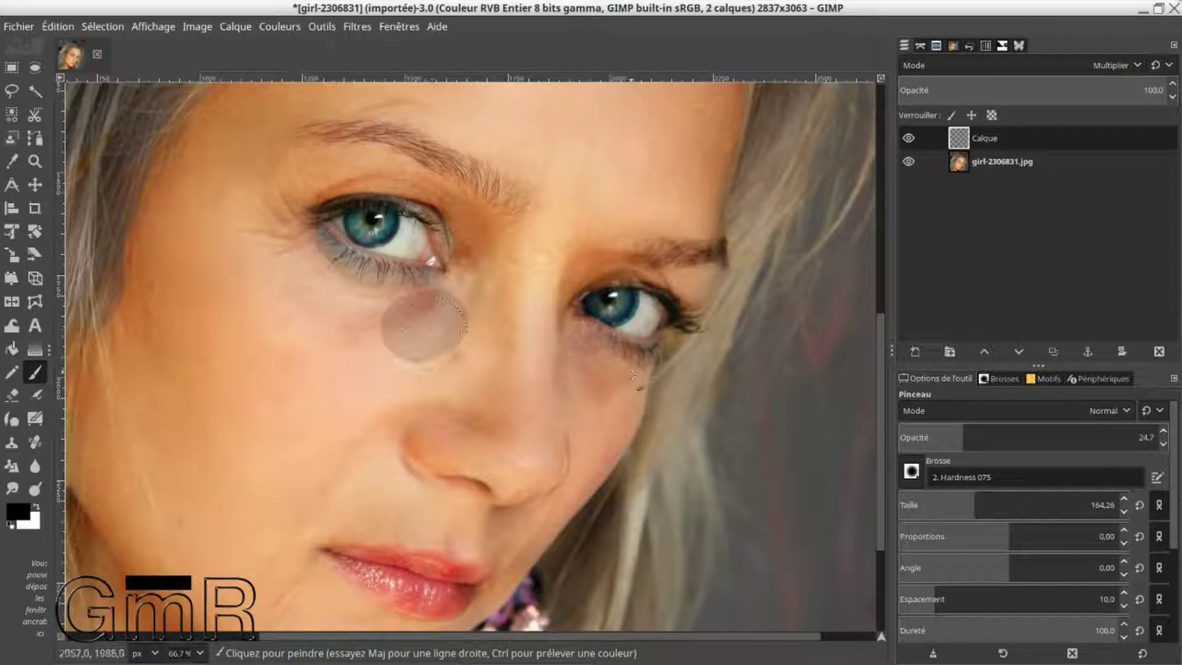
{"action": "key", "text": "ctrl"}
{"action": "key", "text": "ctrl+z"}
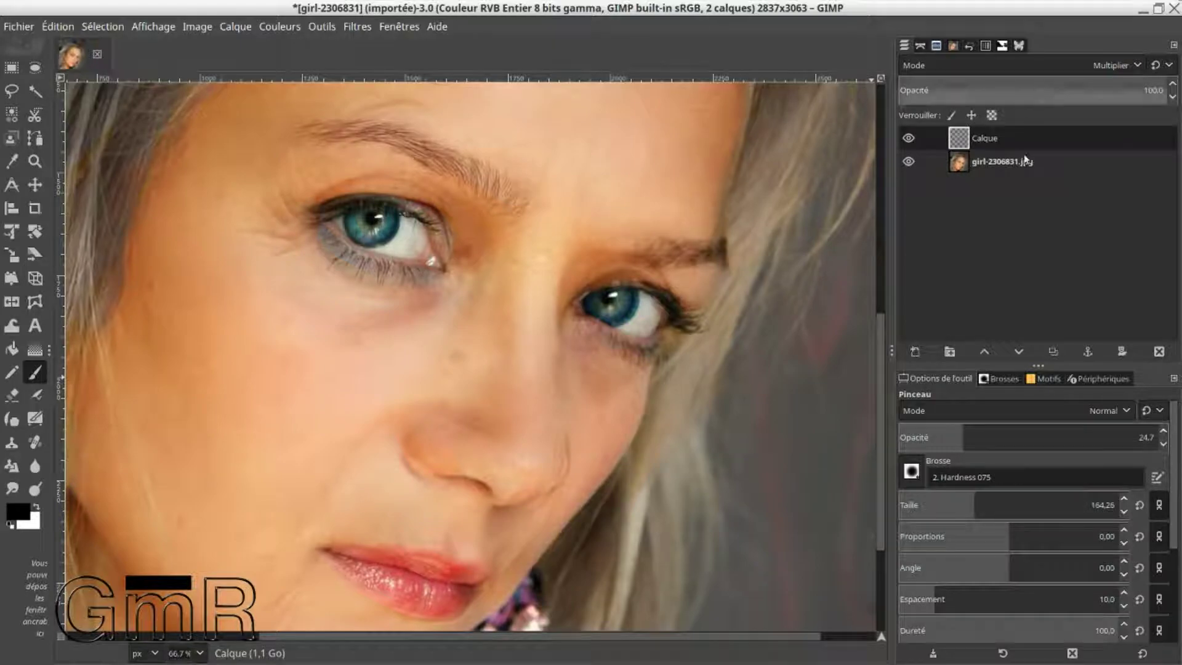
- Lower the brush opacity to 13.3 and try shading the area between the left eye and the nose
{"action": "left_click", "coordinate": [933, 437]}
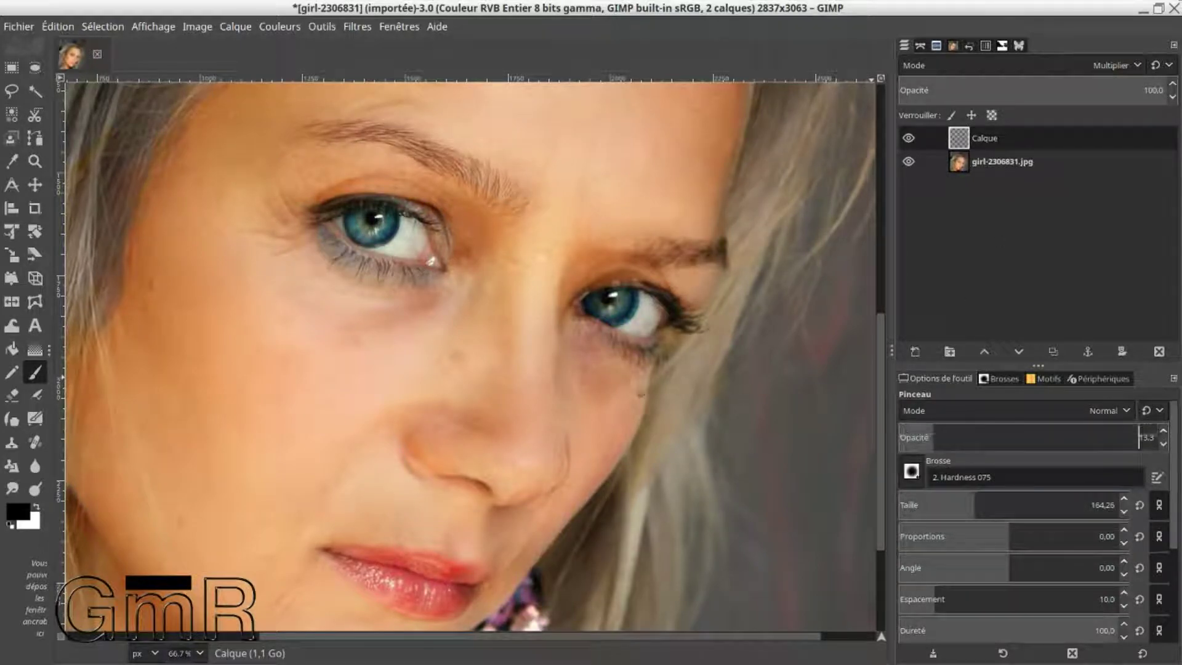
{"action": "mouse_move", "coordinate": [437, 306]}
{"action": "left_mouse_down"}
{"action": "mouse_move", "coordinate": [431, 314]}
{"action": "mouse_move", "coordinate": [459, 295]}
{"action": "mouse_move", "coordinate": [468, 259]}
{"action": "left_mouse_up"}
{"action": "key", "text": "ctrl"}
{"action": "key", "text": "ctrl+z"}
{"action": "key", "text": "ctrl+z"}
{"action": "key", "text": "ctrl+z"}
{"action": "key", "text": "ctrl+z"}
{"action": "key", "text": "ctrl+z"}
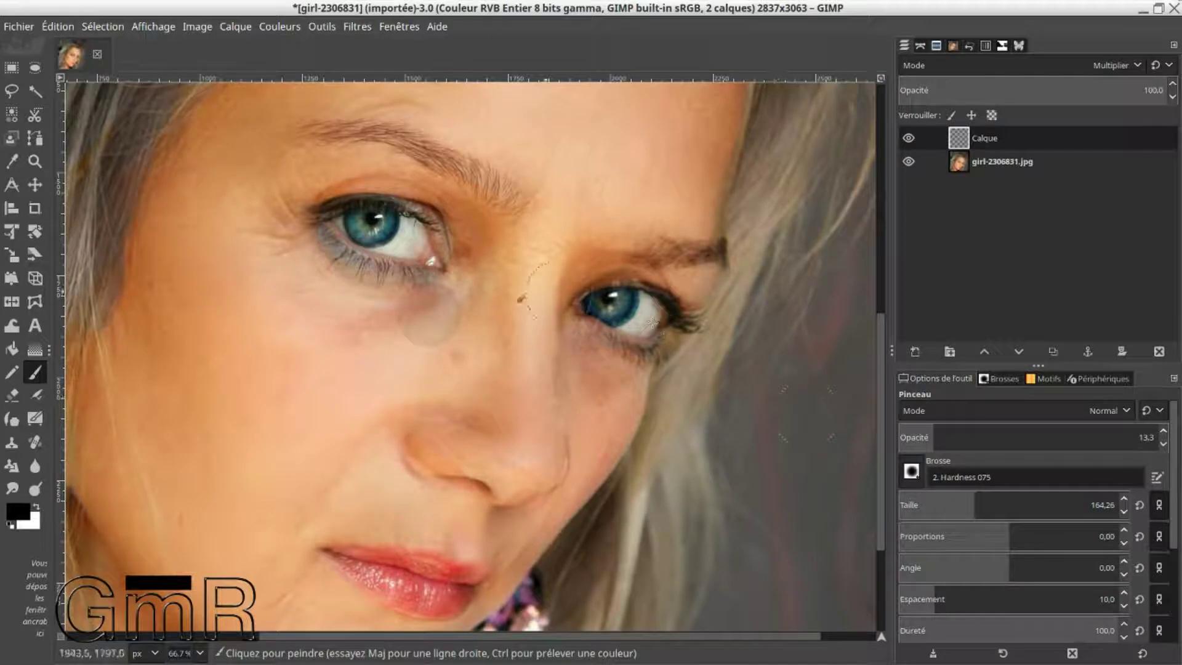
- Reduce the Calque layer's opacity to 48.9, undo the last shading and darken the under-eye area with a size 29.44 brush
{"action": "left_click_drag", "start_coordinate": [1157, 90], "coordinate": [1030, 90]}
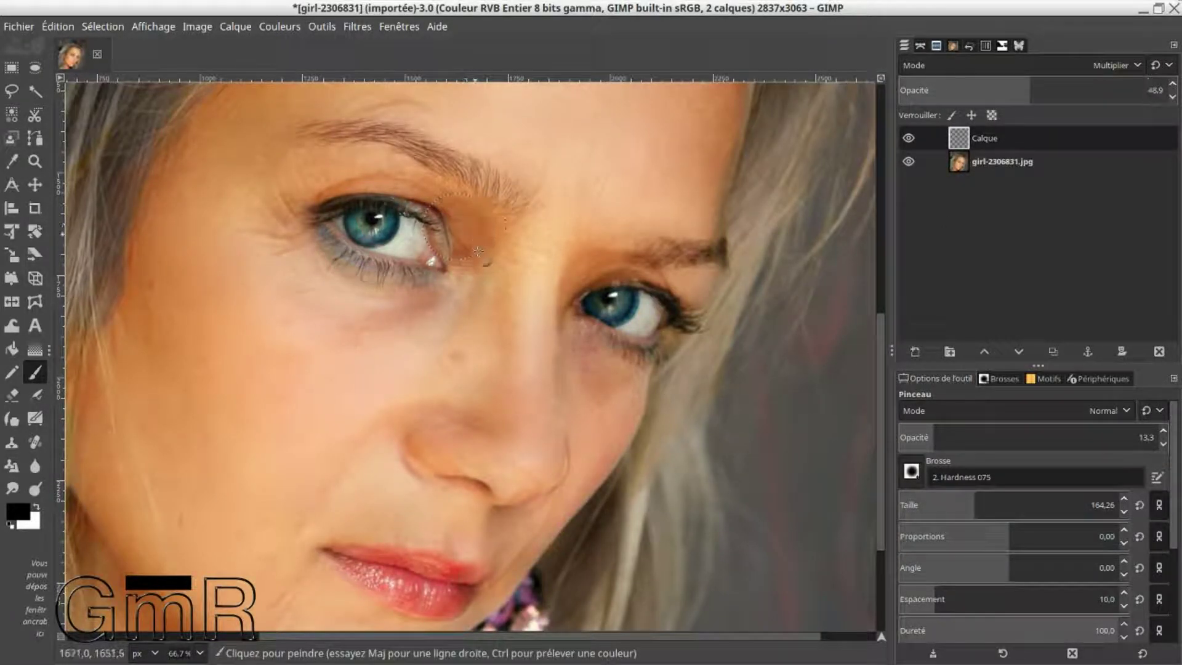
{"action": "key", "text": "ctrl+z"}
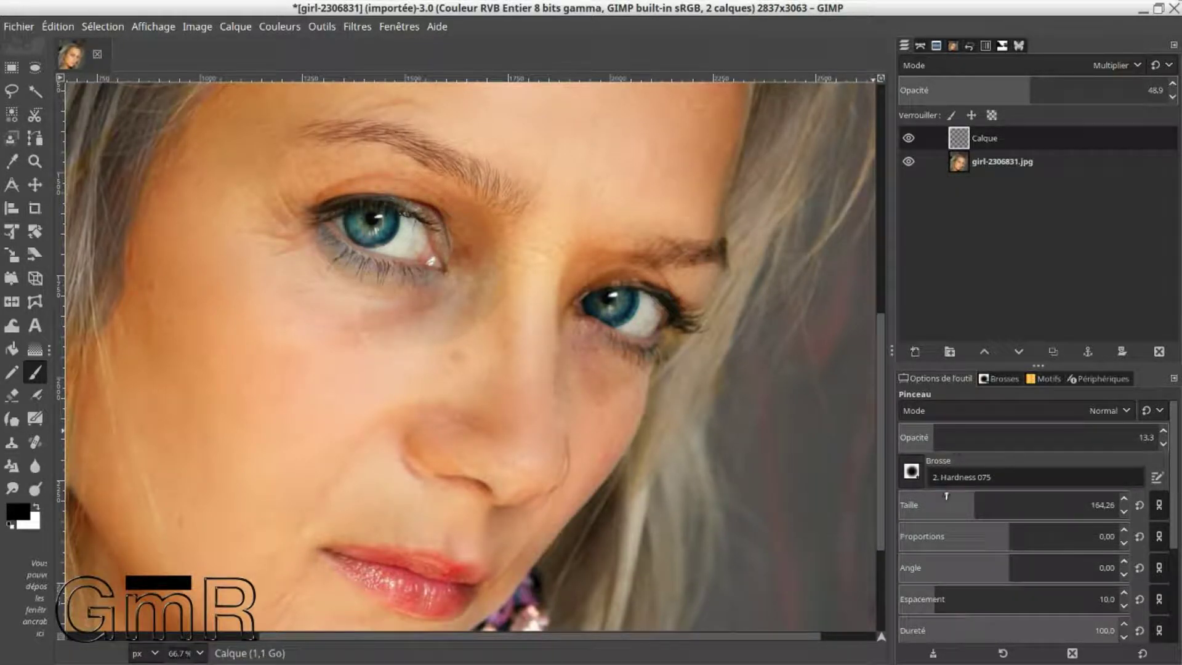
{"action": "left_click", "coordinate": [925, 505]}
{"action": "left_click_drag", "start_coordinate": [925, 505], "coordinate": [923, 504]}
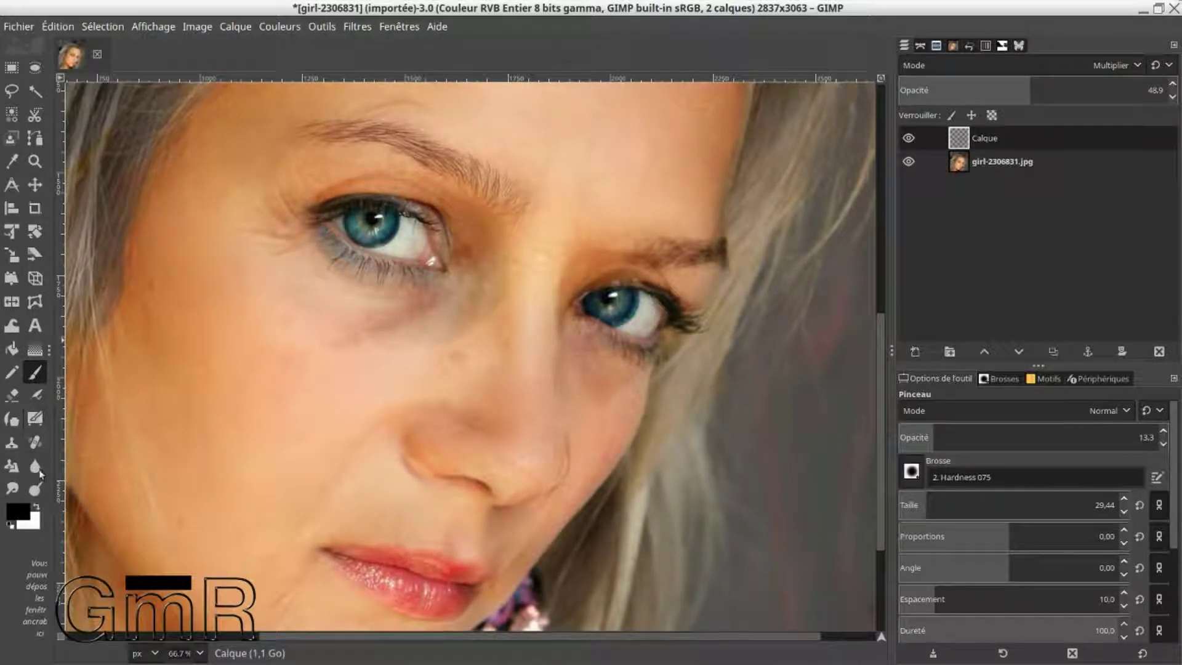
- Erase the dark shading around the left eye and nose bridge, enlarging the eraser to 206.92
{"action": "left_click", "coordinate": [12, 395]}
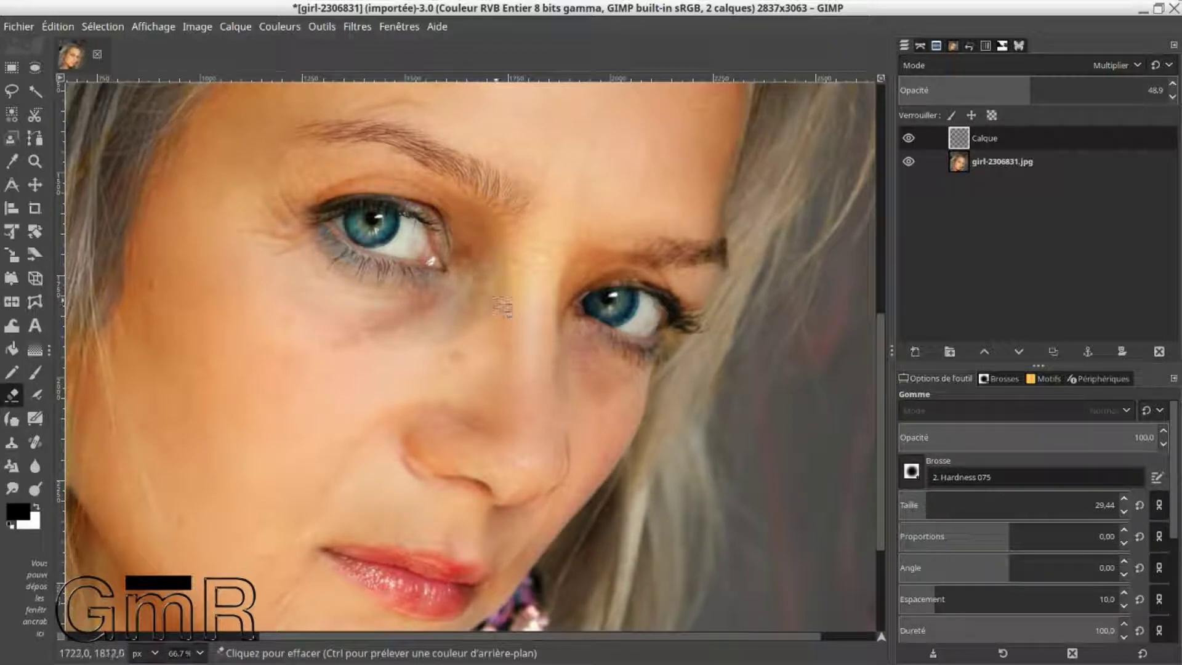
{"action": "mouse_move", "coordinate": [503, 254]}
{"action": "left_mouse_down"}
{"action": "mouse_move", "coordinate": [503, 294]}
{"action": "mouse_move", "coordinate": [487, 212]}
{"action": "mouse_move", "coordinate": [517, 266]}
{"action": "left_mouse_up"}
{"action": "mouse_move", "coordinate": [465, 363]}
{"action": "left_mouse_down"}
{"action": "mouse_move", "coordinate": [460, 337]}
{"action": "mouse_move", "coordinate": [419, 351]}
{"action": "left_mouse_up"}
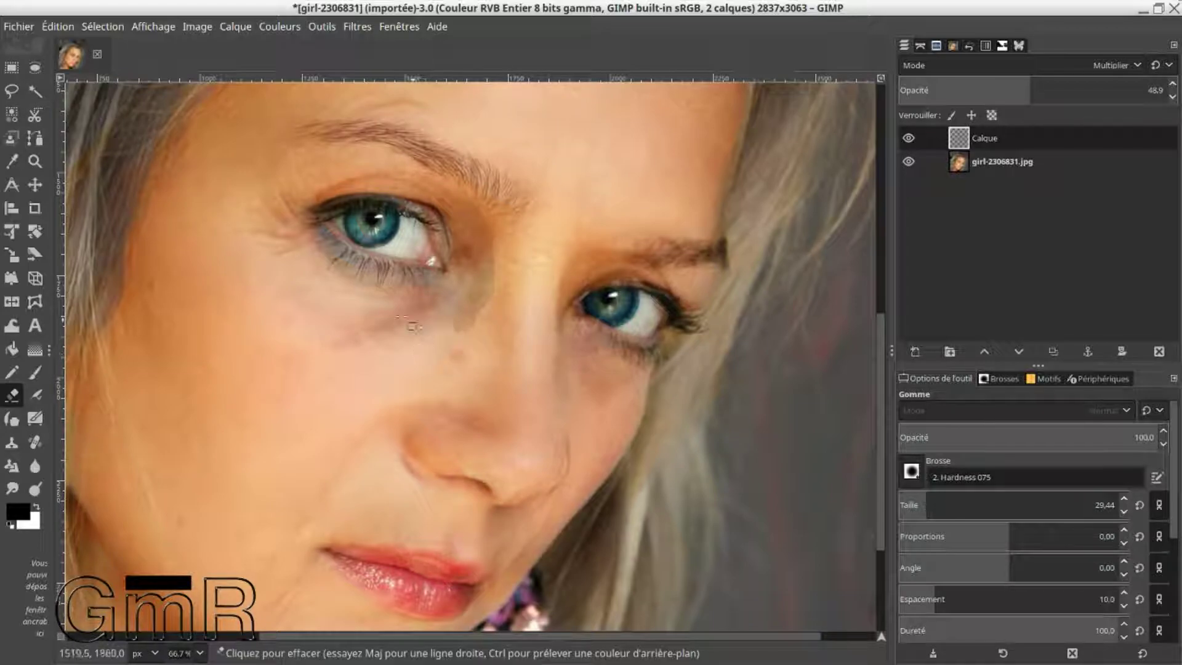
{"action": "mouse_move", "coordinate": [378, 353]}
{"action": "left_mouse_down"}
{"action": "mouse_move", "coordinate": [443, 322]}
{"action": "mouse_move", "coordinate": [412, 369]}
{"action": "mouse_move", "coordinate": [456, 340]}
{"action": "mouse_move", "coordinate": [451, 325]}
{"action": "mouse_move", "coordinate": [423, 355]}
{"action": "mouse_move", "coordinate": [474, 278]}
{"action": "left_mouse_up"}
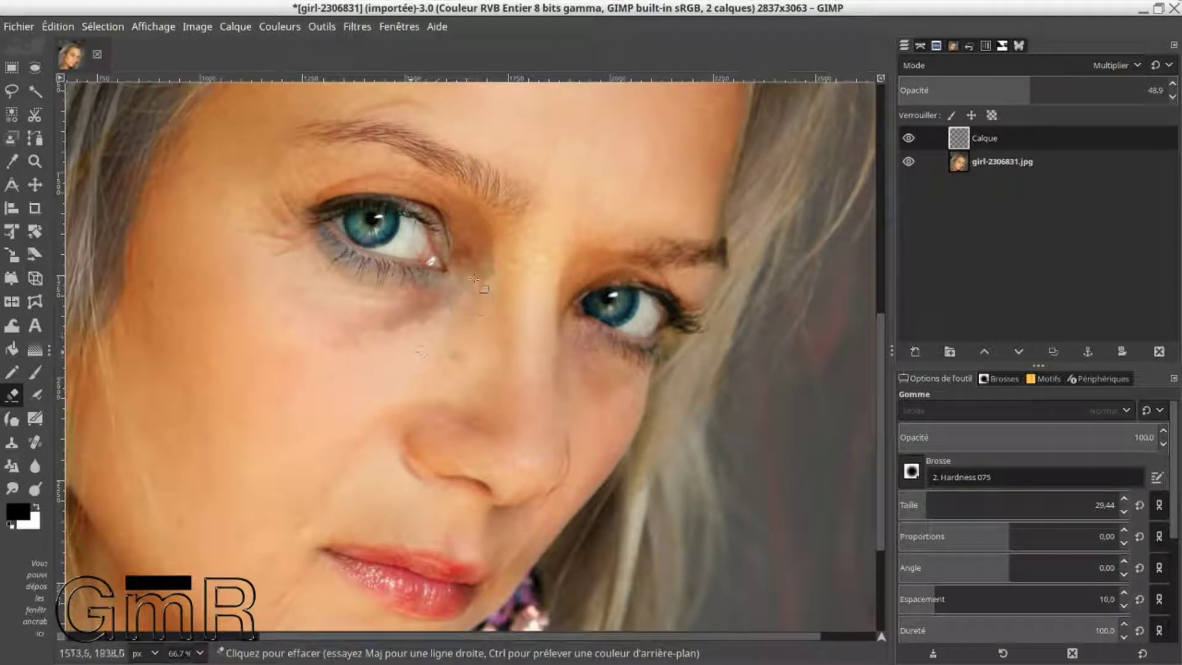
{"action": "left_click_drag", "start_coordinate": [947, 505], "coordinate": [985, 504]}
{"action": "mouse_move", "coordinate": [452, 242]}
{"action": "left_mouse_down"}
{"action": "mouse_move", "coordinate": [418, 302]}
{"action": "mouse_move", "coordinate": [433, 352]}
{"action": "left_mouse_up"}
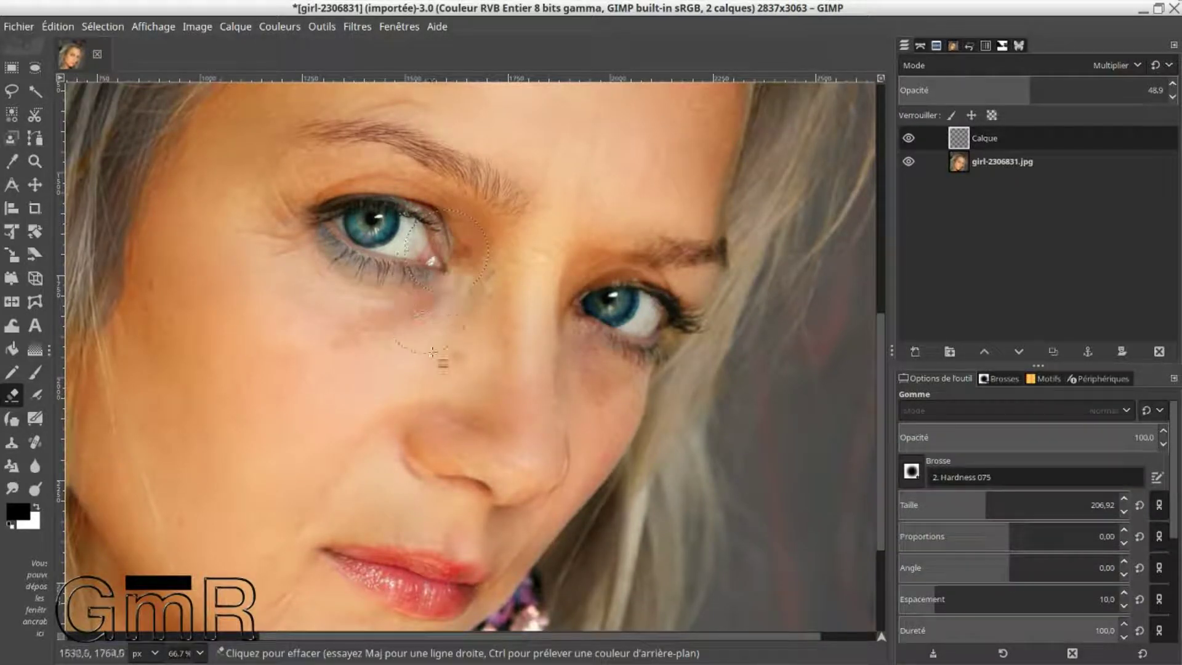
{"action": "left_click_drag", "start_coordinate": [985, 505], "coordinate": [902, 507]}
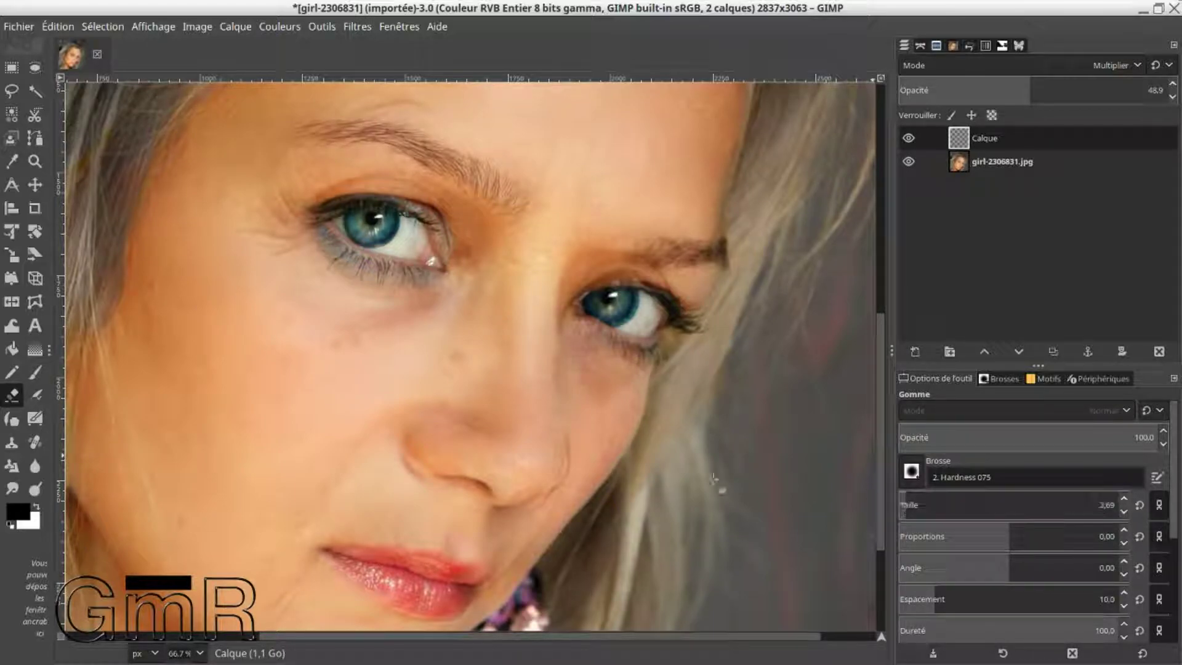
- Return to the Paintbrush, set its size to 41.28 and switch its brush dynamics to Dynamics Off
{"action": "left_click", "coordinate": [35, 372]}
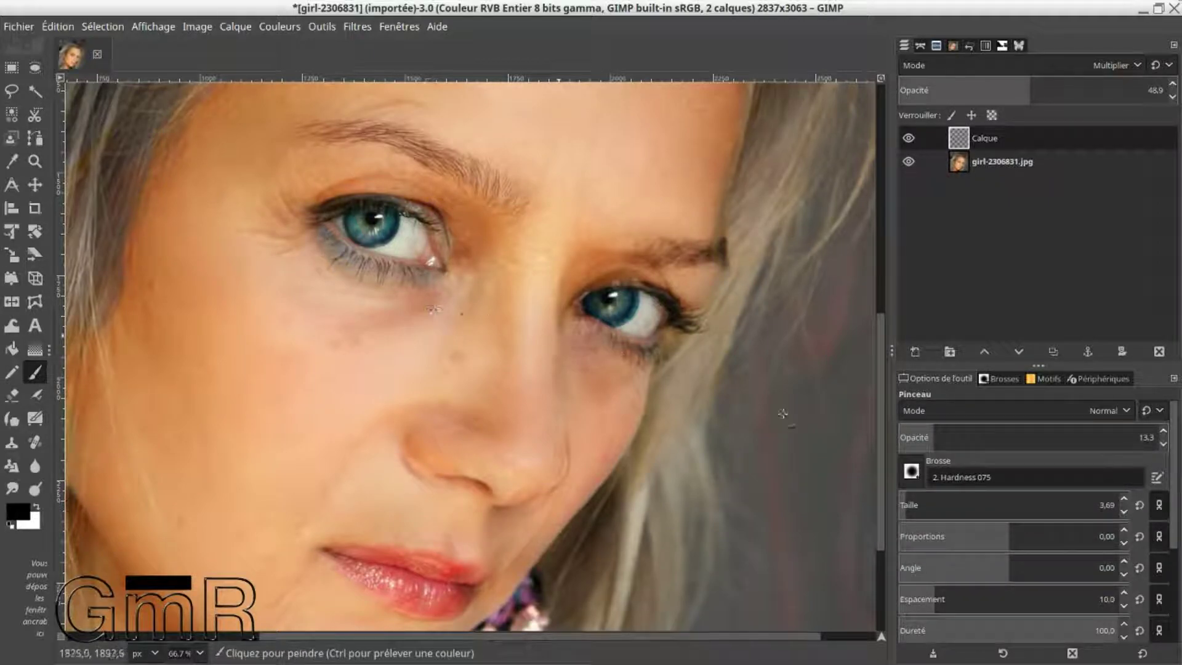
{"action": "left_click", "coordinate": [923, 504]}
{"action": "left_click_drag", "start_coordinate": [923, 504], "coordinate": [932, 504]}
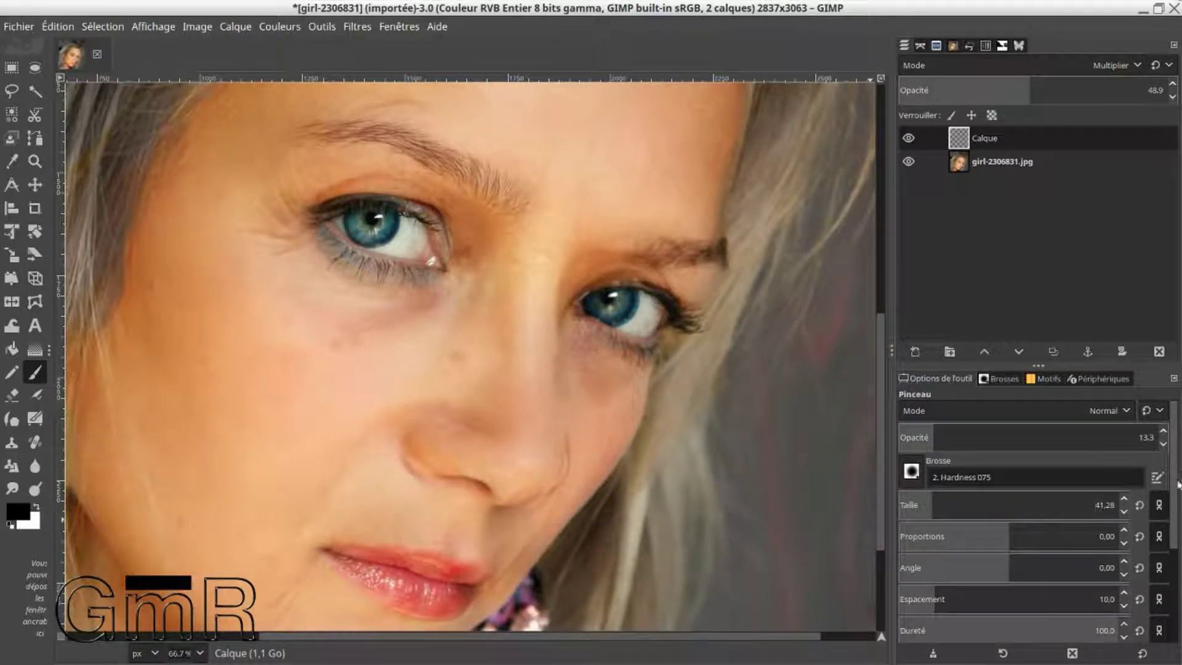
{"action": "scroll", "coordinate": [1174, 488], "scroll_direction": "down", "scroll_amount": 5}
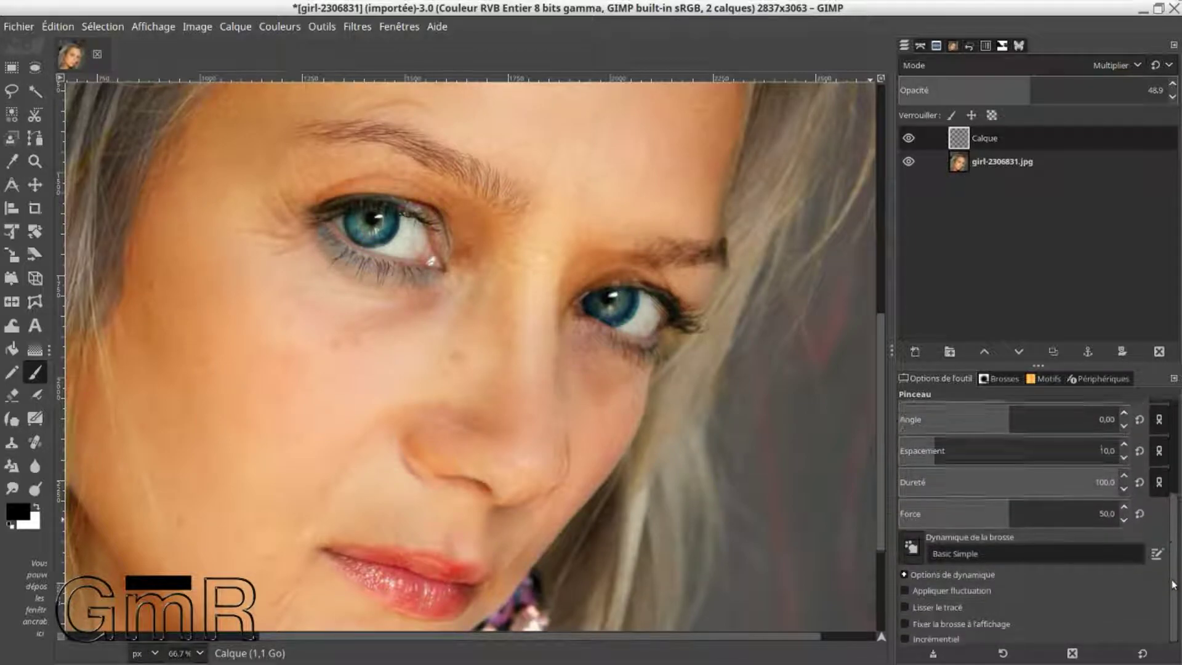
{"action": "left_click", "coordinate": [911, 545]}
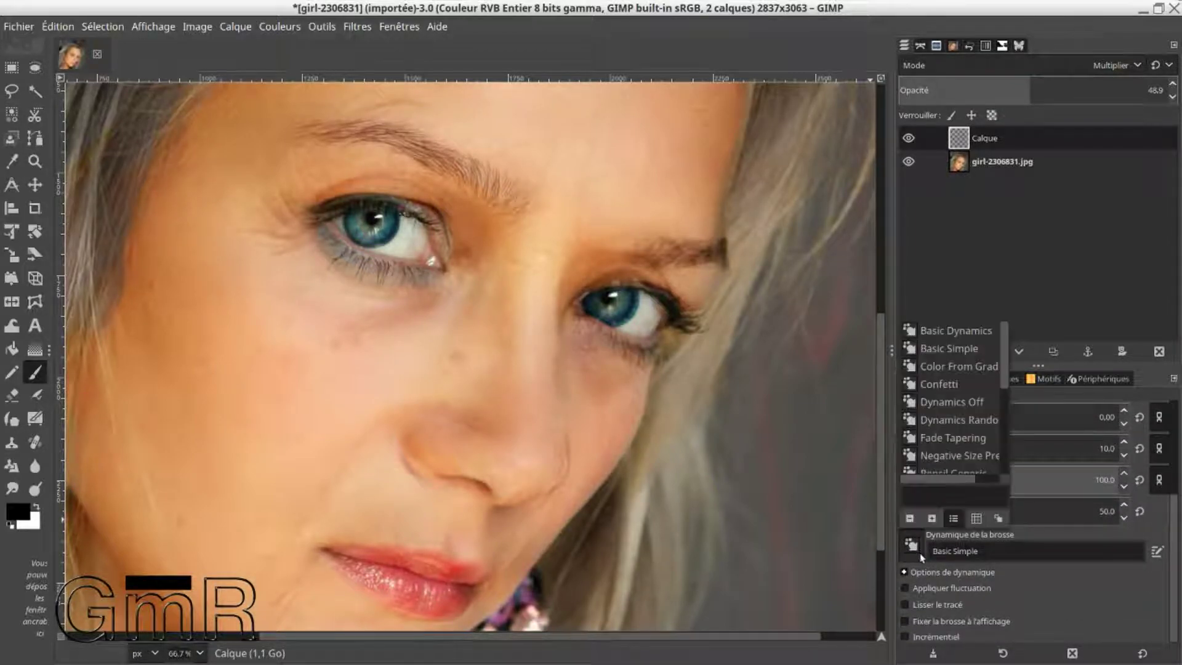
{"action": "left_click", "coordinate": [951, 402]}
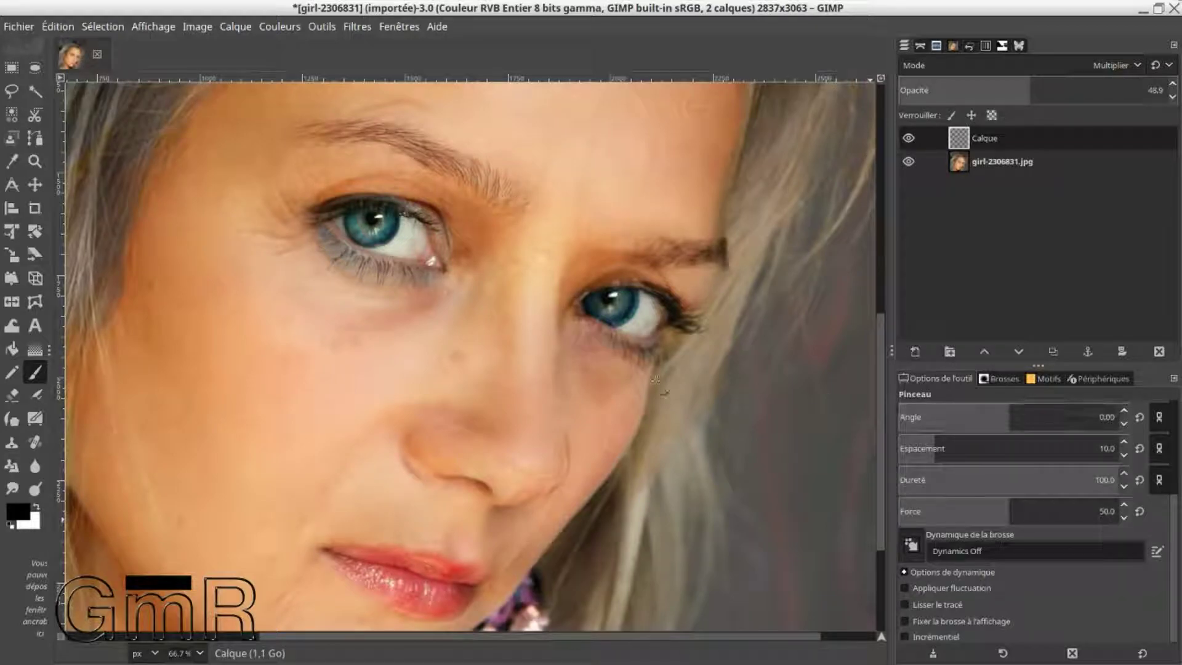
- Paint dark creases under the eyes, at the left eye's outer corner, and along the folds beside the nose and mouth
{"action": "left_click", "coordinate": [438, 301]}
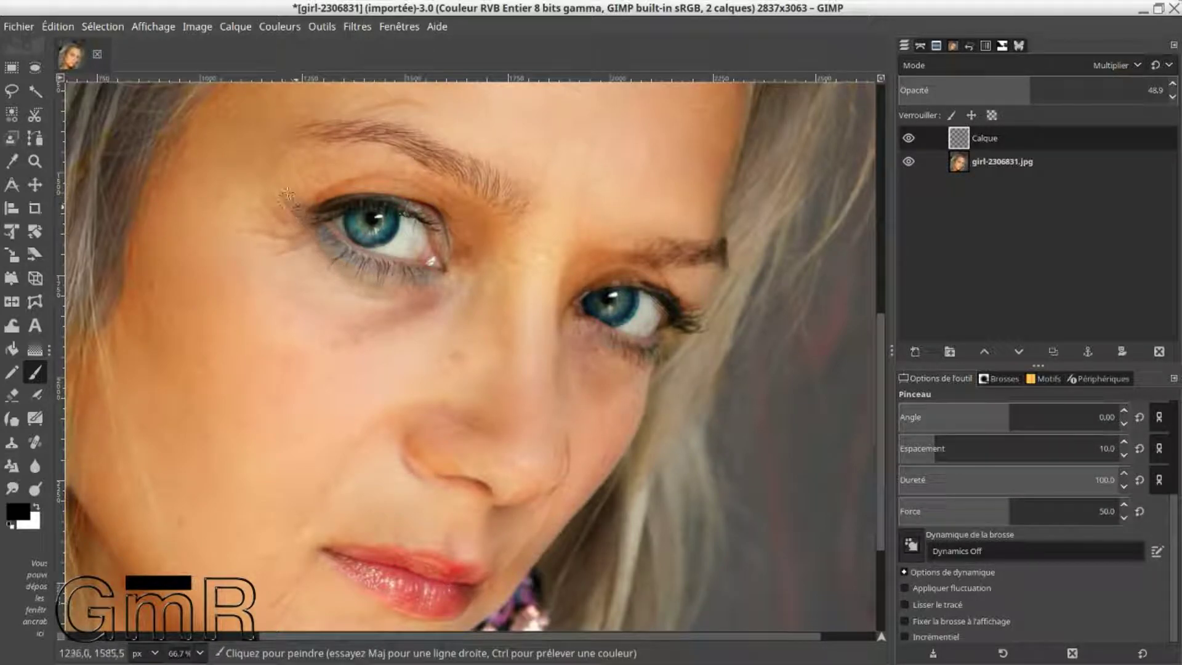
{"action": "left_click", "coordinate": [309, 195]}
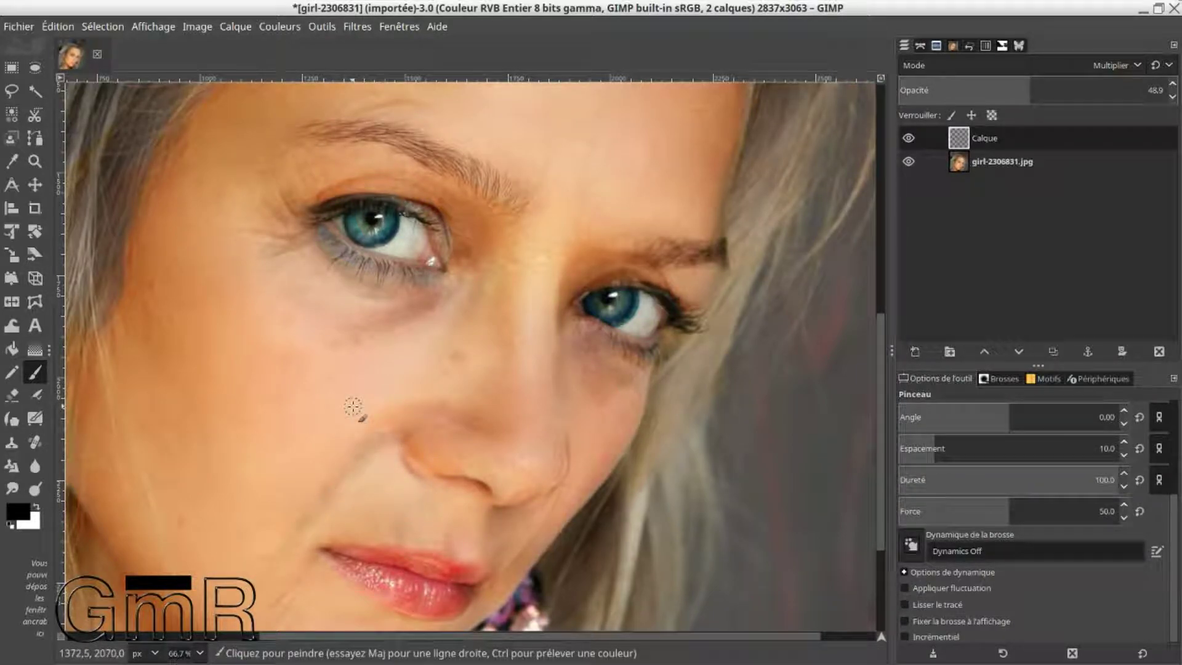
{"action": "scroll", "coordinate": [353, 407], "scroll_direction": "down", "scroll_amount": 3}
{"action": "scroll", "coordinate": [382, 416], "scroll_direction": "left", "scroll_amount": 3}
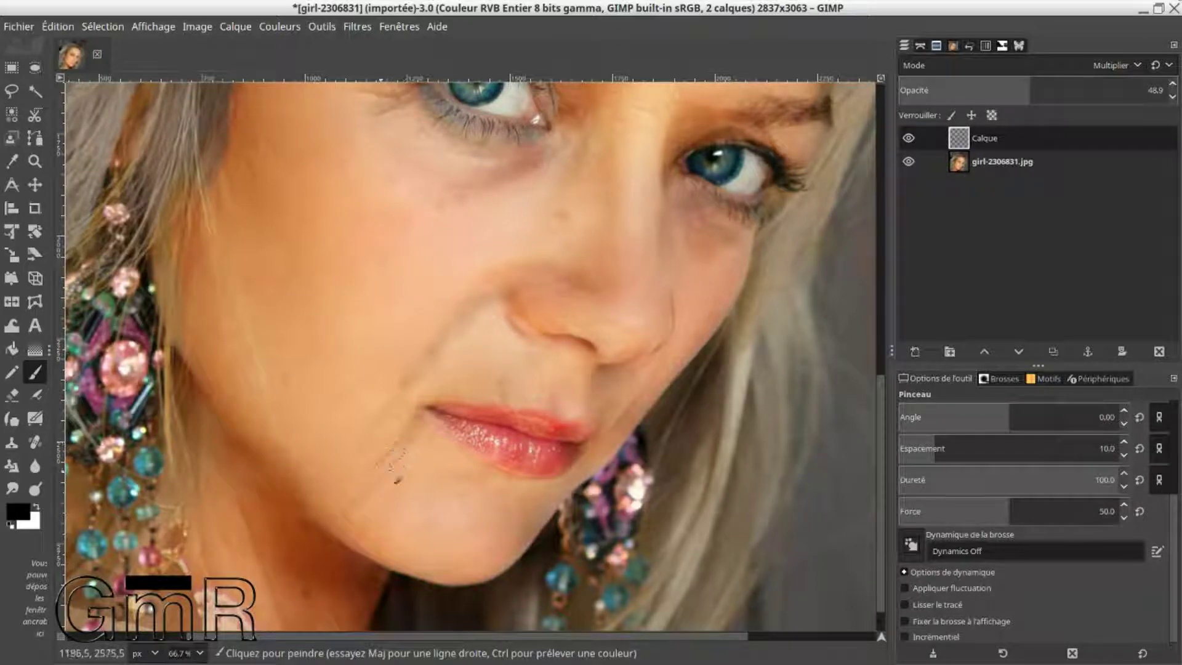
{"action": "scroll", "coordinate": [554, 443], "scroll_direction": "down", "scroll_amount": 2}
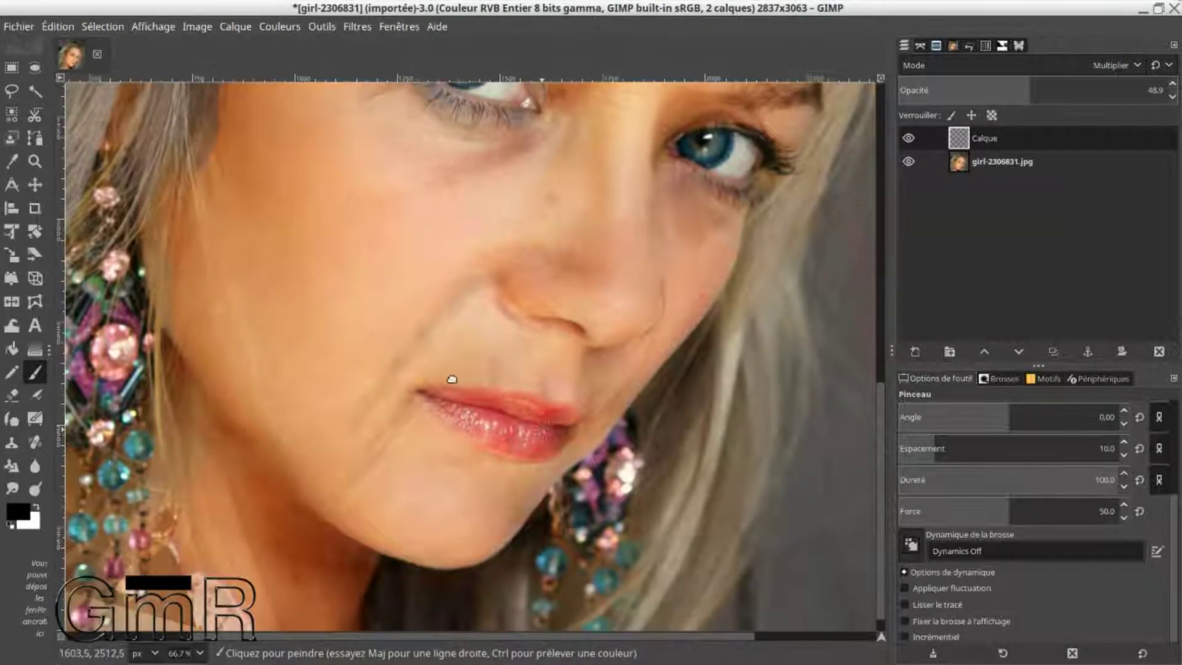
{"action": "scroll", "coordinate": [555, 329], "scroll_direction": "right", "scroll_amount": 2}
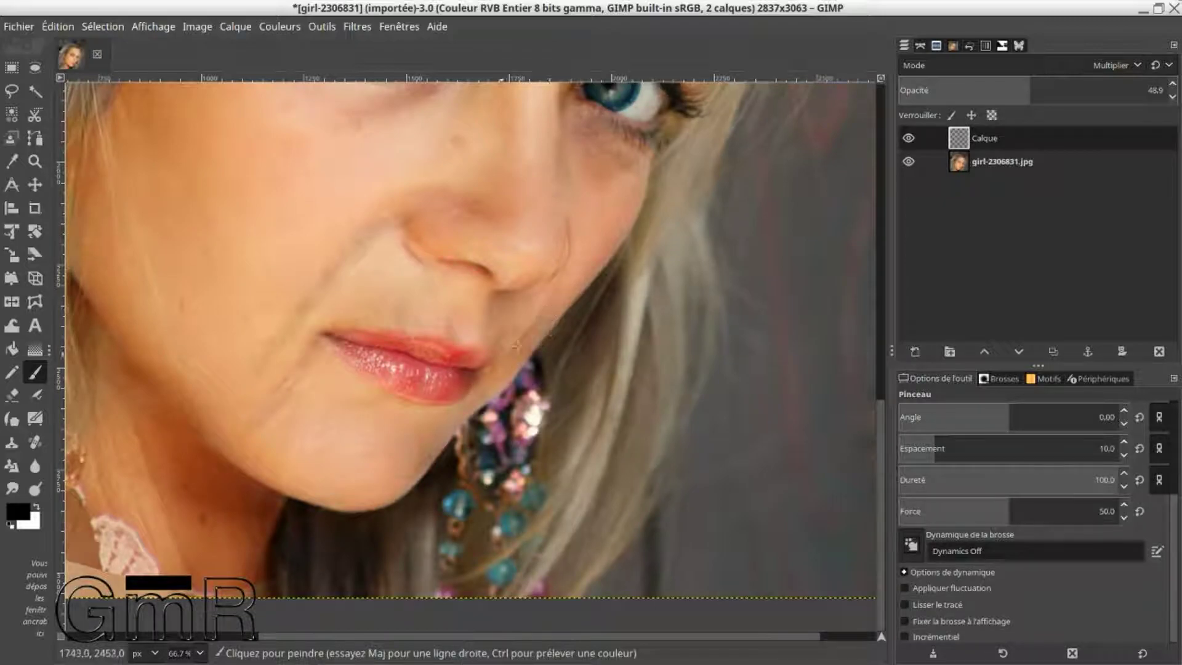
{"action": "scroll", "coordinate": [654, 400], "scroll_direction": "up", "scroll_amount": 10}
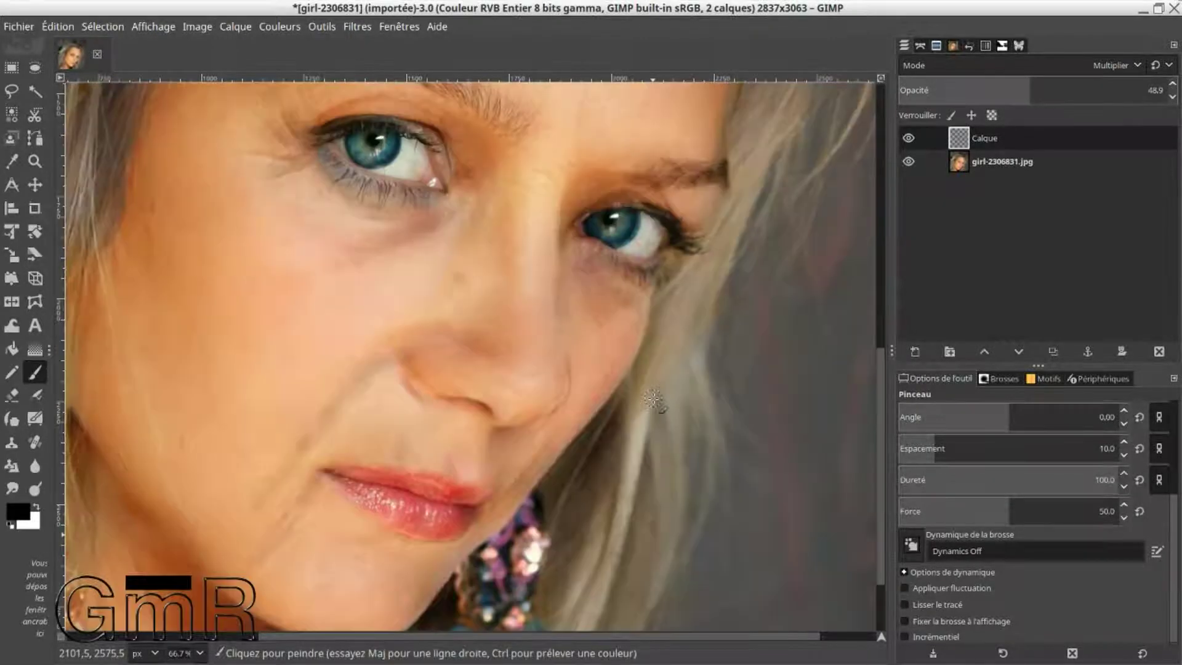
{"action": "key", "text": "ctrl"}
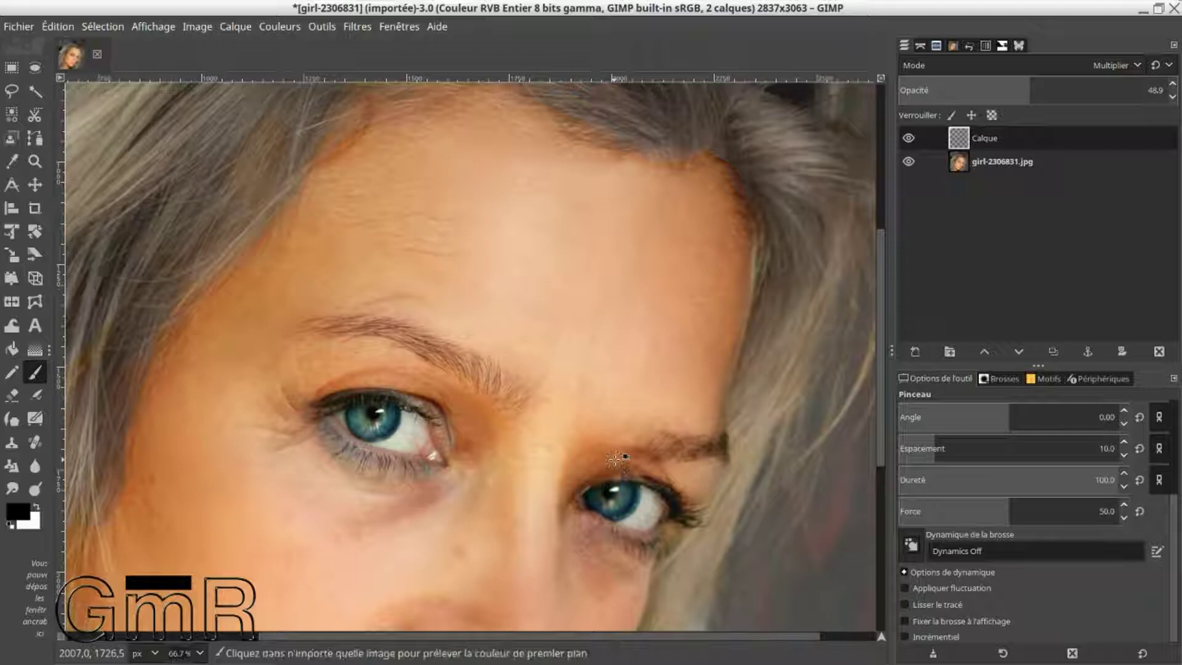
- Lower the Calque layer's opacity to 12.6 and compare the portrait with that layer hidden and shown
{"action": "scroll", "coordinate": [614, 460], "scroll_direction": "down", "scroll_amount": 3}
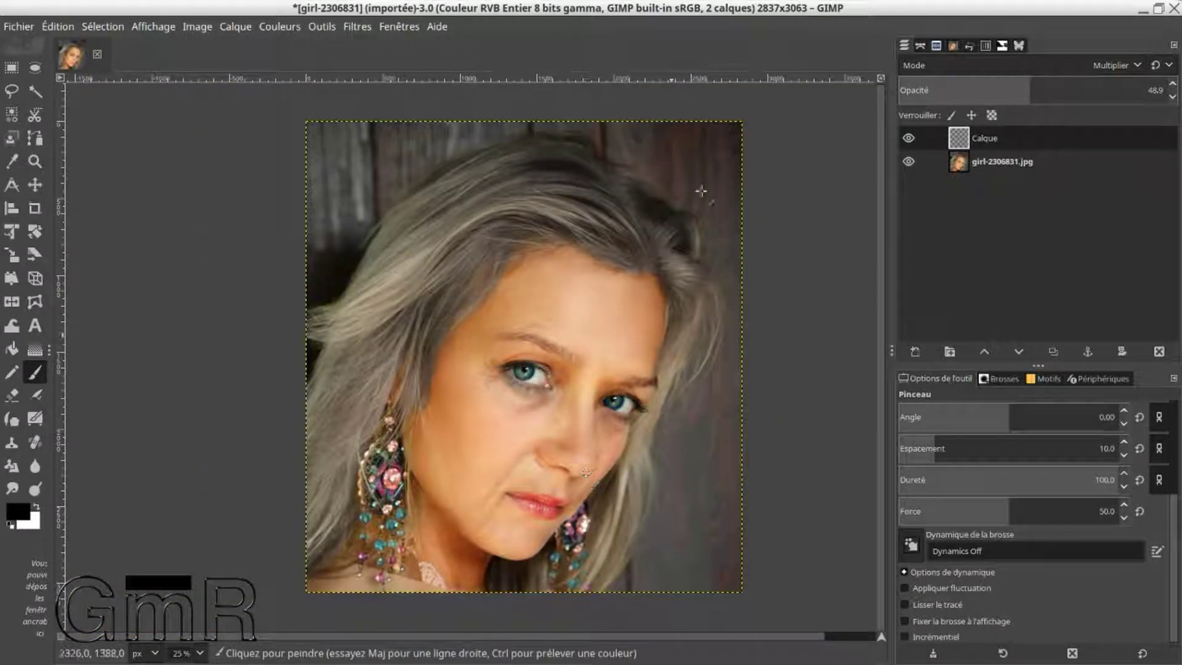
{"action": "left_click_drag", "start_coordinate": [975, 90], "coordinate": [937, 90]}
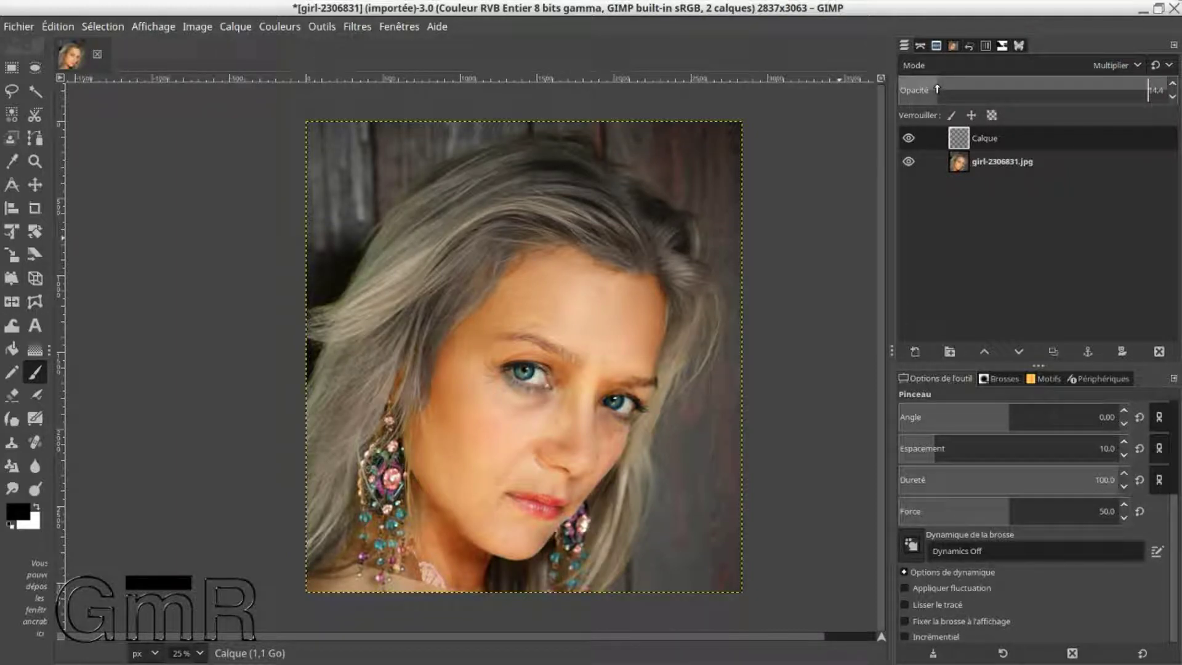
{"action": "mouse_move", "coordinate": [935, 89]}
{"action": "left_mouse_down"}
{"action": "mouse_move", "coordinate": [905, 92]}
{"action": "mouse_move", "coordinate": [981, 97]}
{"action": "mouse_move", "coordinate": [903, 98]}
{"action": "mouse_move", "coordinate": [934, 96]}
{"action": "left_mouse_up"}
{"action": "scroll", "coordinate": [566, 425], "scroll_direction": "up", "scroll_amount": 1}
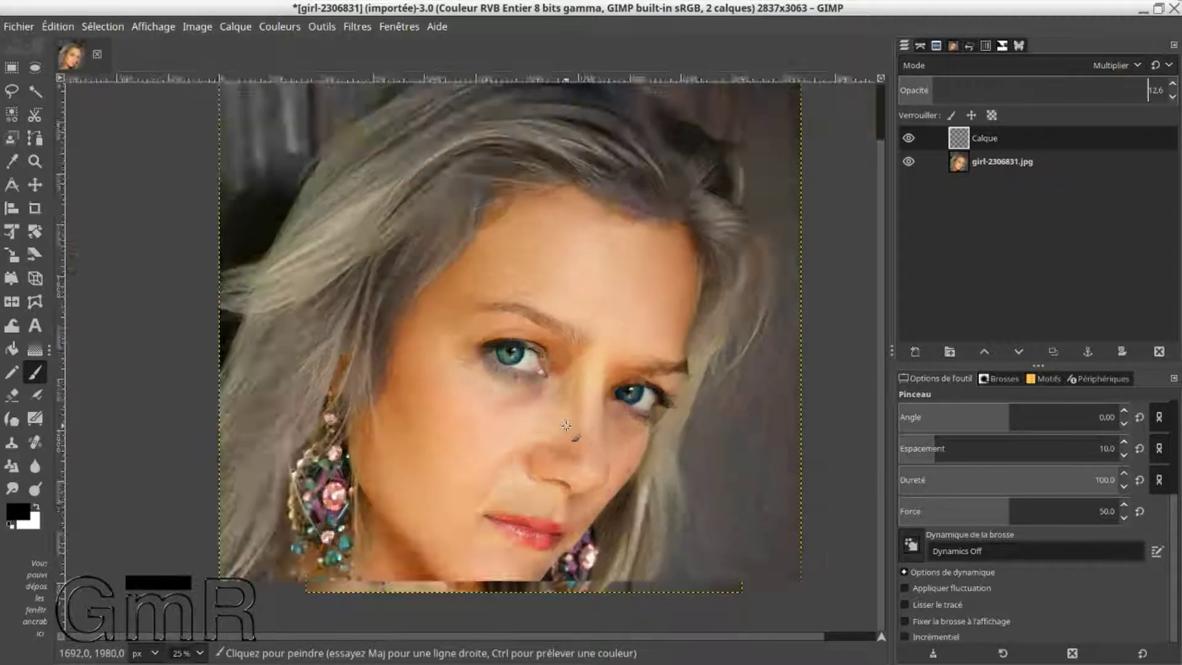
{"action": "scroll", "coordinate": [565, 424], "scroll_direction": "up", "scroll_amount": 2}
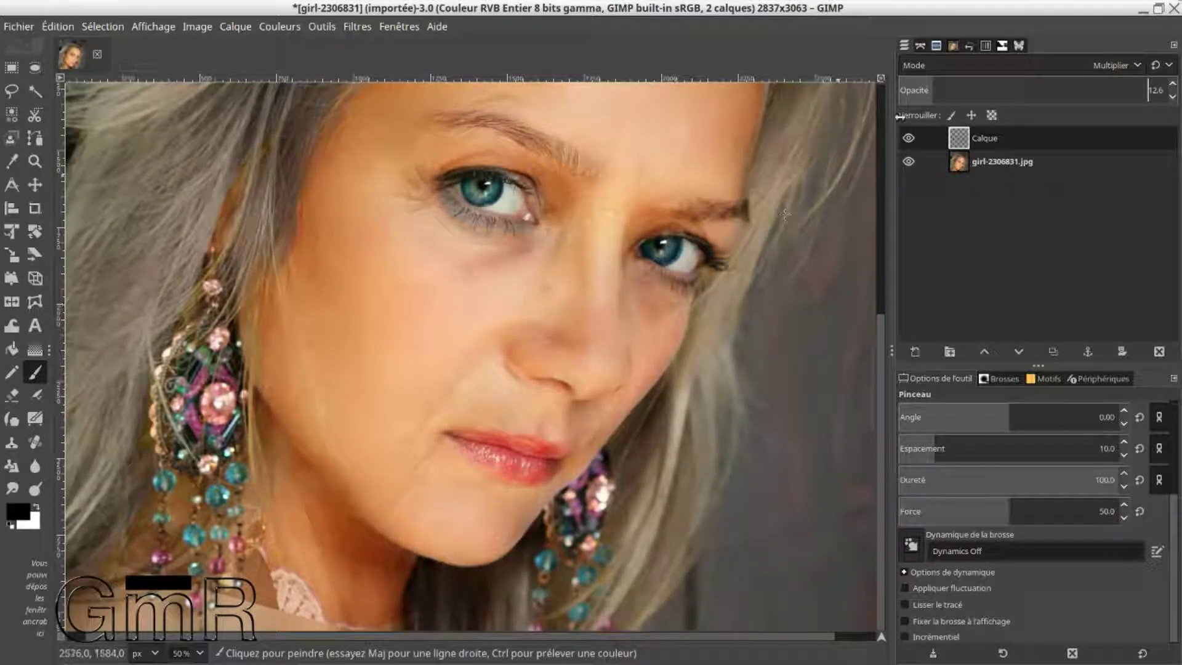
{"action": "left_click", "coordinate": [909, 138]}
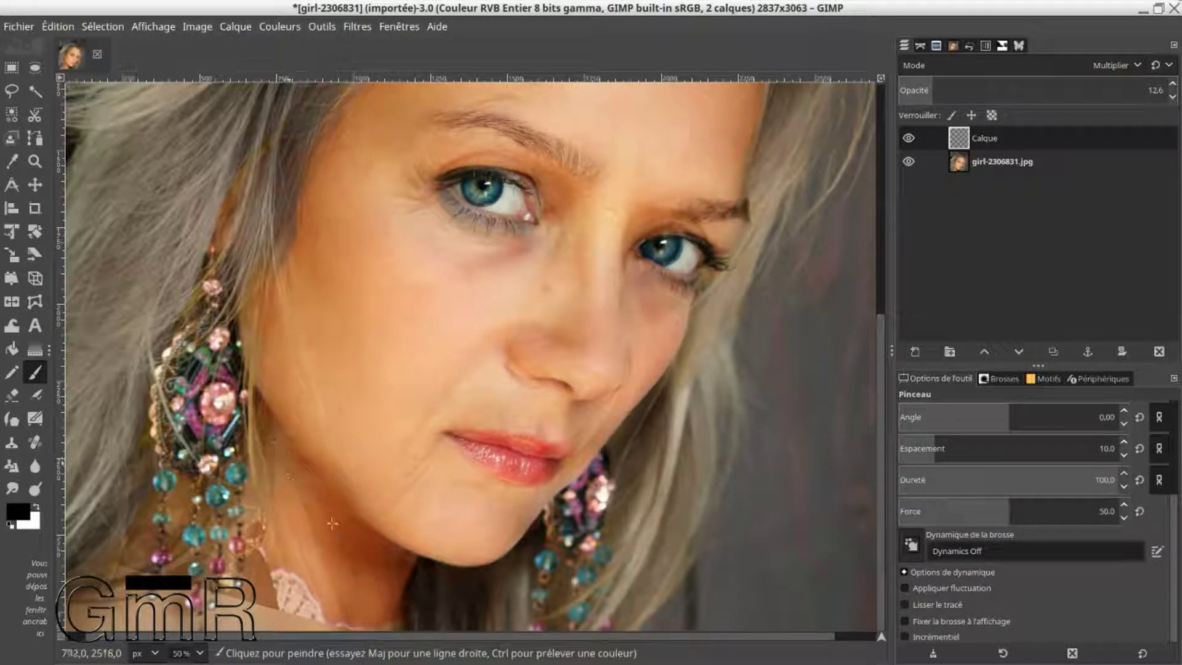
- Check the finished portrait up close and as a whole, and start saving it as an XCF project
{"action": "left_click_drag", "start_coordinate": [399, 530], "coordinate": [300, 404]}
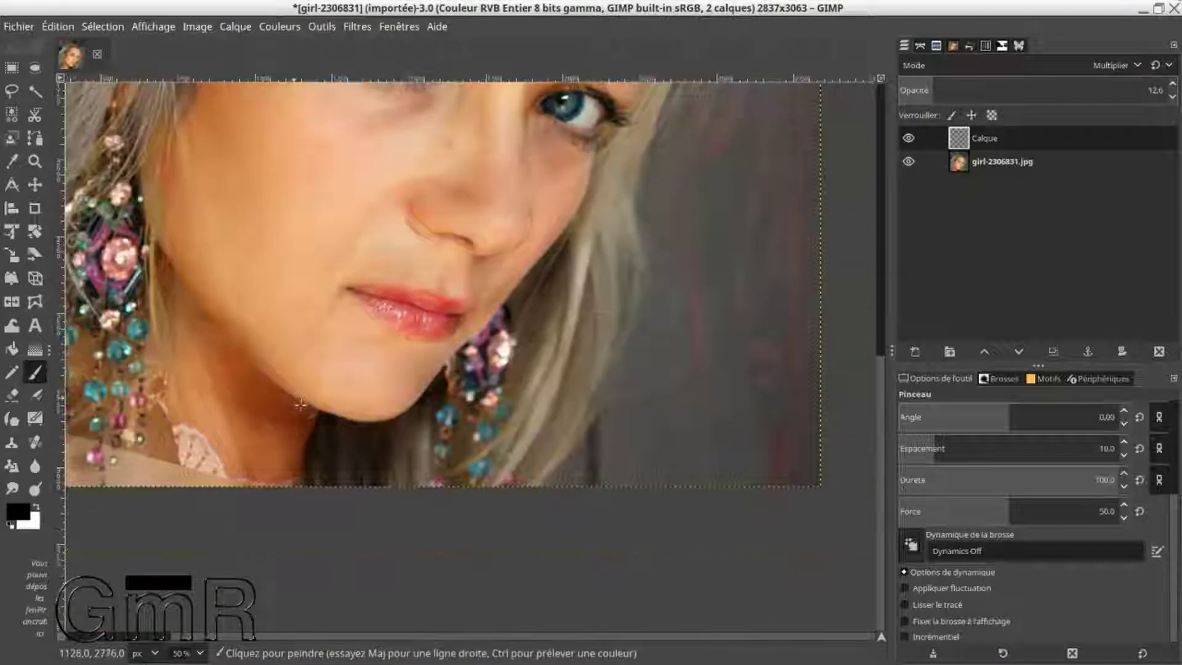
{"action": "left_click_drag", "start_coordinate": [466, 329], "coordinate": [474, 456]}
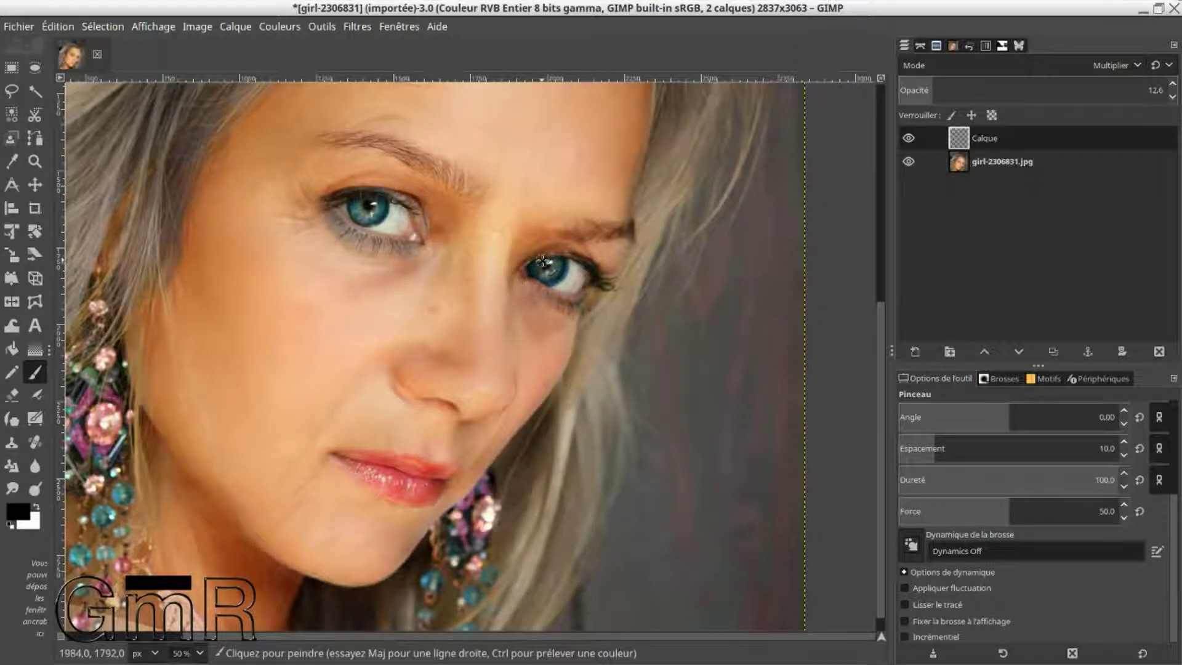
{"action": "scroll", "coordinate": [543, 261], "scroll_direction": "up", "scroll_amount": 3}
{"action": "scroll", "coordinate": [486, 372], "scroll_direction": "down", "scroll_amount": 3}
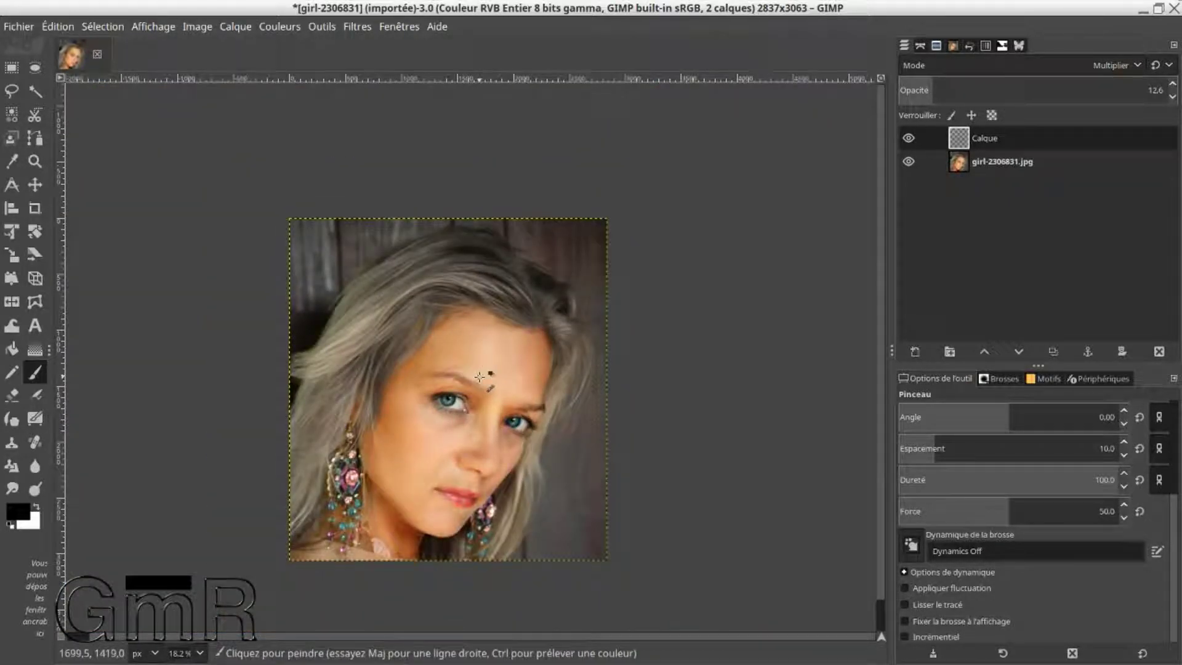
{"action": "scroll", "coordinate": [480, 377], "scroll_direction": "up", "scroll_amount": 1}
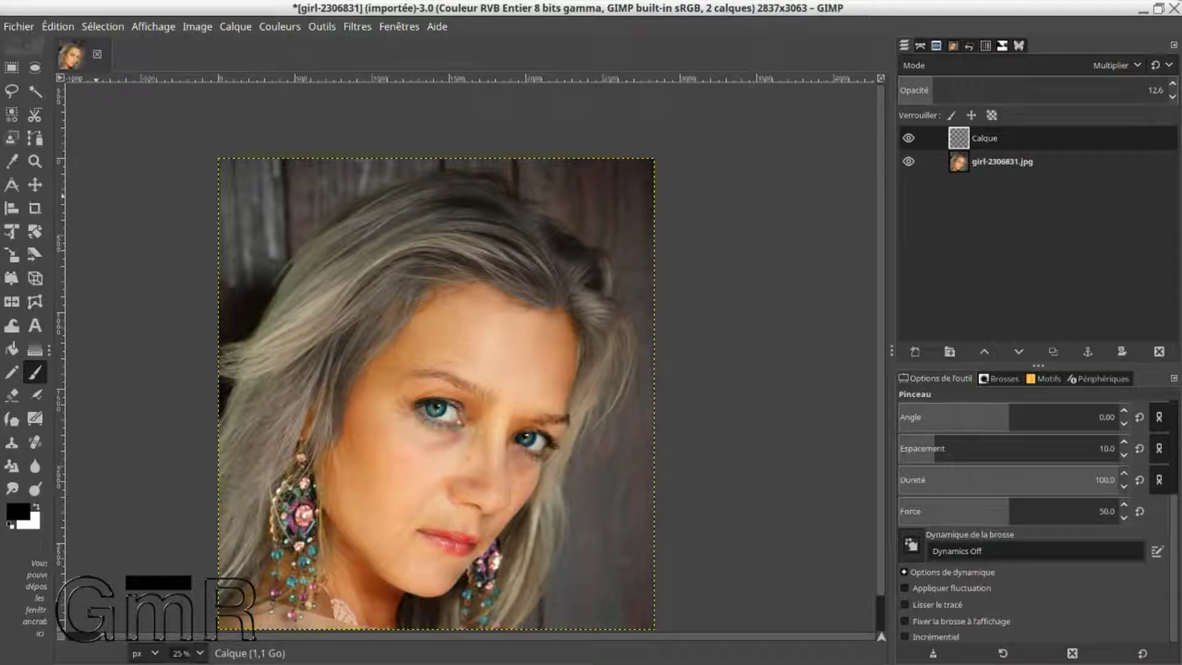
{"action": "left_click", "coordinate": [11, 28]}
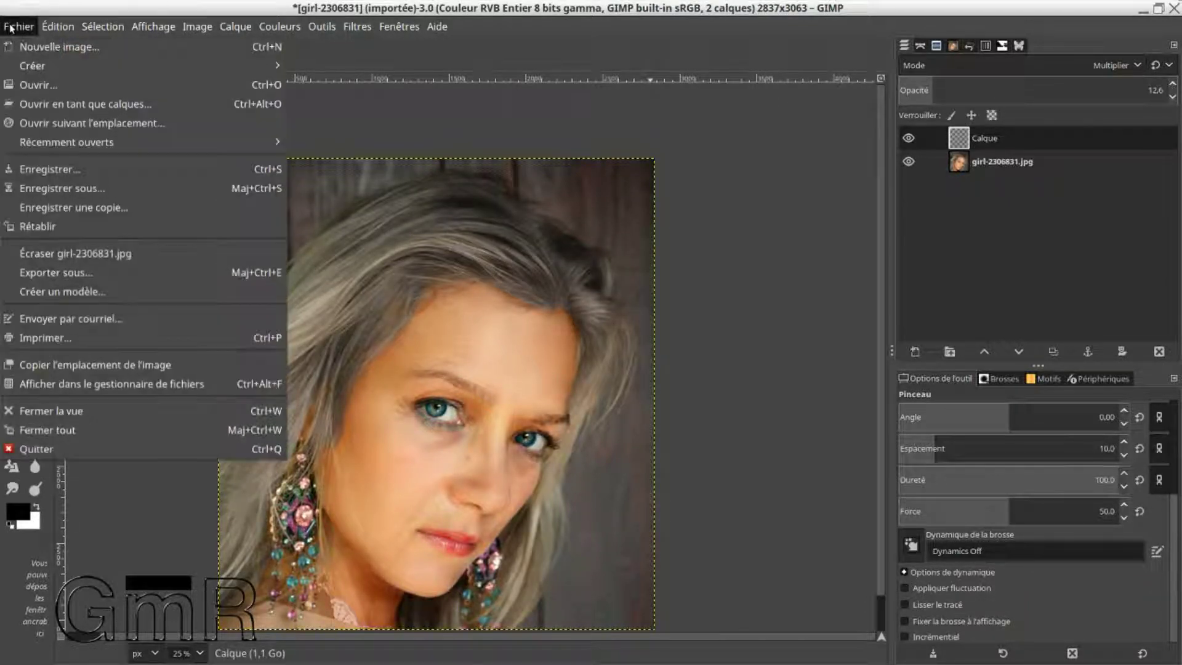
{"action": "left_click", "coordinate": [67, 171]}
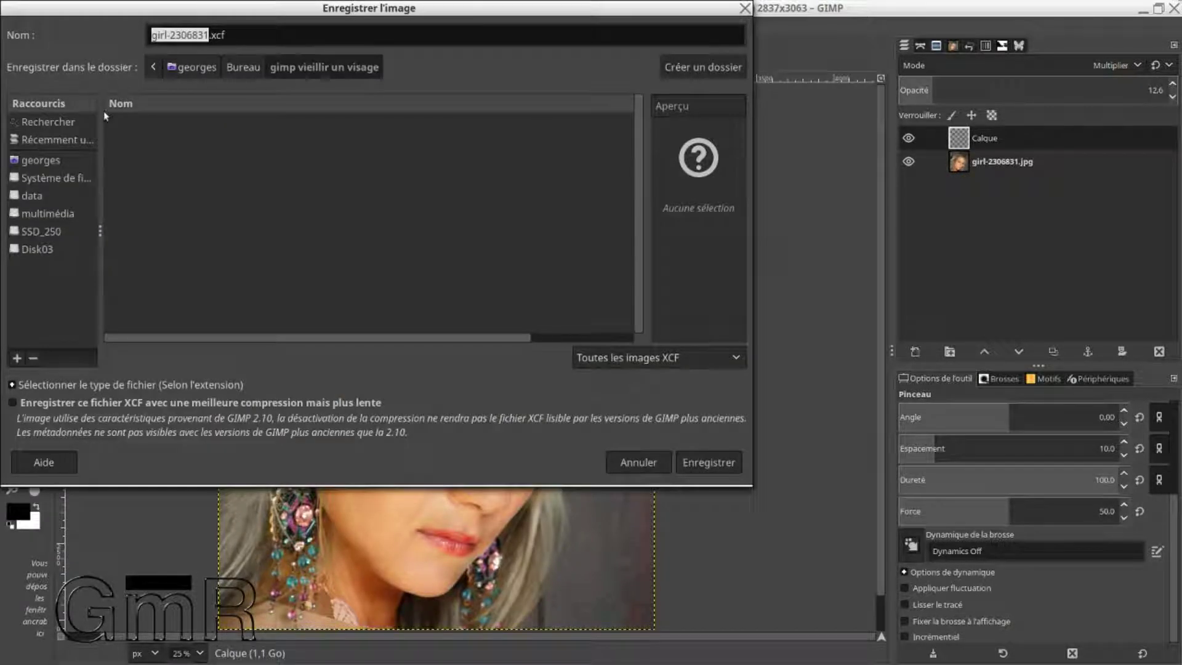